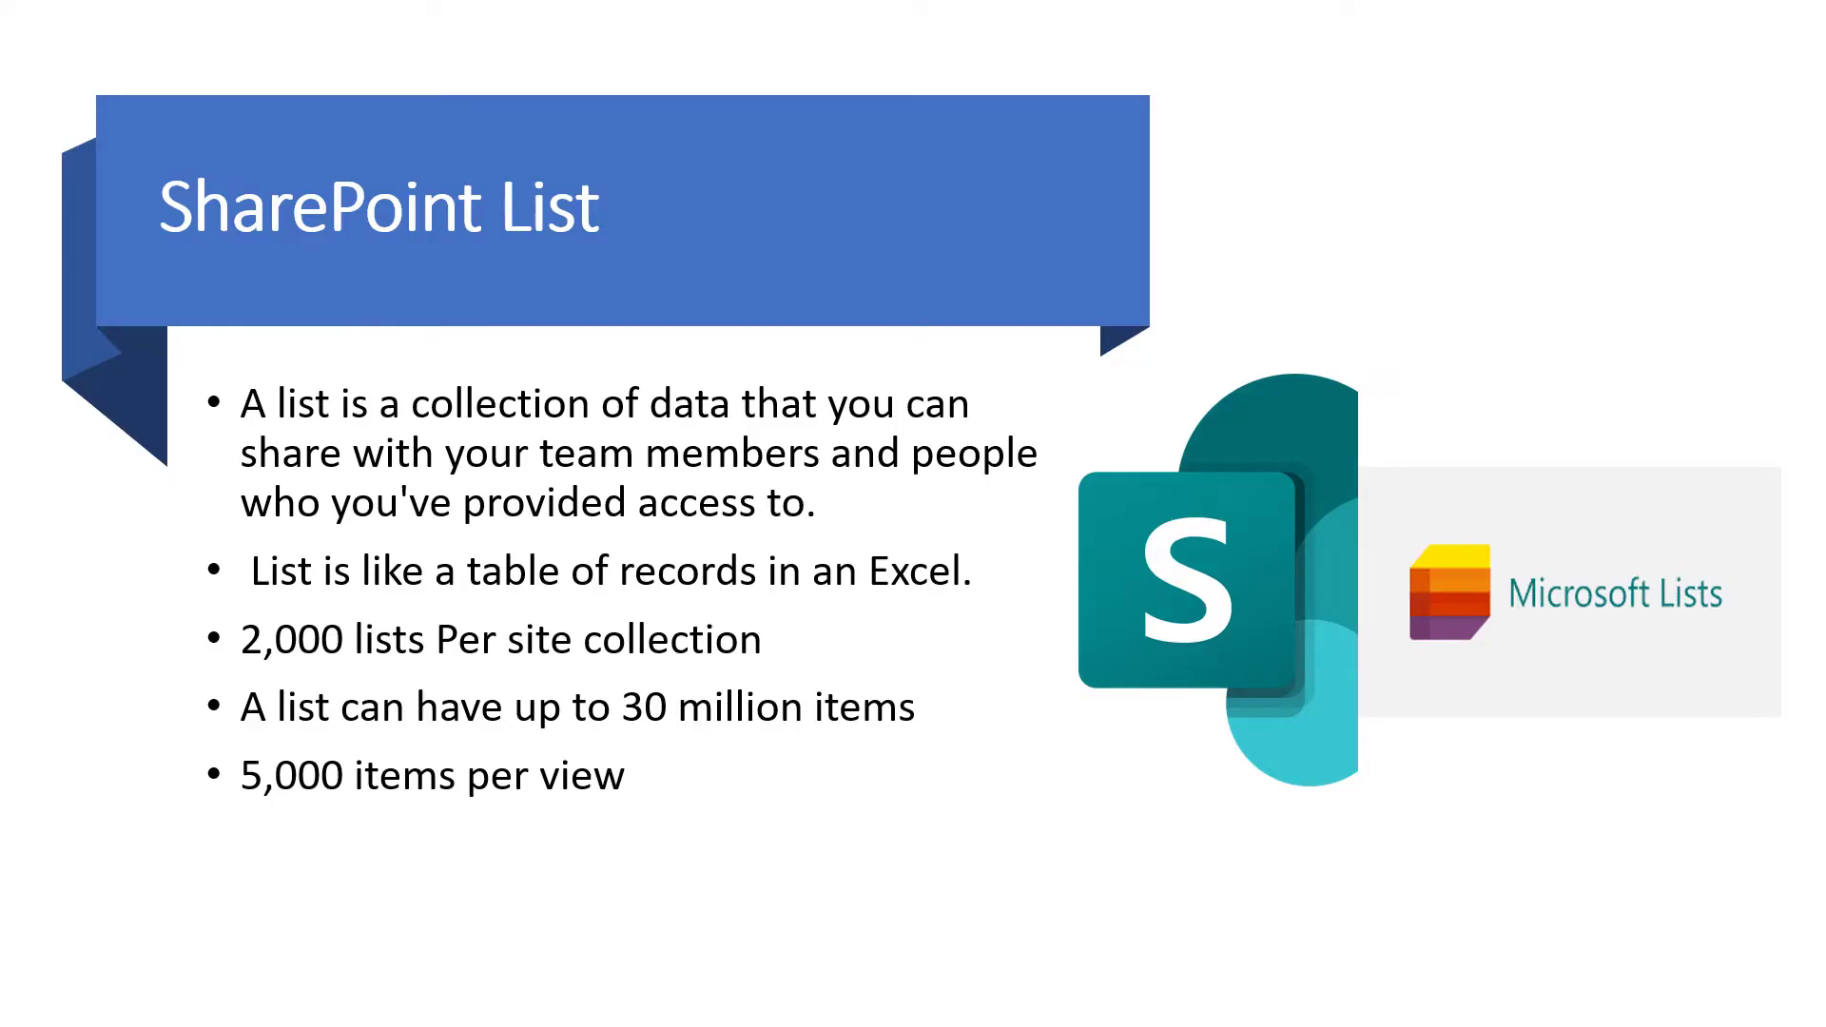
Step the slideshow forward to the 'List Columns Limits' slide and its per-type column maximums table
key("Right")
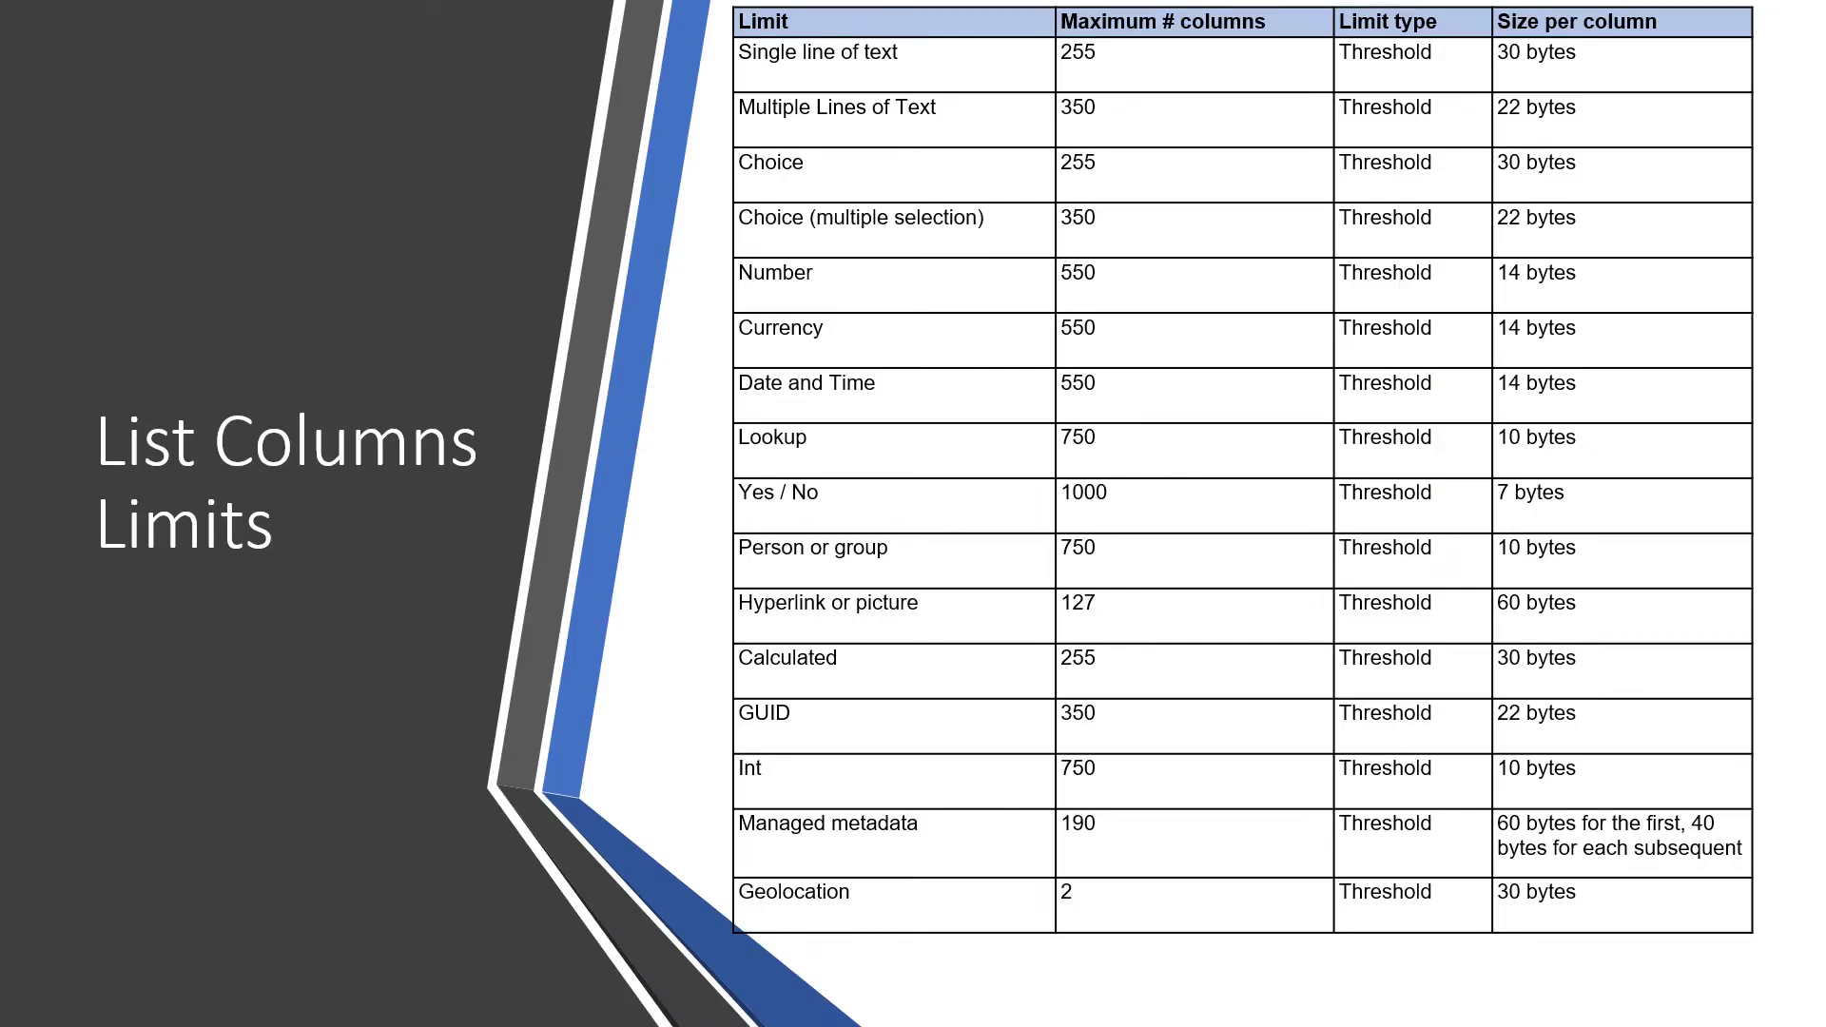
key("Right")
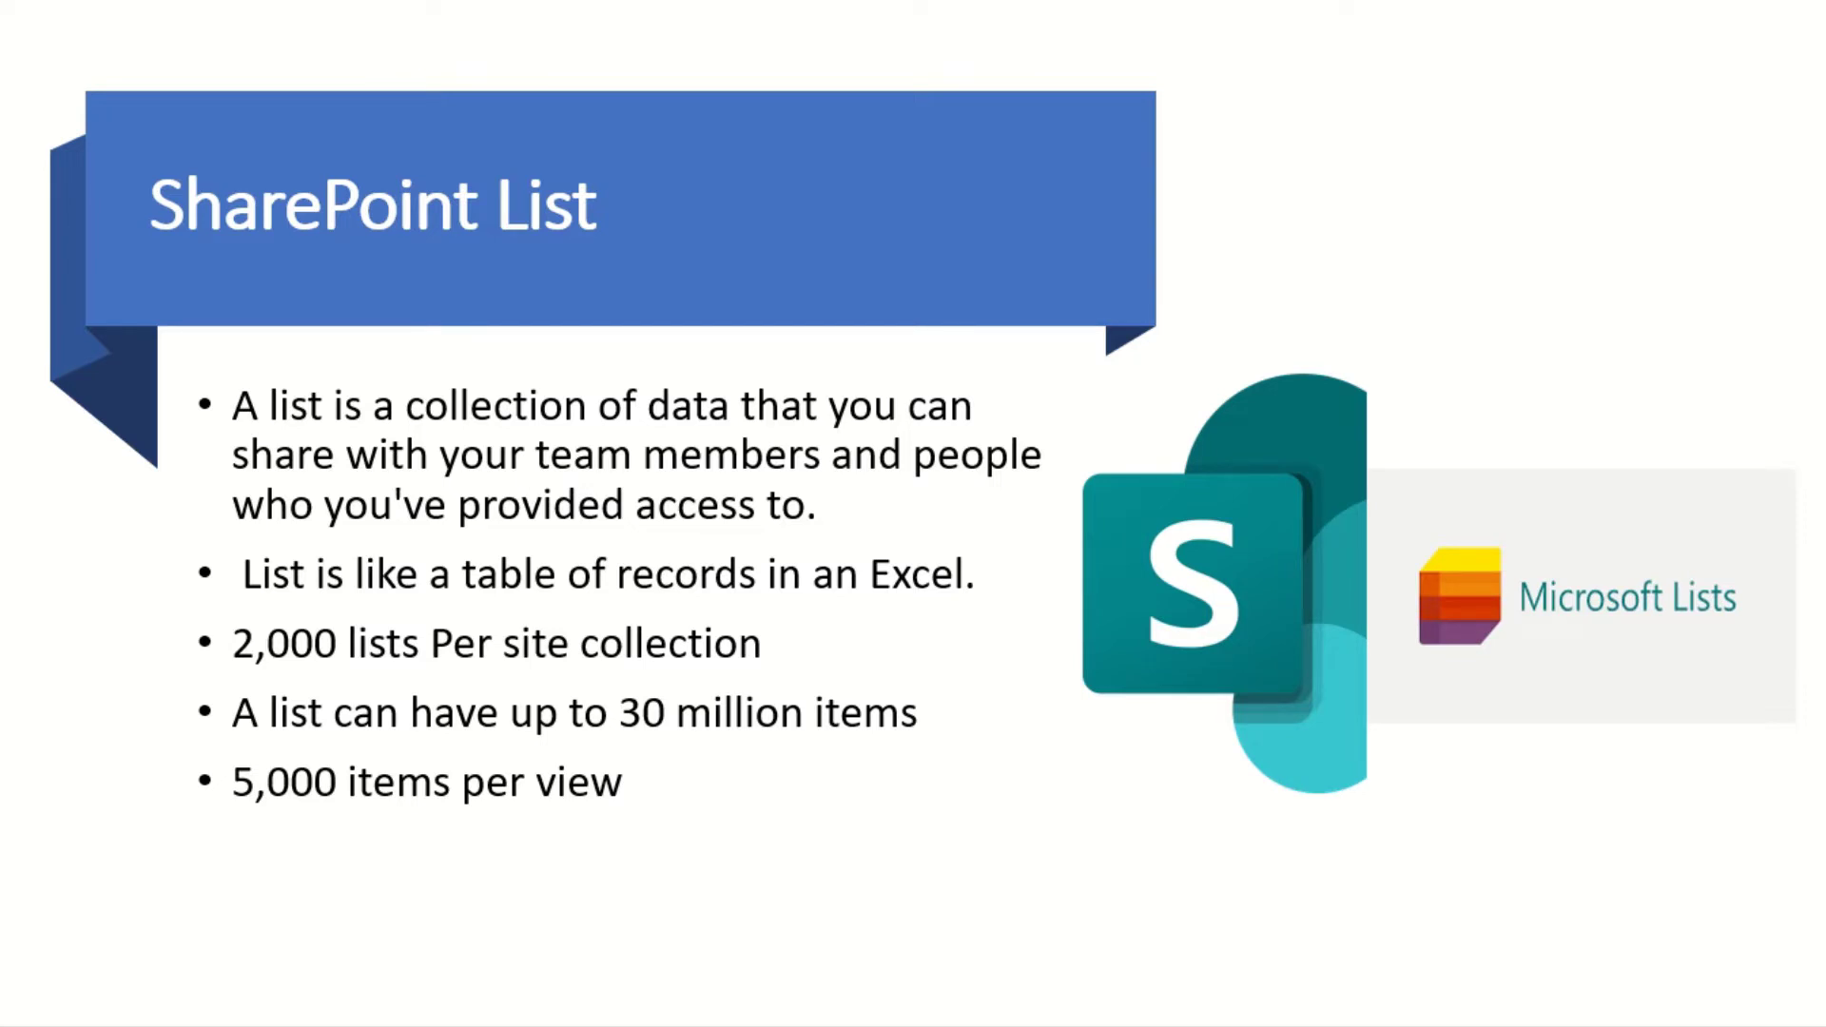
key("Right")
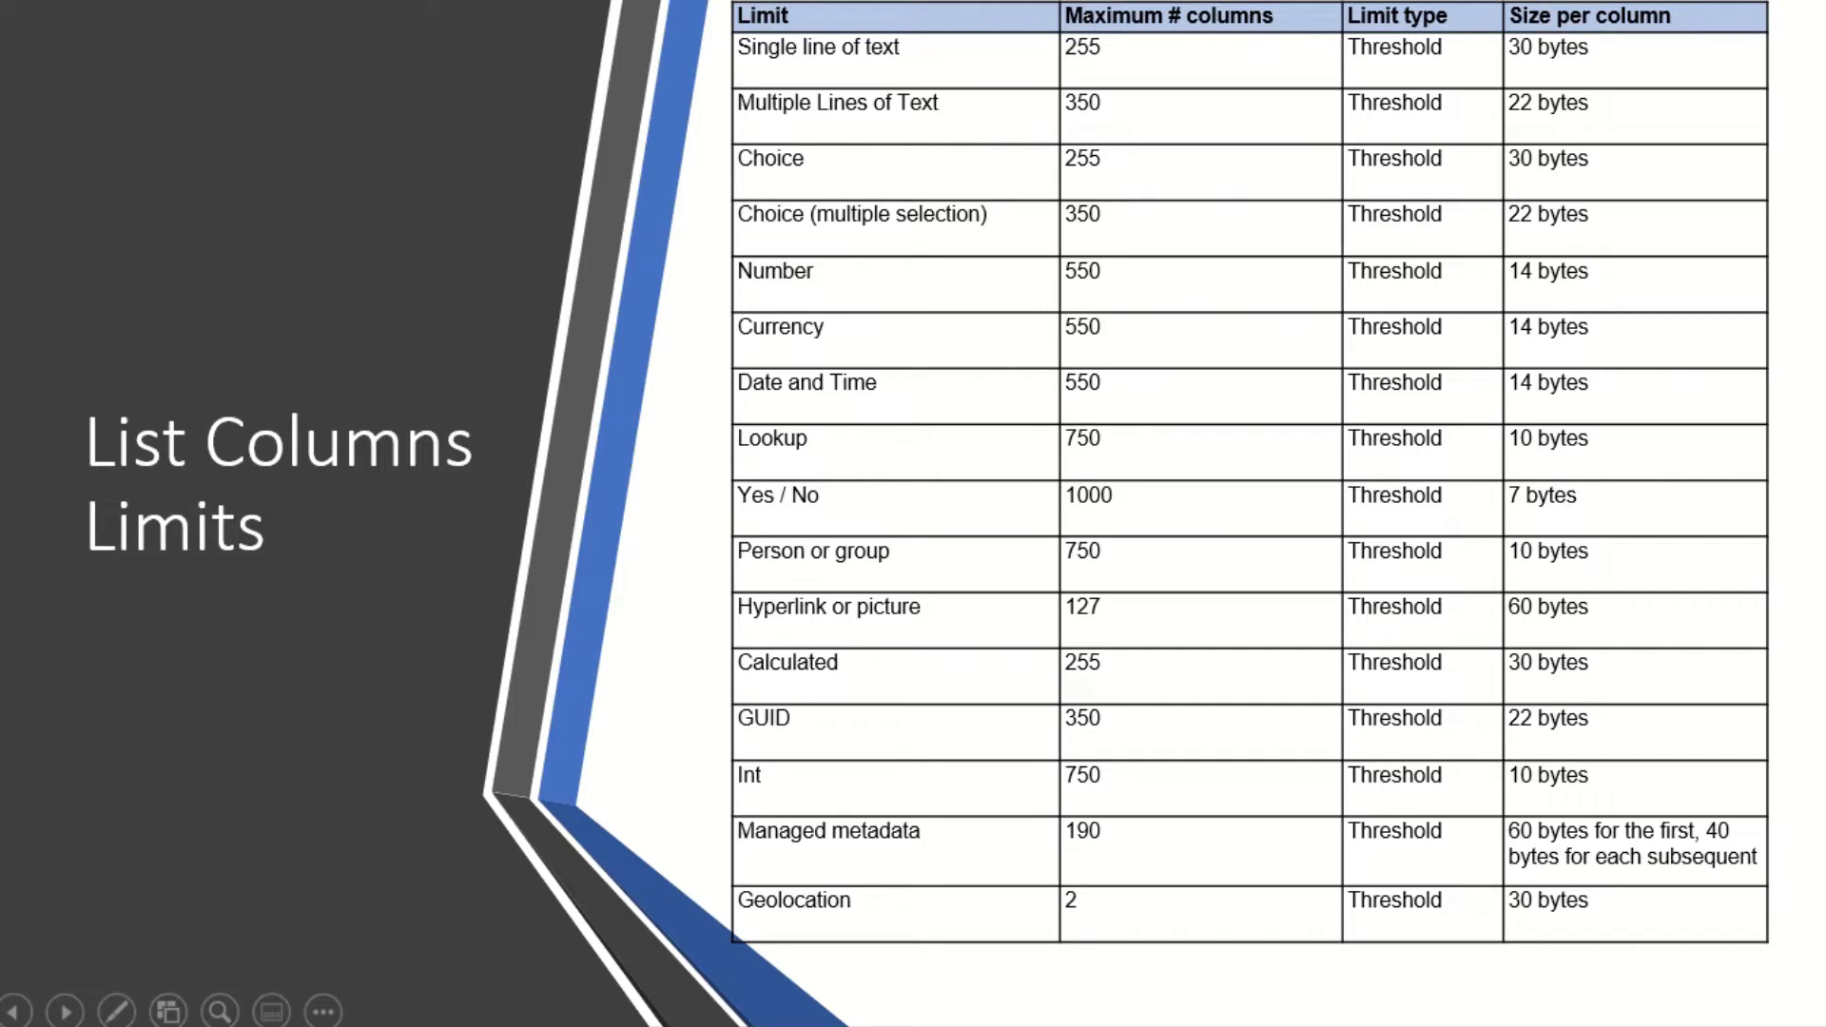
Move past the 'SharePoint Online List Creation Demo' slide to the SharePoint team site
key("Right")
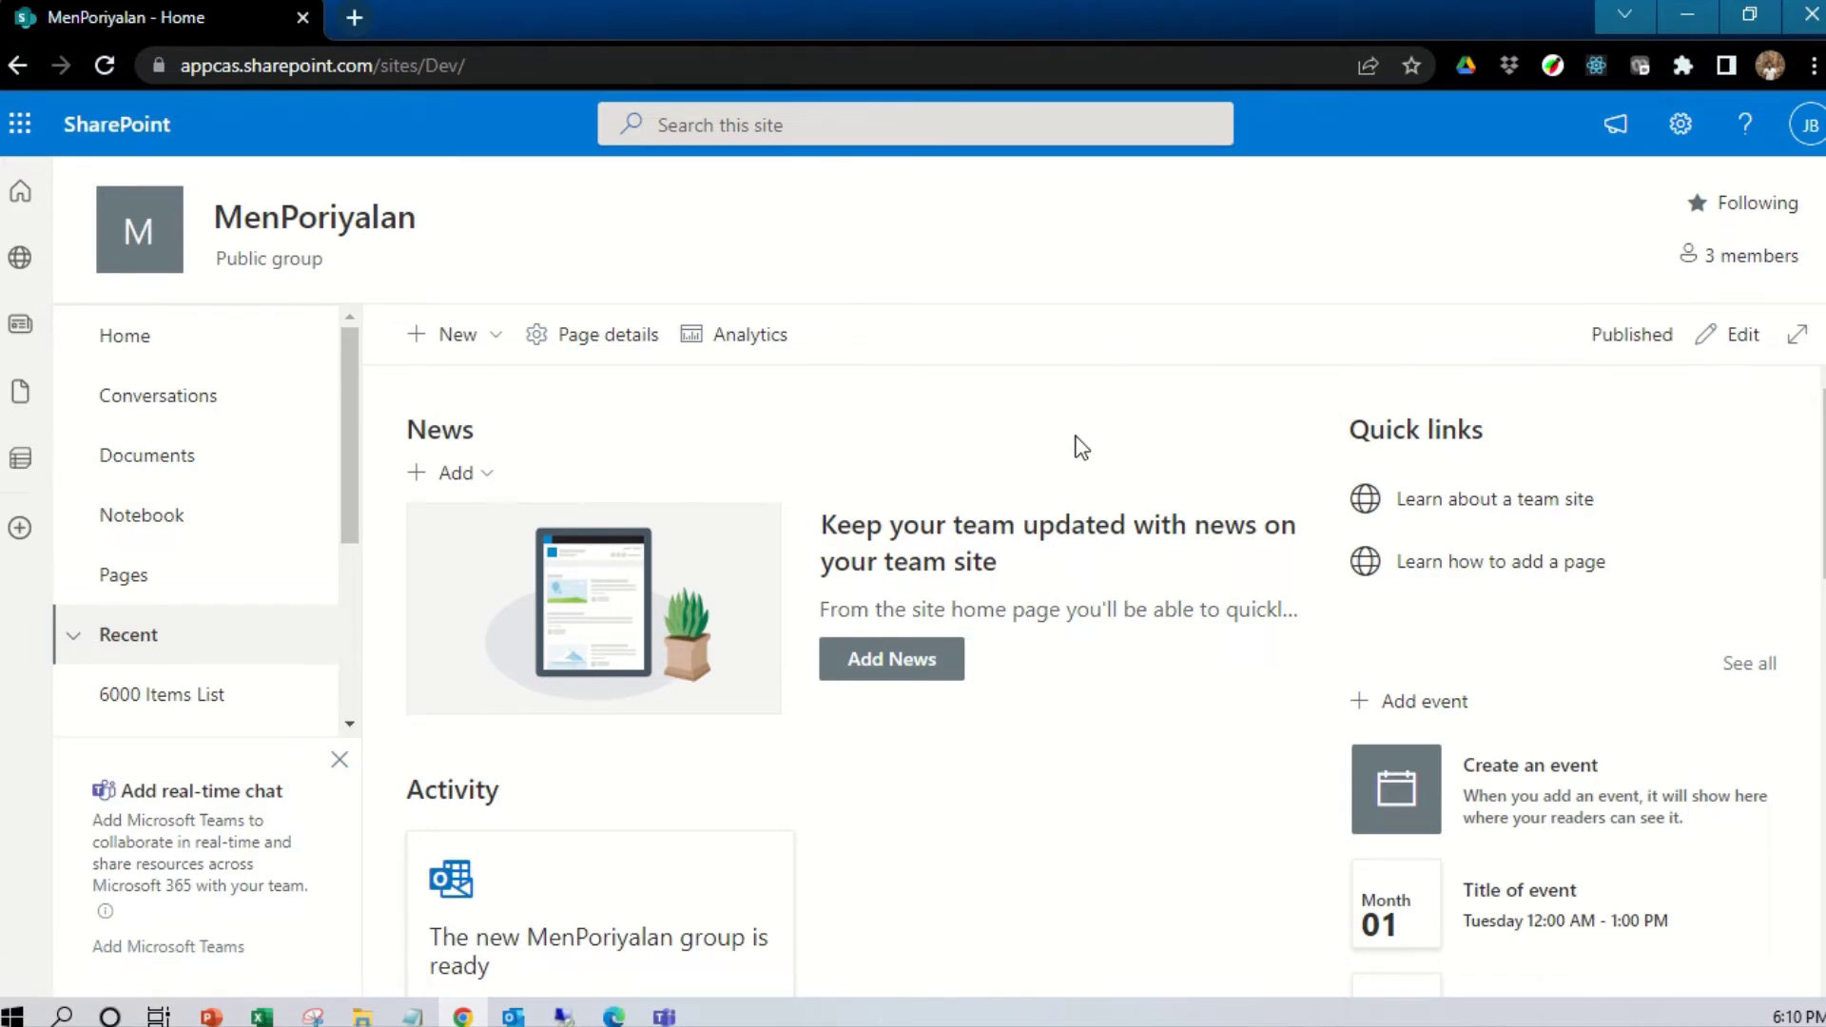
From the MenPoriyalan site's Site contents page, start a new list via New > List
left_click(1681, 124)
left_click(1529, 377)
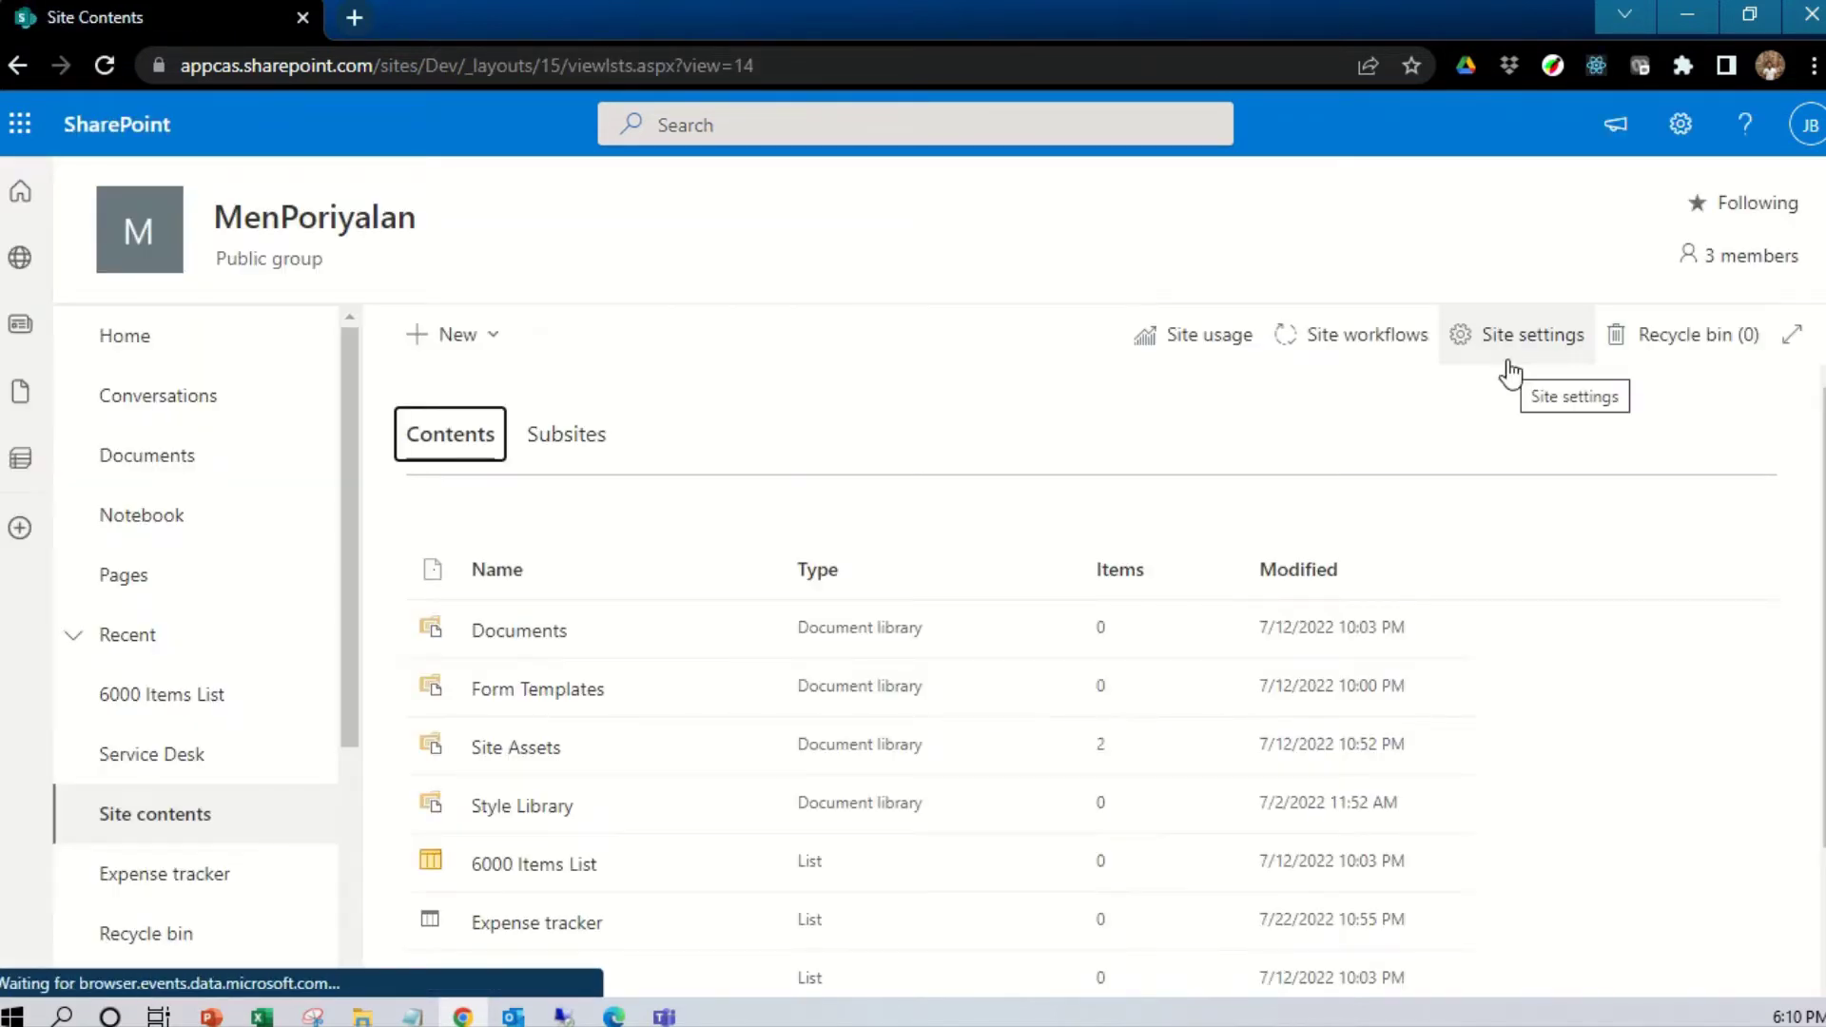
scroll(458, 631, "down", 2)
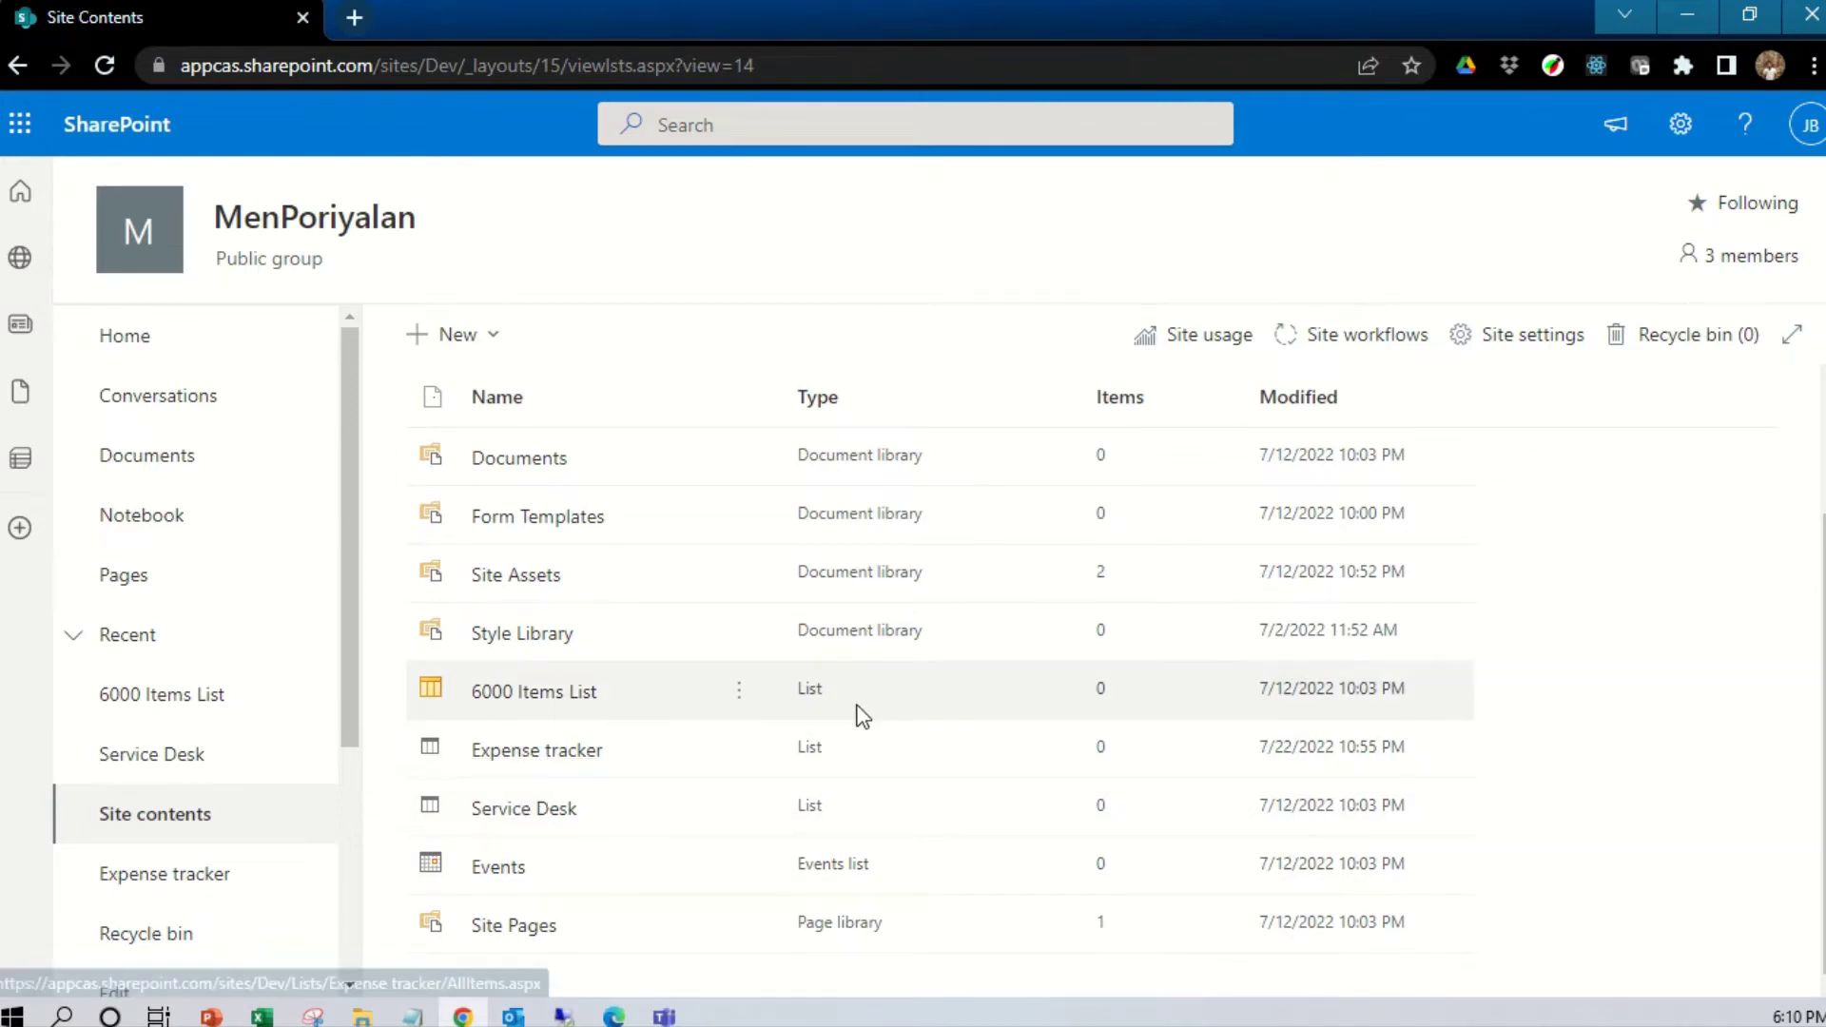
scroll(628, 530, "up", 2)
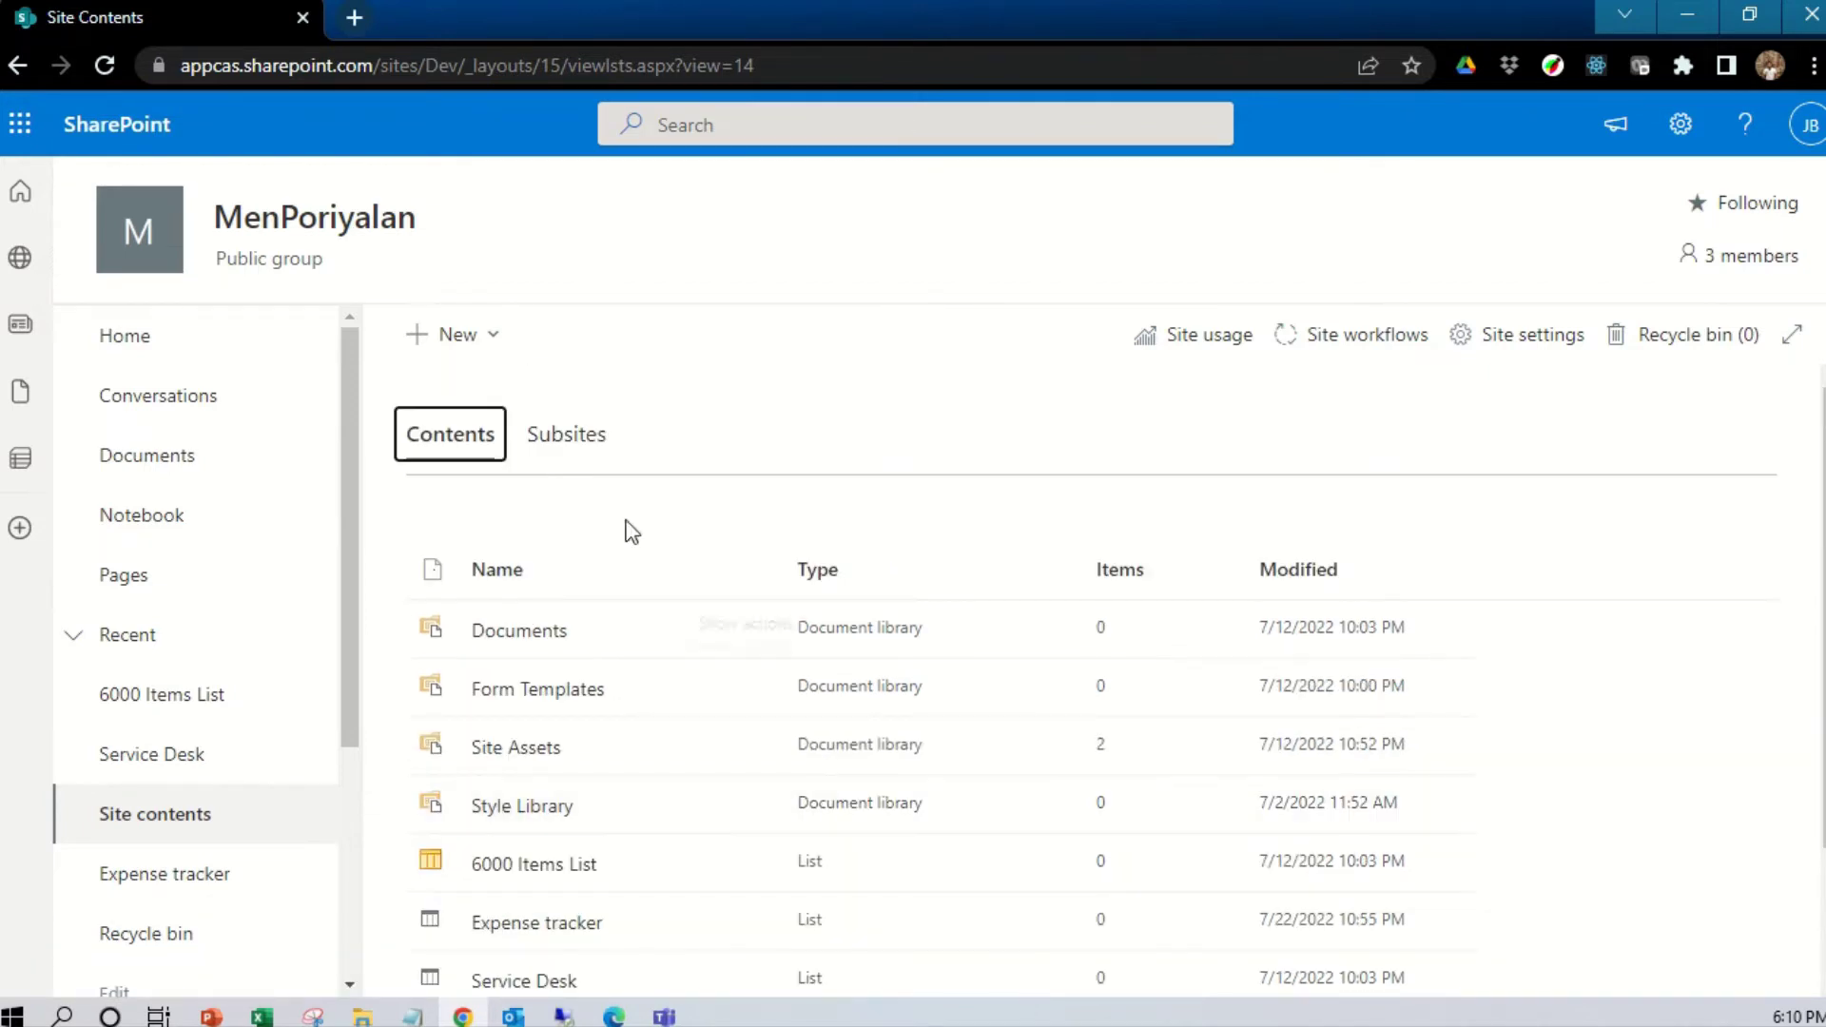
left_click(493, 354)
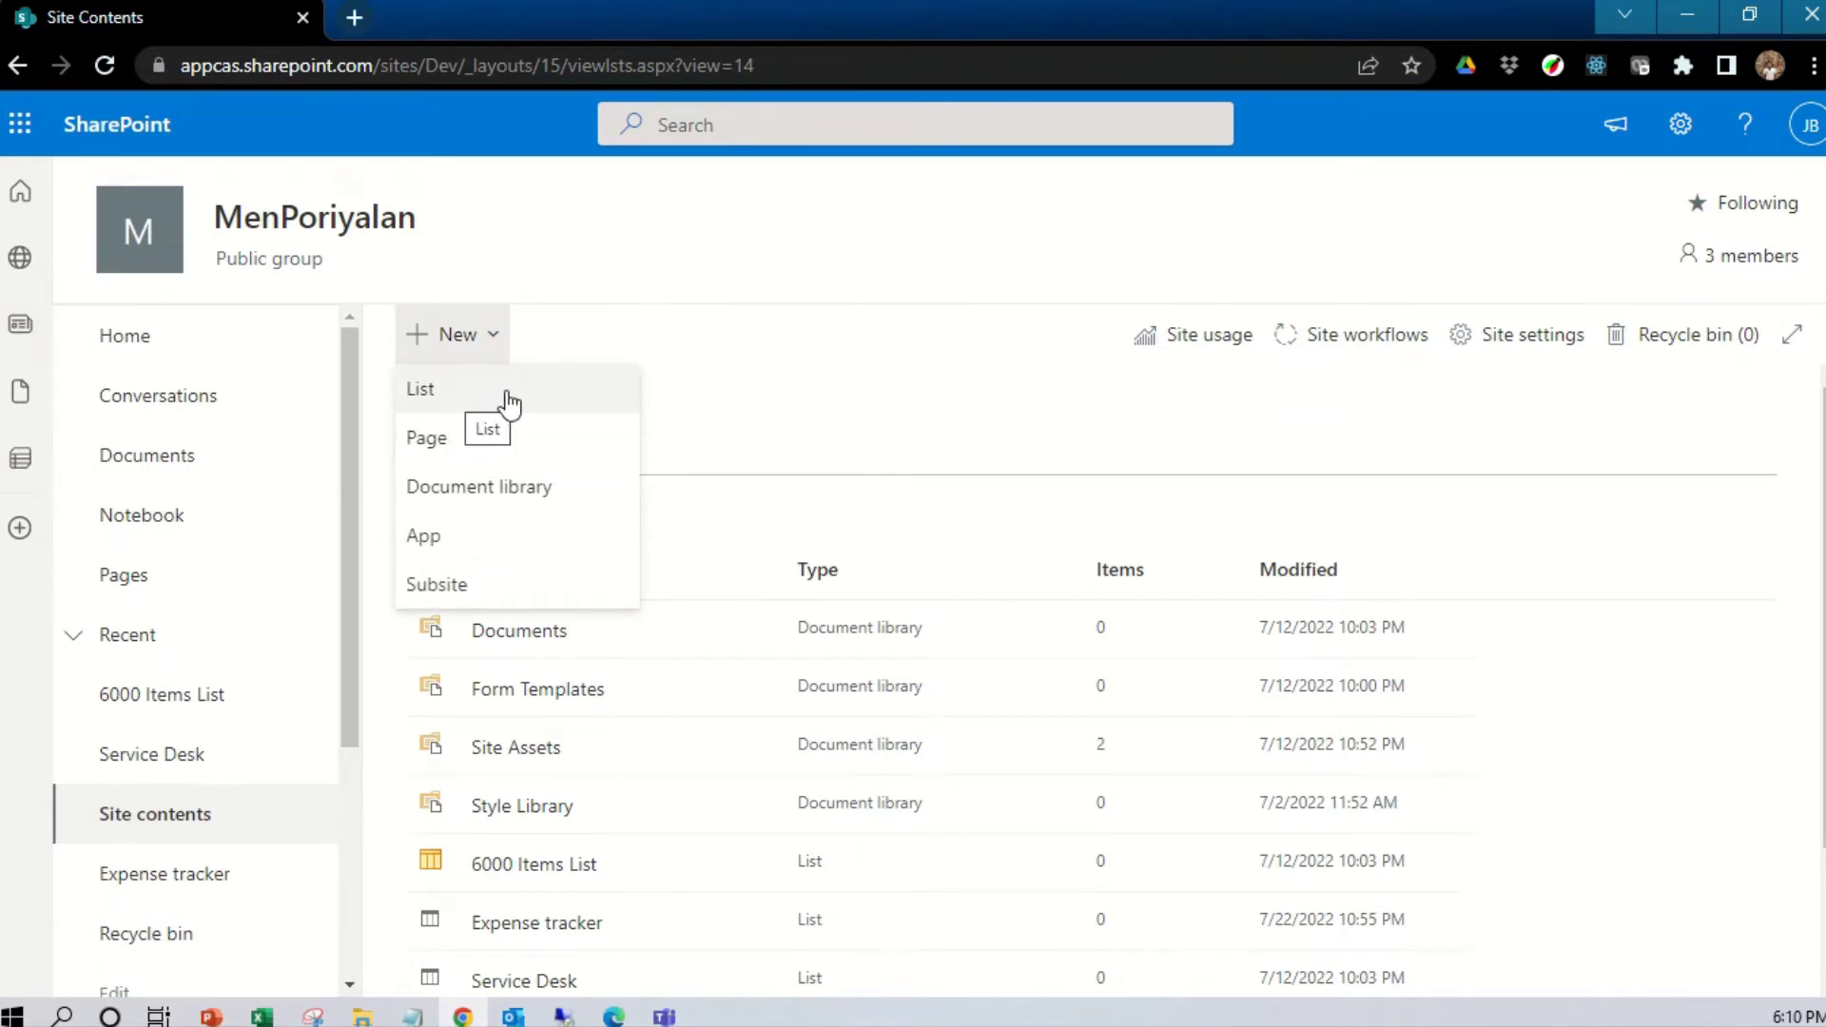
left_click(509, 399)
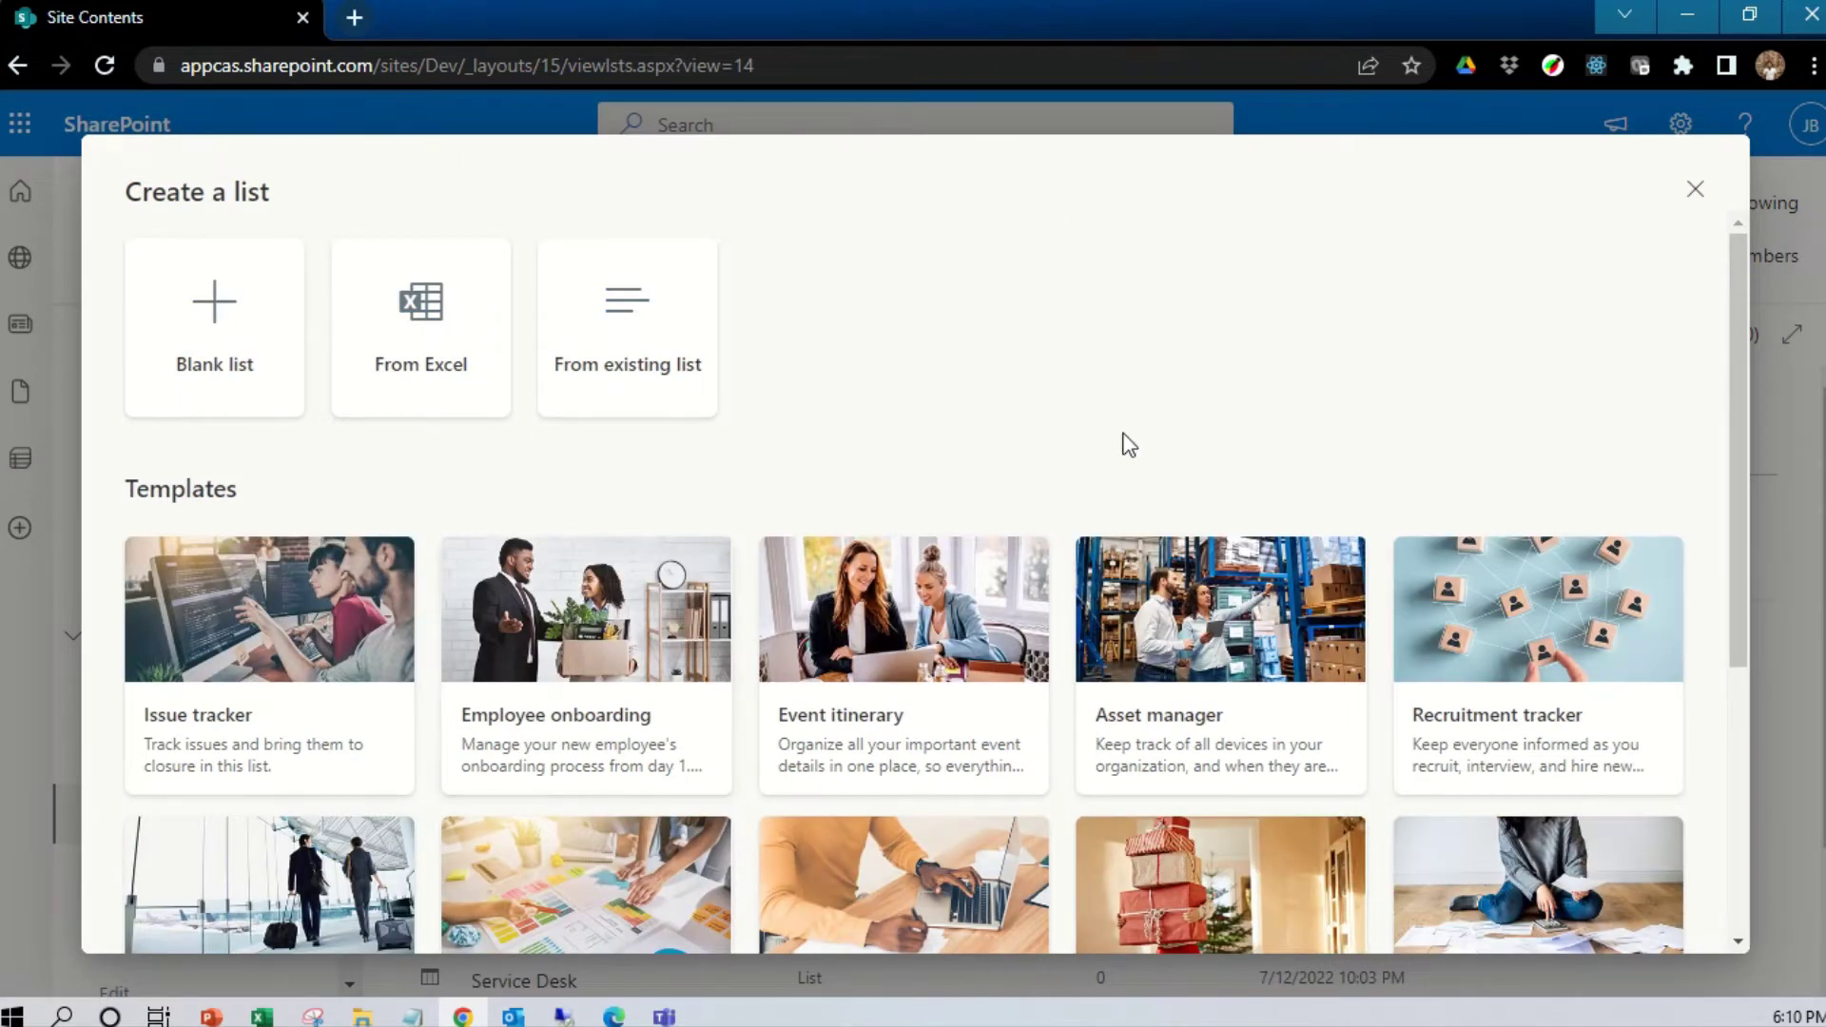
scroll(1271, 528, "down", 5)
scroll(1273, 528, "up", 5)
scroll(283, 575, "down", 5)
scroll(335, 602, "up", 5)
scroll(769, 650, "down", 4)
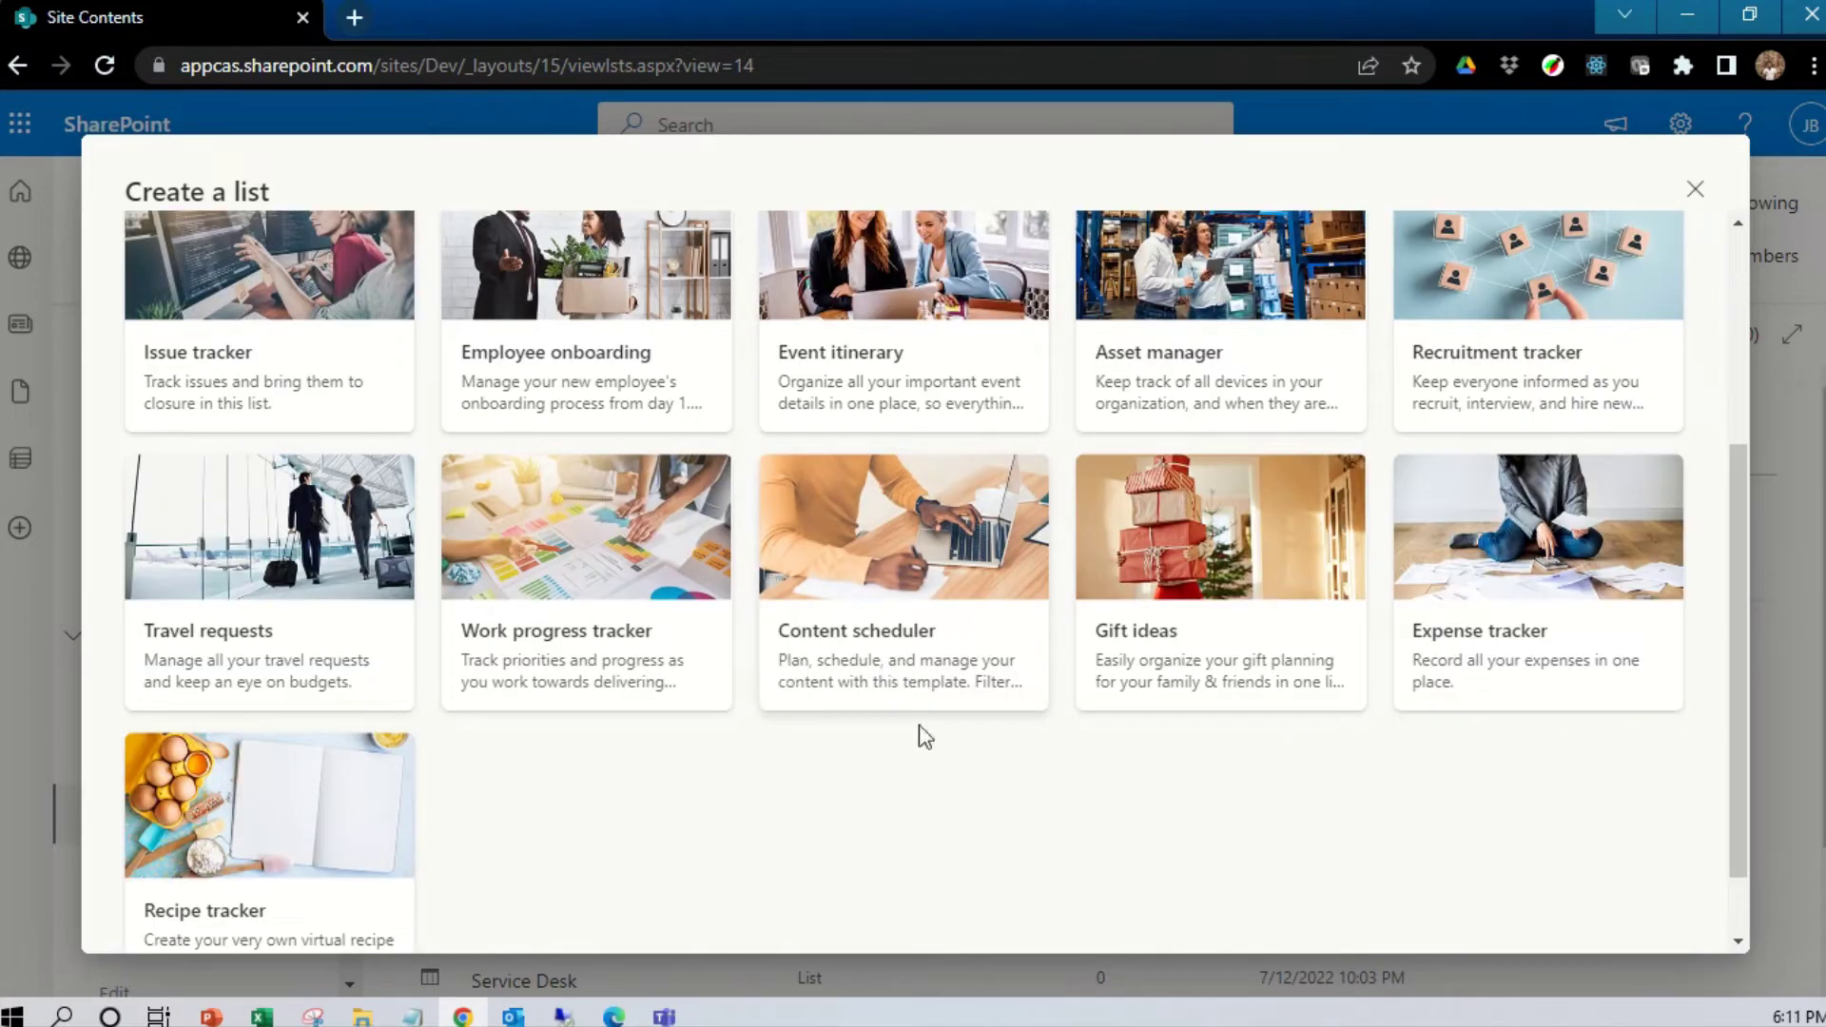
scroll(885, 747, "up", 4)
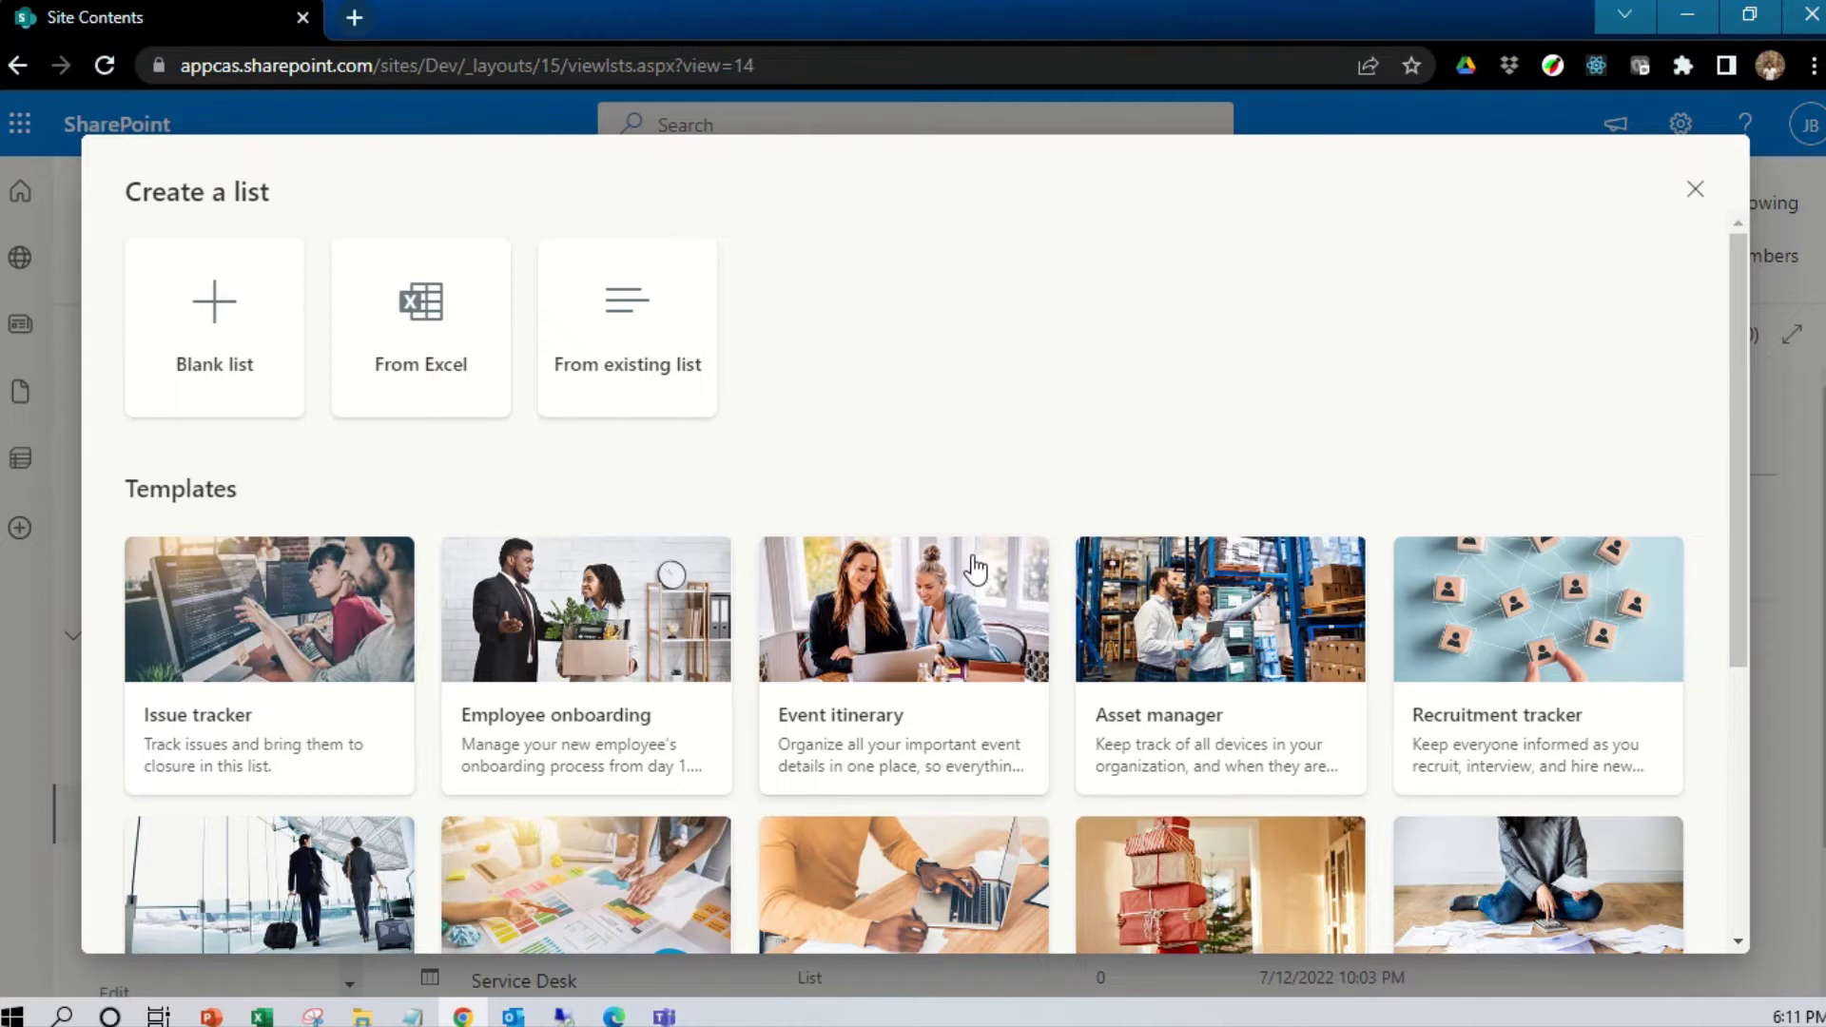
Create a blank list named 'Employee DB', reusing 'Employee DB' as its description
left_click(206, 374)
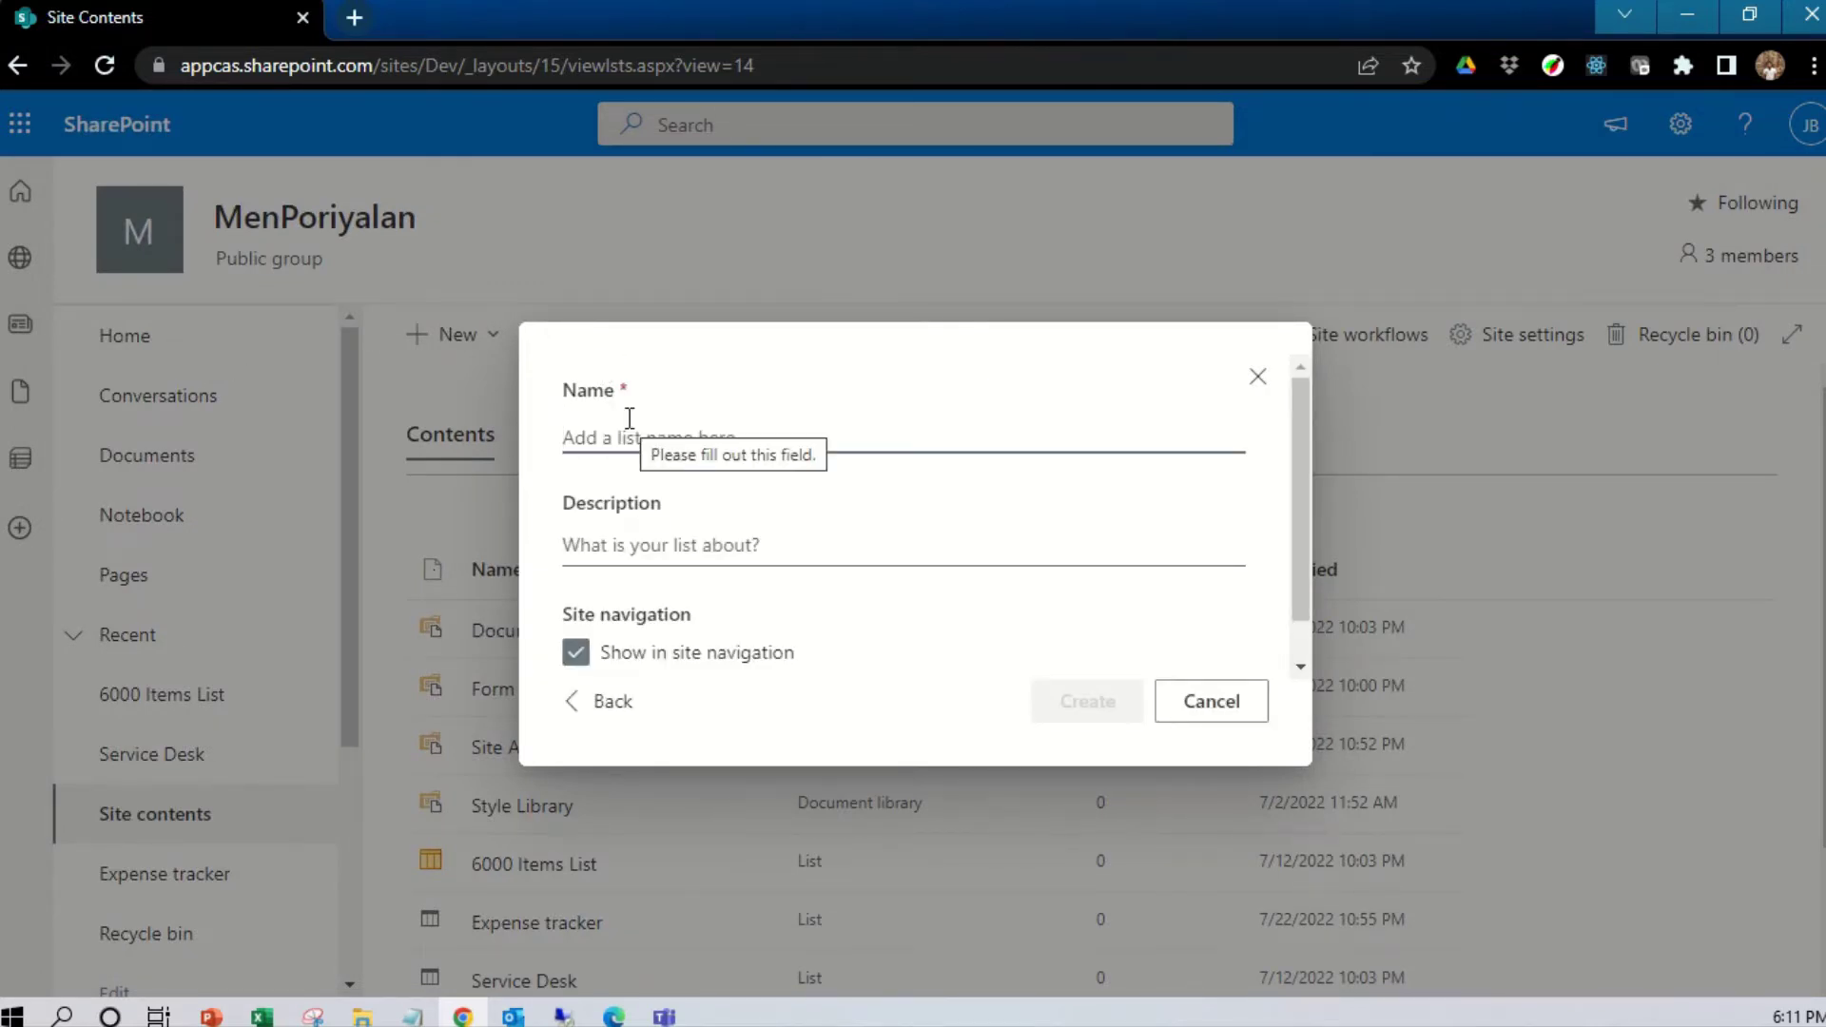
type("Em")
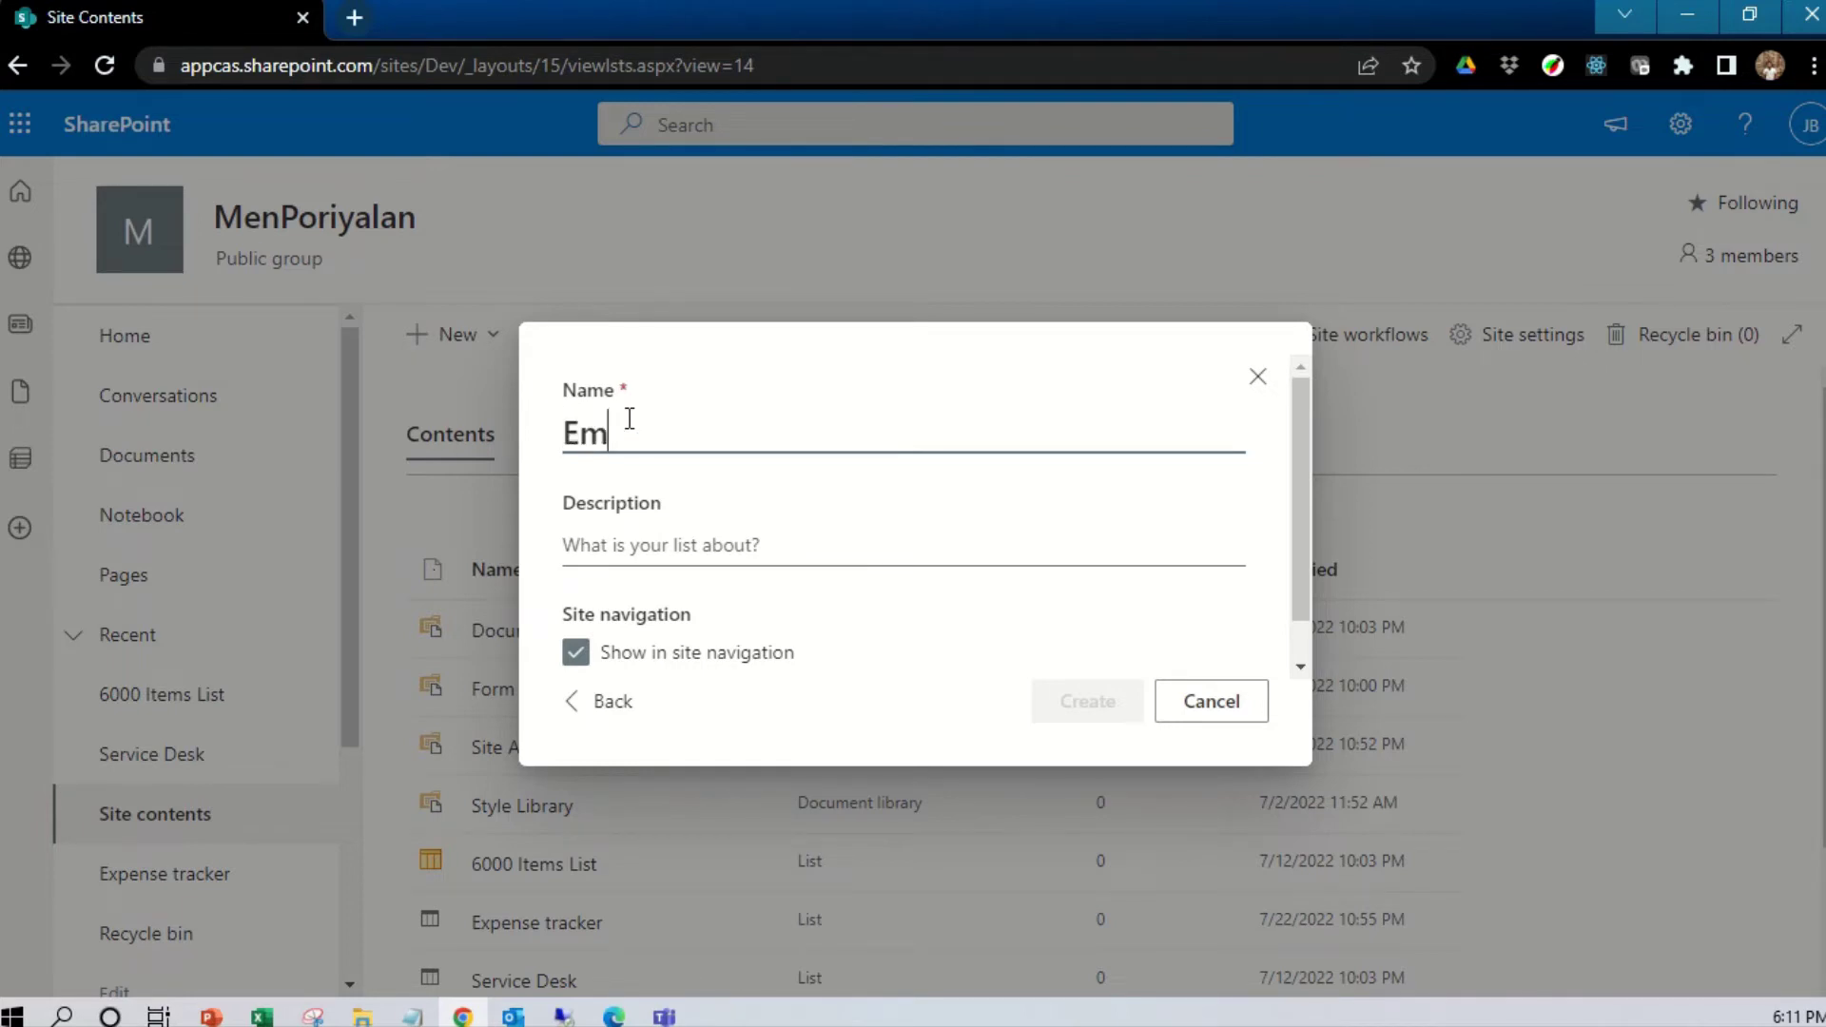
type("ployee ")
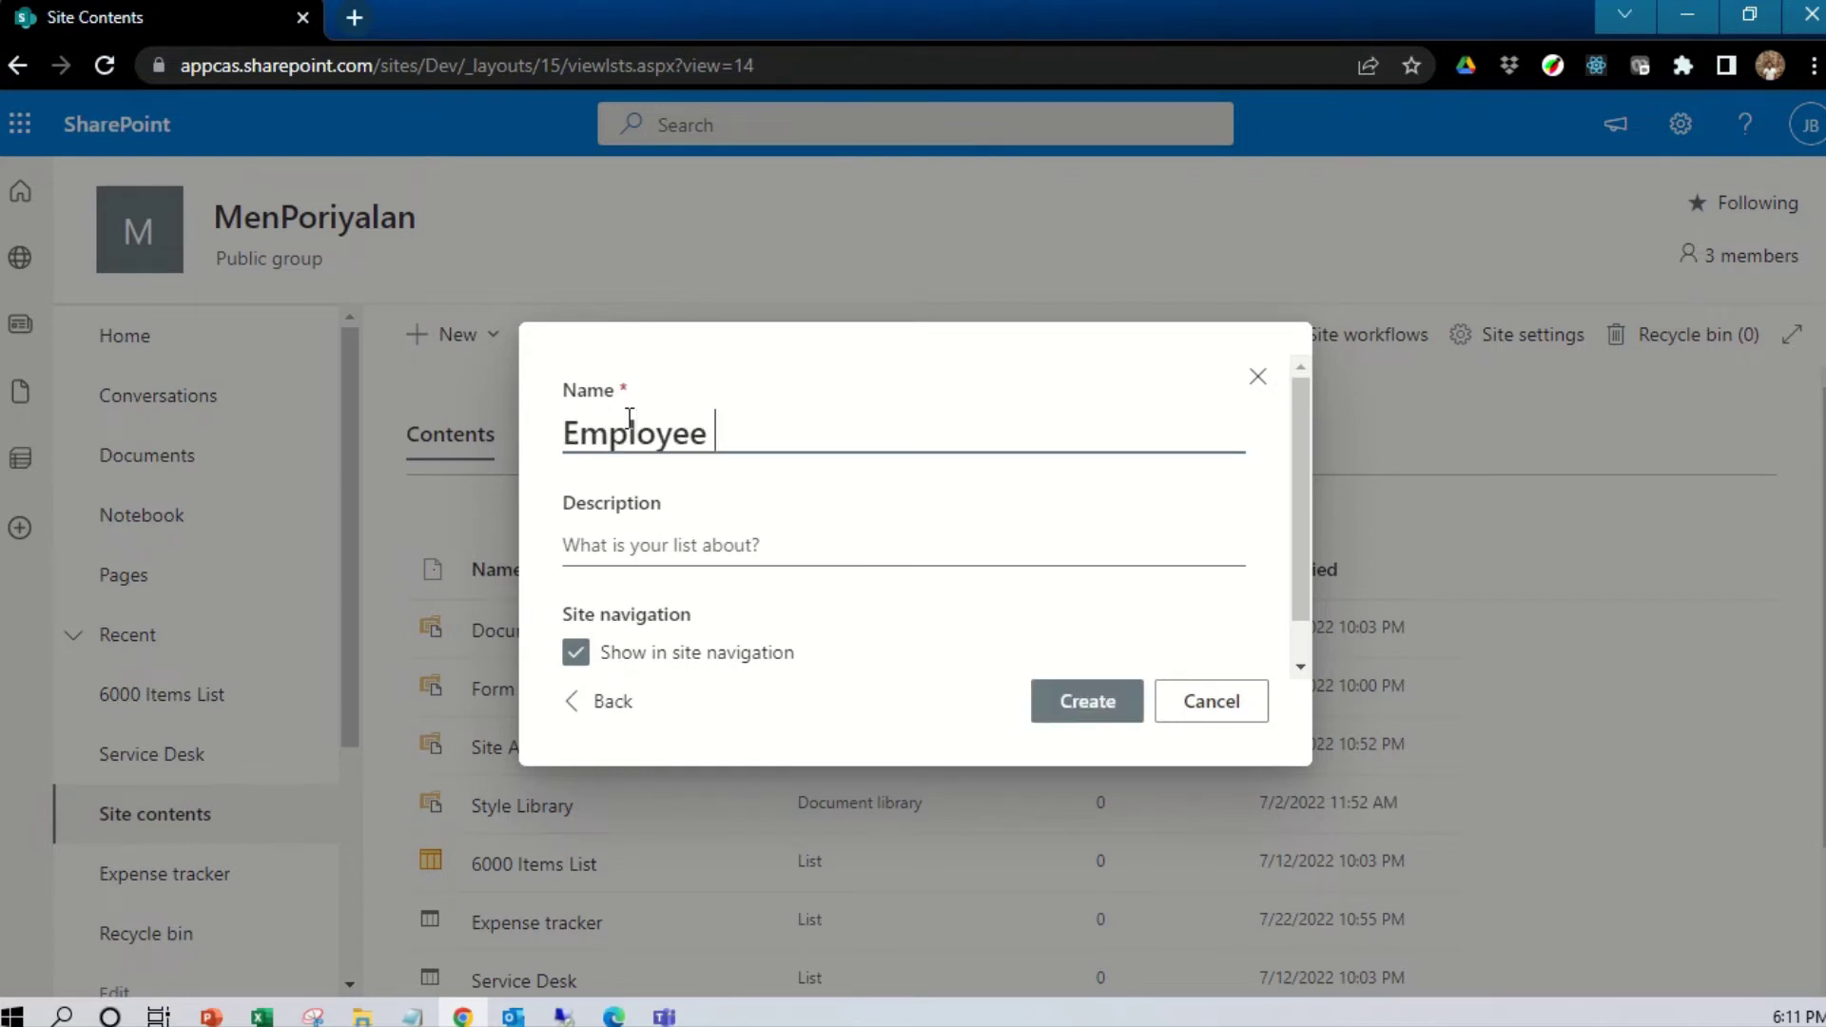
type("DB")
left_click(629, 544)
scroll(638, 533, "down", 1)
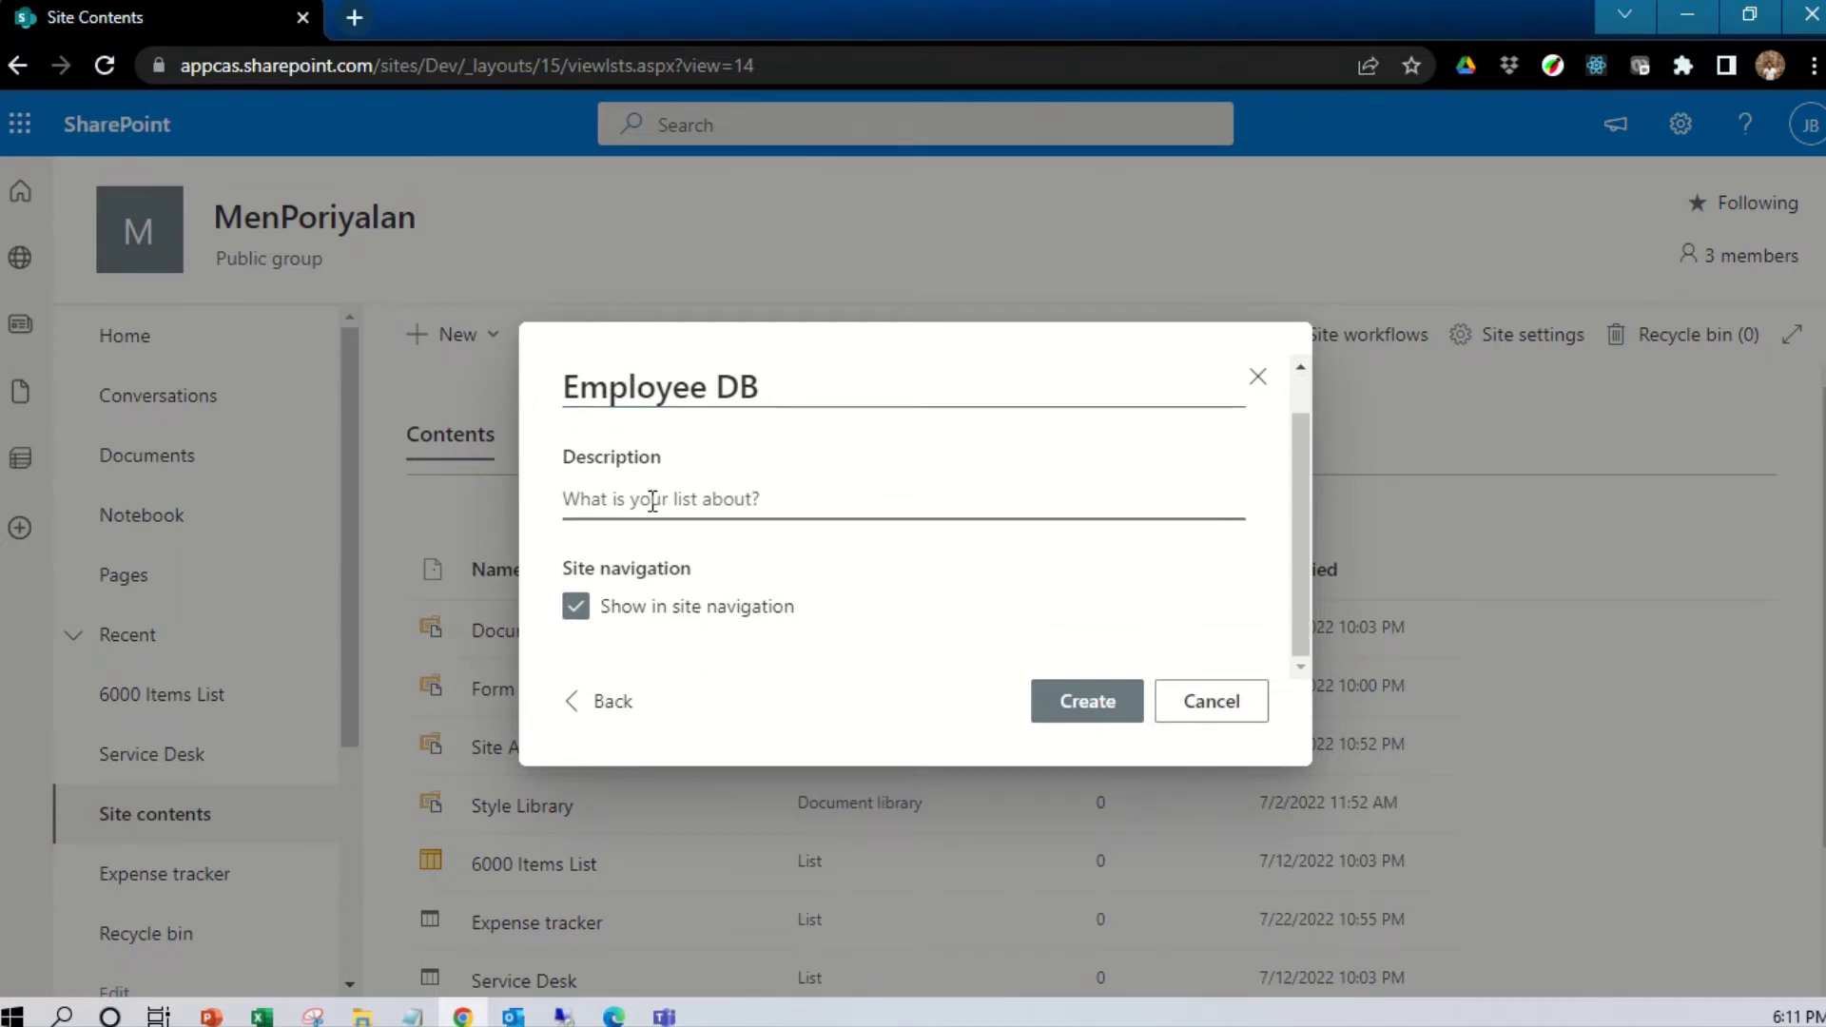
left_click_drag(791, 380, 542, 371)
key("ctrl+c")
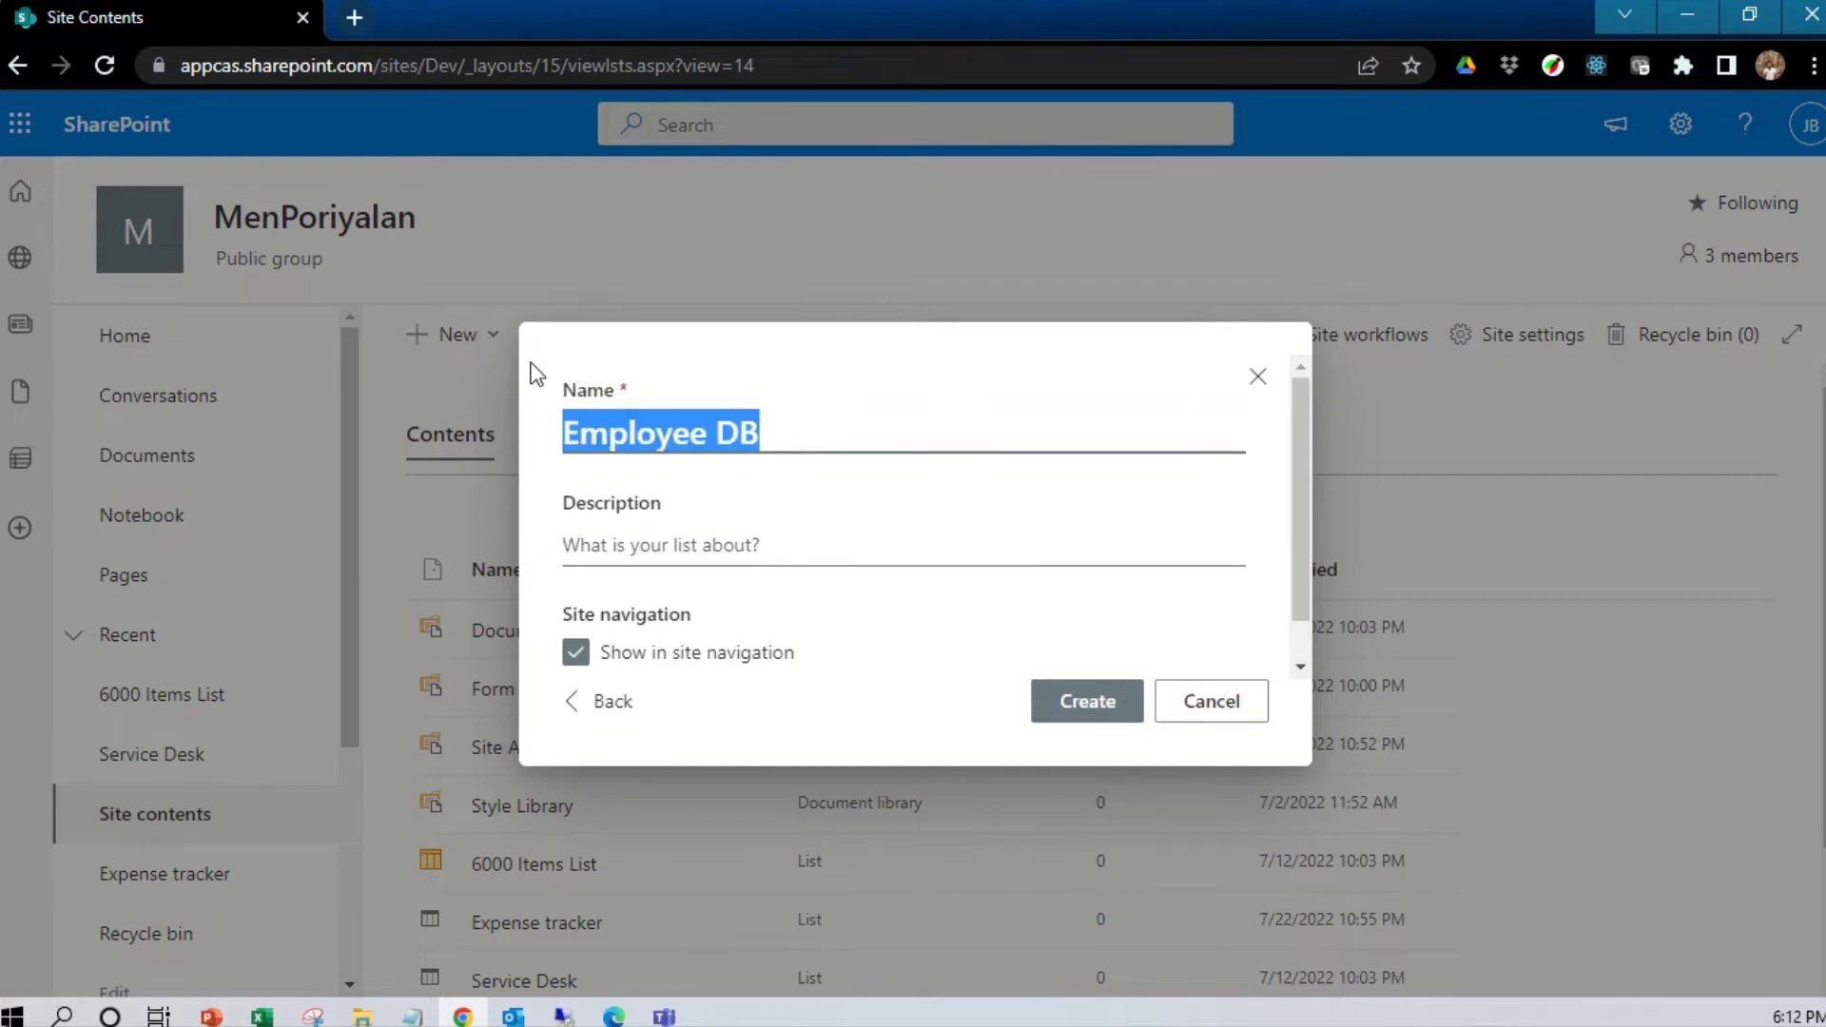
left_click(620, 552)
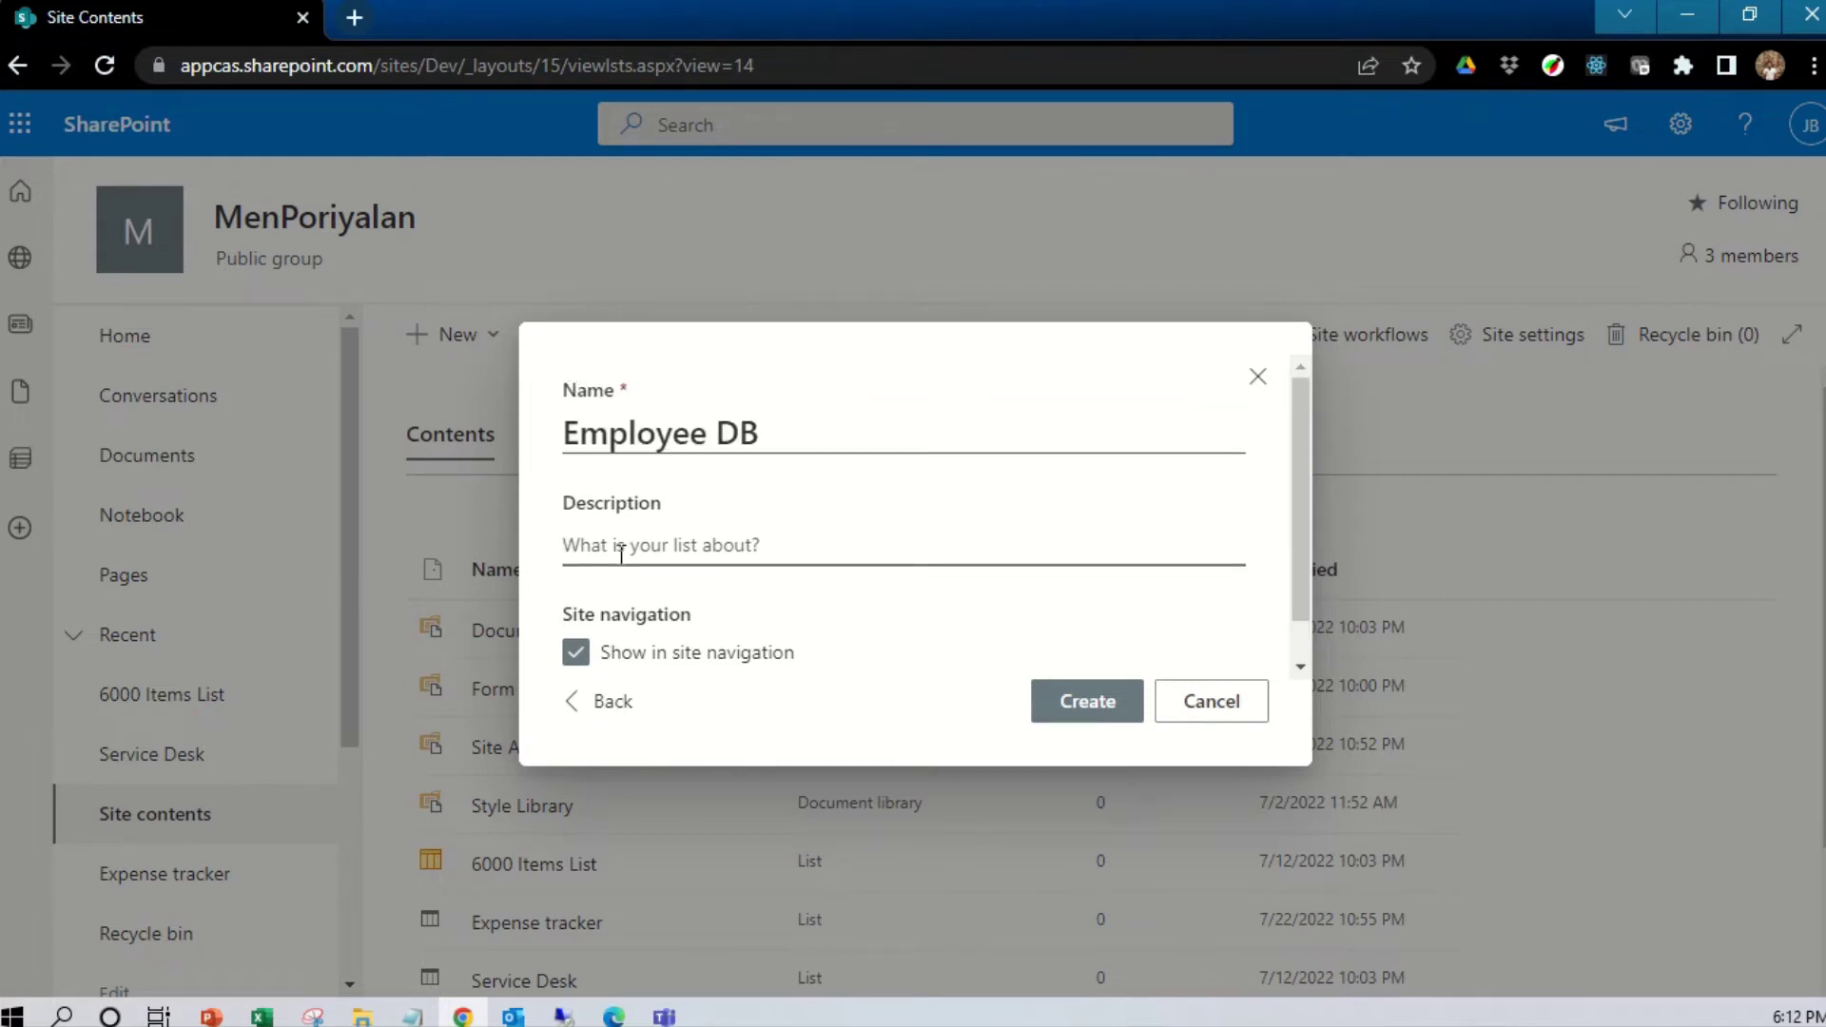
key("ctrl+v")
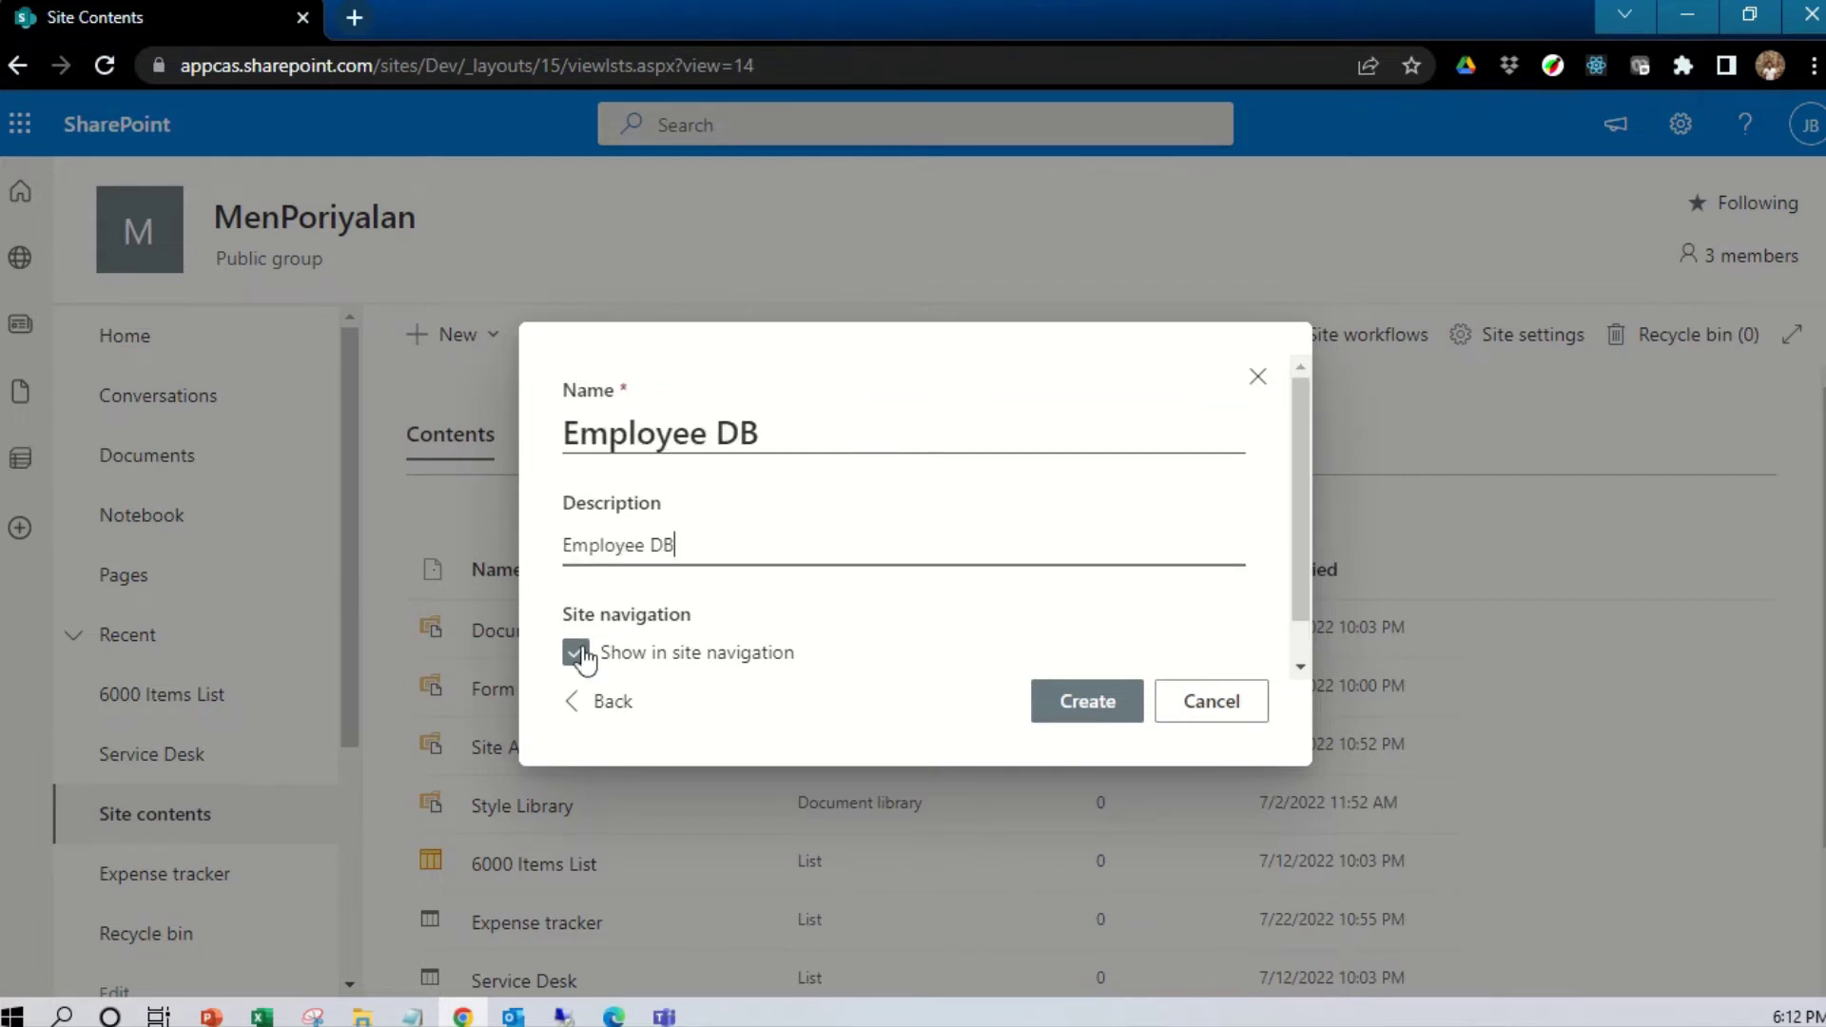
scroll(595, 671, "down", 1)
scroll(592, 666, "down", 2)
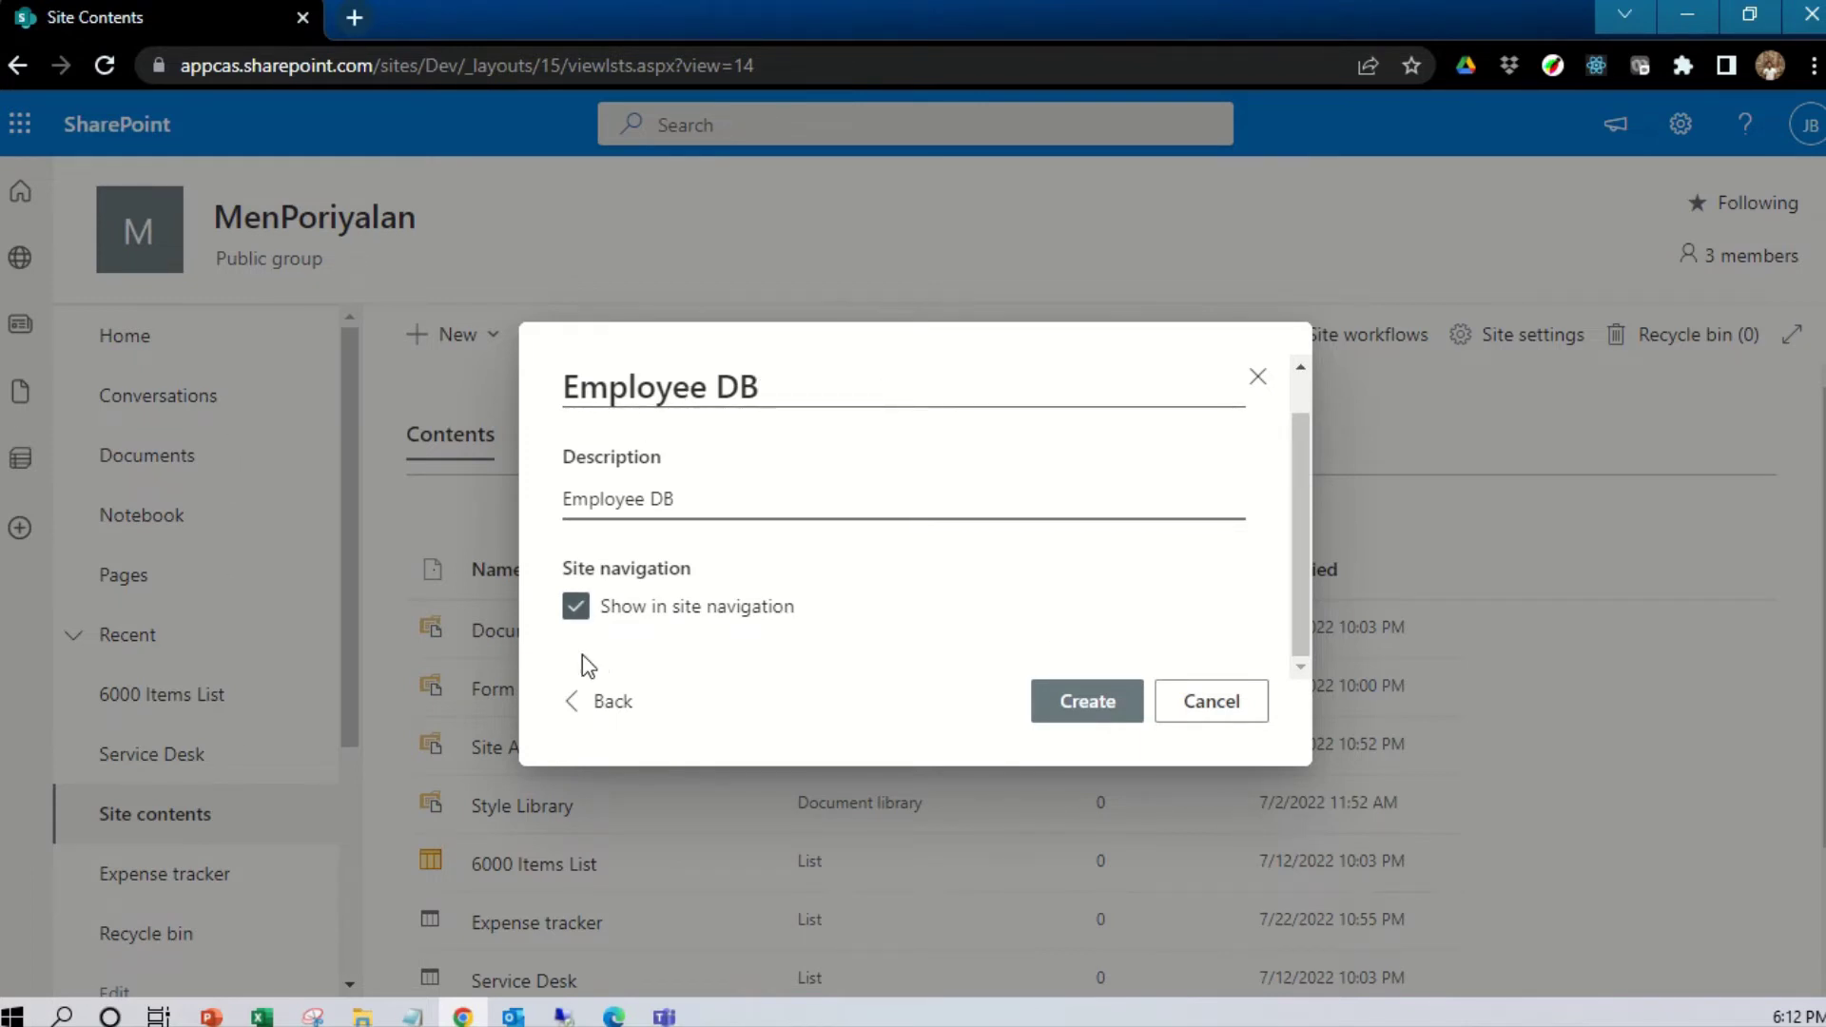
left_click(577, 609)
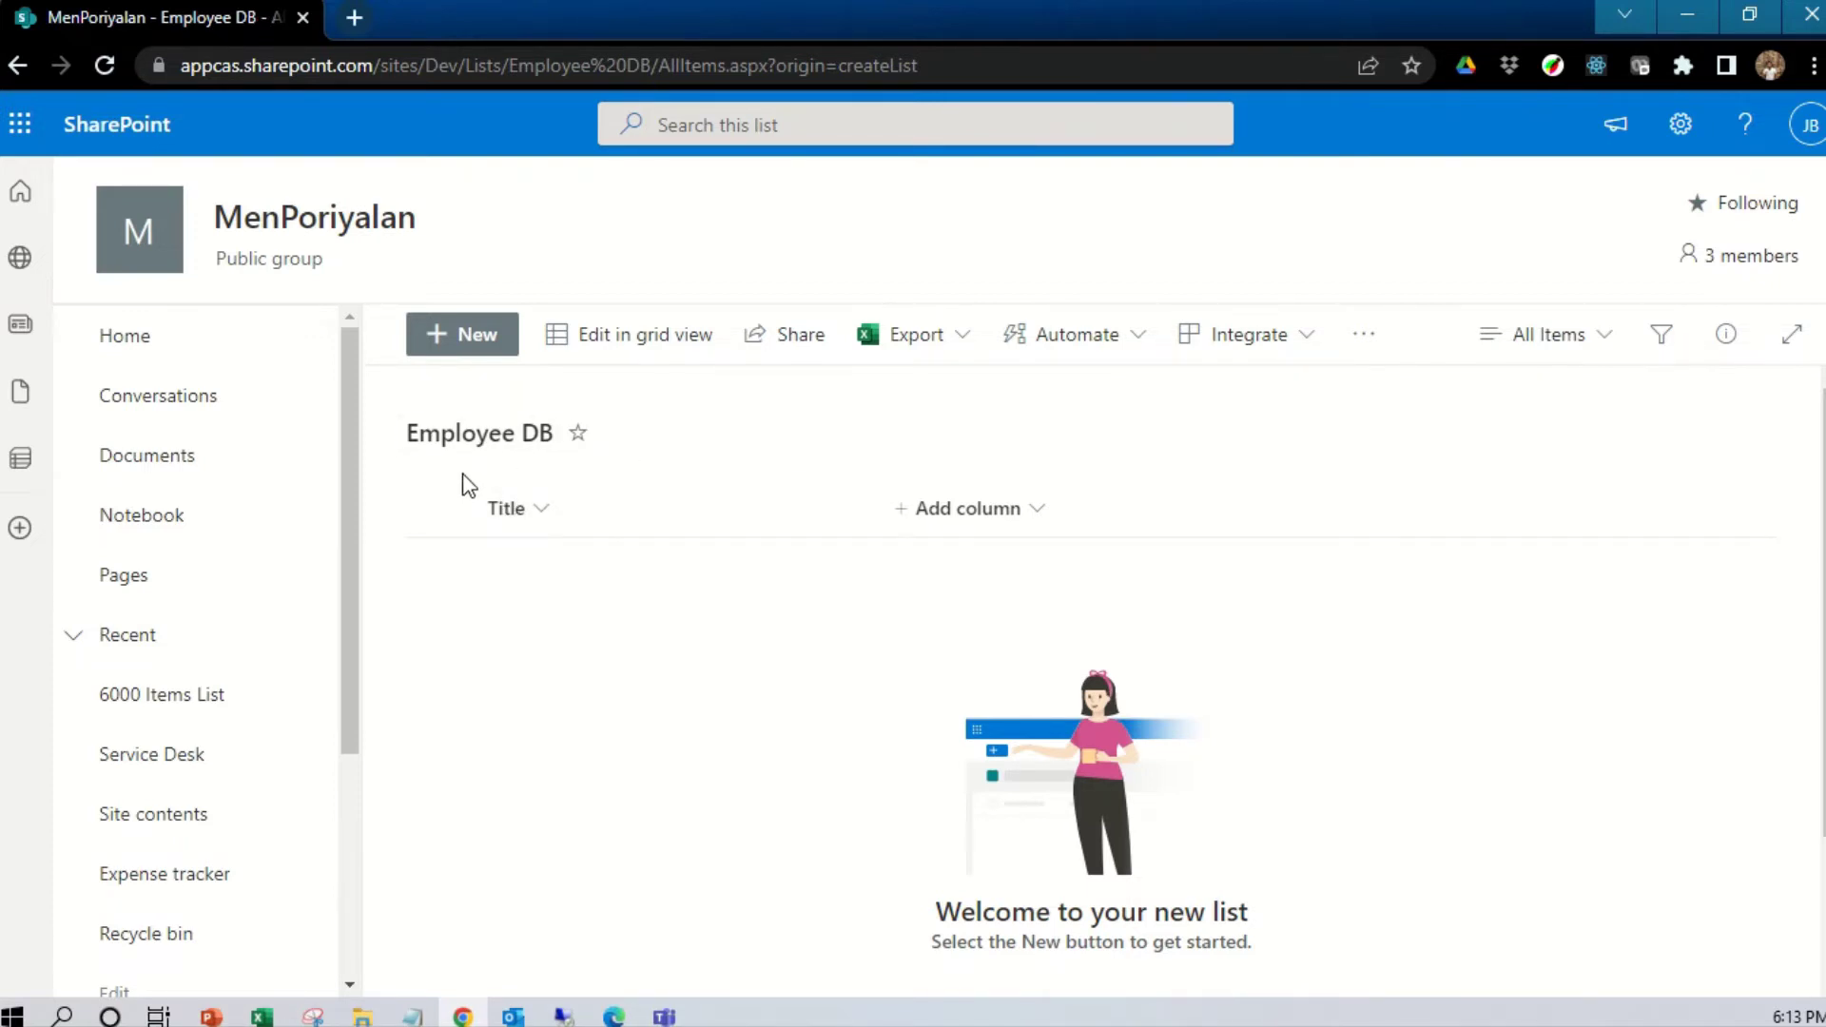
left_click(1036, 515)
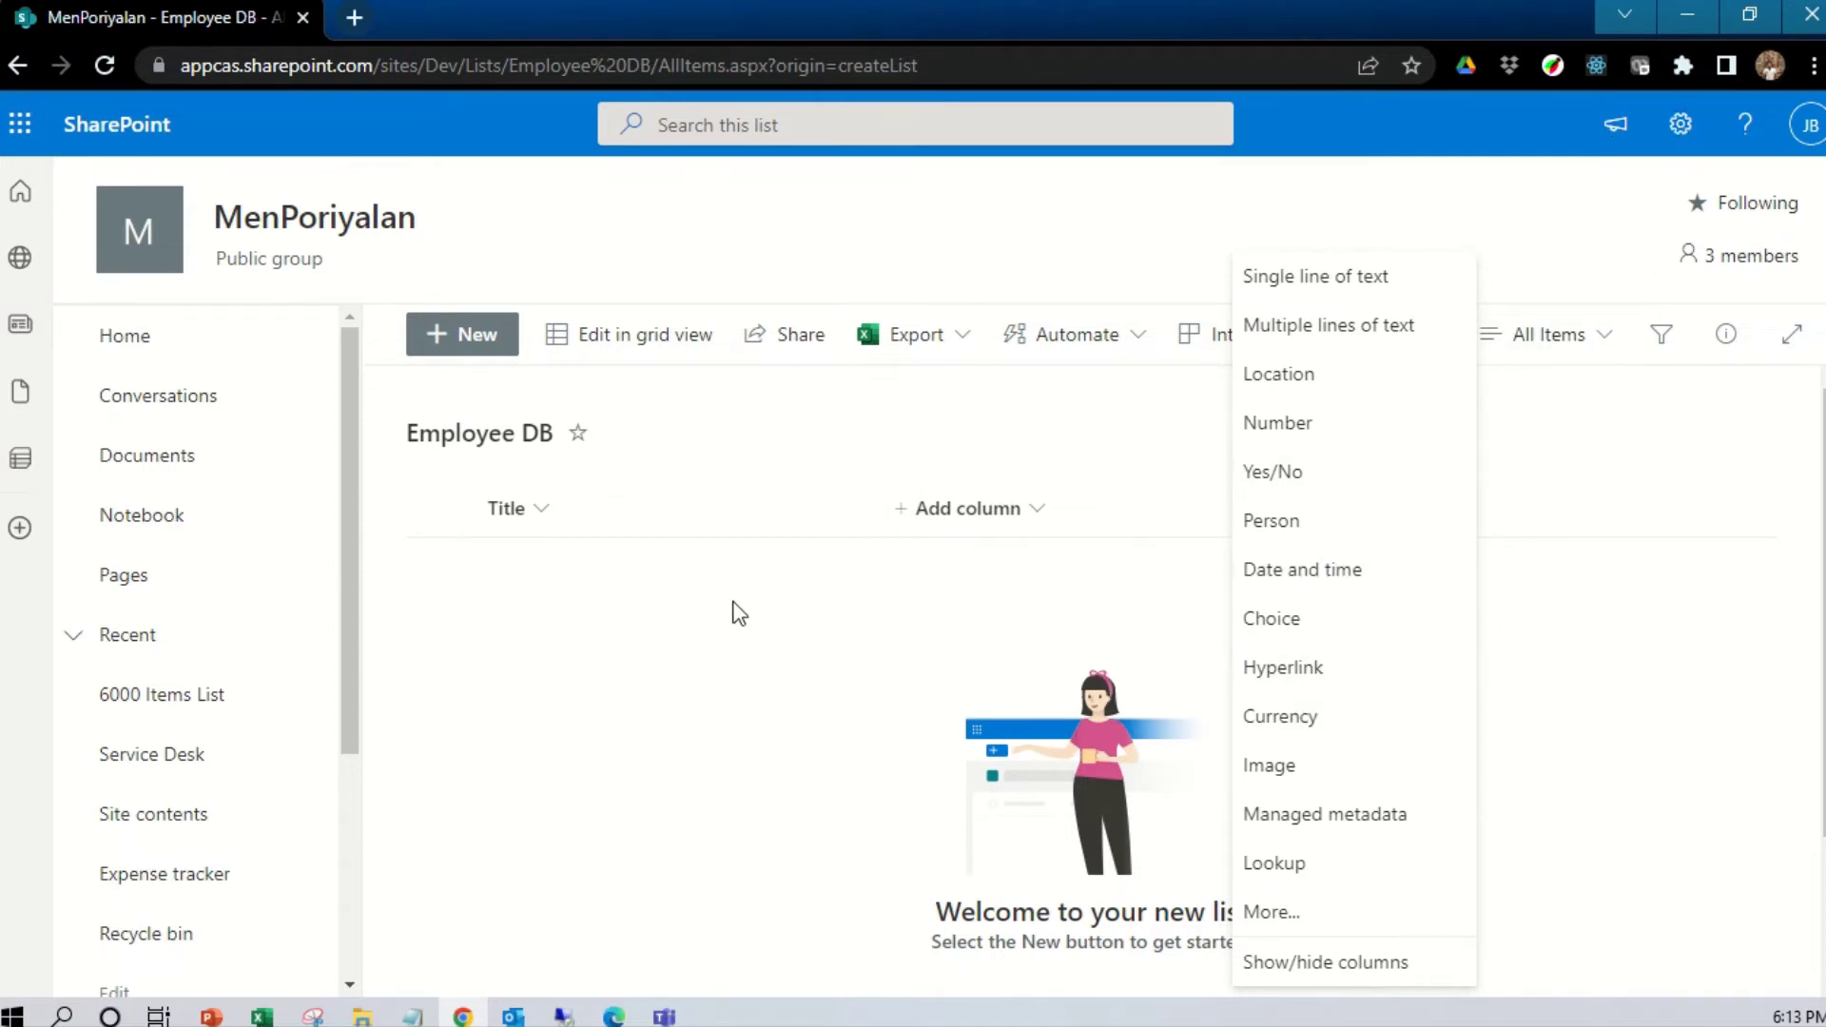
left_click(567, 678)
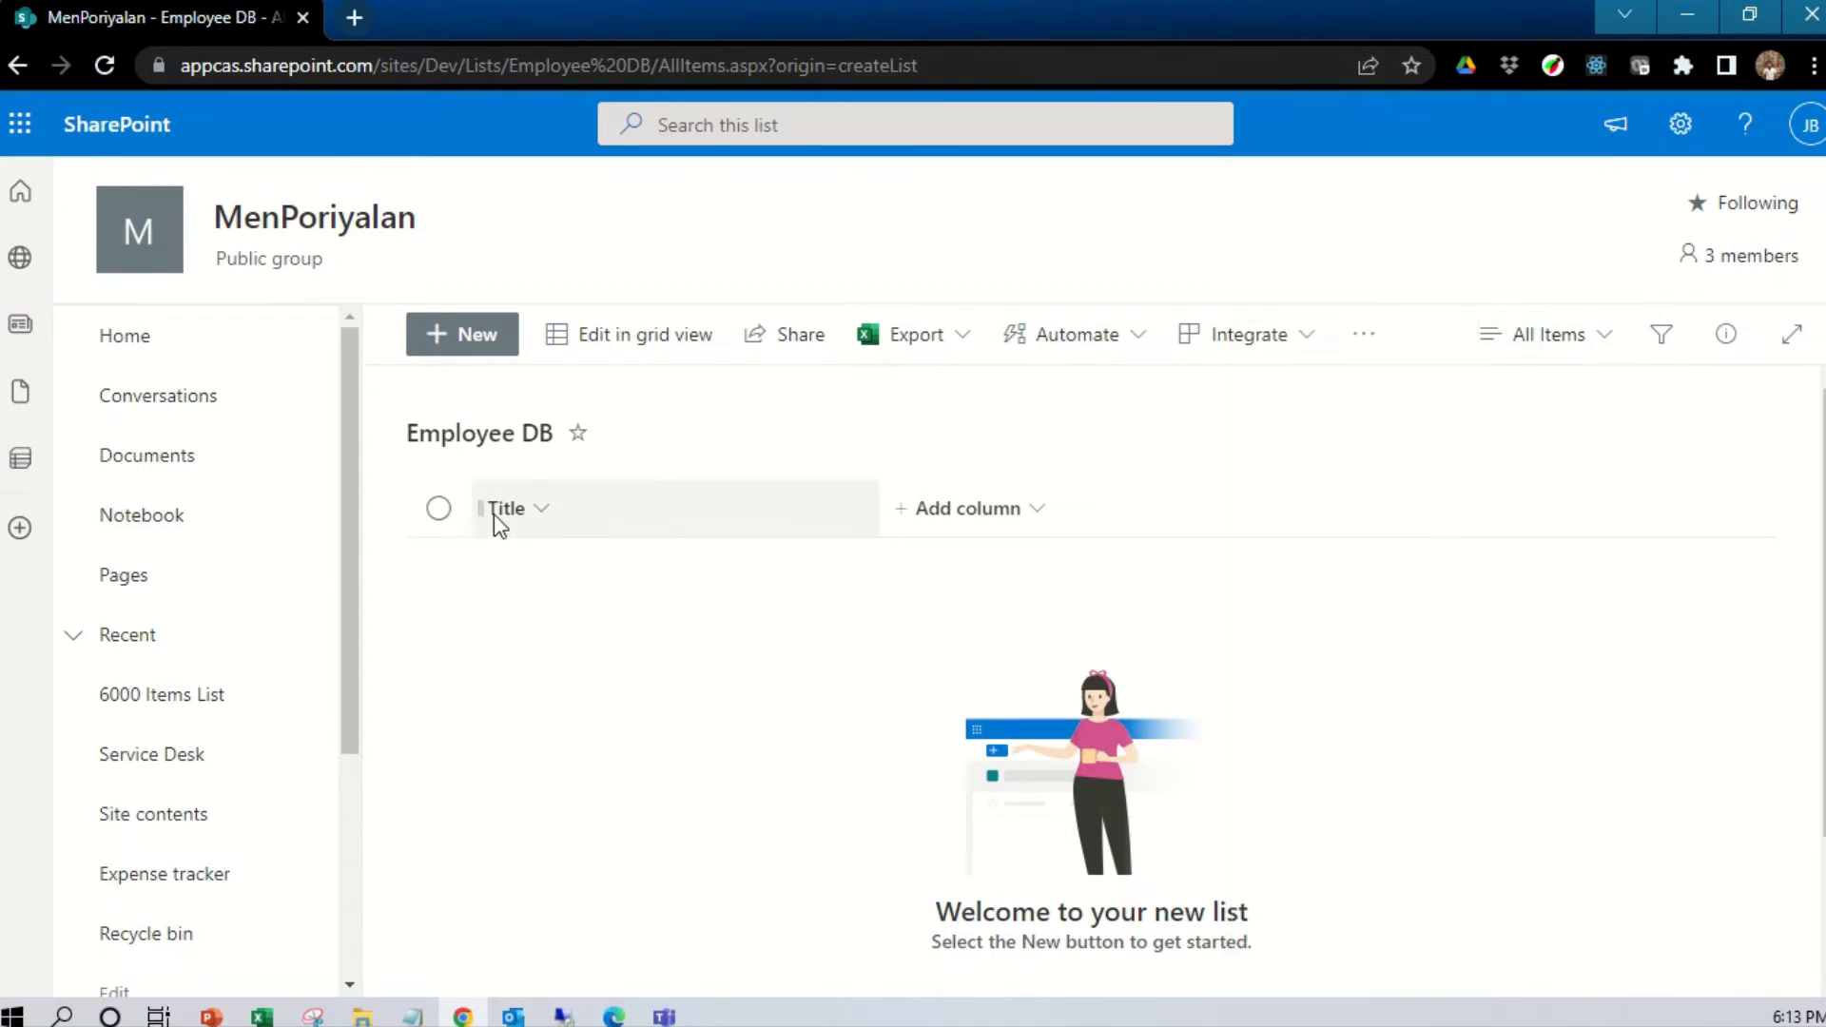
Change the Title column's name to 'Employee Name' via its column settings and save
left_click(544, 509)
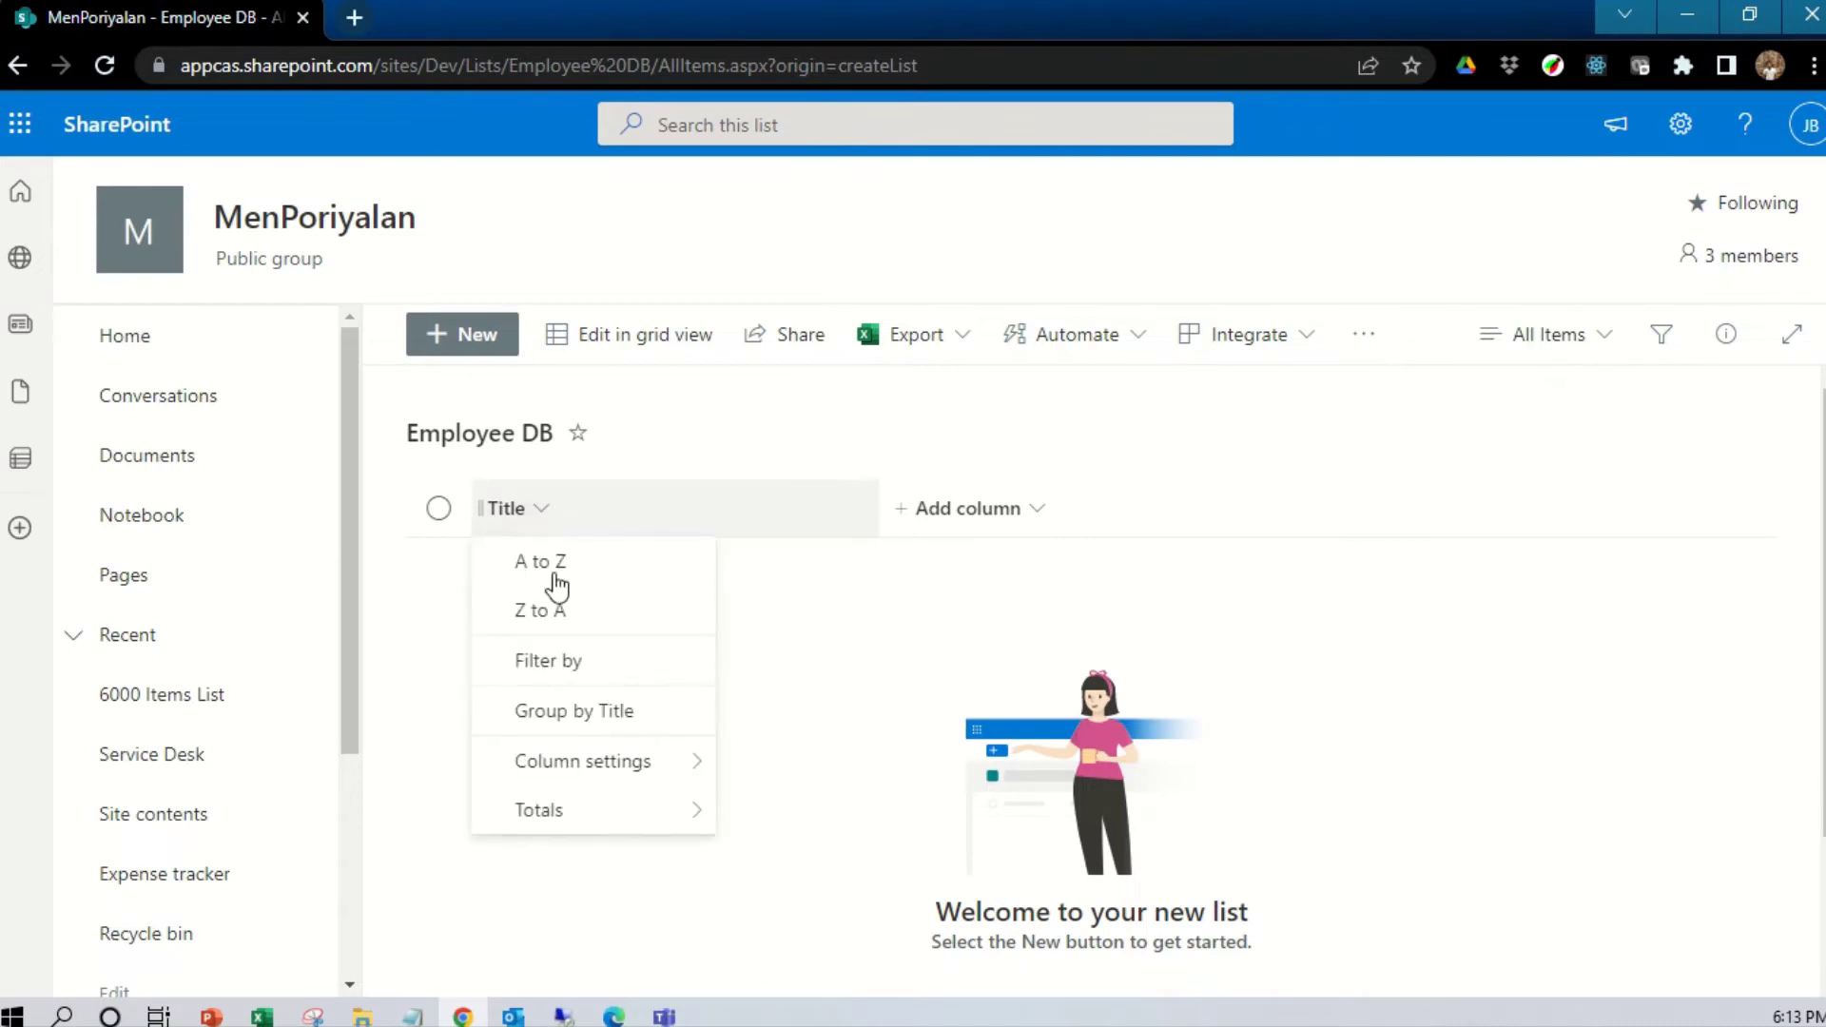
mouse_move(595, 781)
left_click(795, 761)
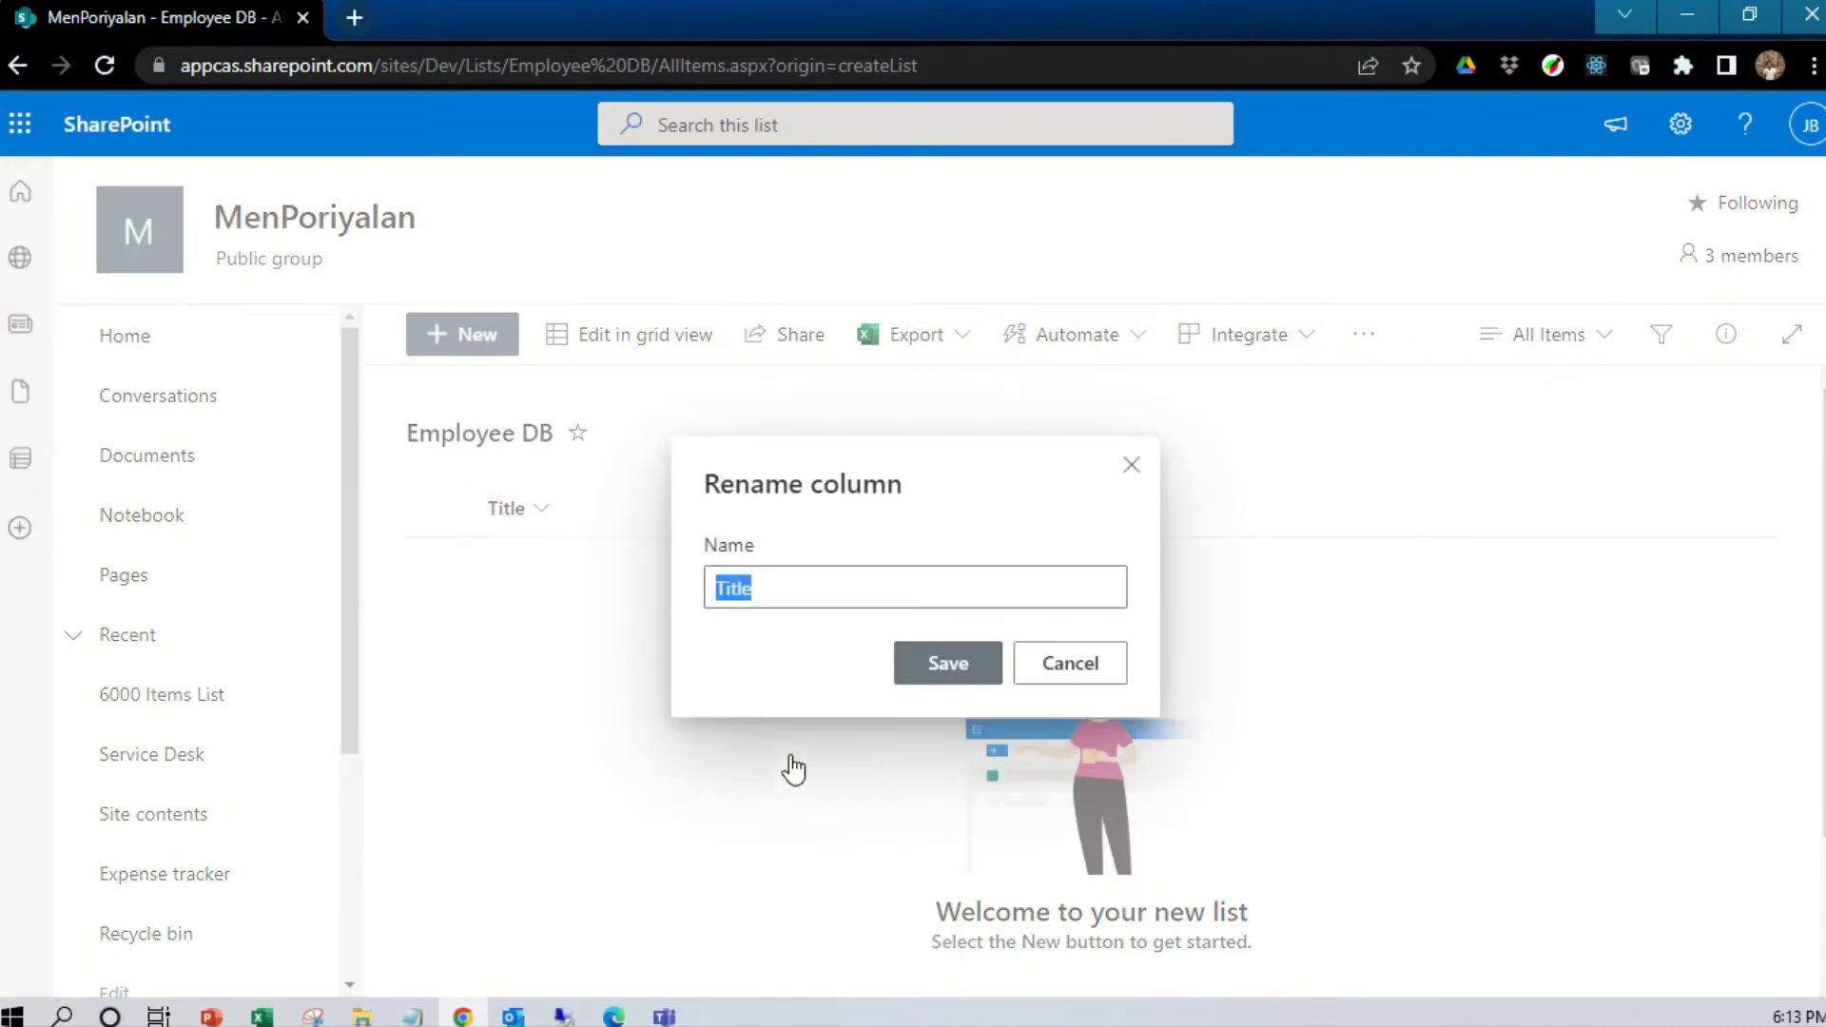
type("Employee Name")
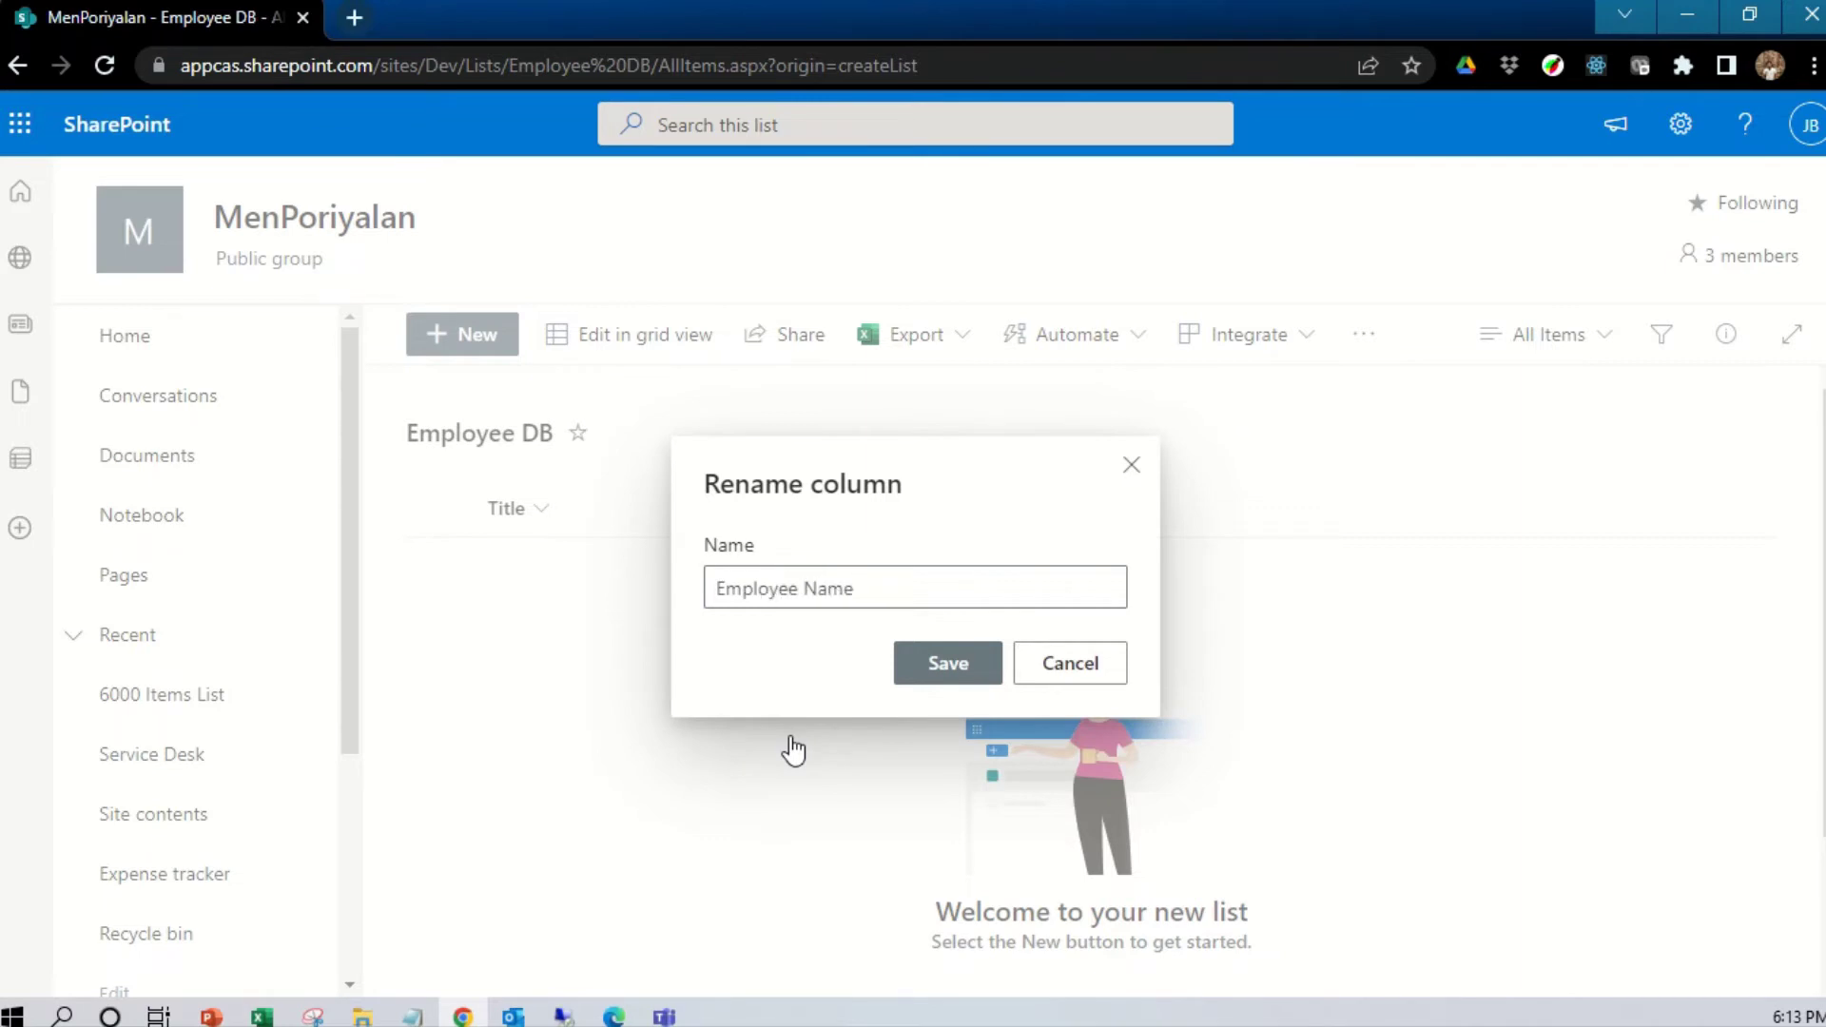
left_click(938, 666)
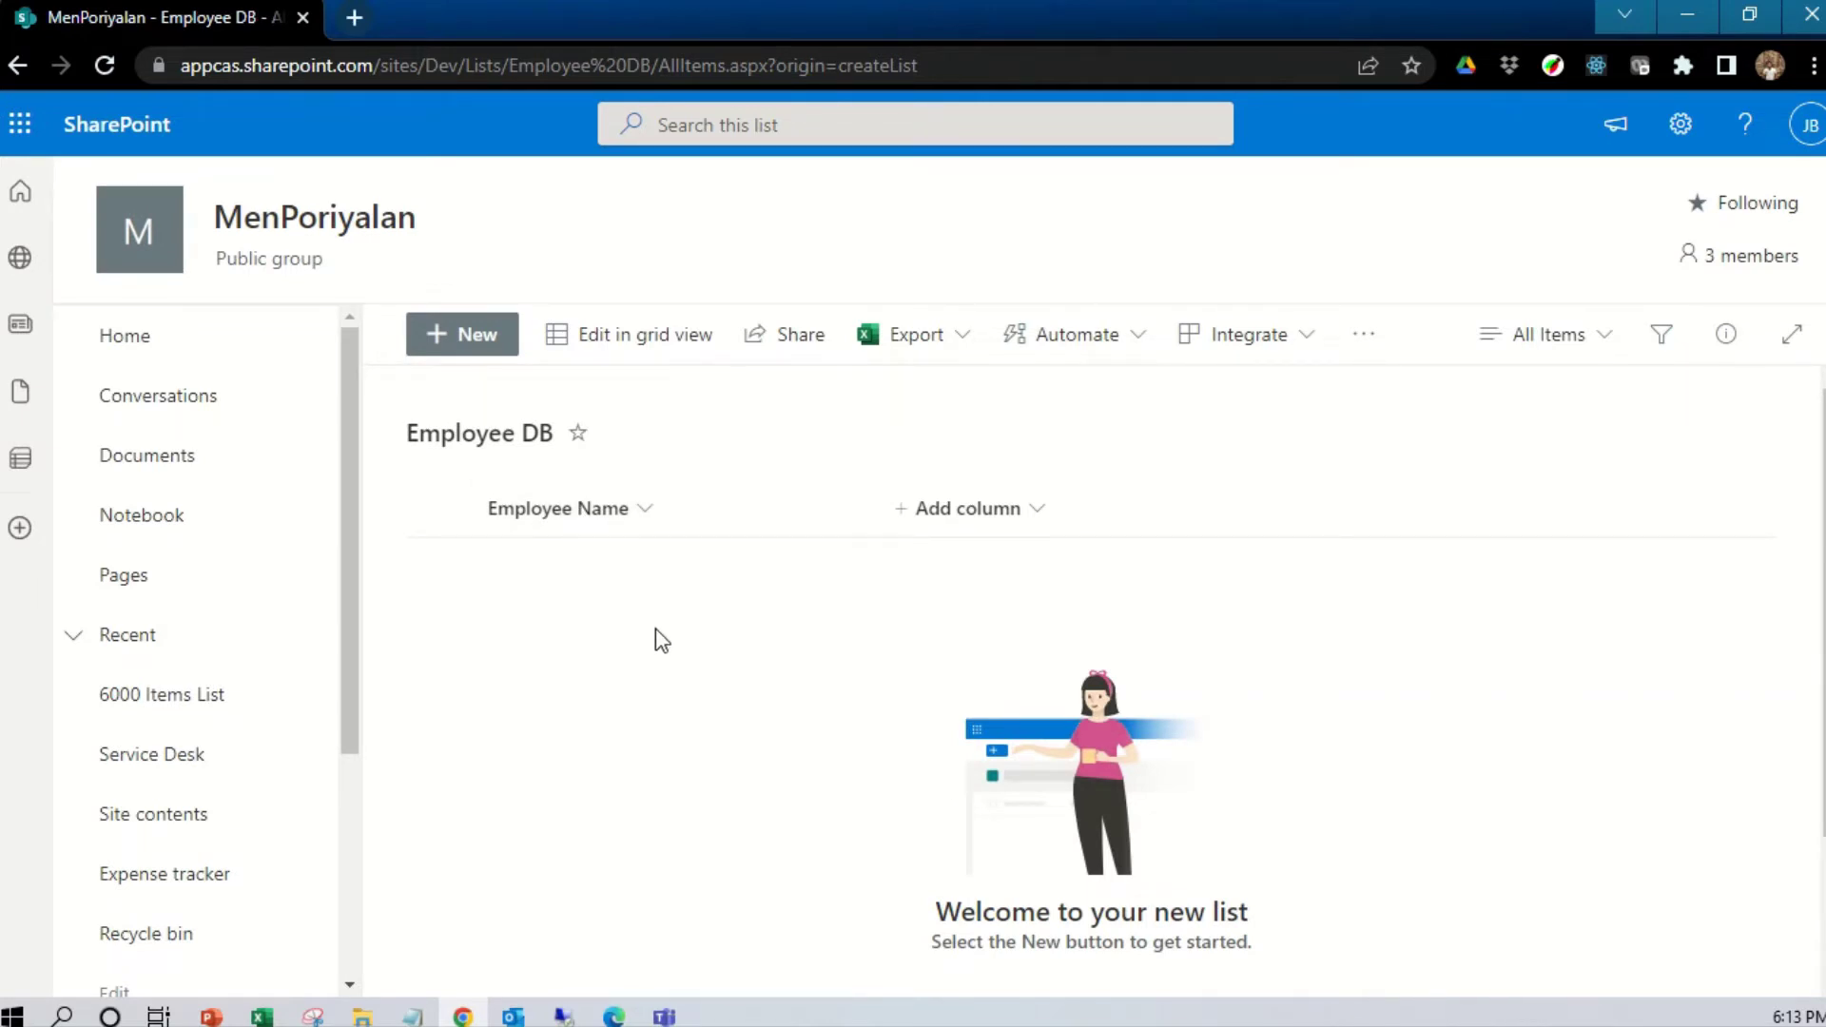
Draft a new 'Email ID' column of type Person or Group with profile photos shown
left_click(1041, 515)
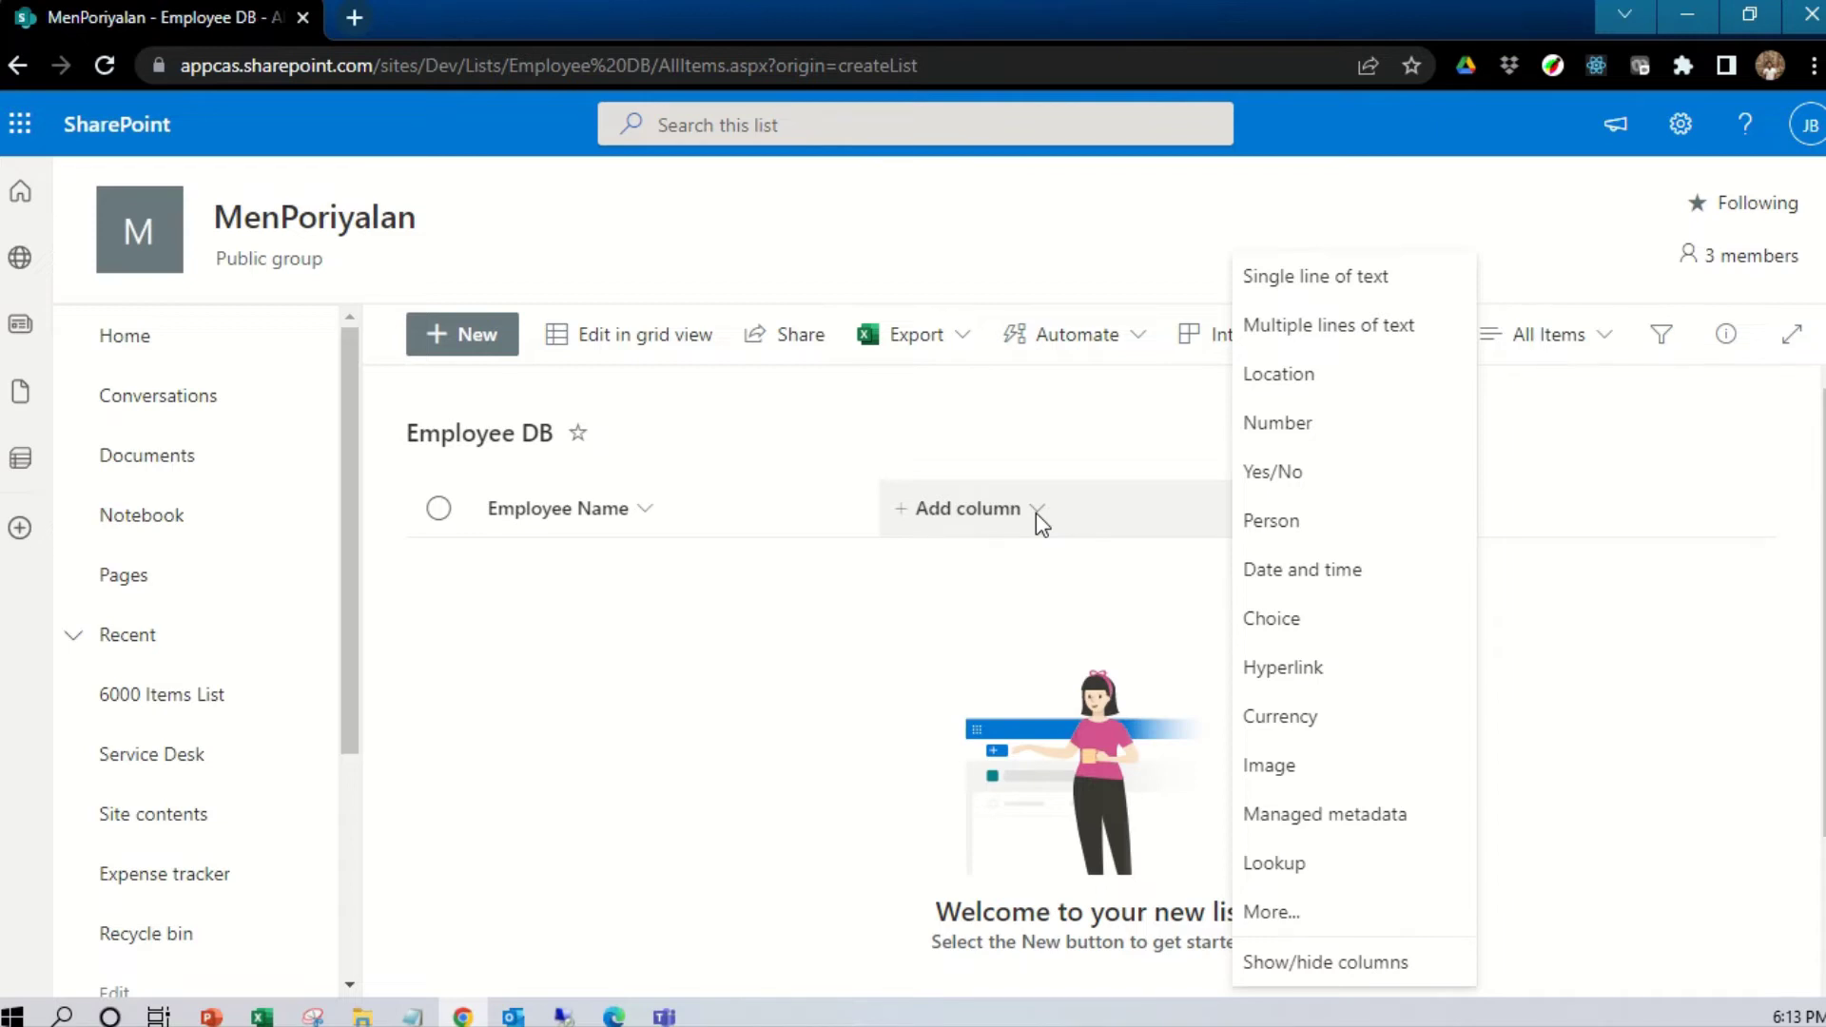
left_click(1294, 522)
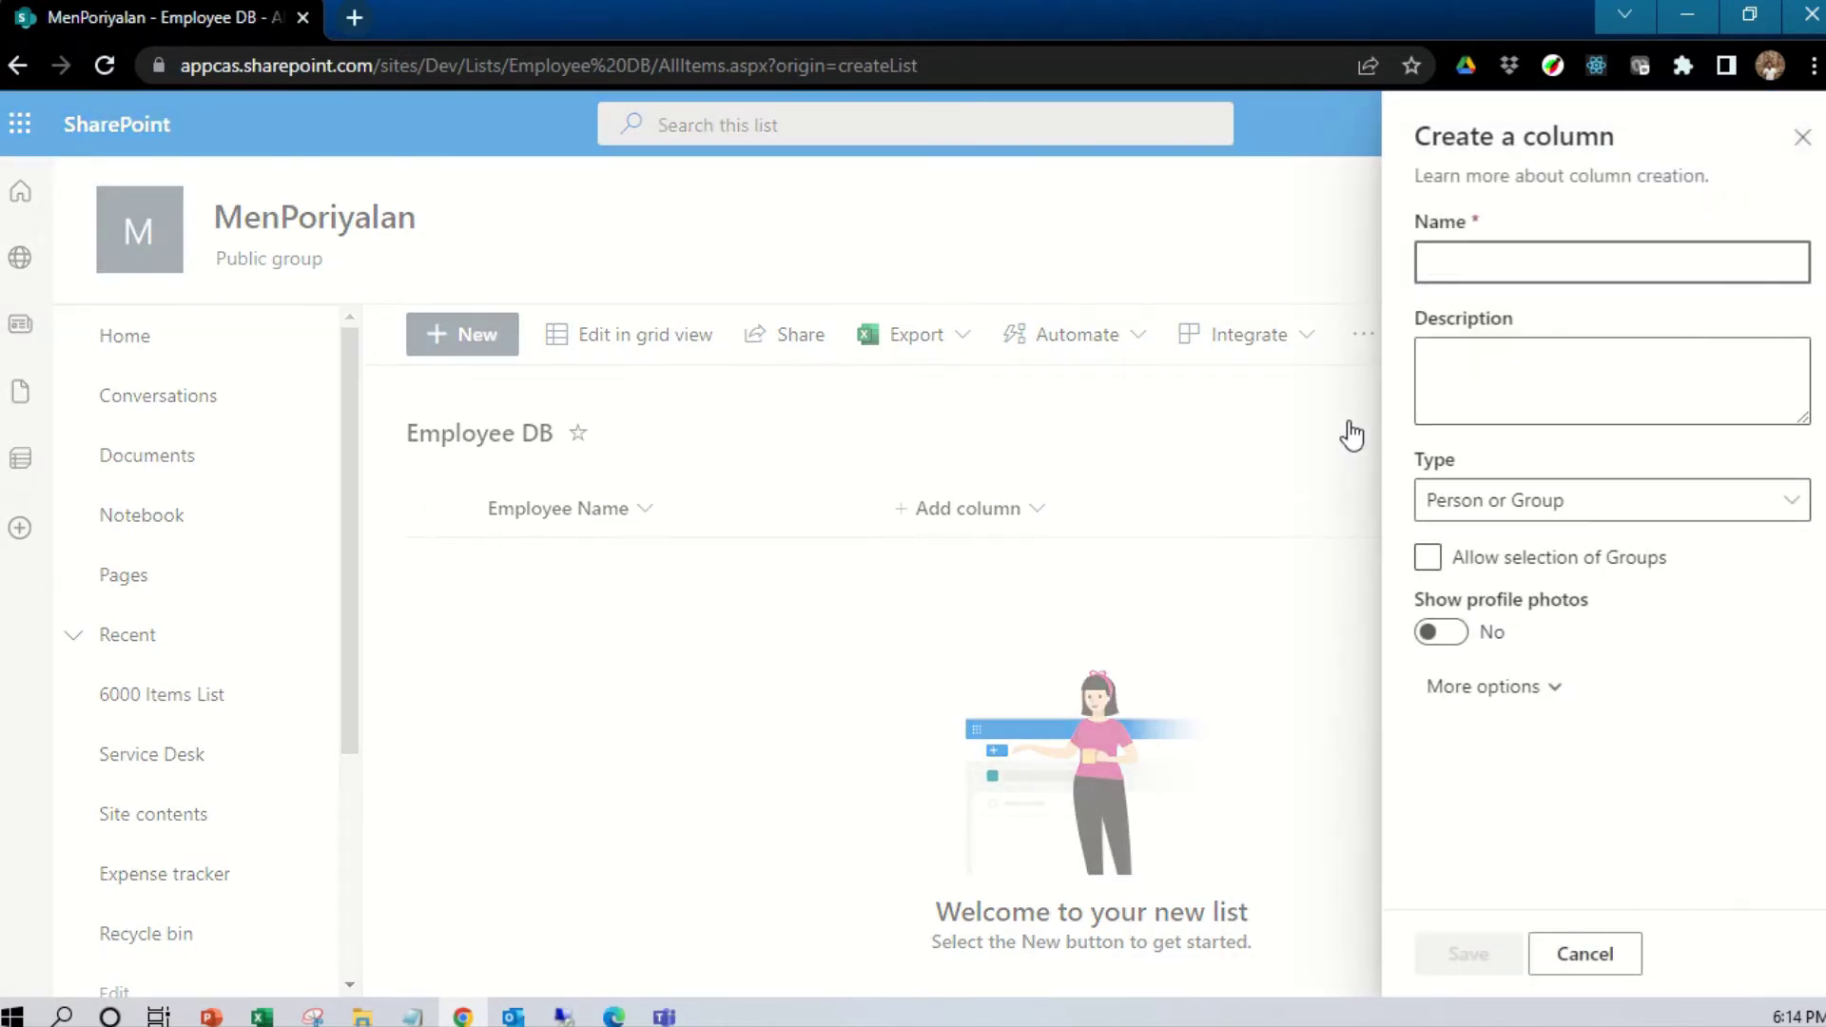
type("Email ID")
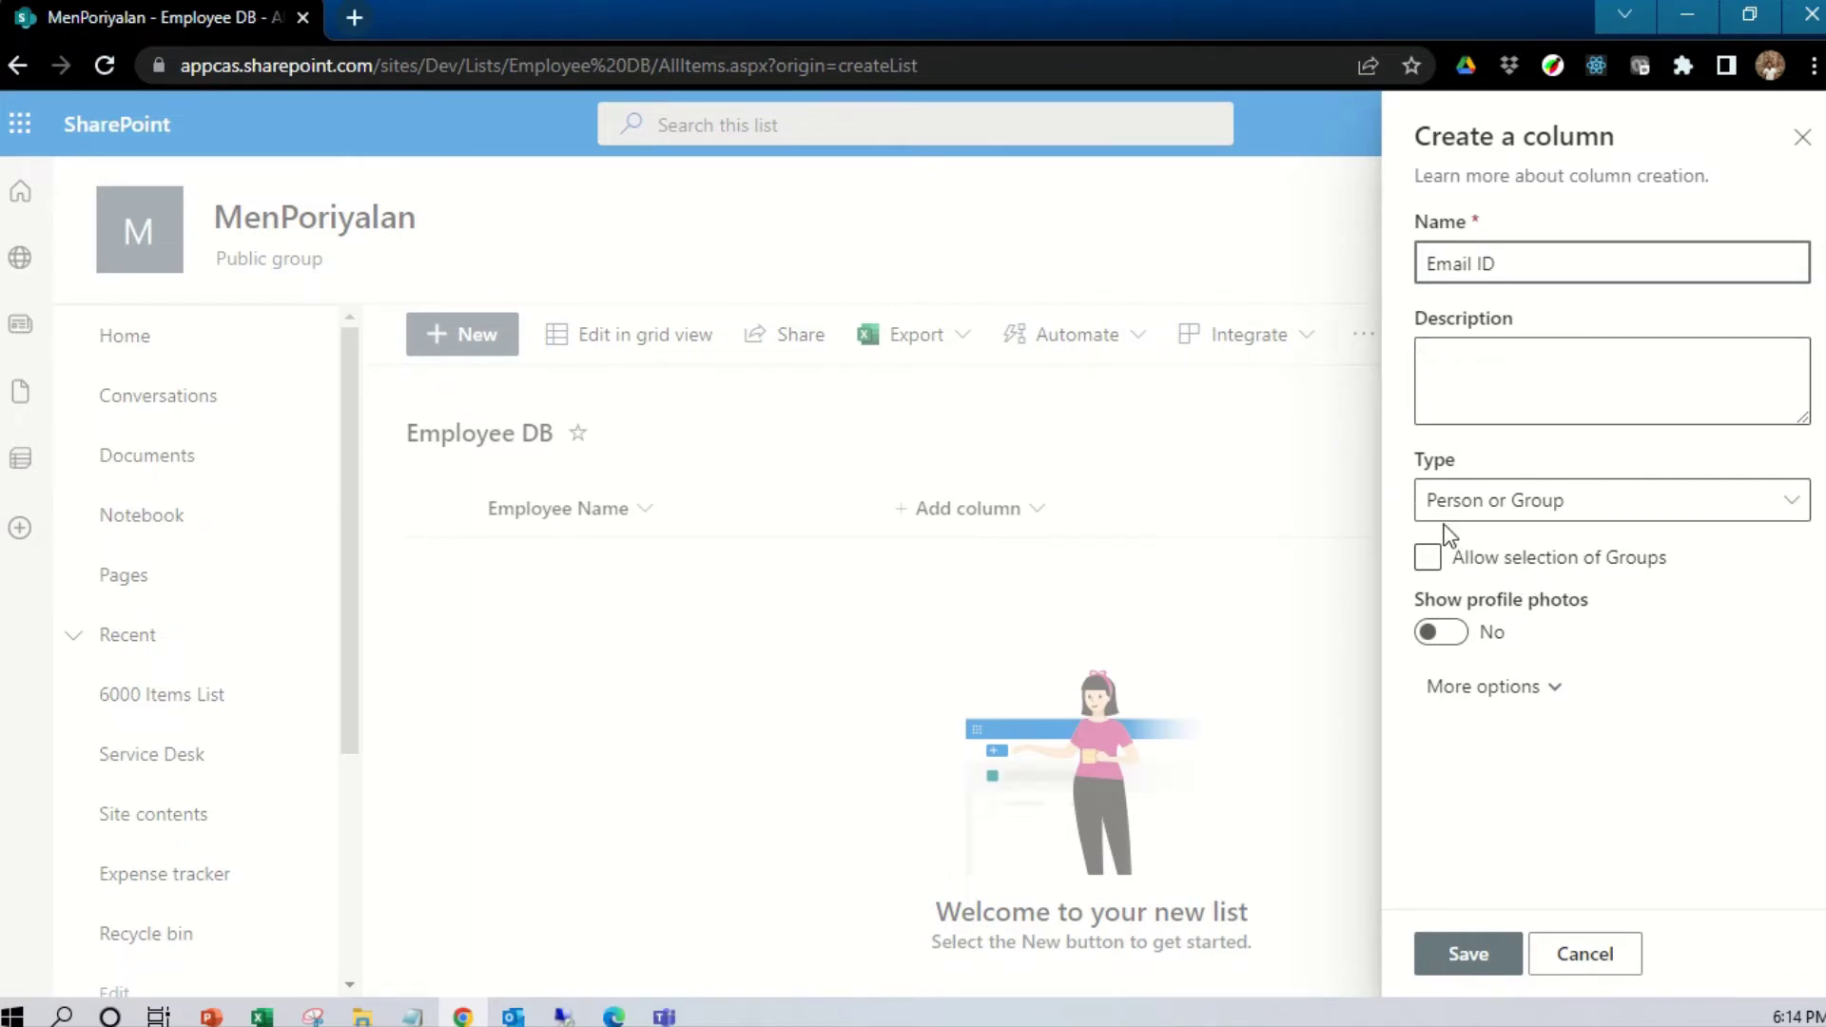
left_click(1513, 511)
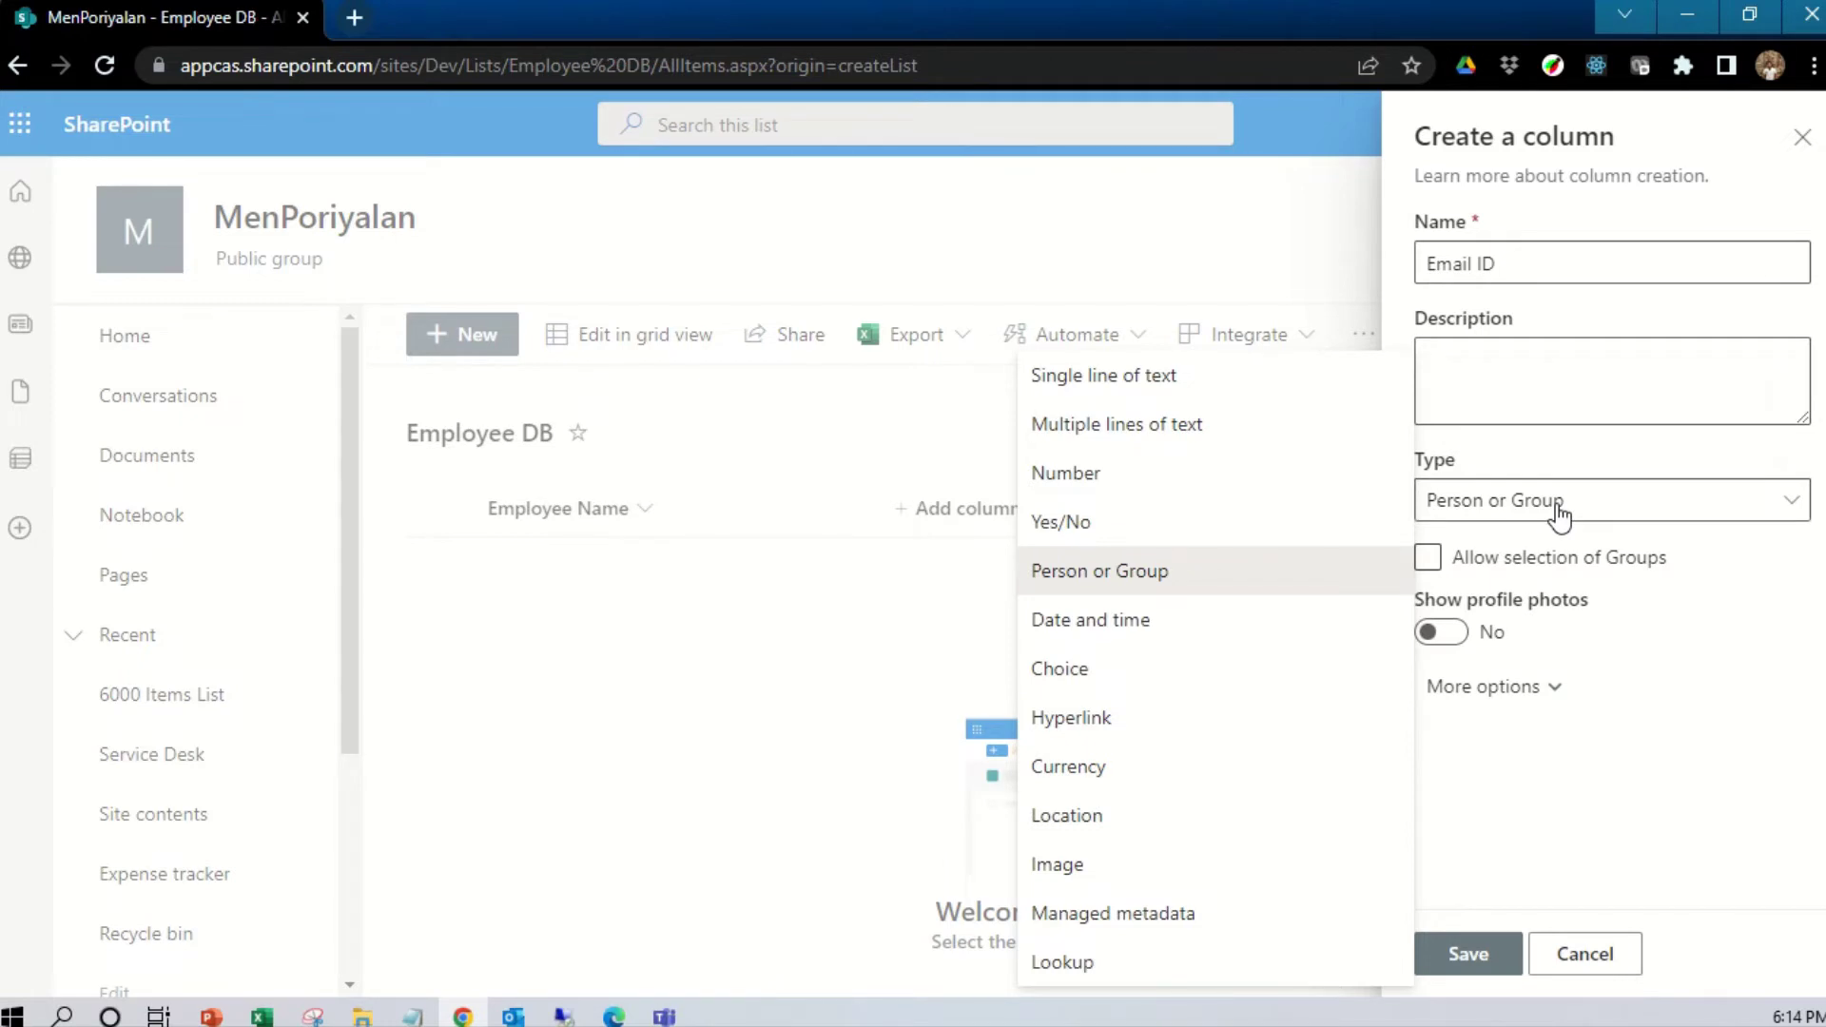
left_click(1603, 661)
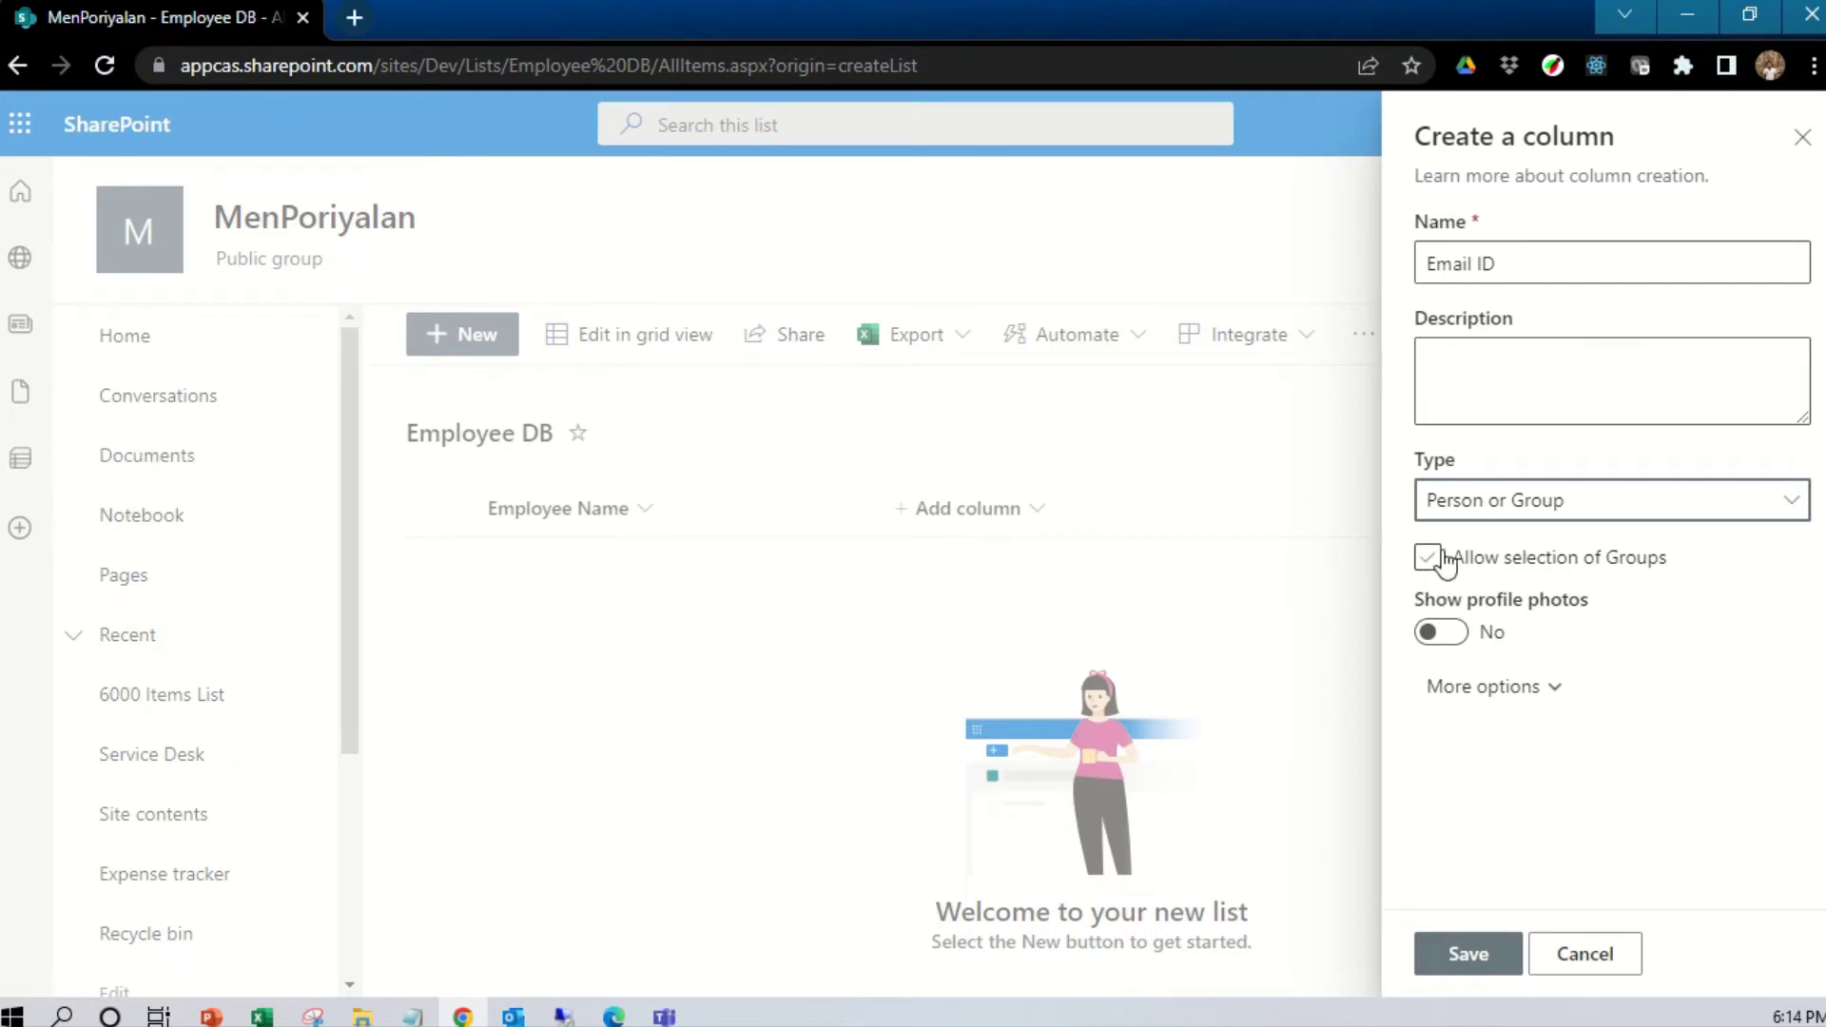
left_click(1446, 636)
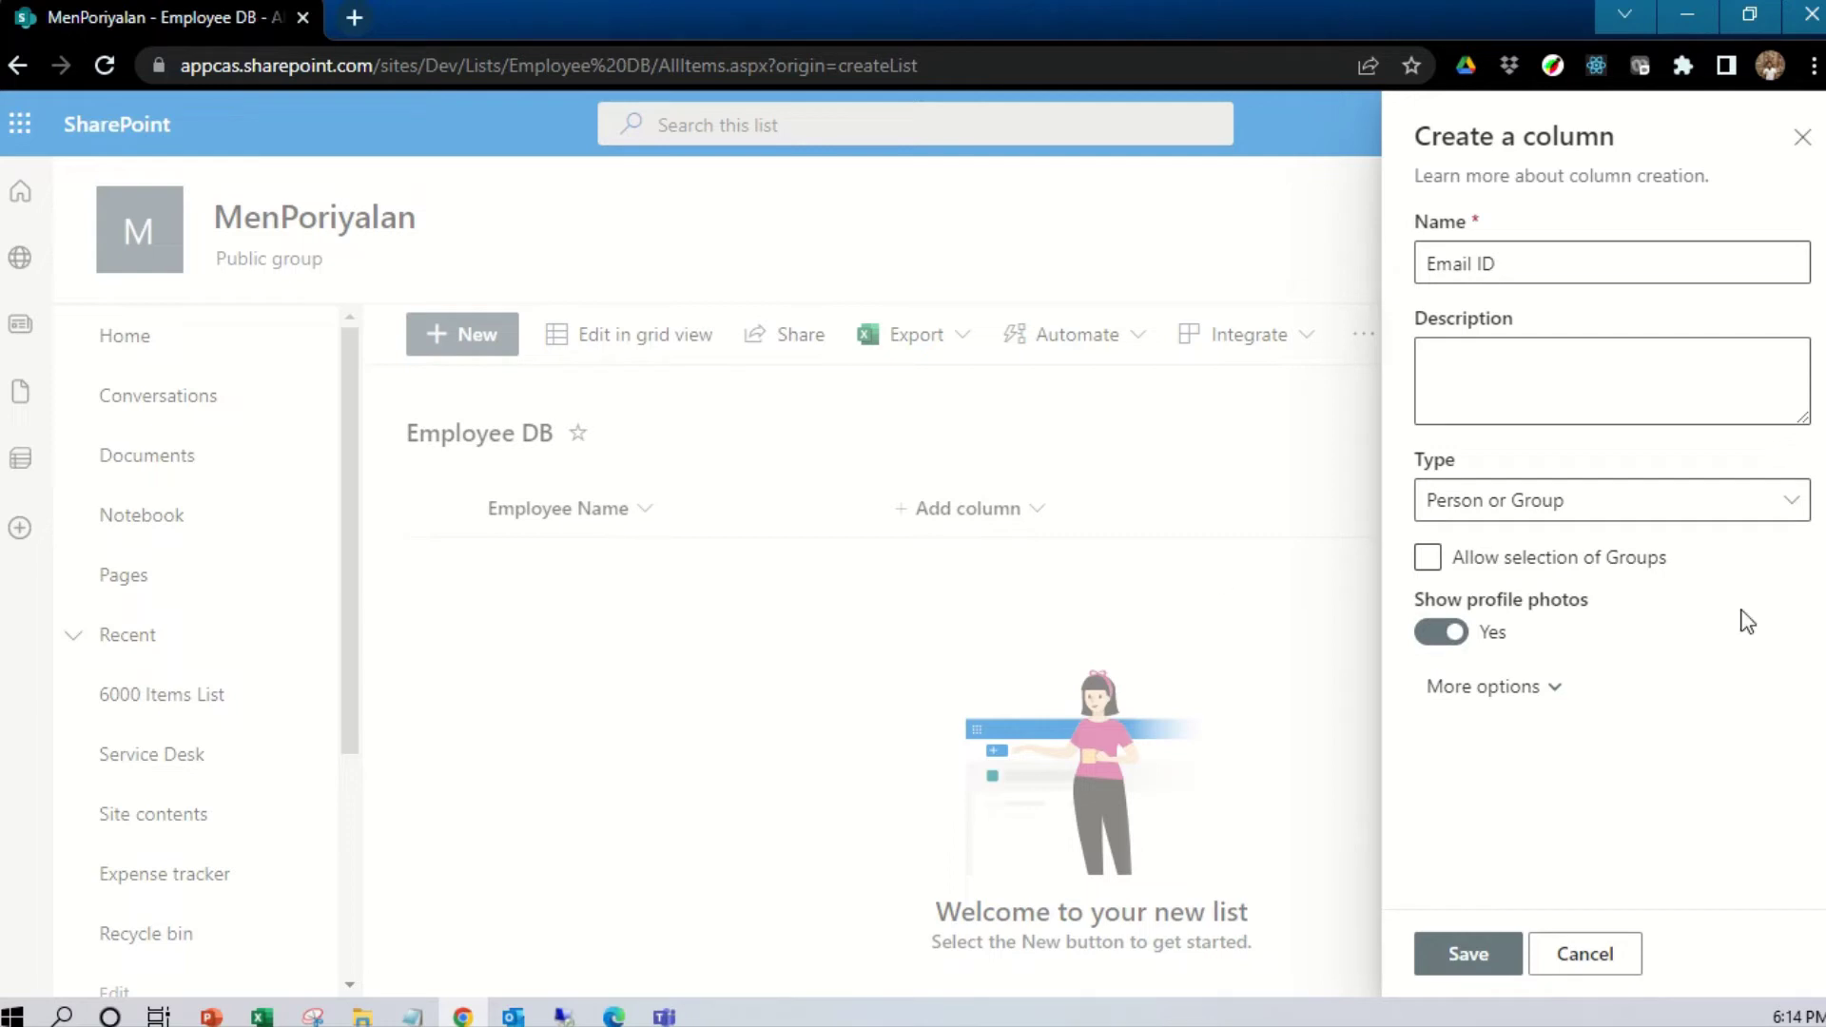
Save Email ID as a single-person column that is required and enforces unique values
left_click(1546, 701)
scroll(1550, 690, "down", 2)
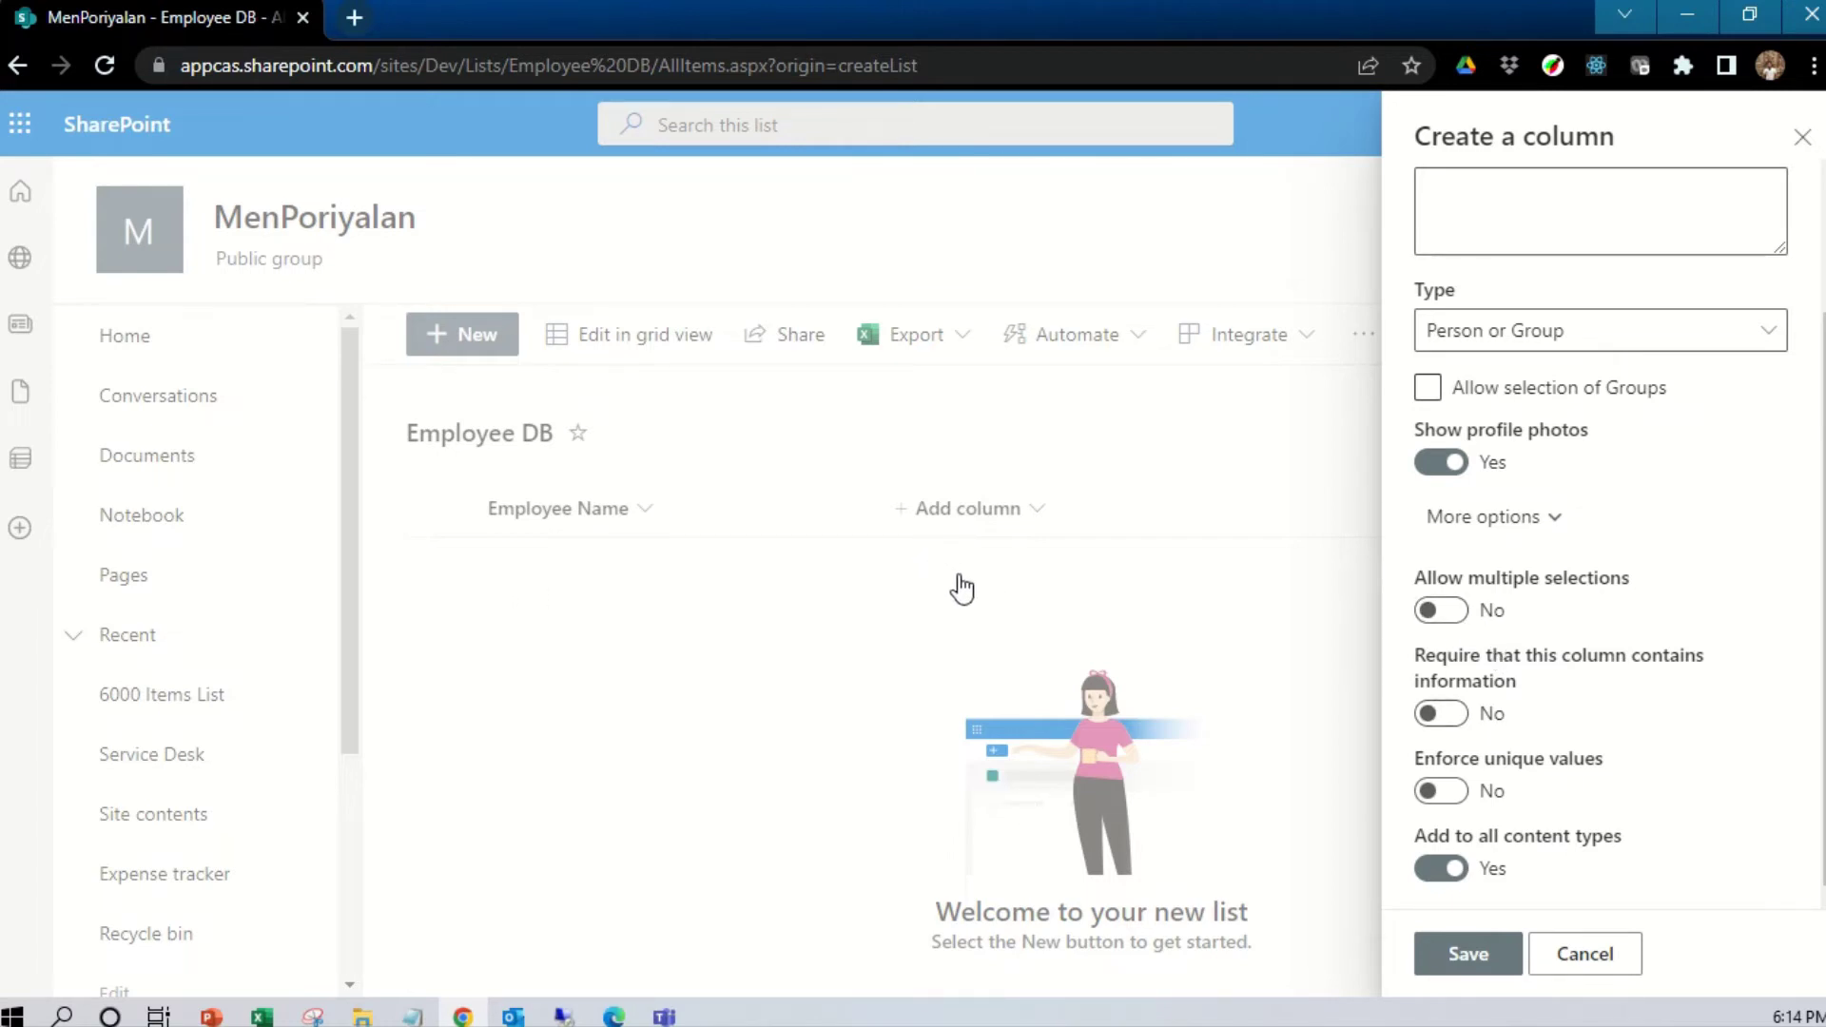
left_click(1441, 612)
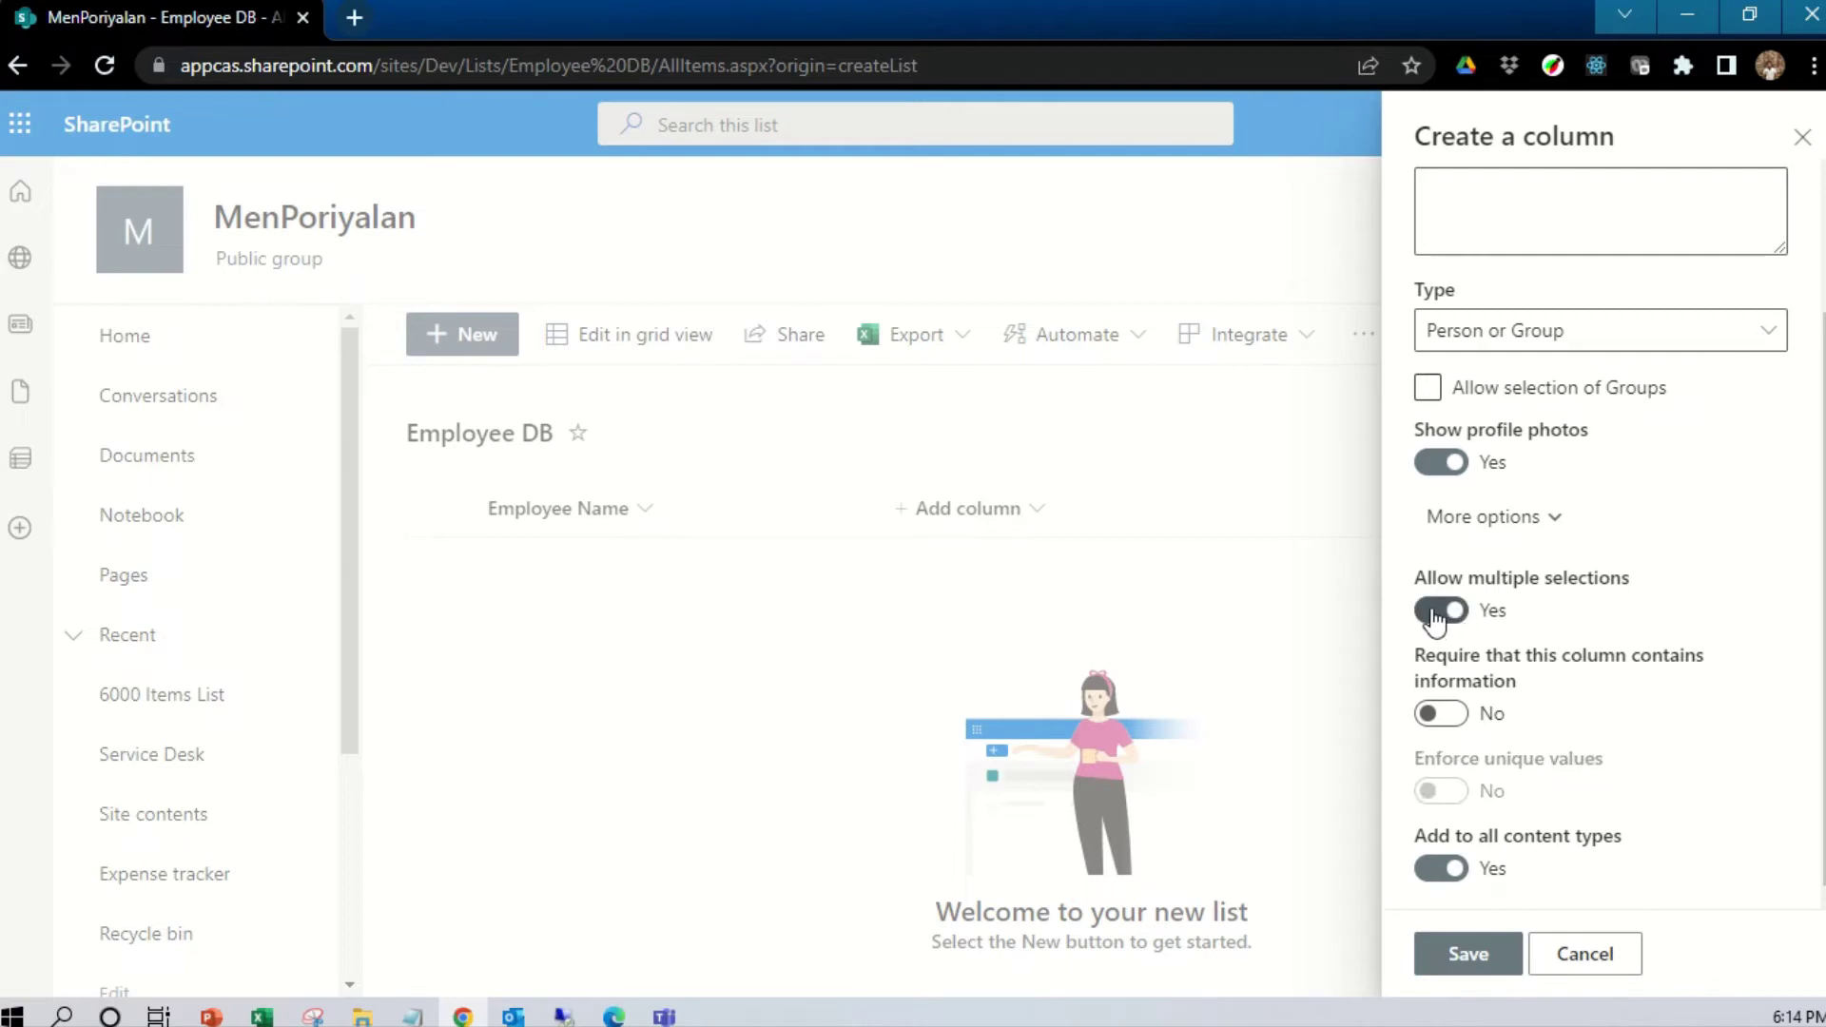
left_click(1436, 614)
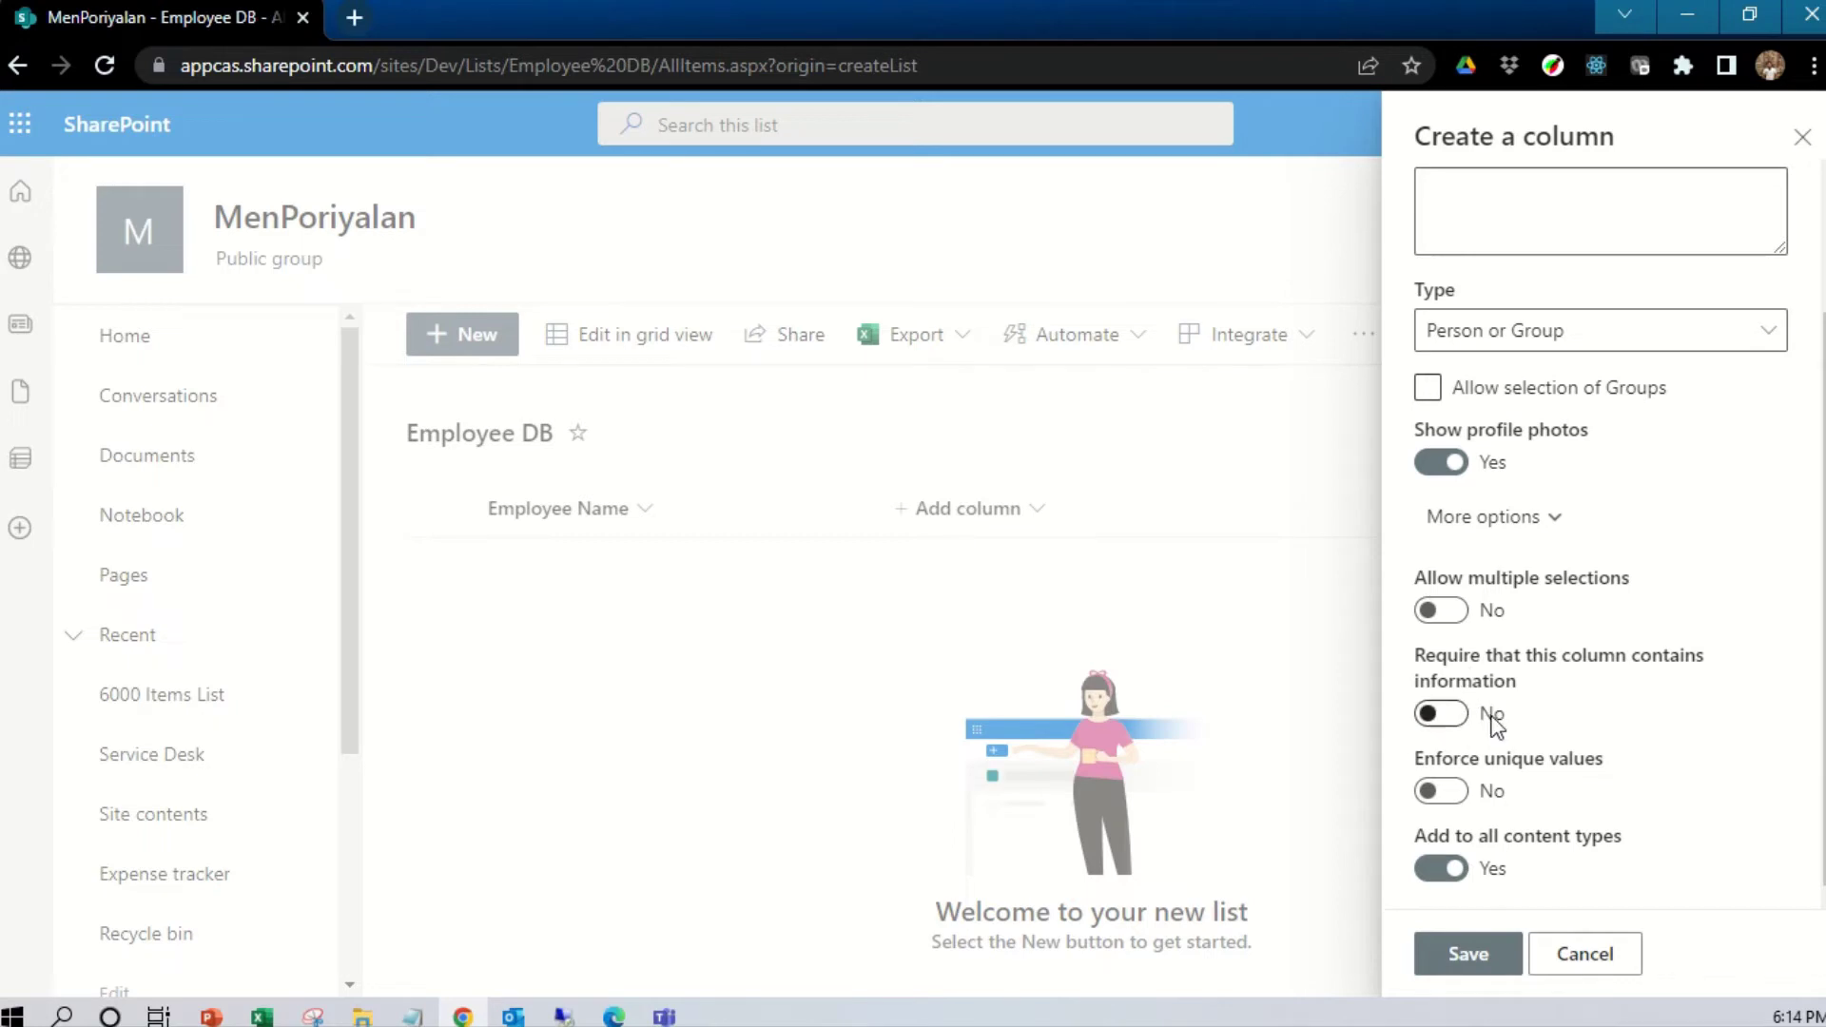
left_click(1441, 714)
left_click(1458, 804)
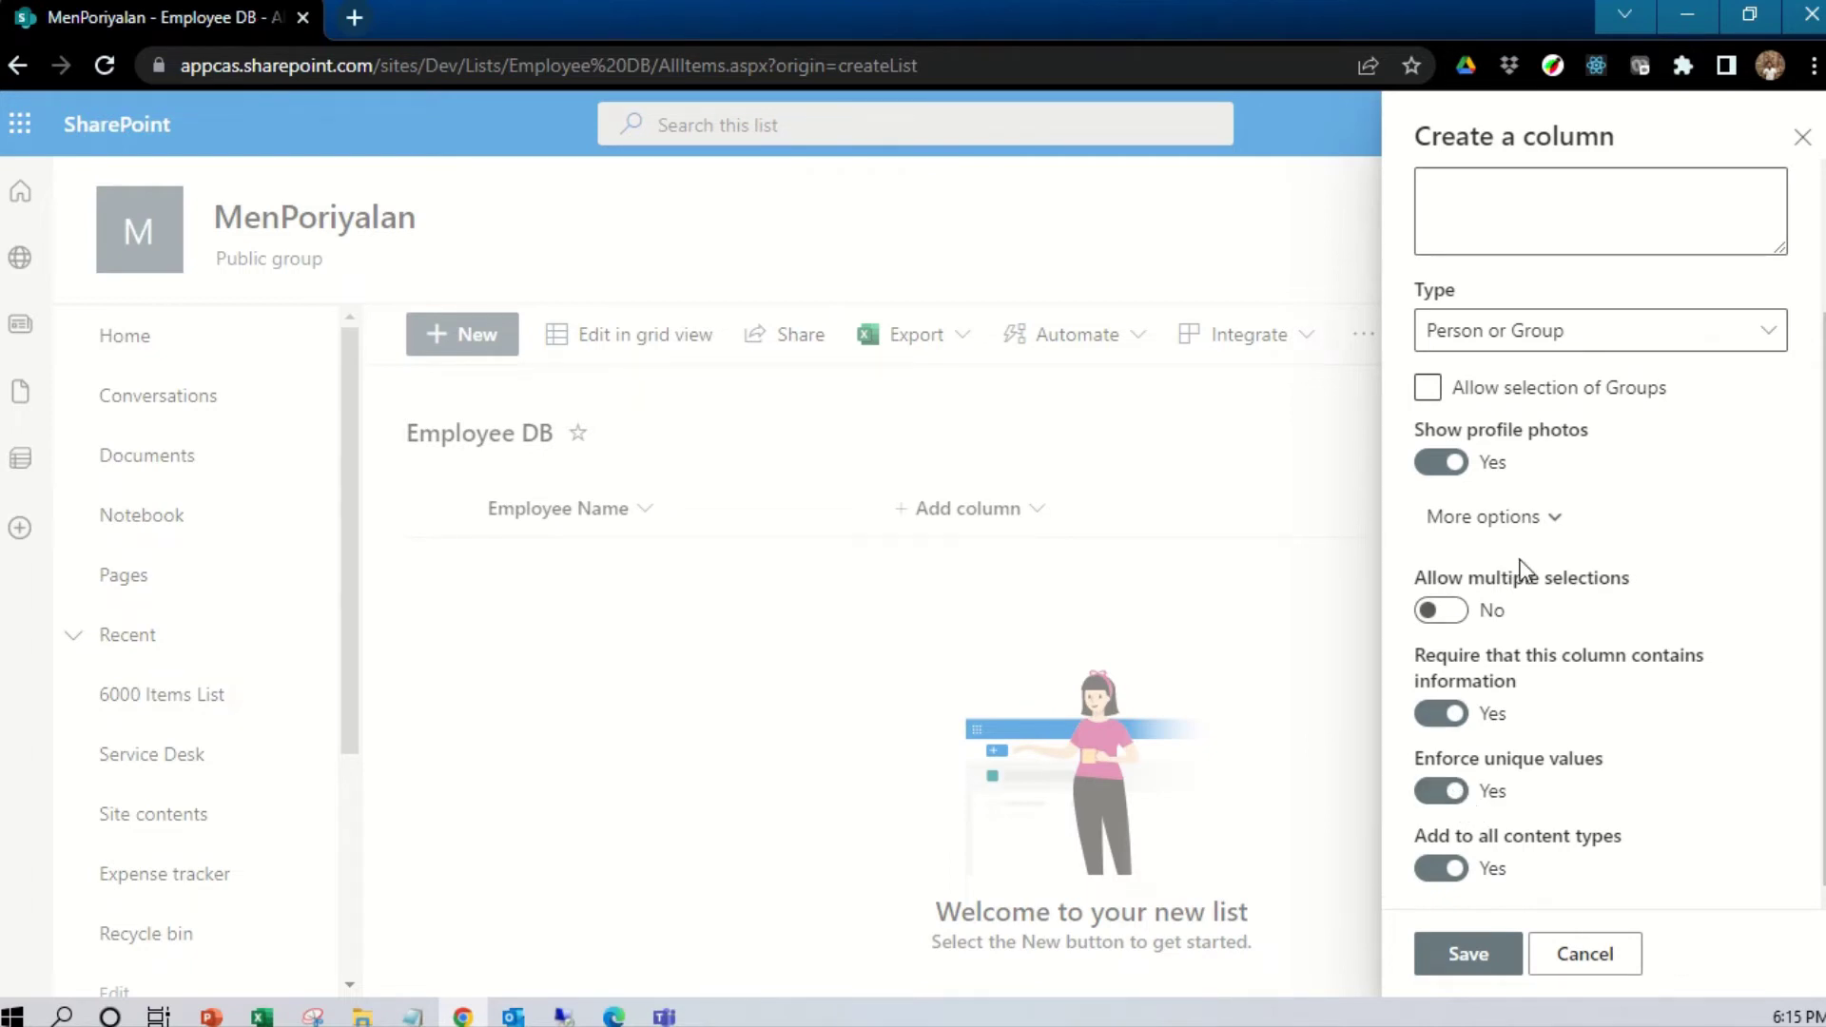
scroll(1513, 533, "up", 2)
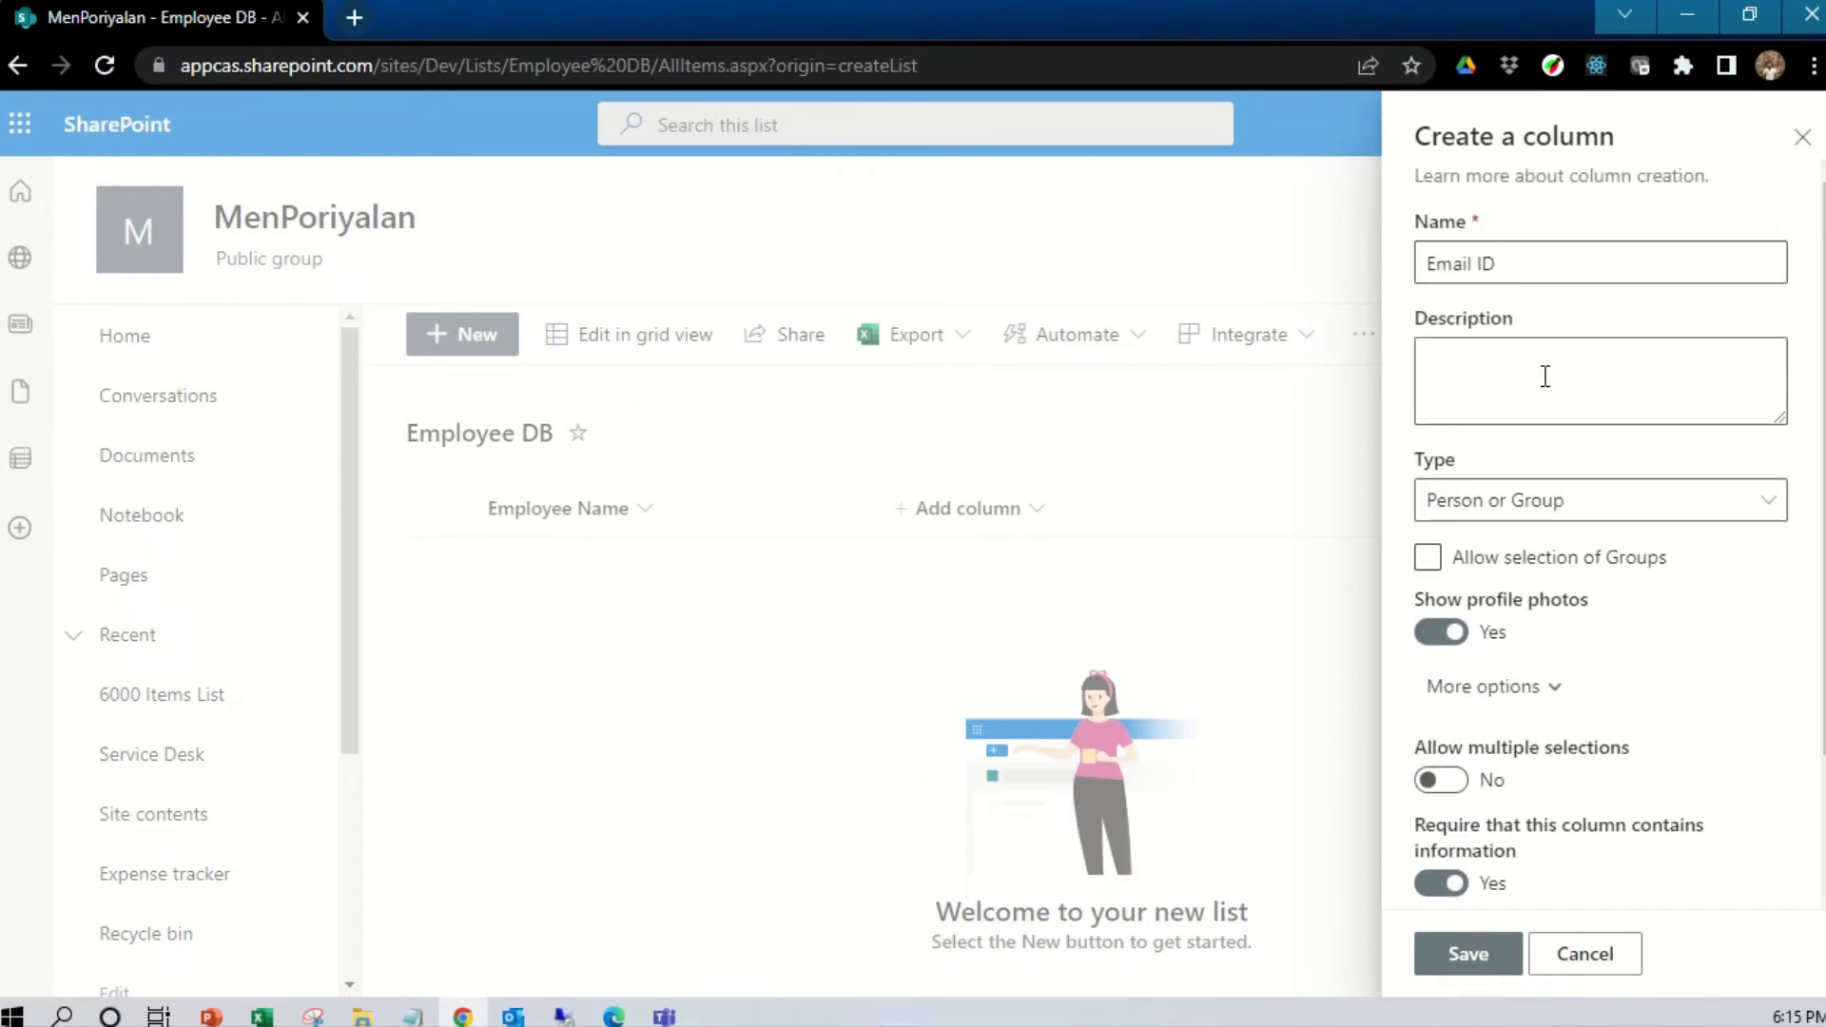
scroll(1575, 763, "down", 3)
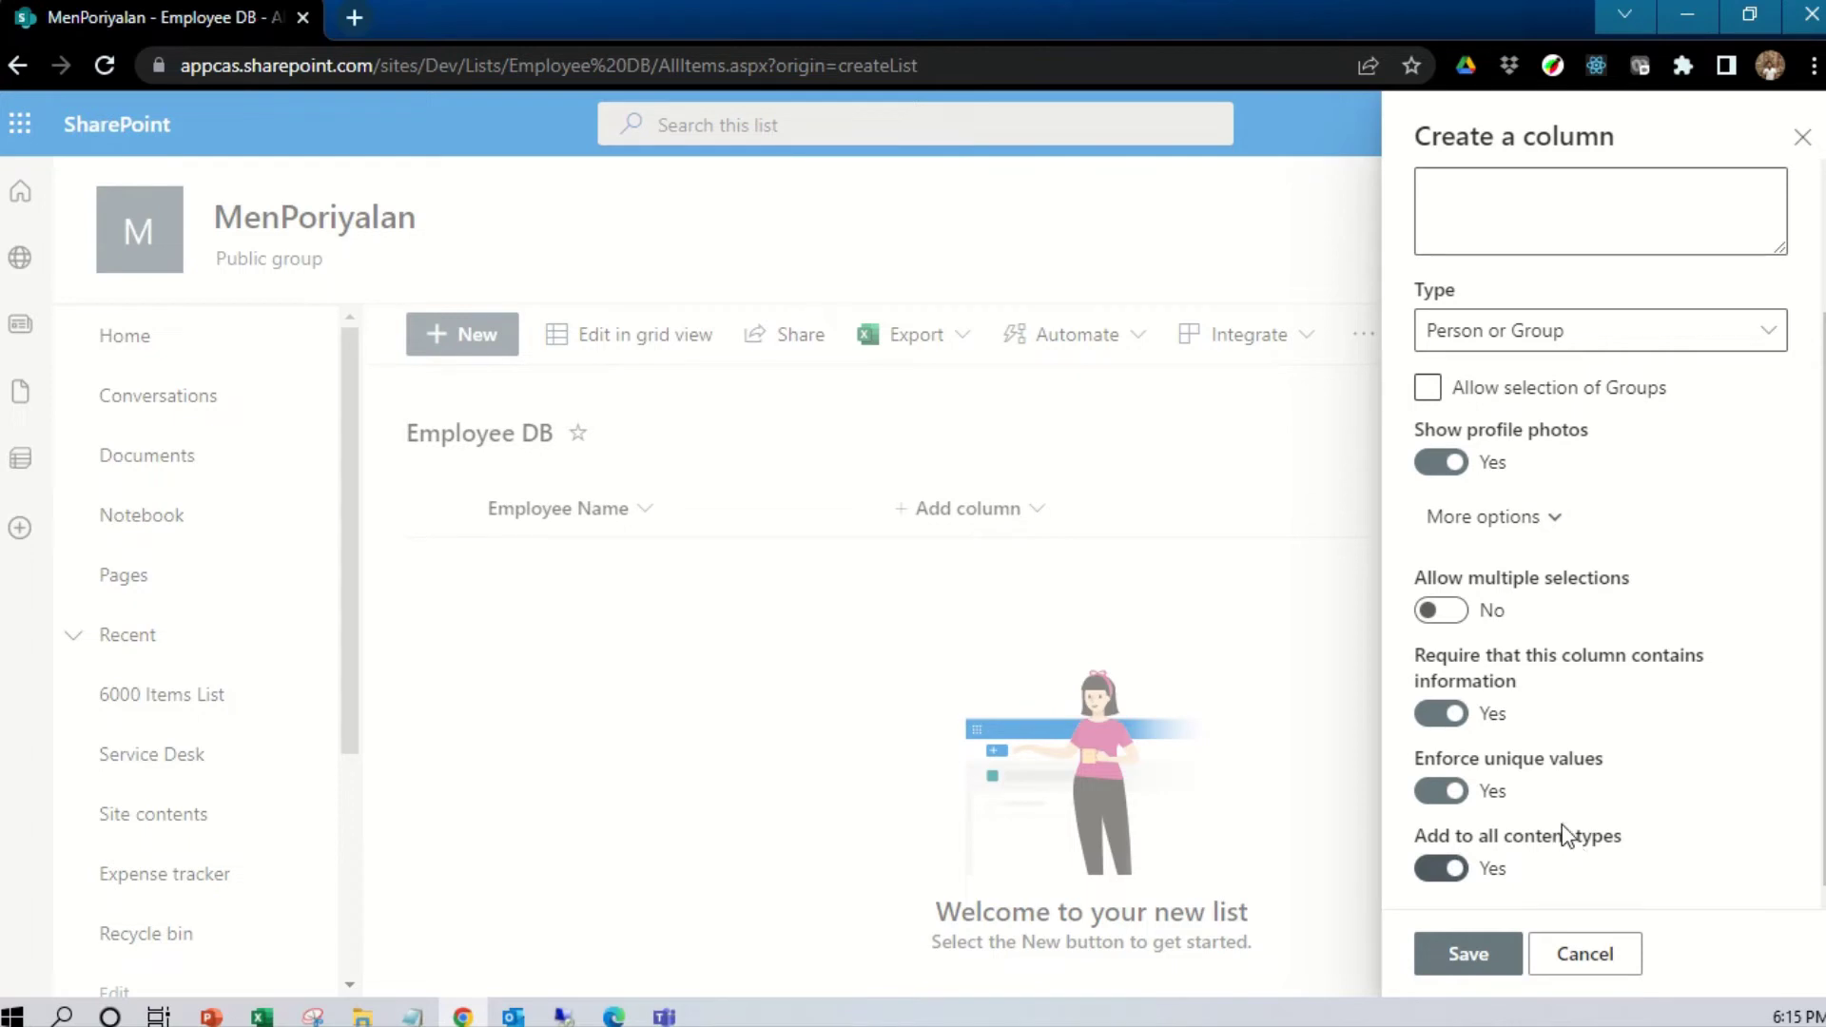
scroll(1561, 813, "up", 2)
scroll(1544, 839, "down", 2)
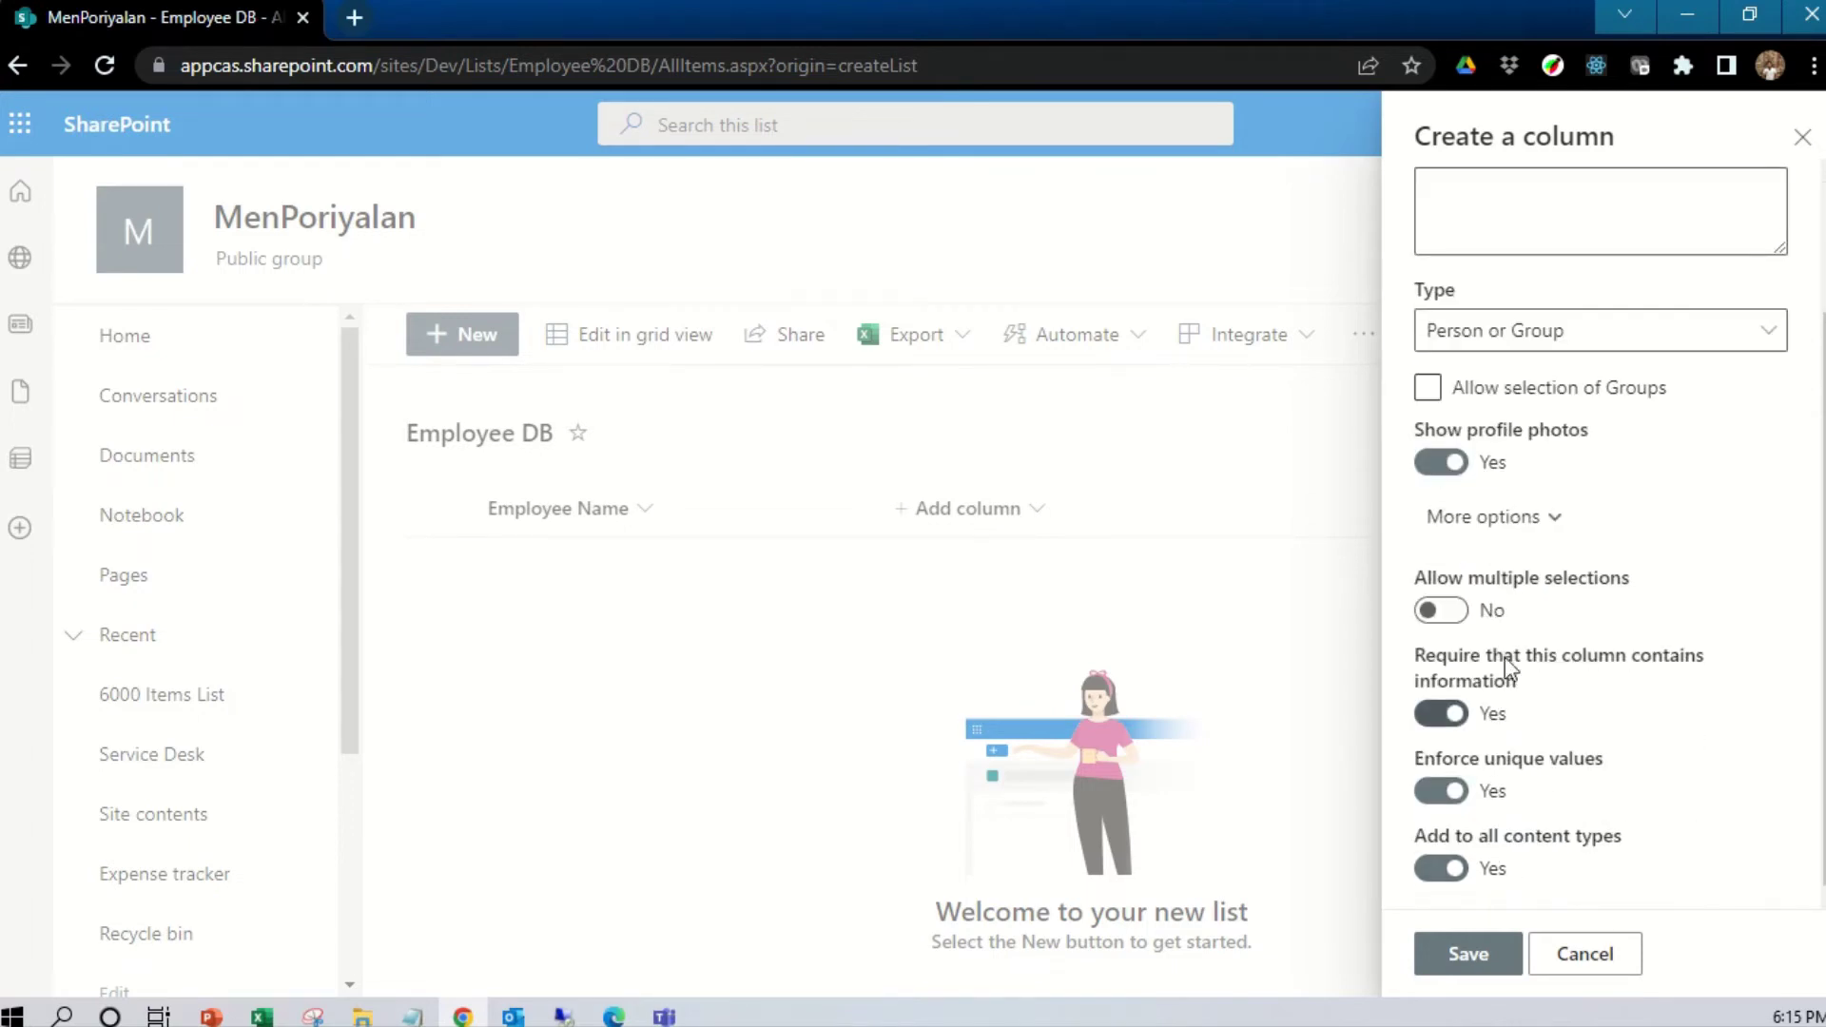
left_click(1465, 959)
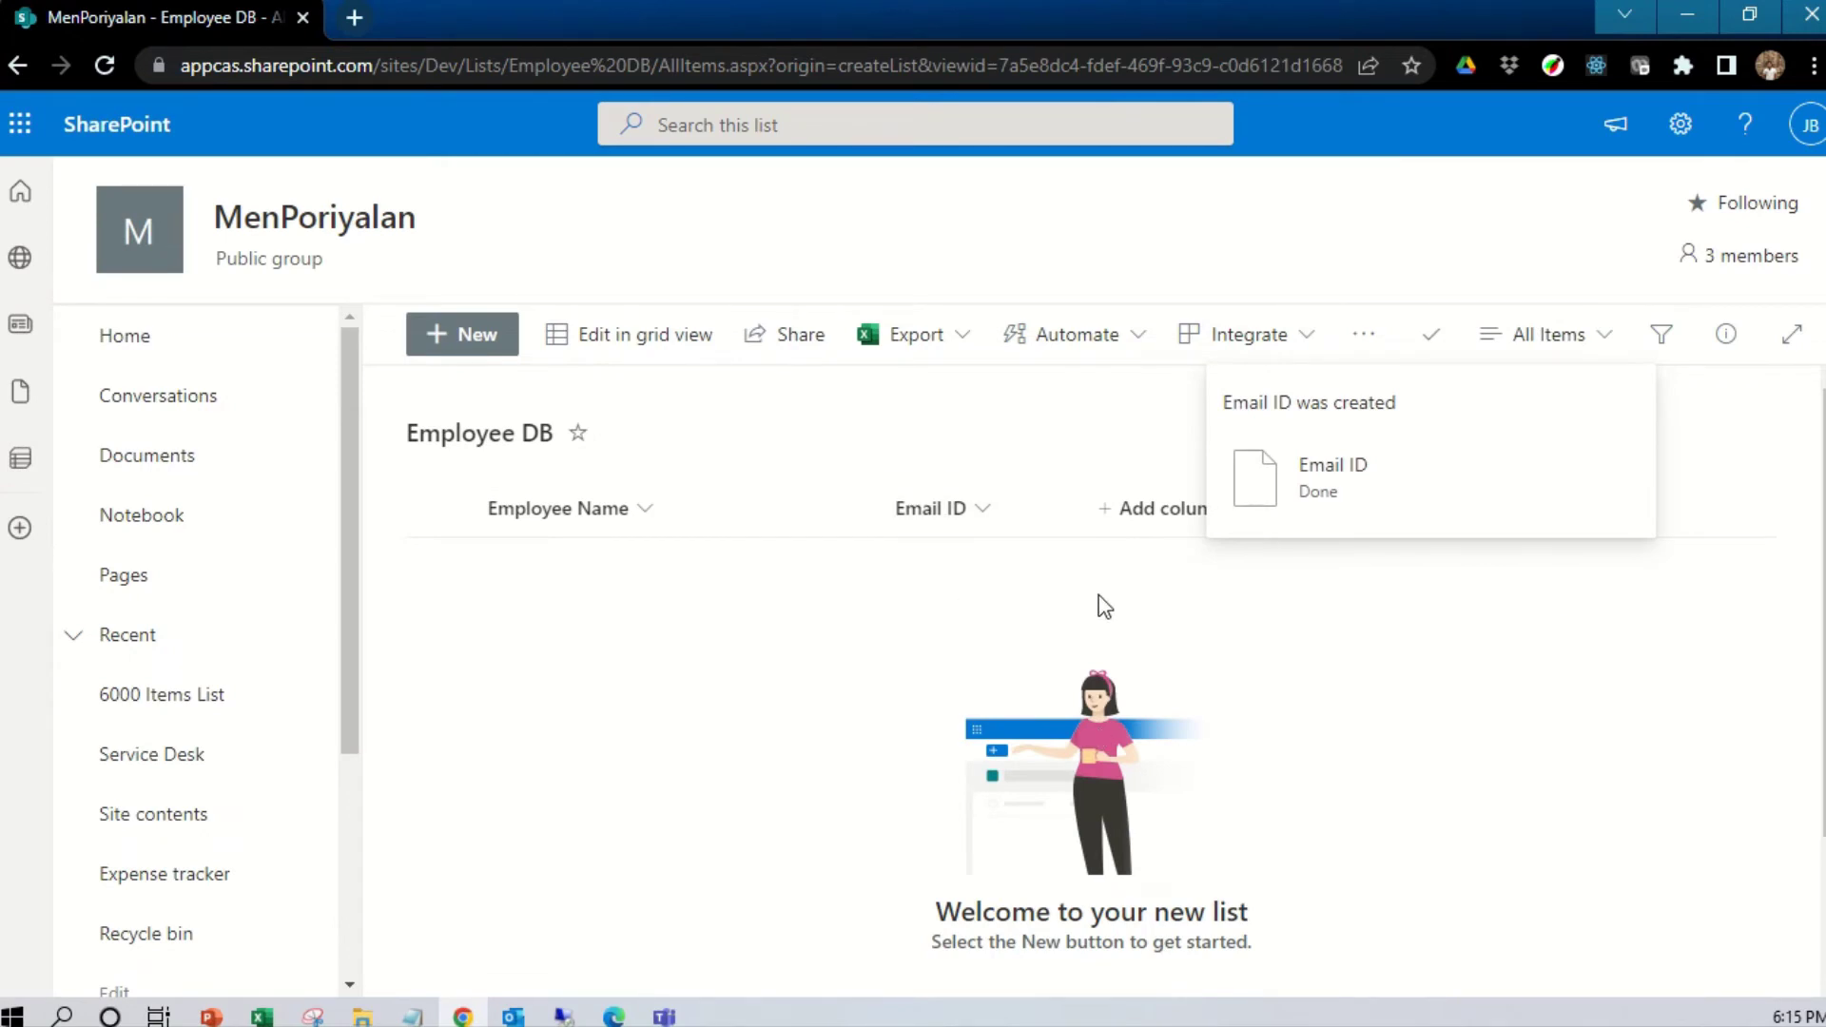
Add a Number column 'Mobile Number', set as required with unique values enforced
left_click(1162, 515)
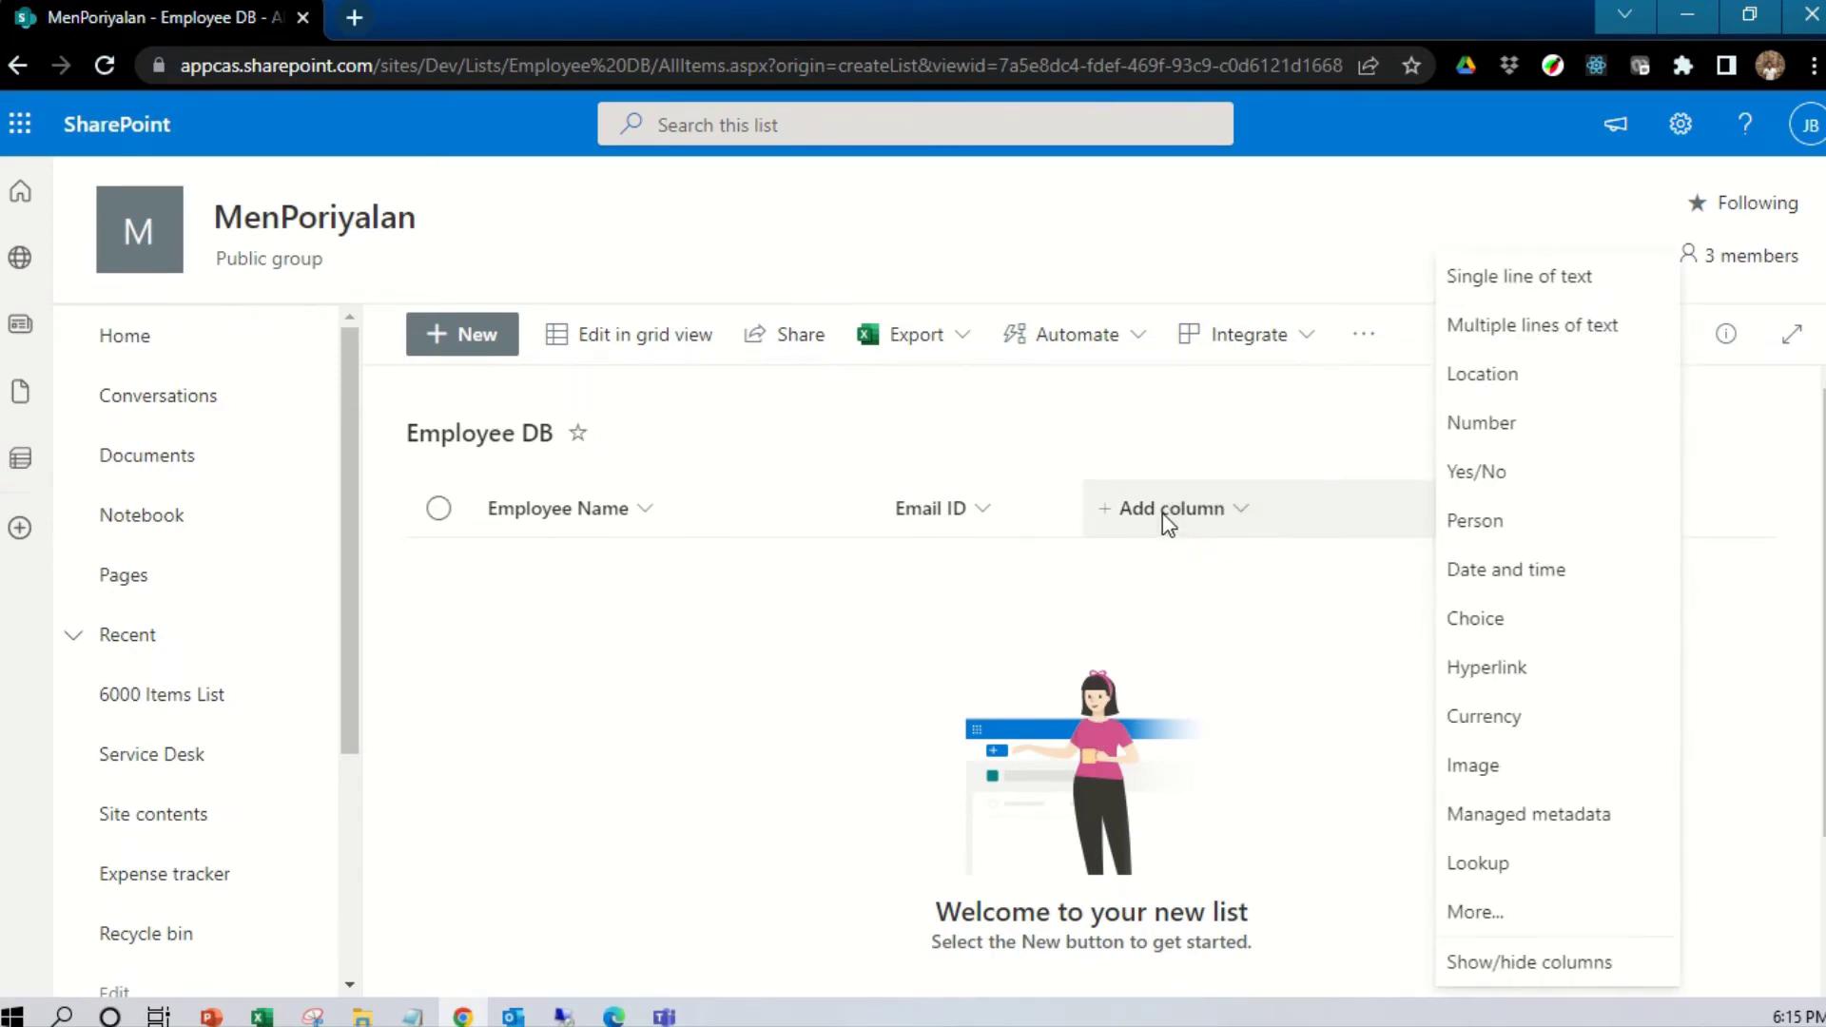
left_click(1534, 433)
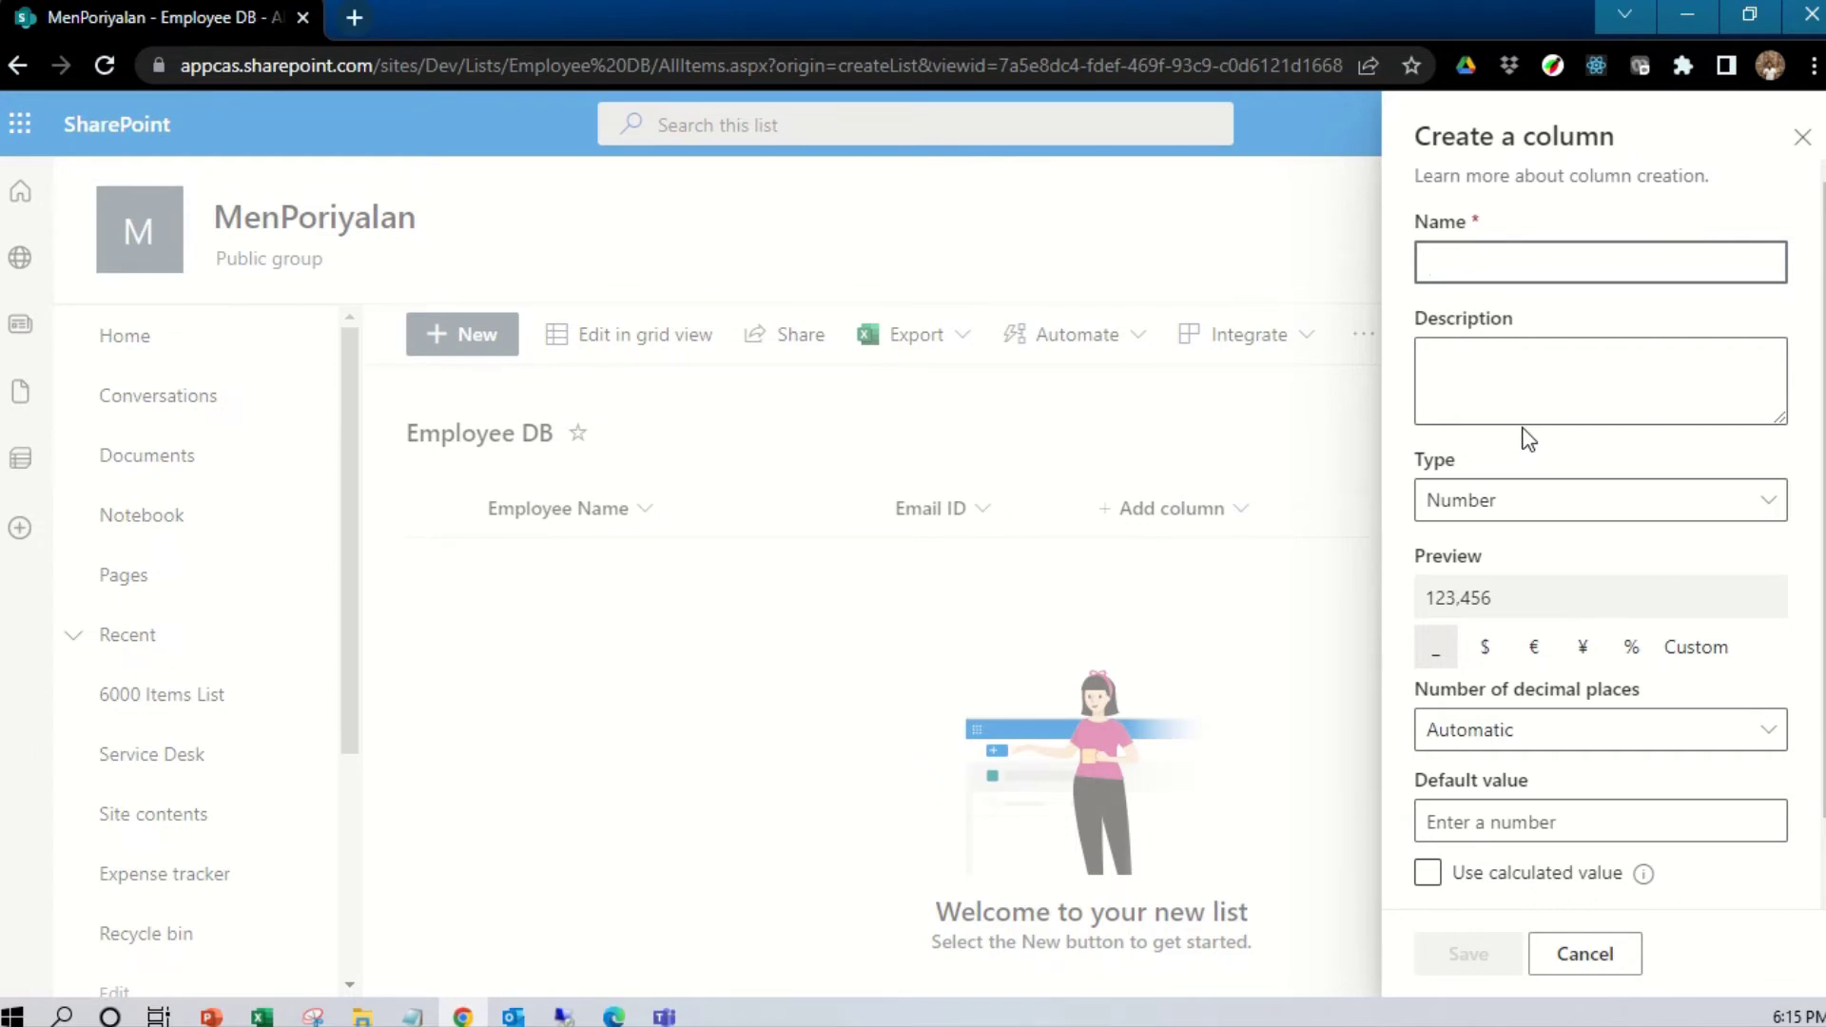
type("Mobile Number")
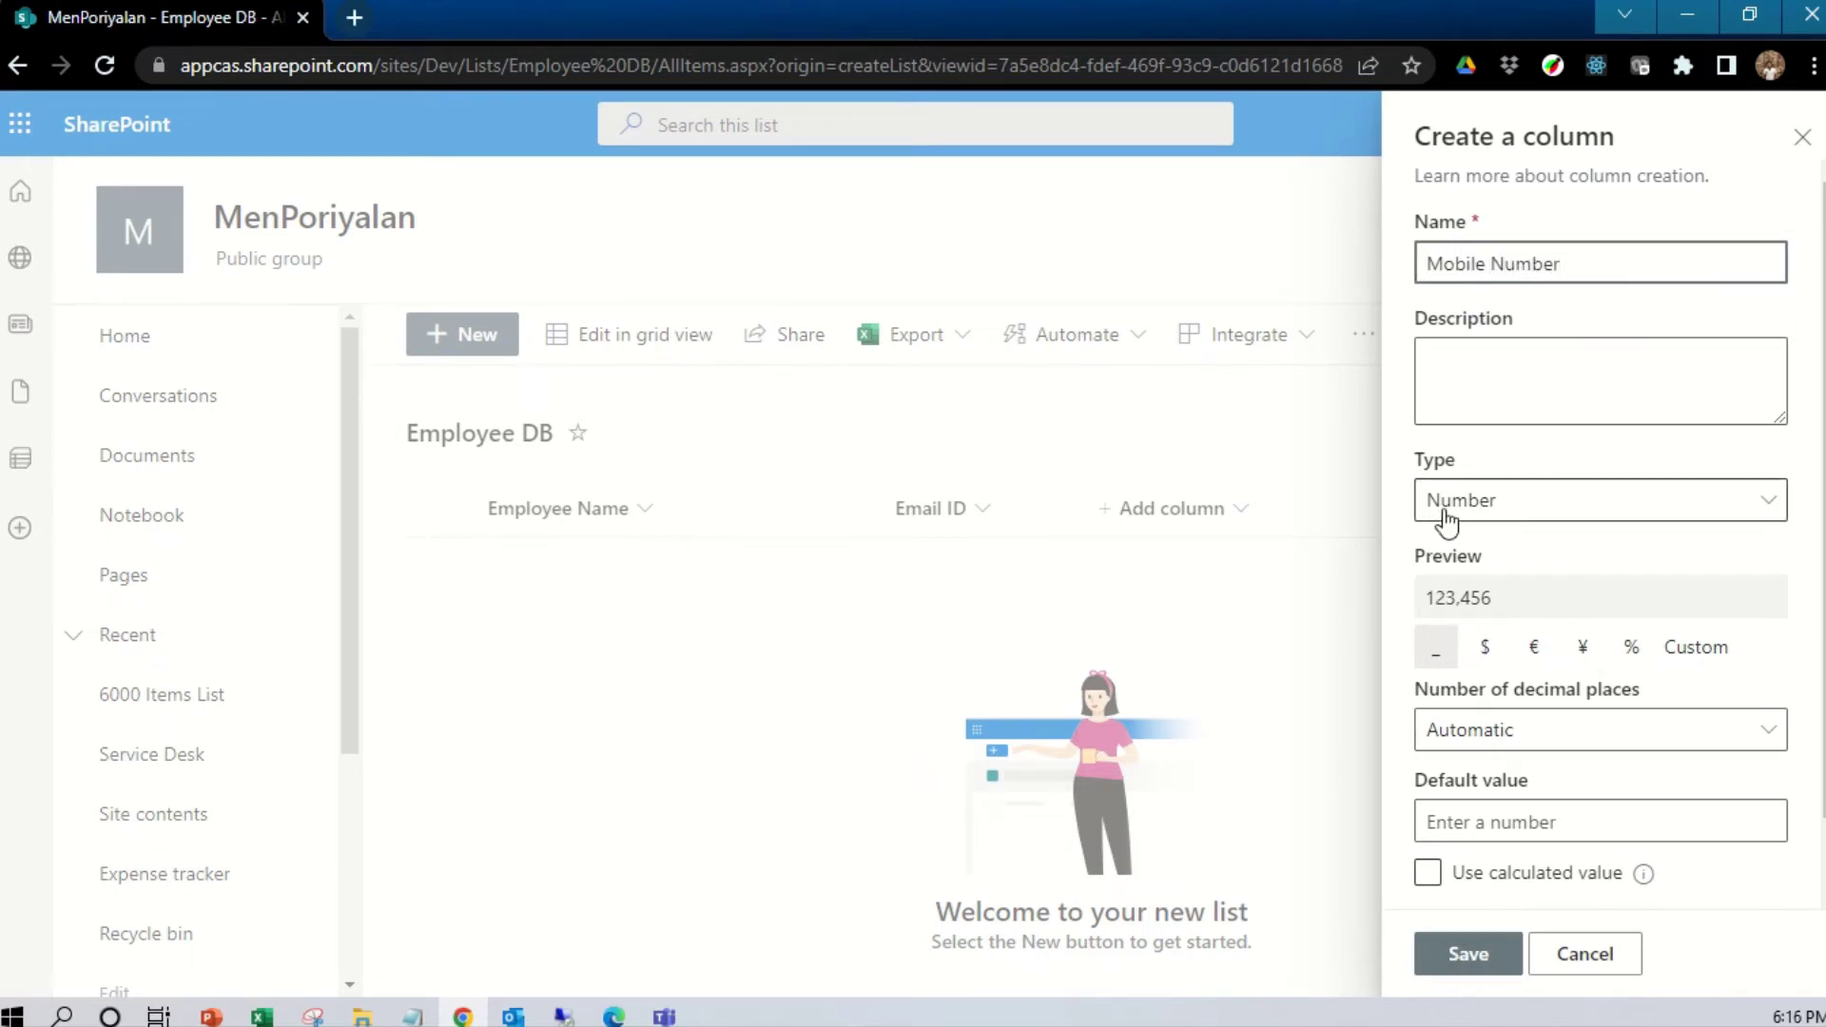
scroll(1537, 661, "down", 1)
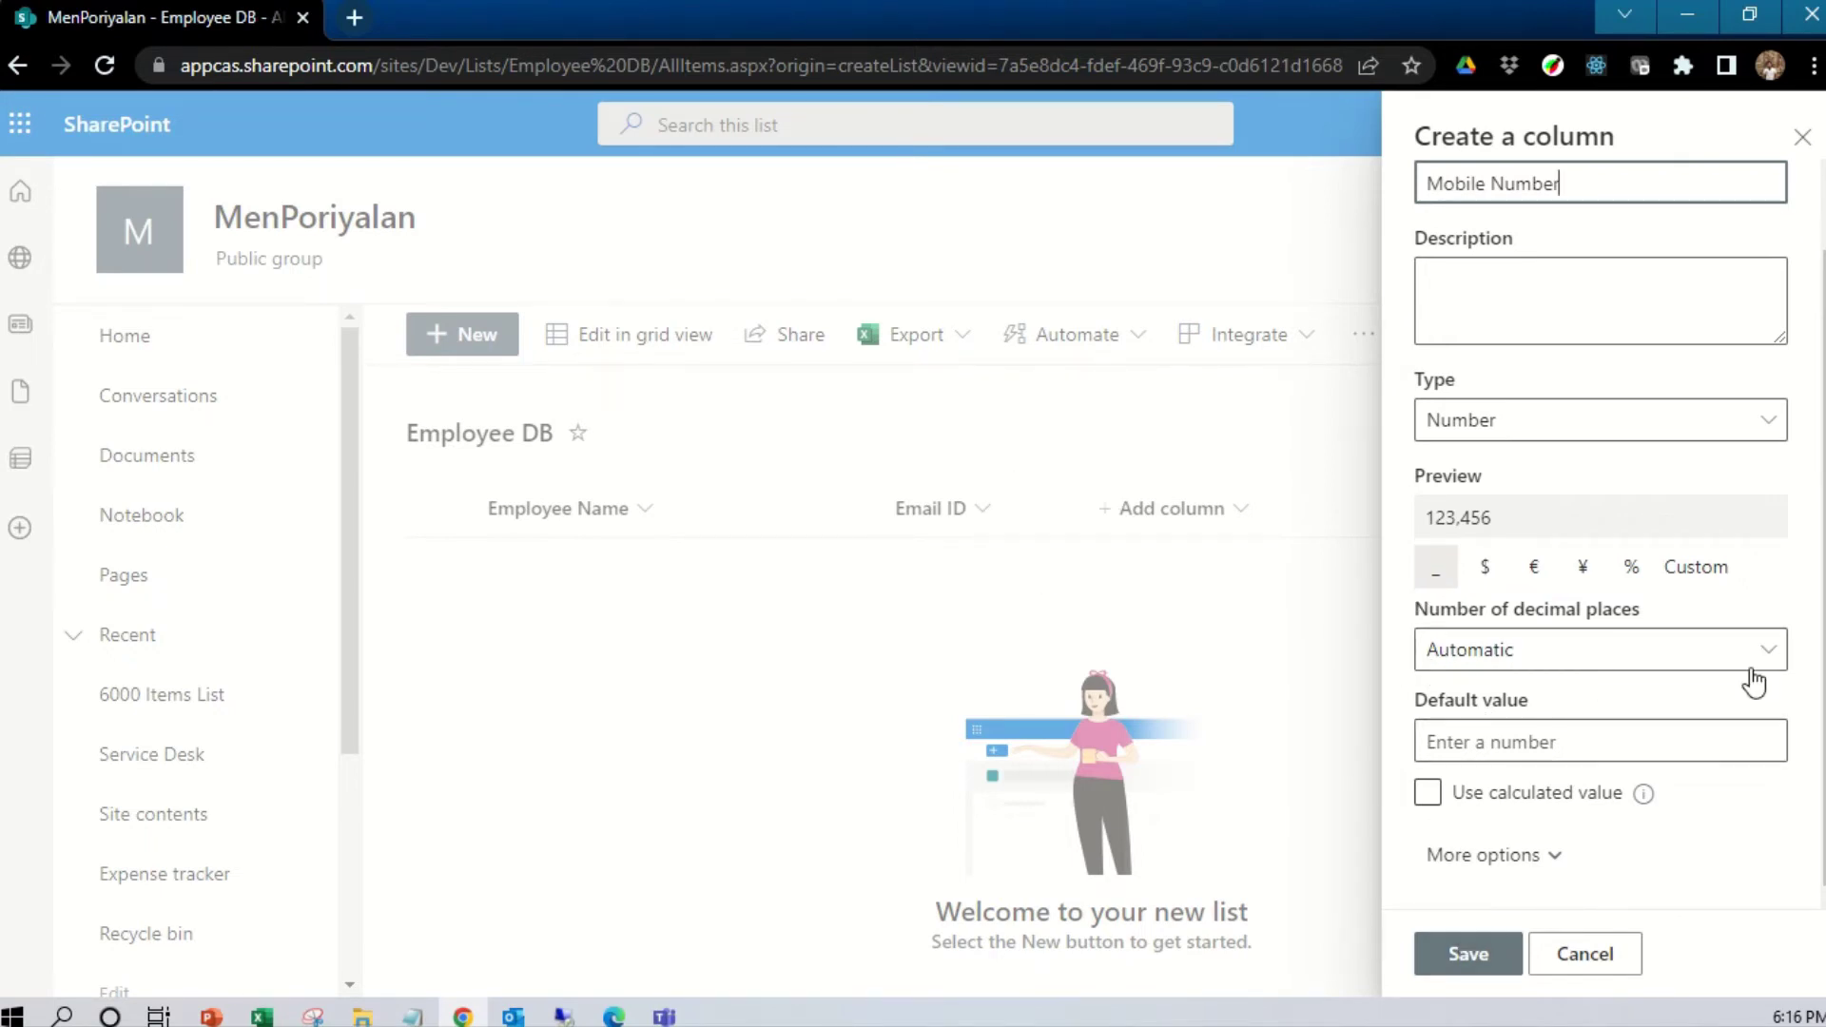
left_click(1533, 849)
scroll(1531, 837, "down", 6)
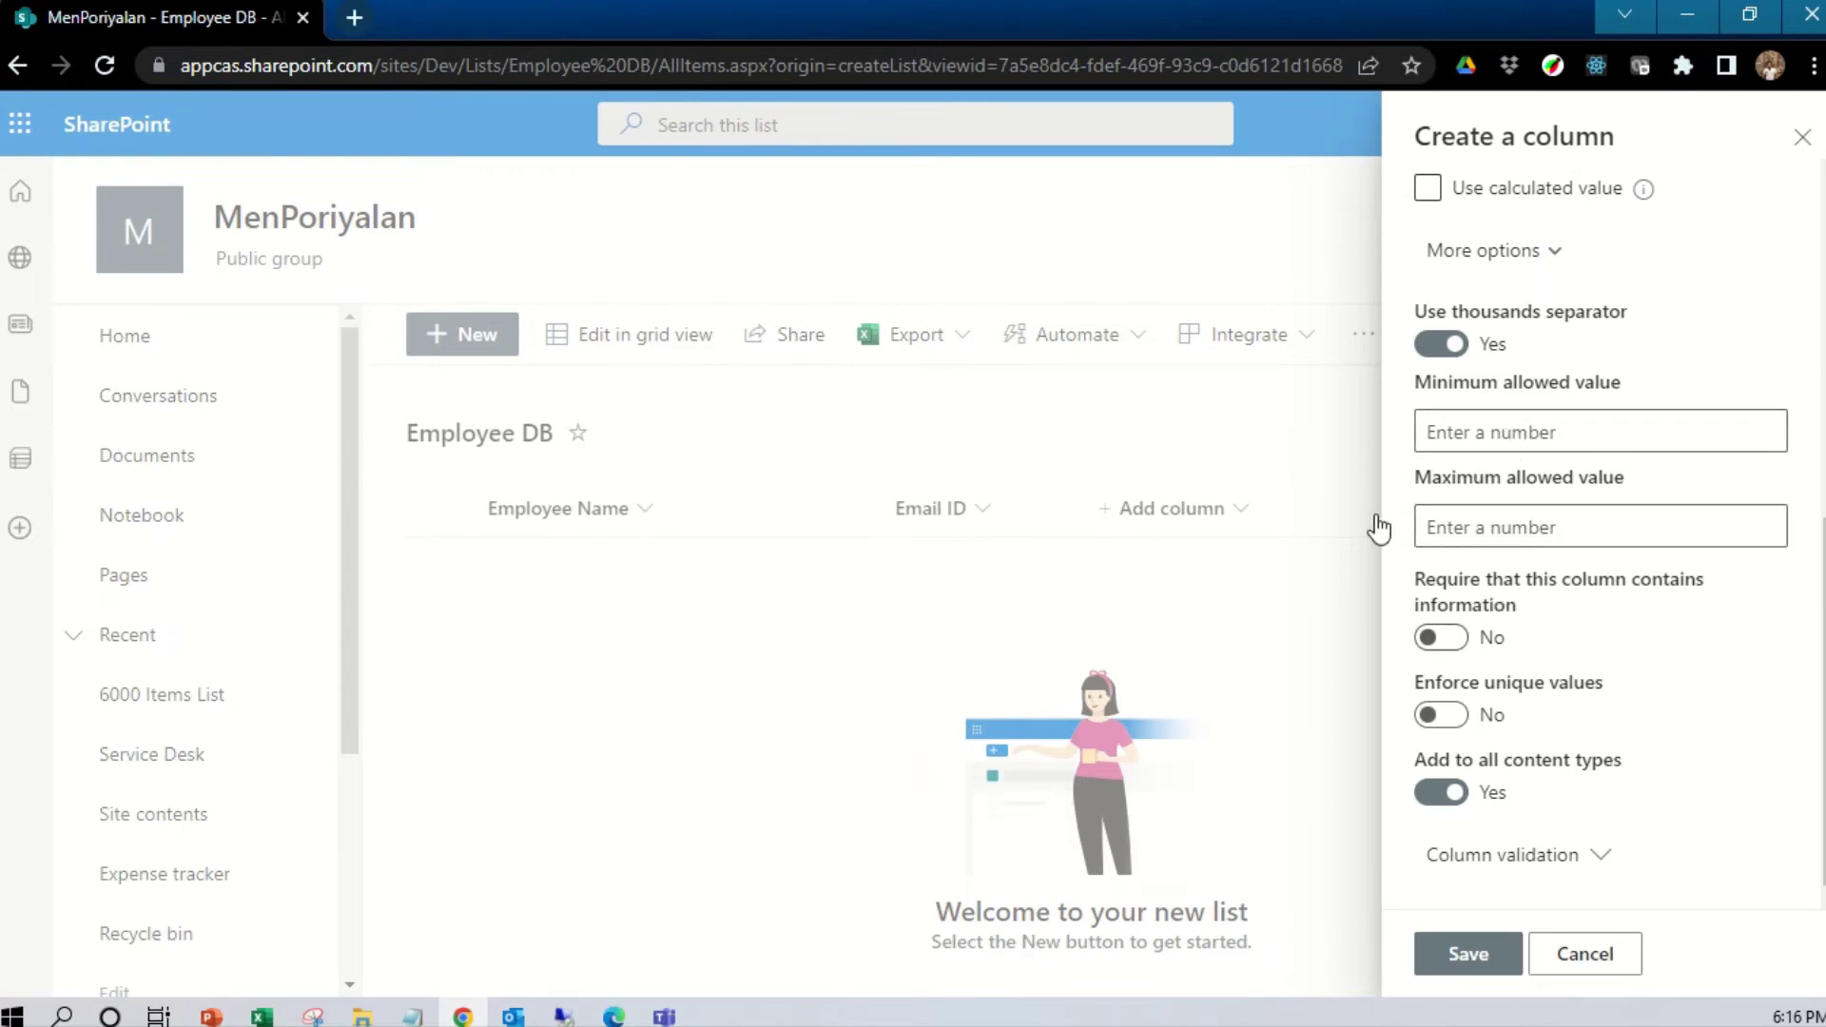
left_click(1447, 639)
left_click(1452, 718)
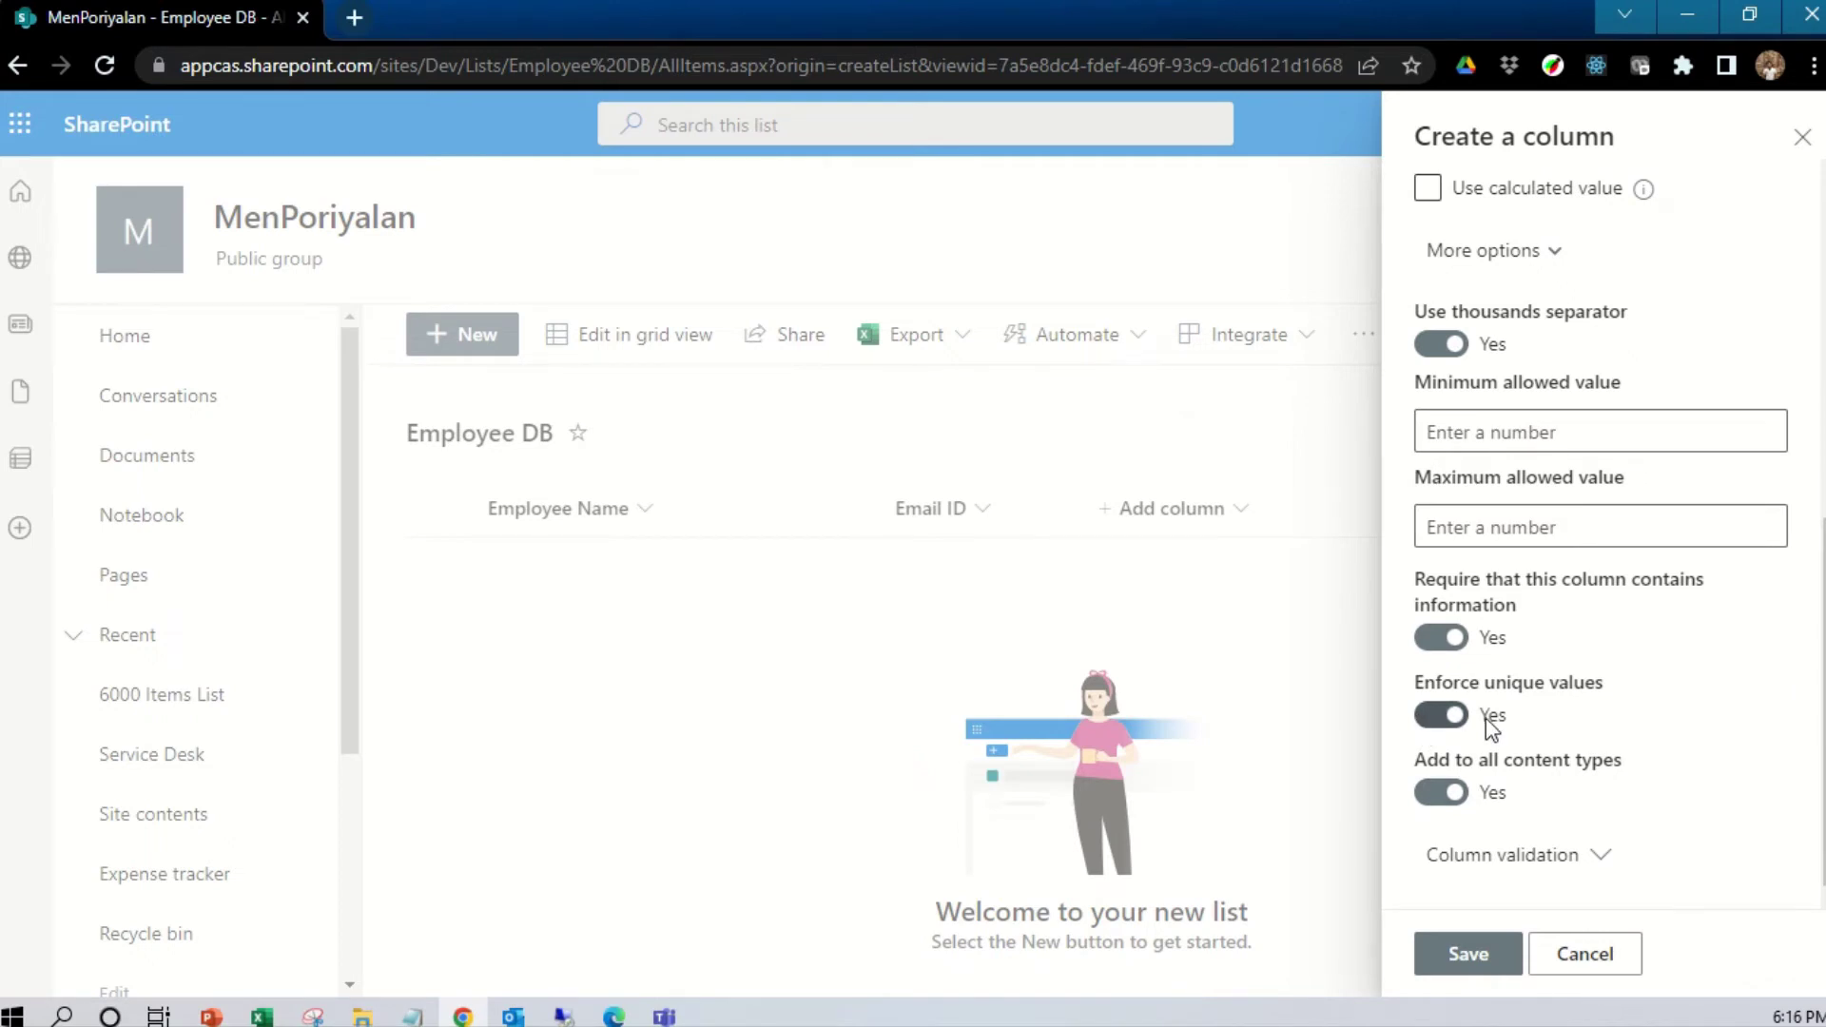
left_click(1482, 954)
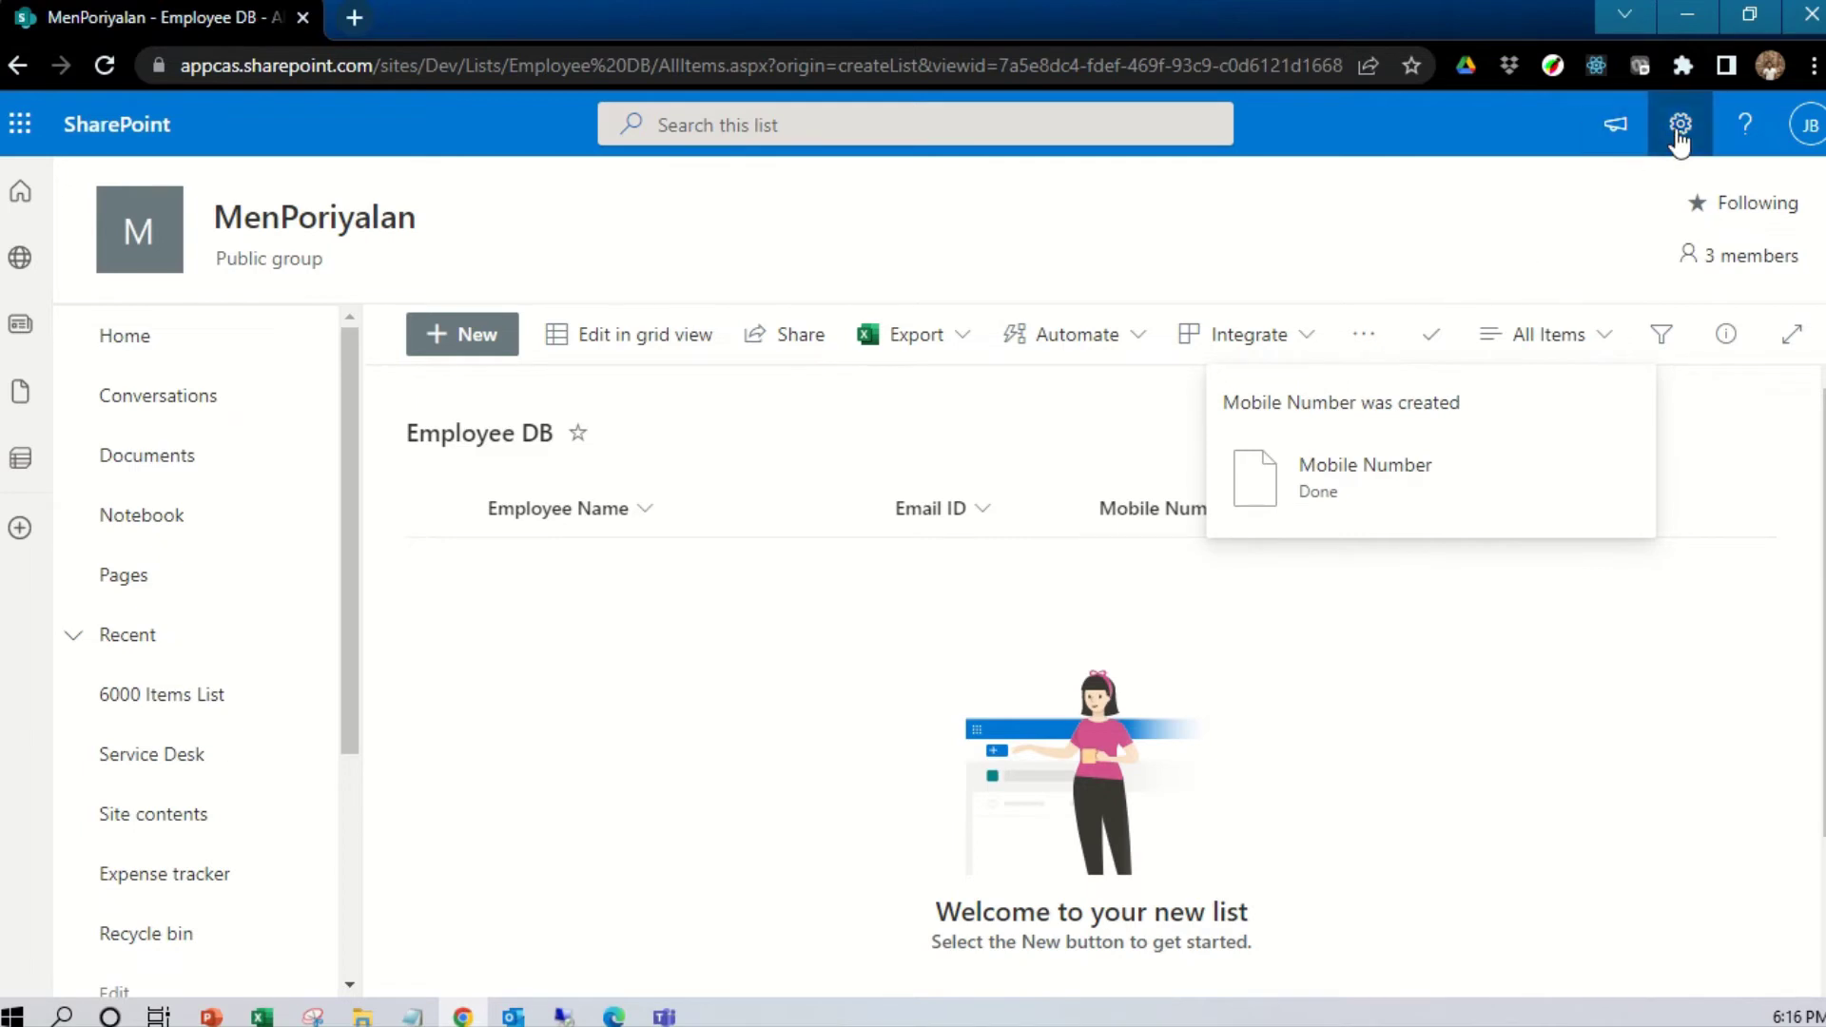
Review the Employee DB list settings' Columns section, where Email ID and Mobile Number show as required
left_click(1679, 143)
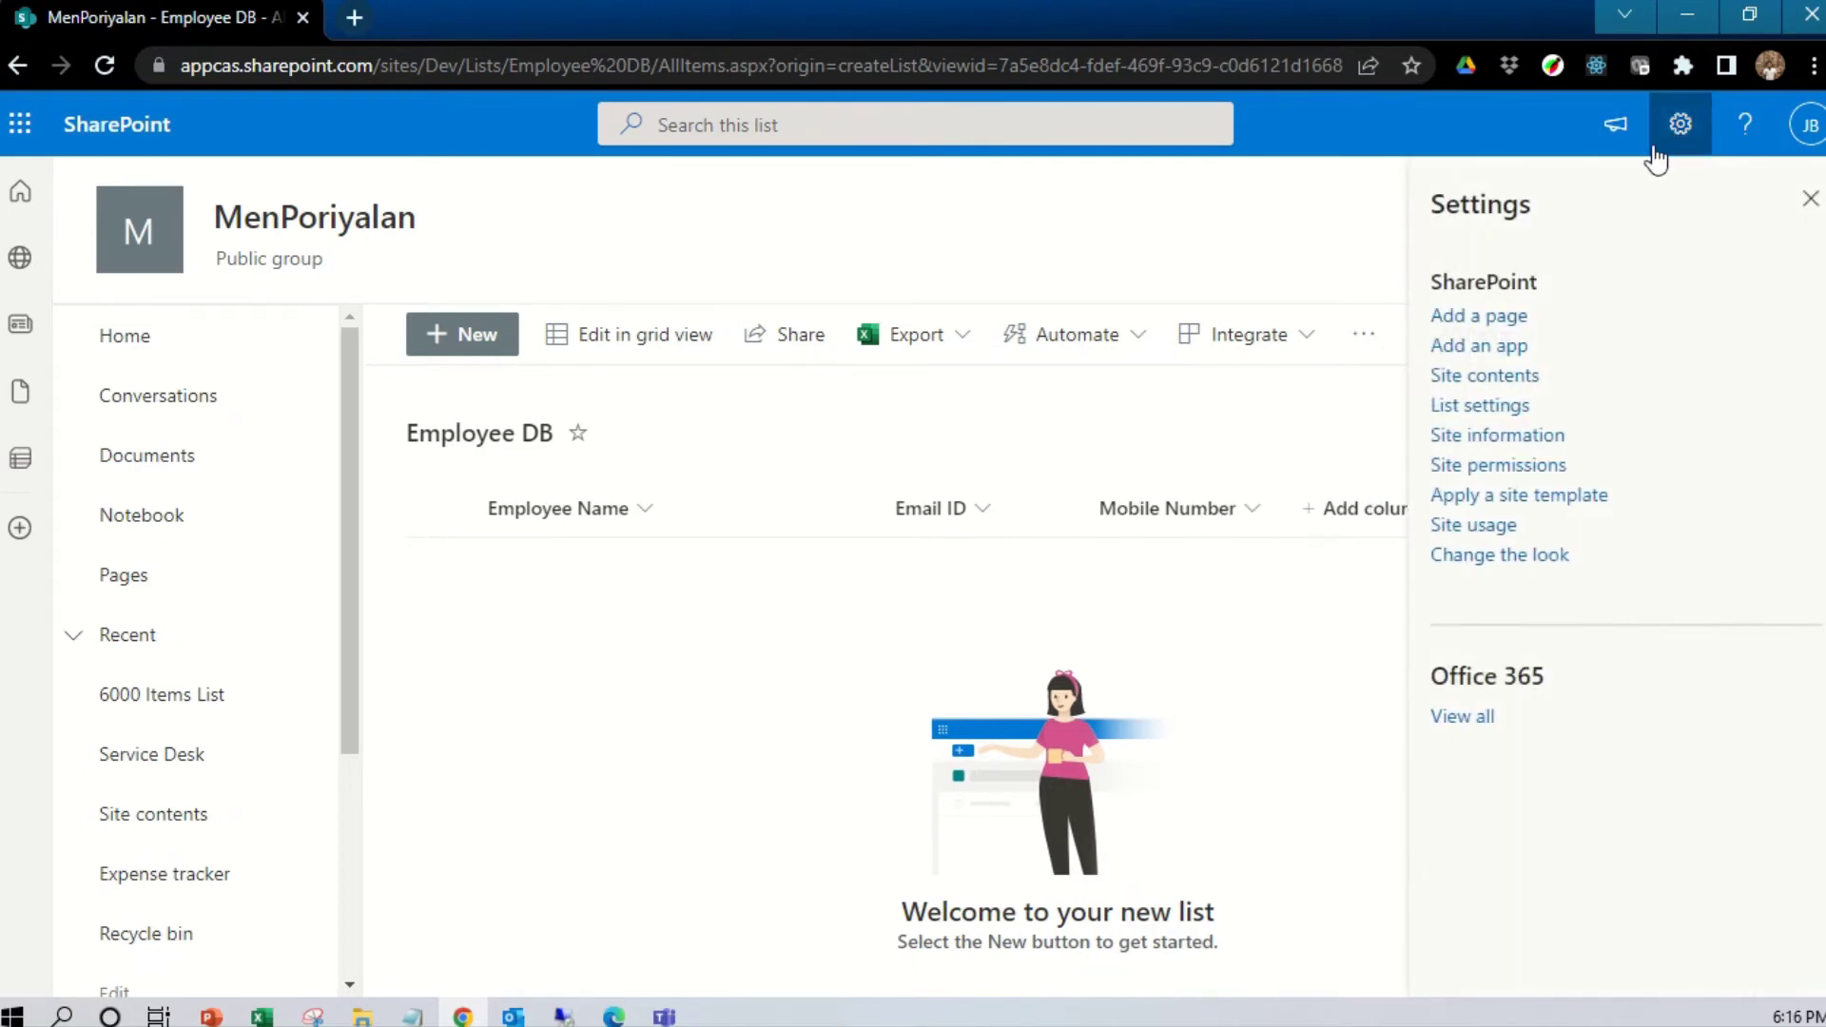
left_click(1492, 409)
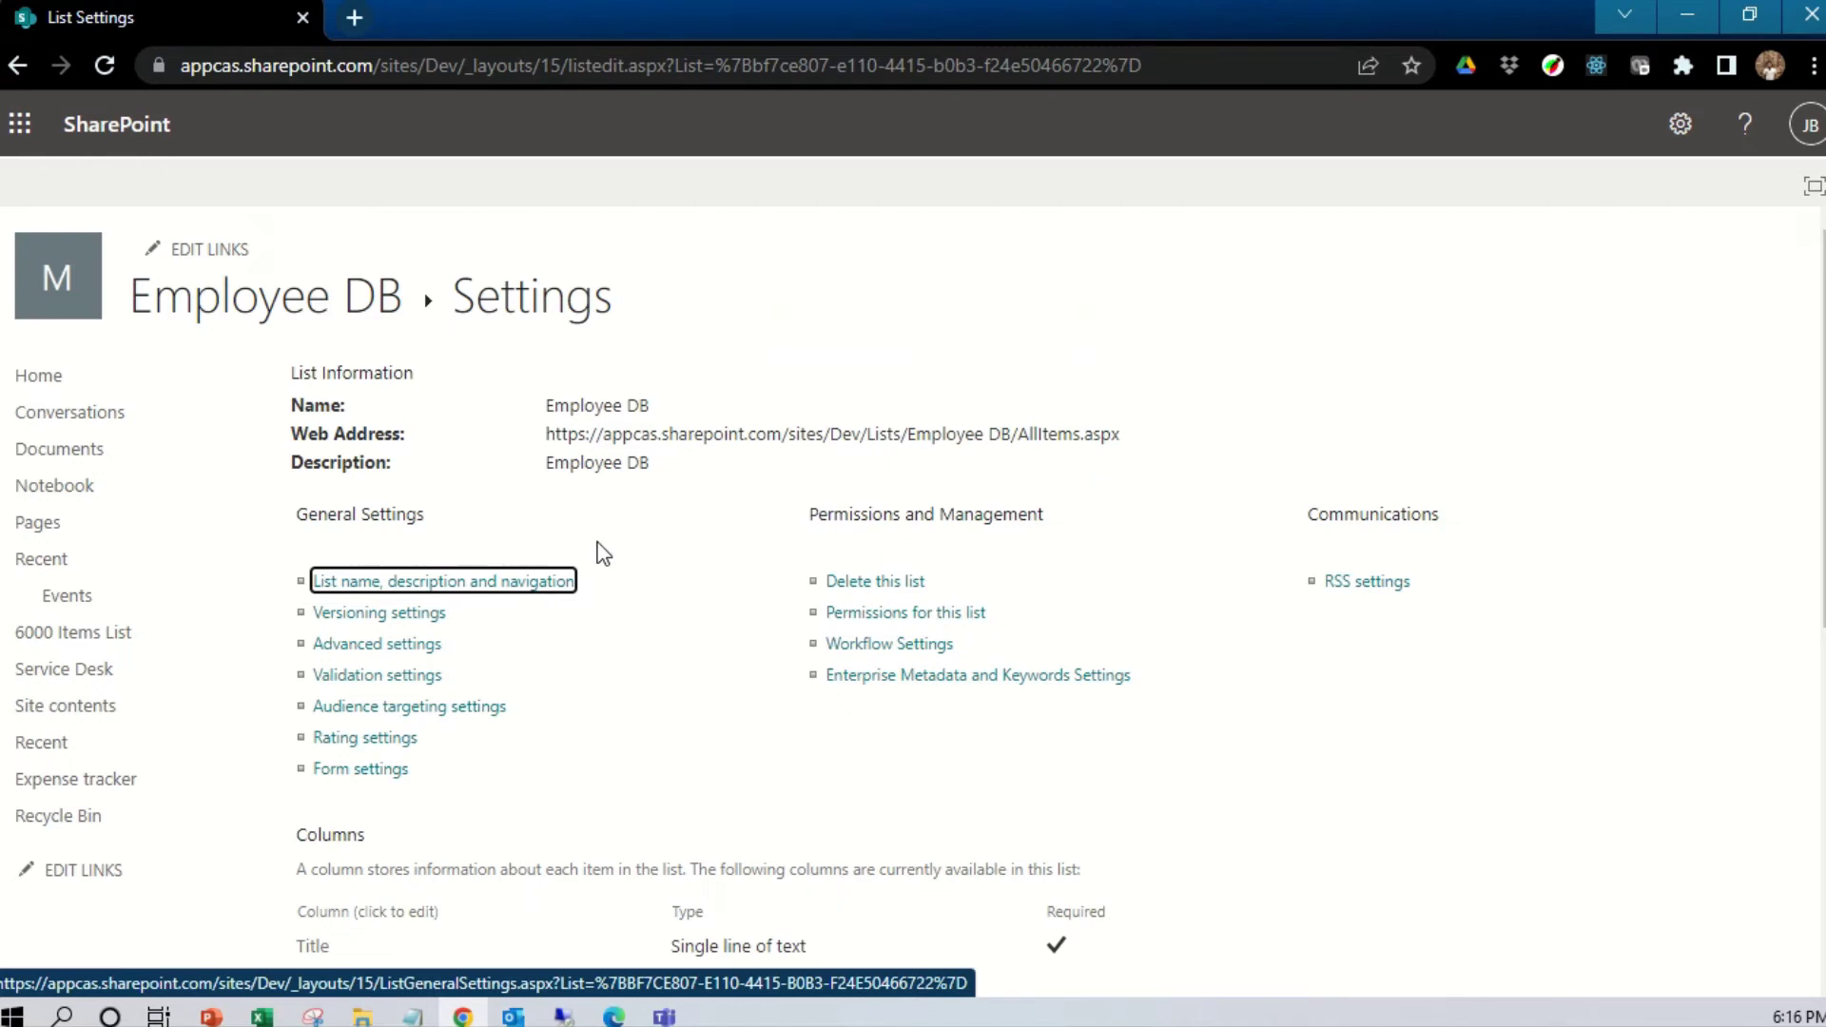
scroll(732, 580, "down", 2)
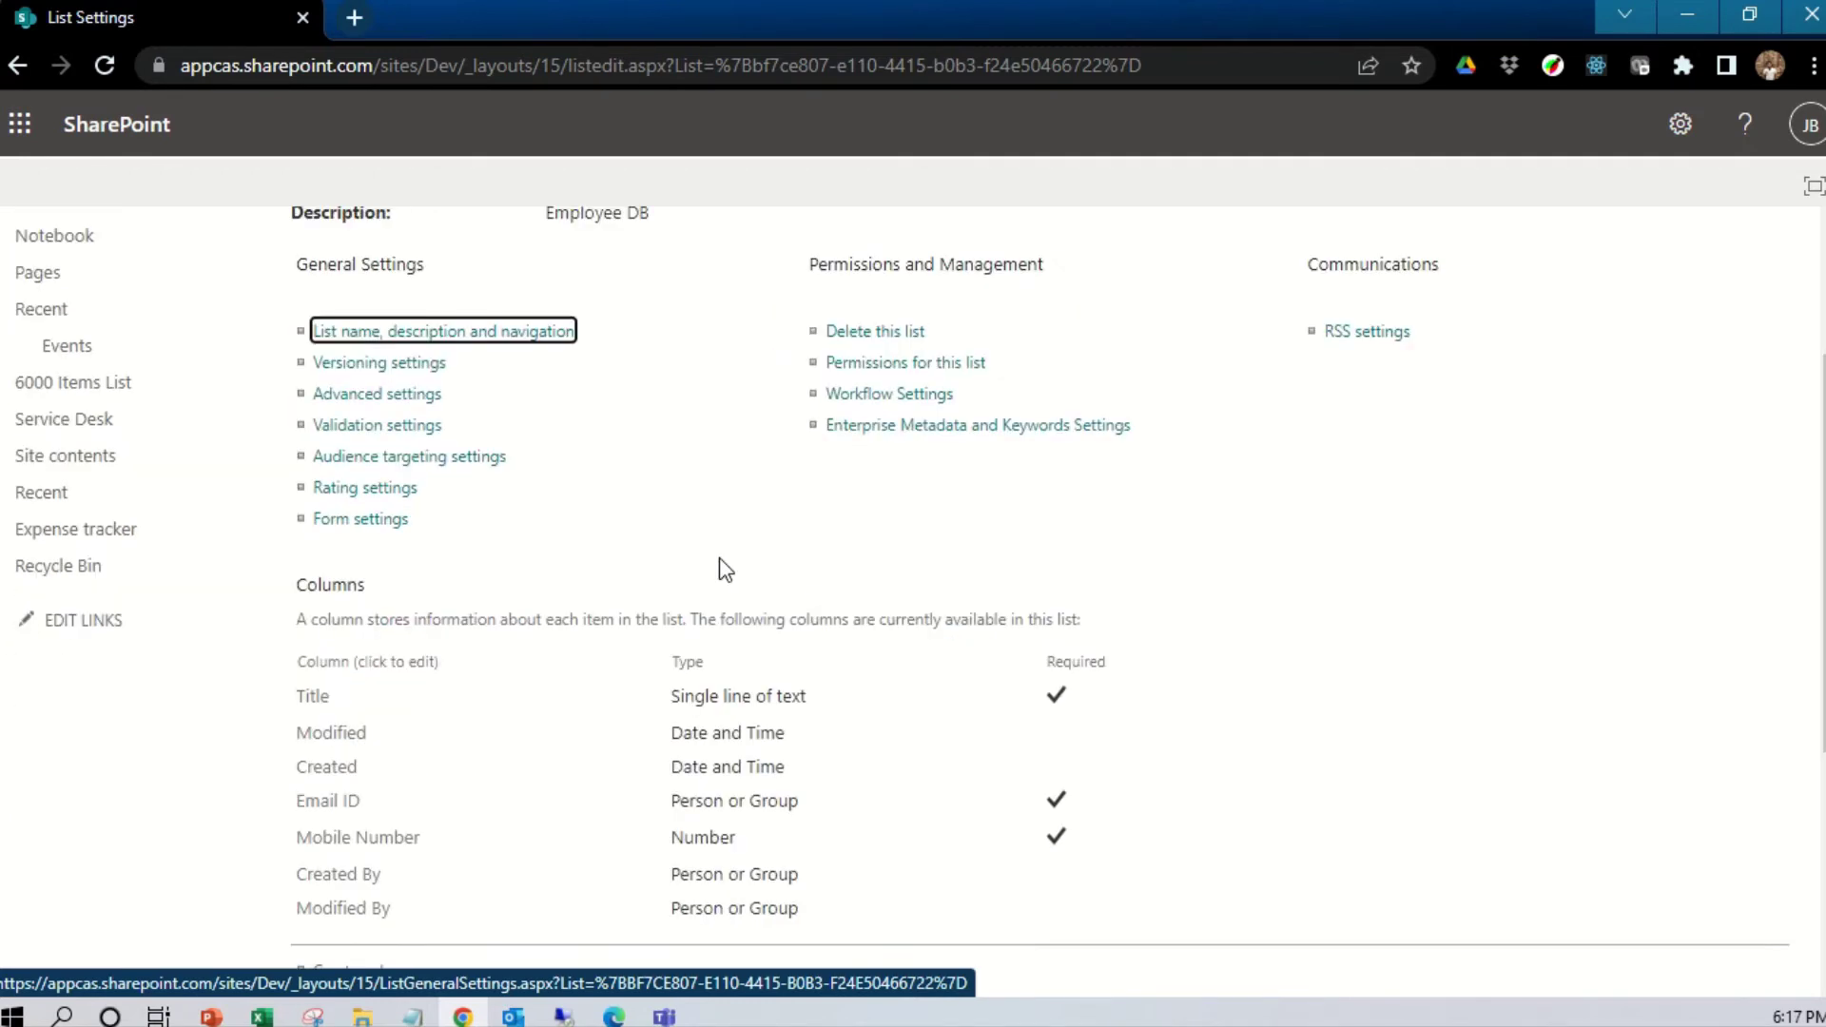
scroll(720, 559, "down", 1)
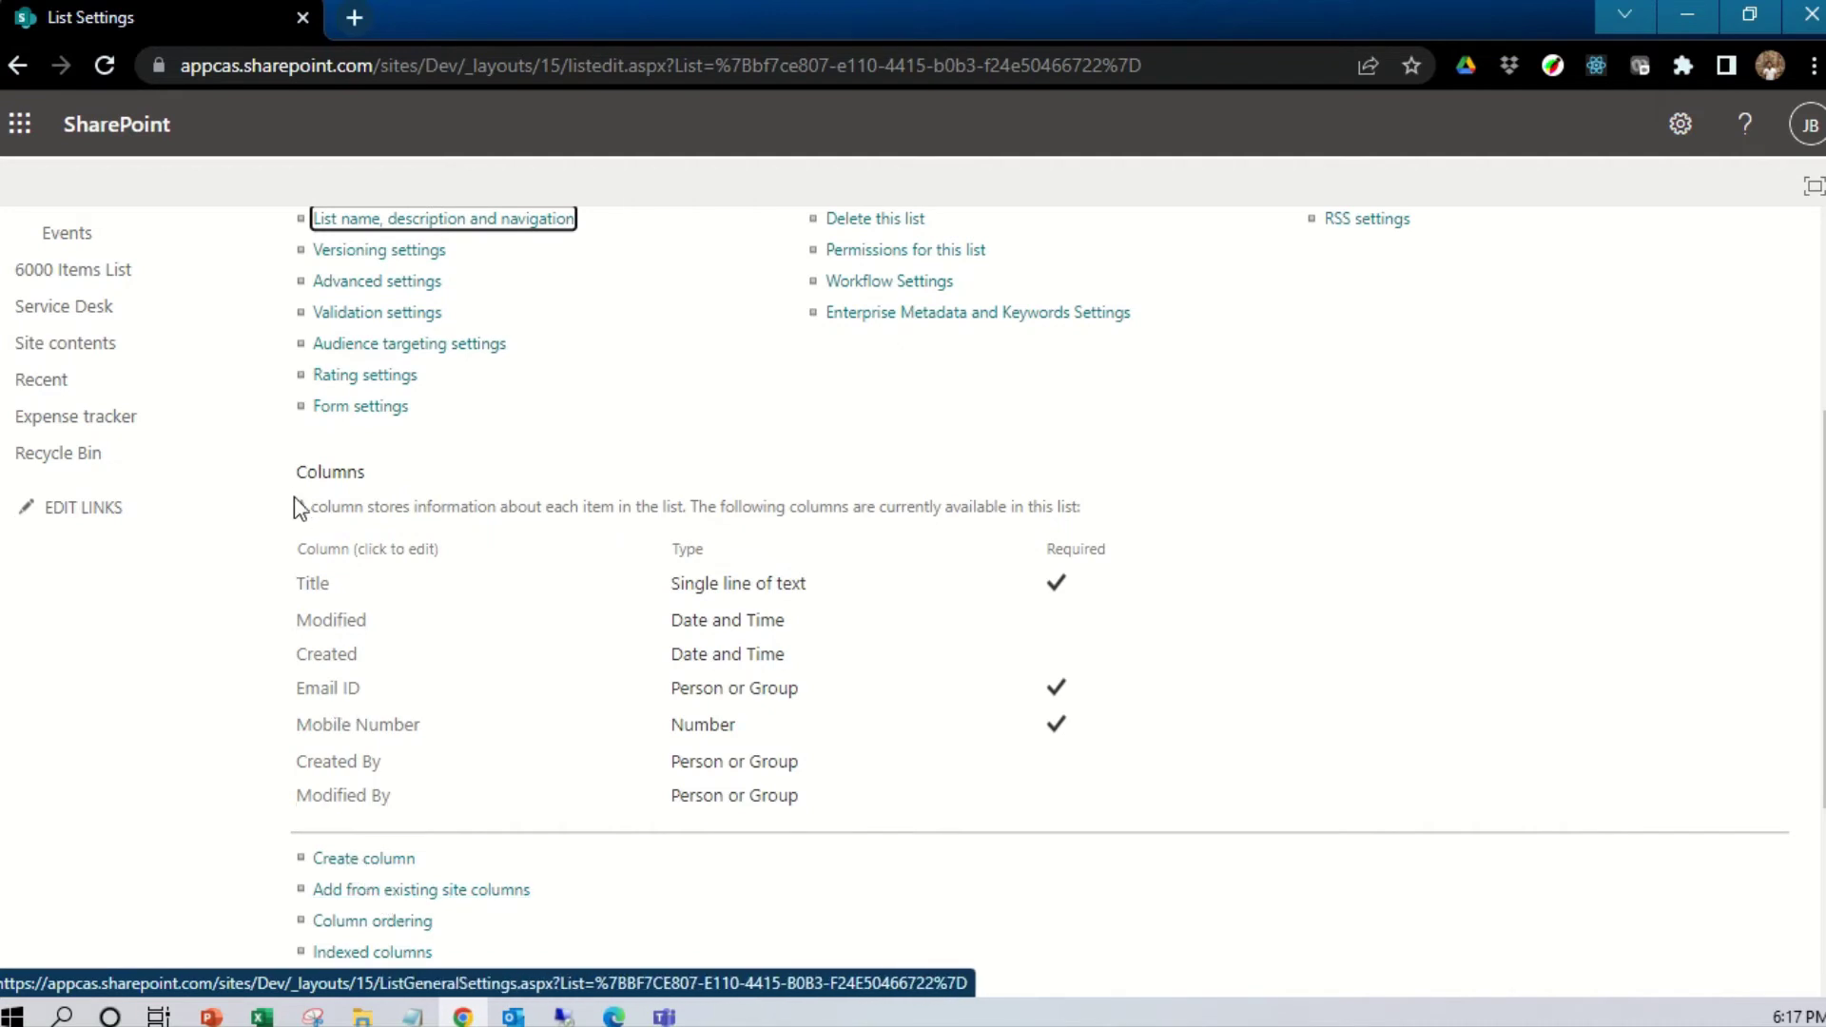
scroll(369, 632, "up", 2)
scroll(369, 632, "down", 2)
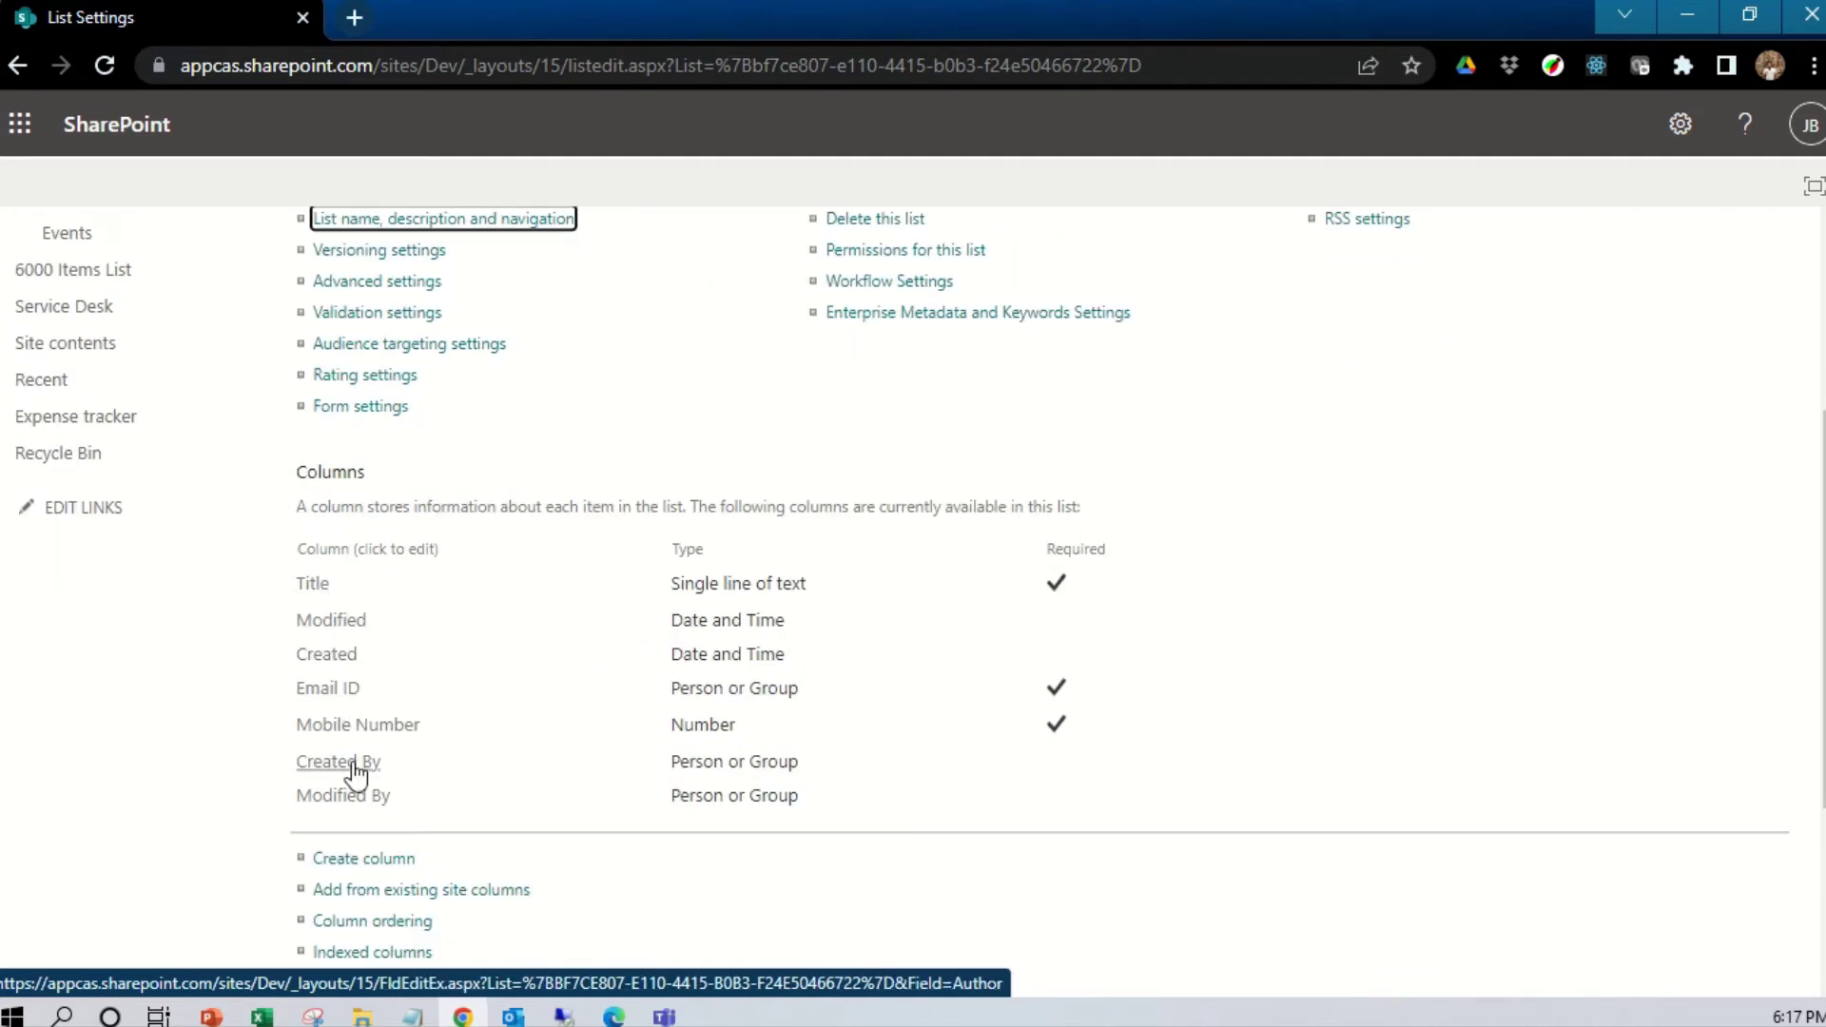
scroll(366, 764, "up", 4)
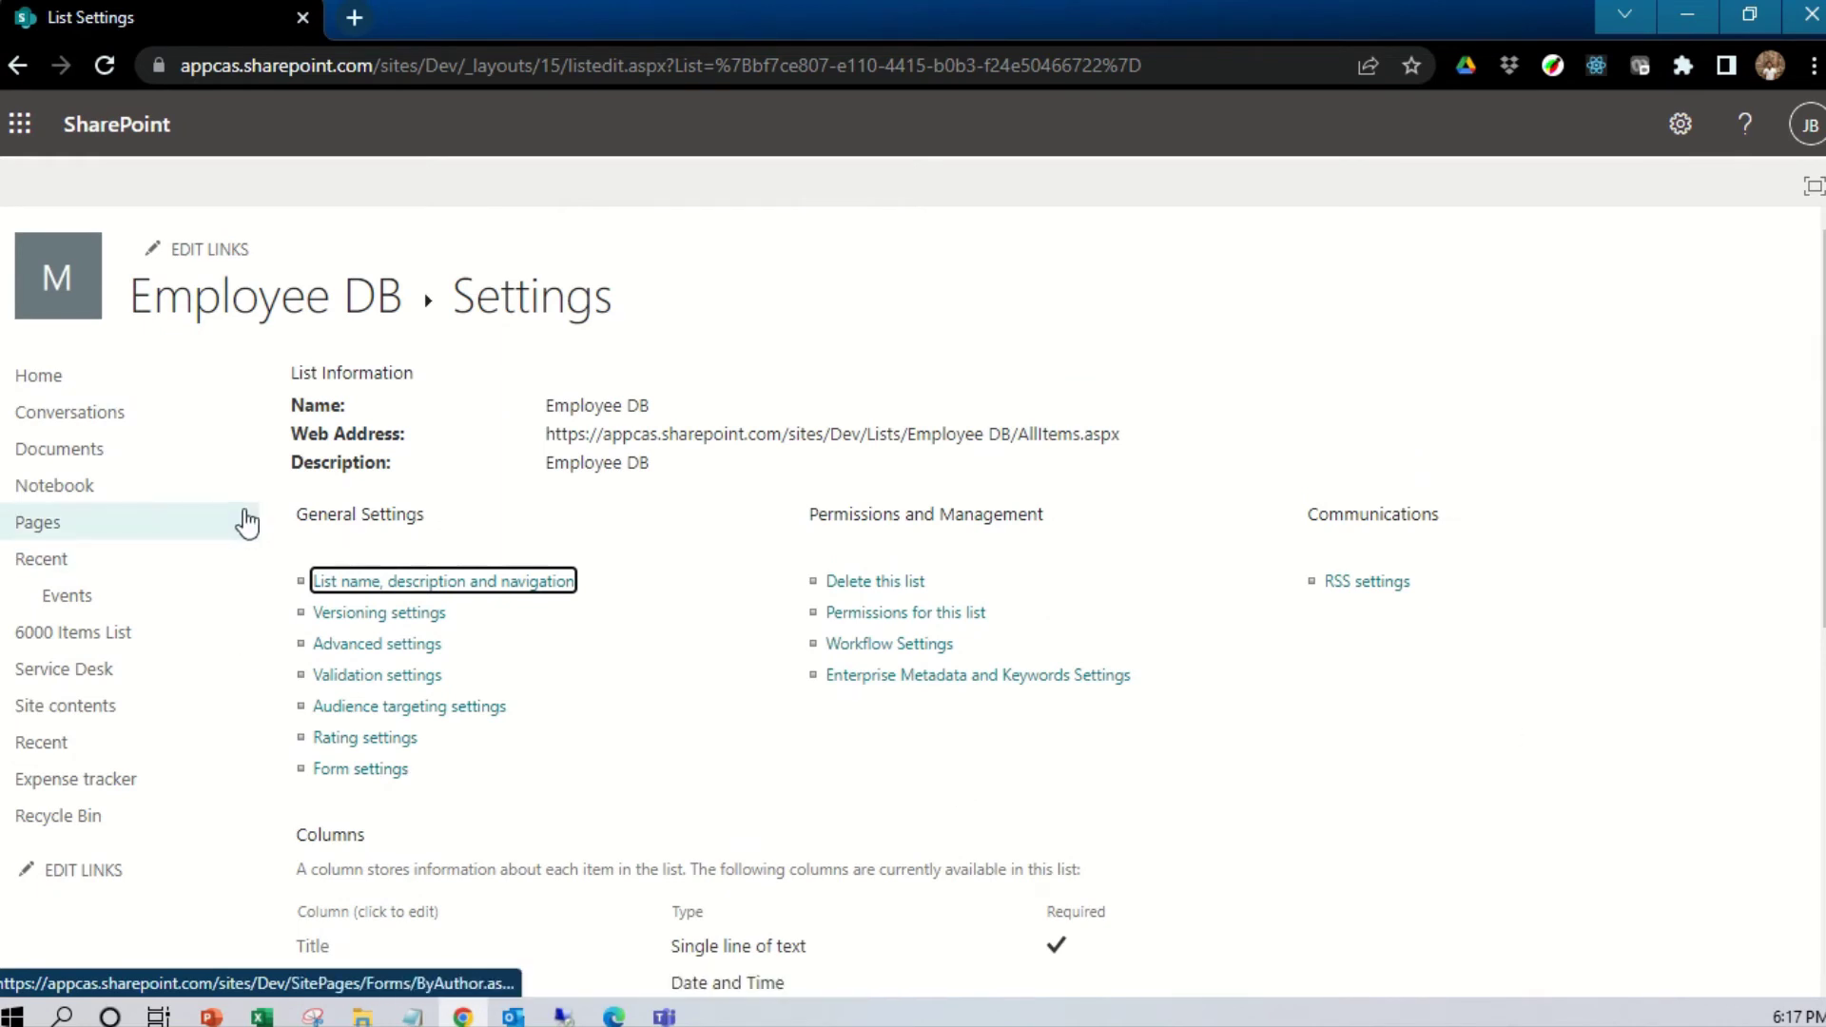
scroll(754, 648, "down", 4)
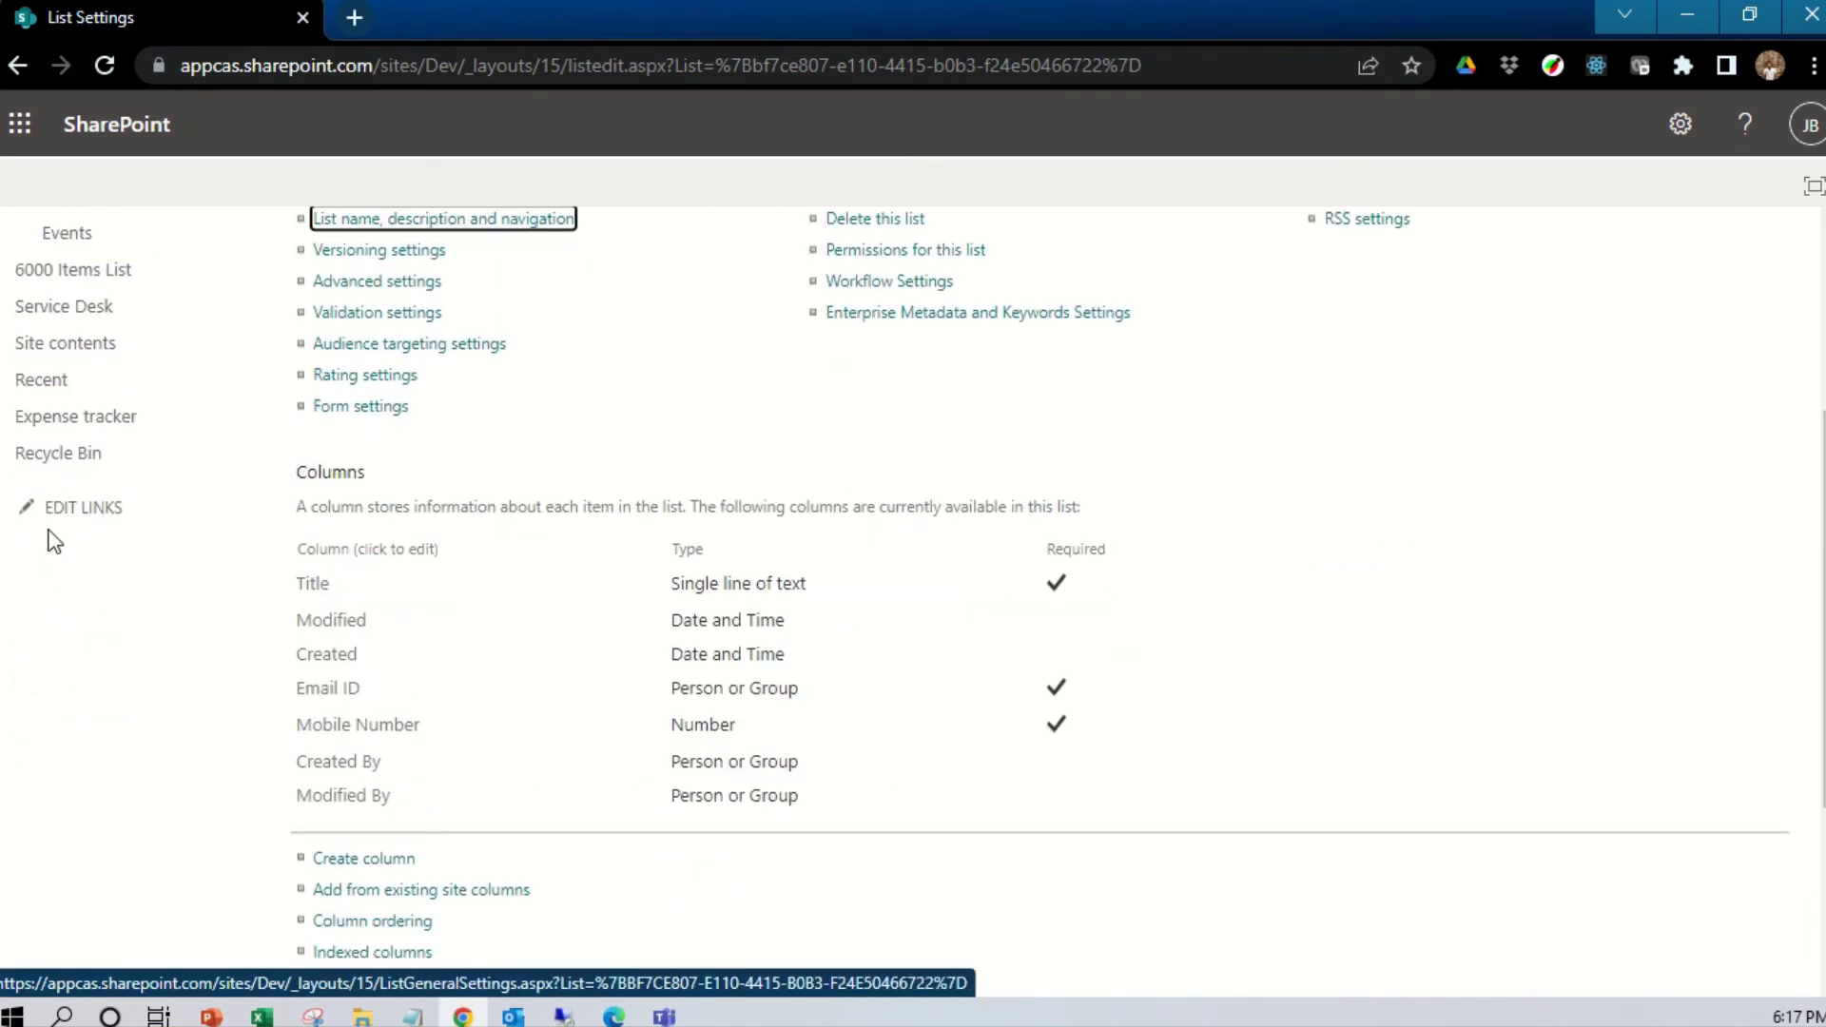
Start a new column 'Location' from list settings as a required Choice column
left_click(361, 864)
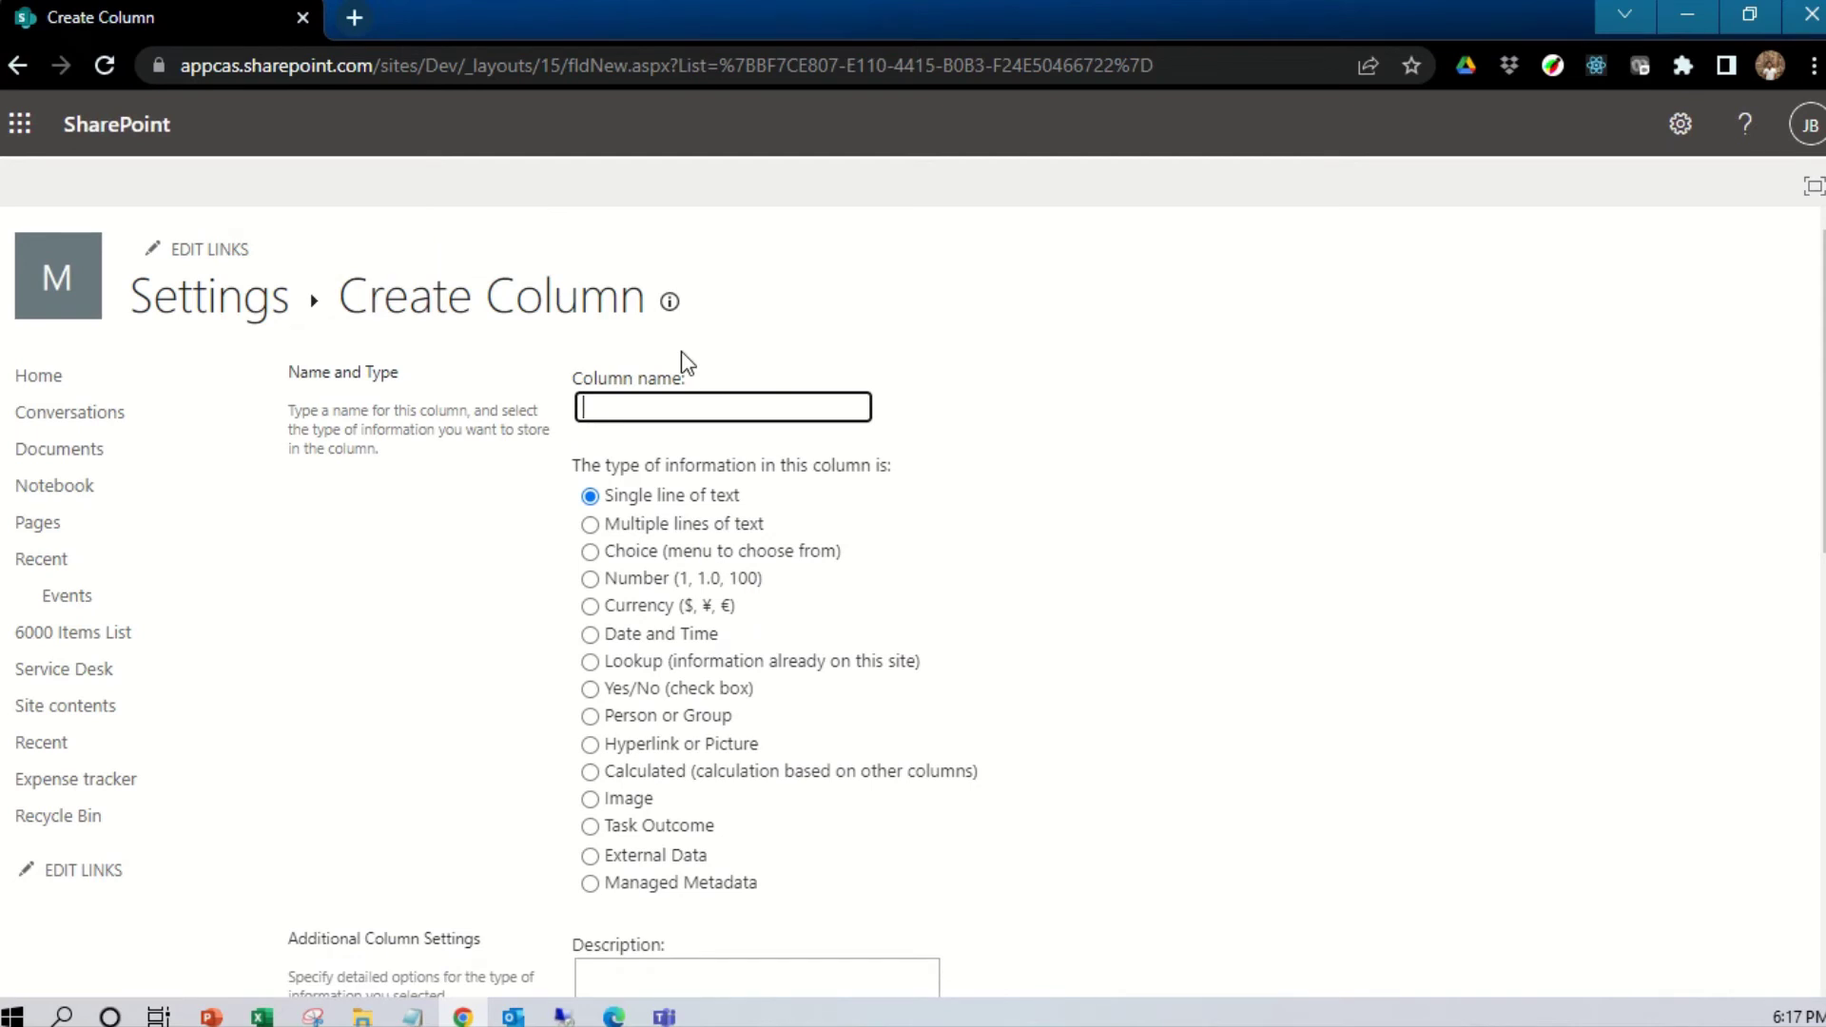
type("Location")
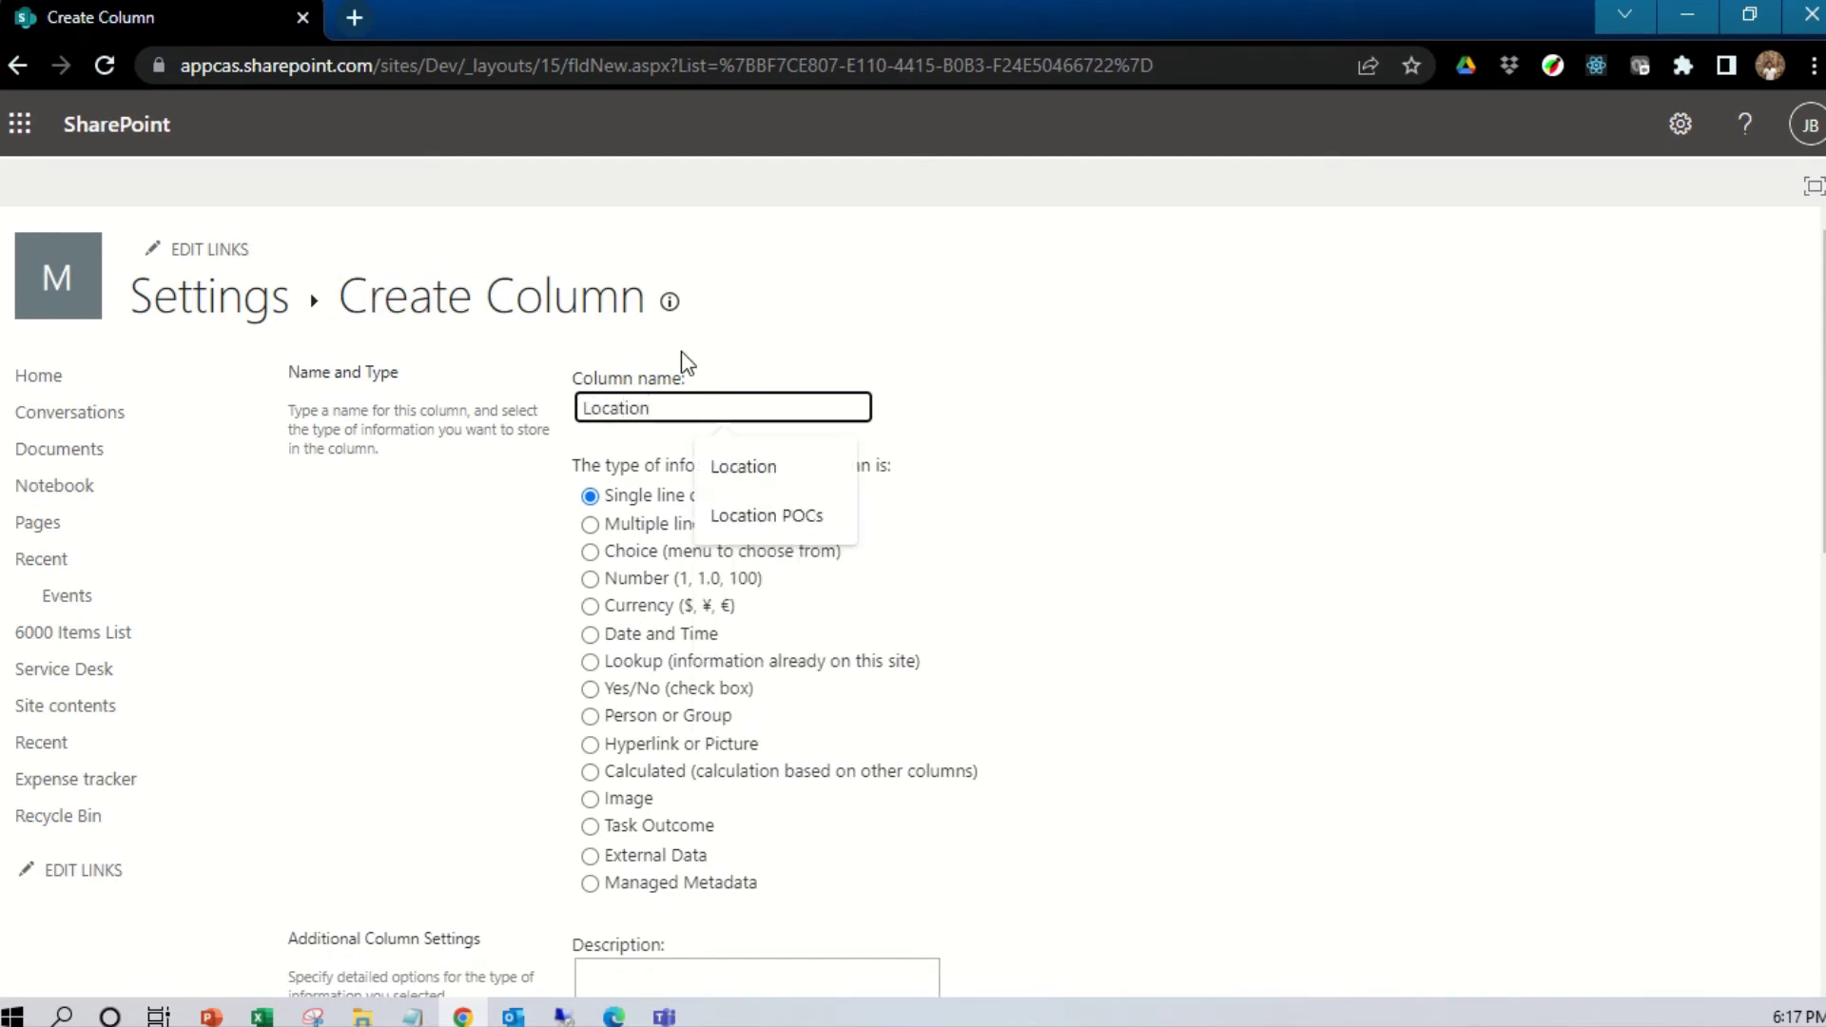
left_click(982, 582)
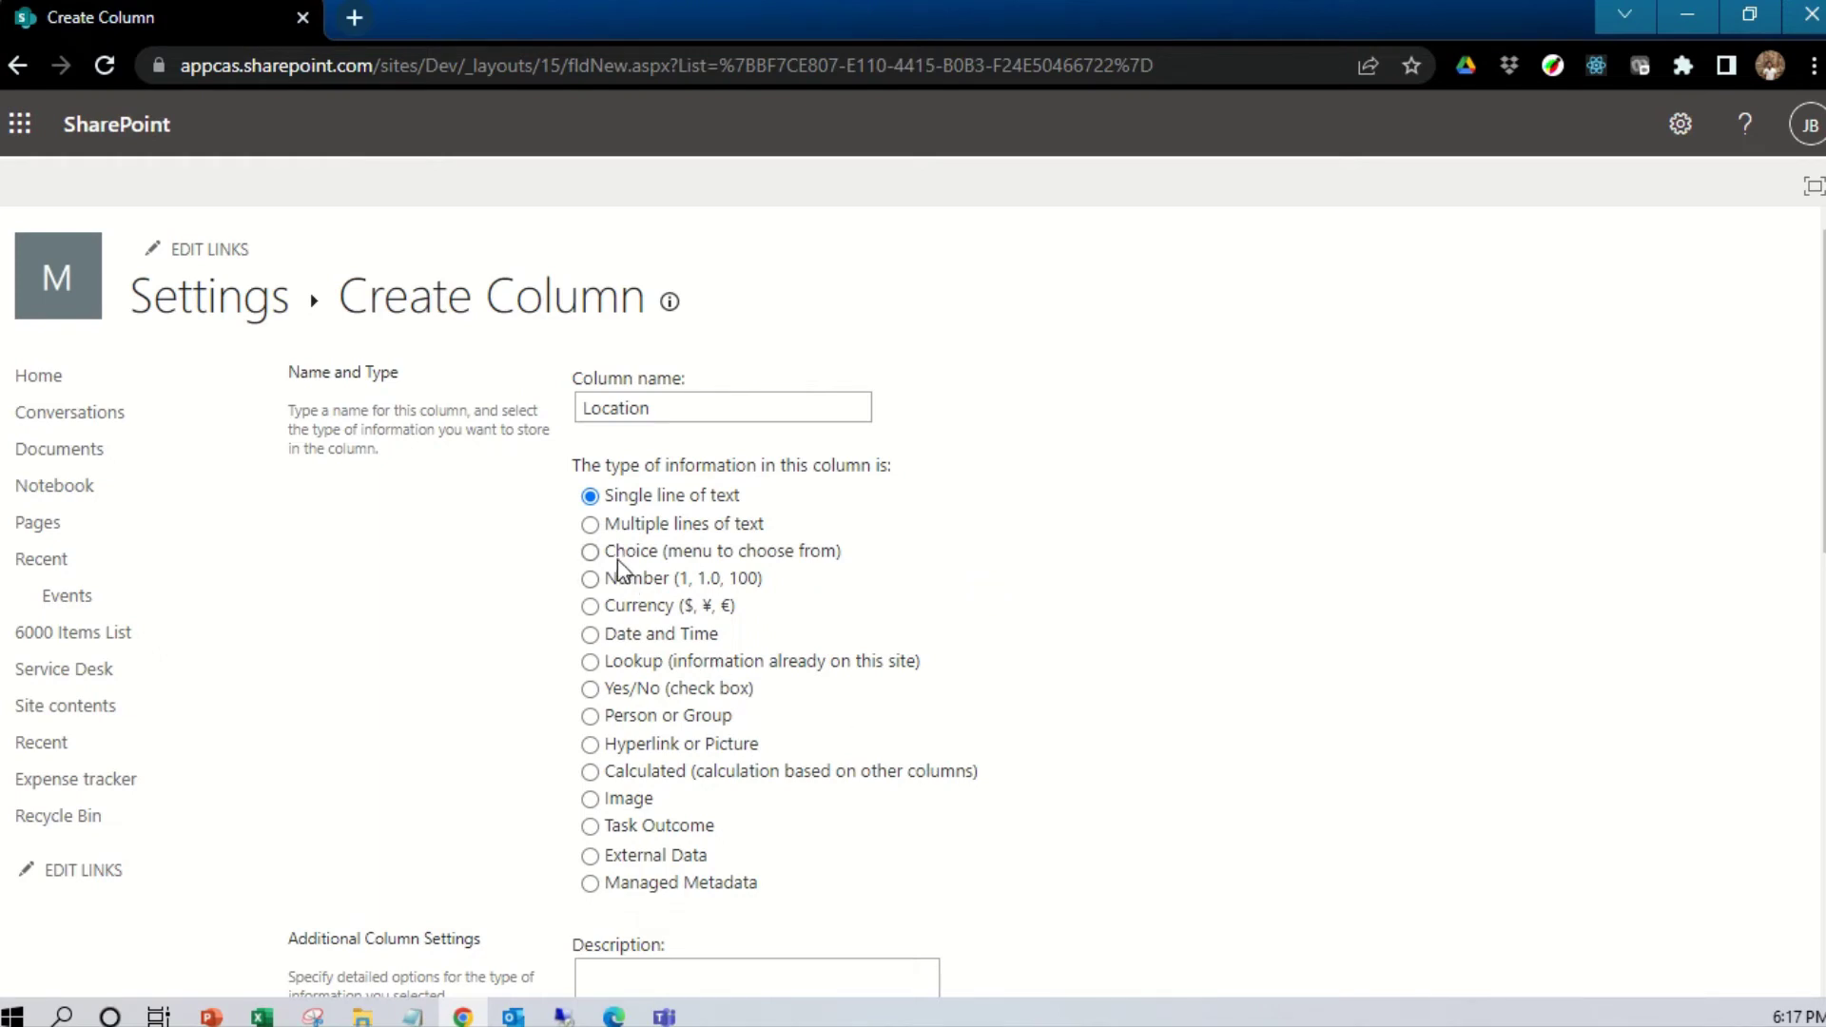
left_click(590, 551)
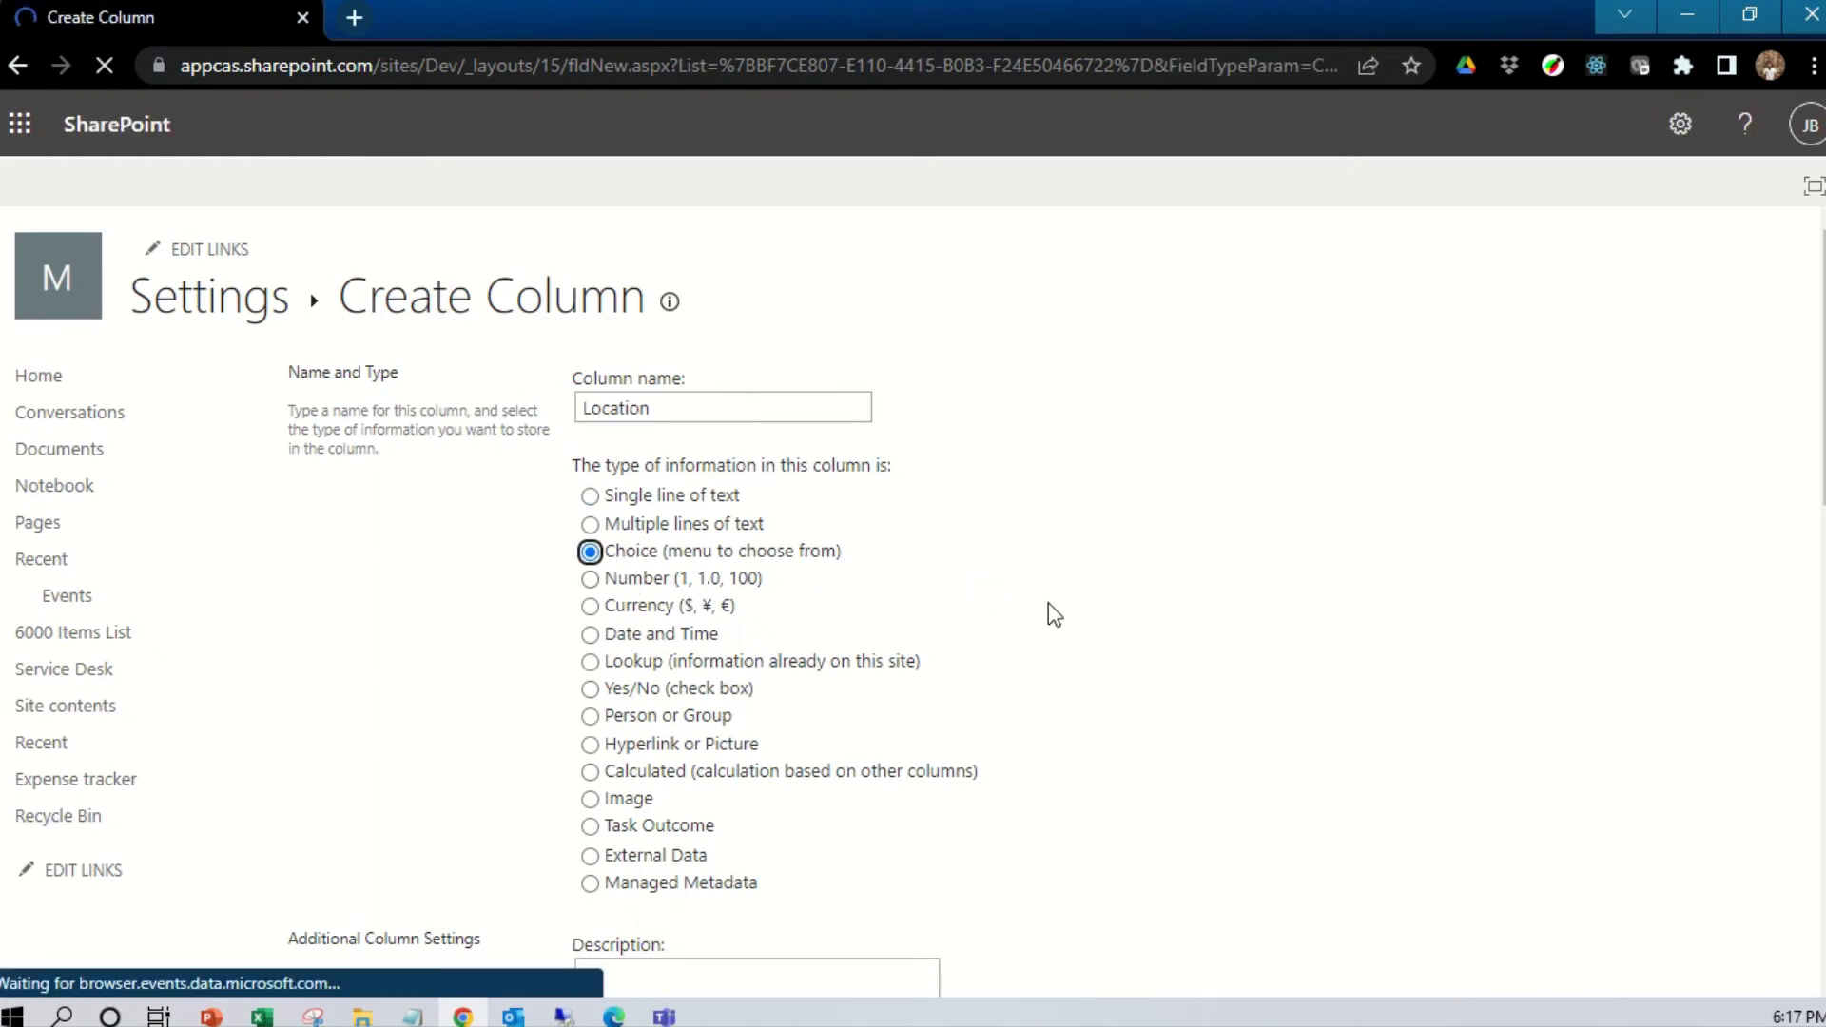
scroll(1048, 603, "down", 5)
scroll(680, 533, "up", 3)
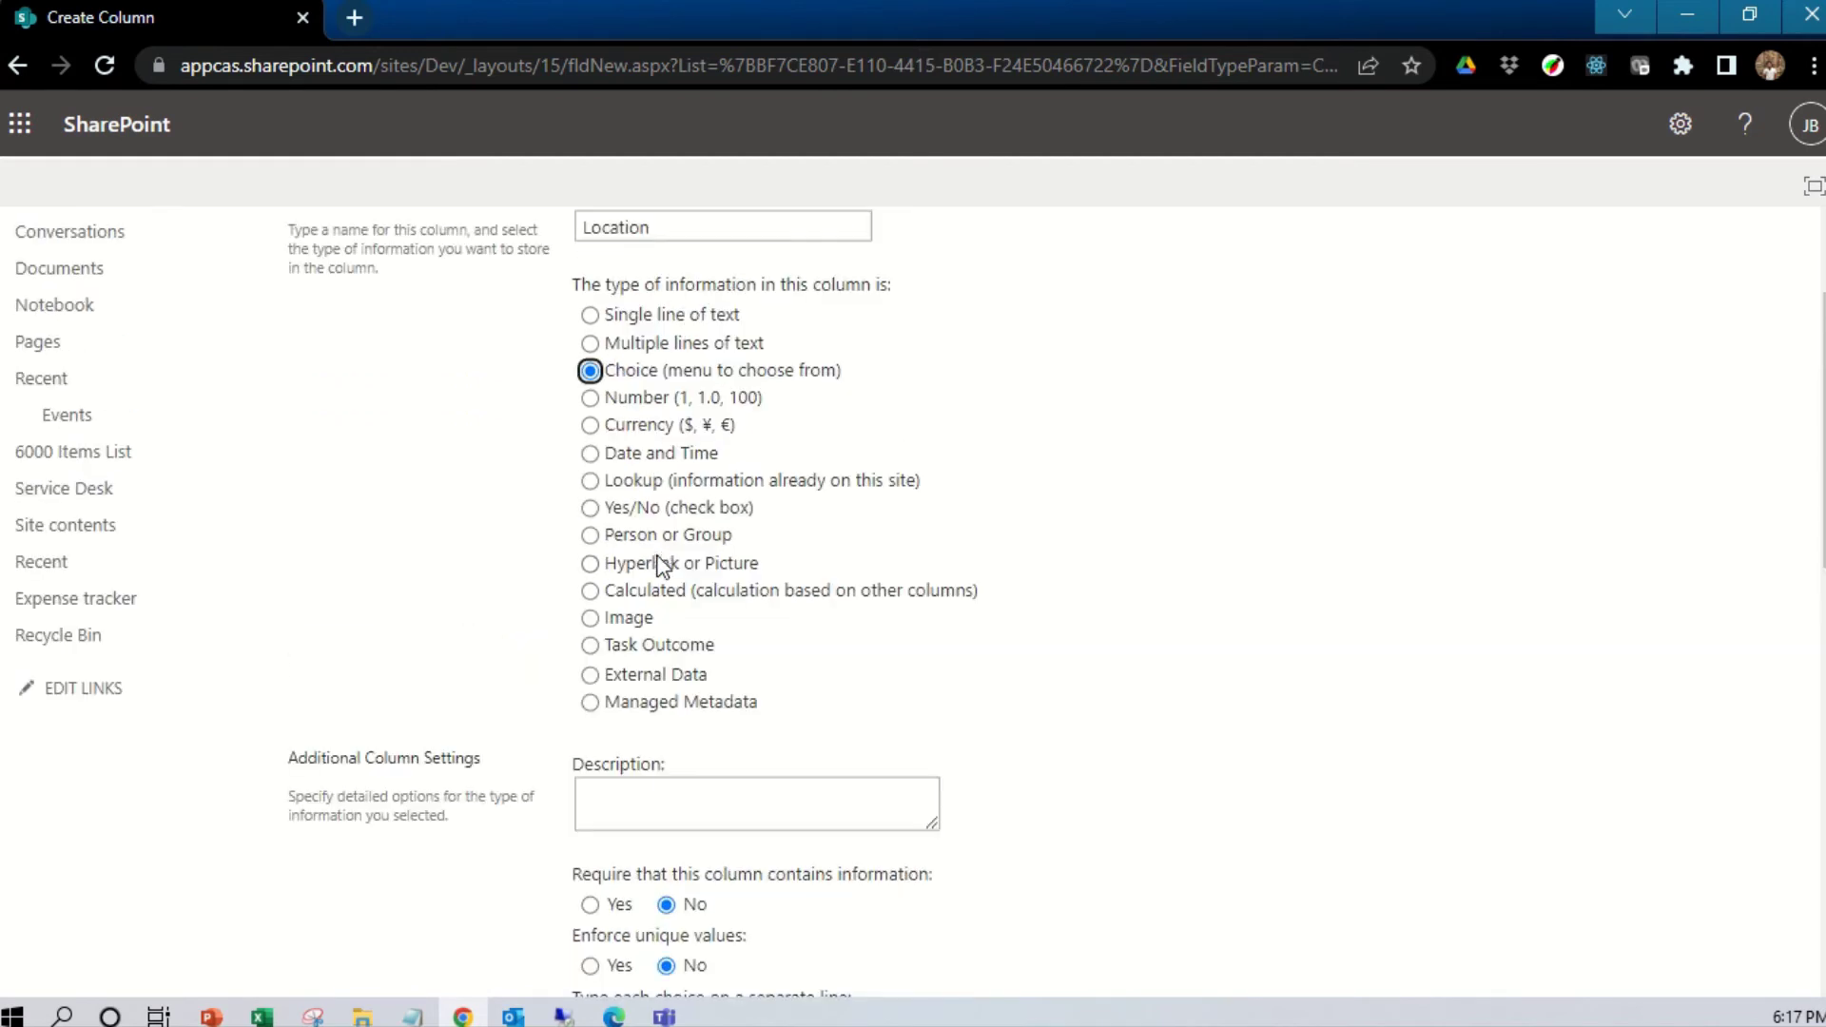
scroll(672, 518, "down", 3)
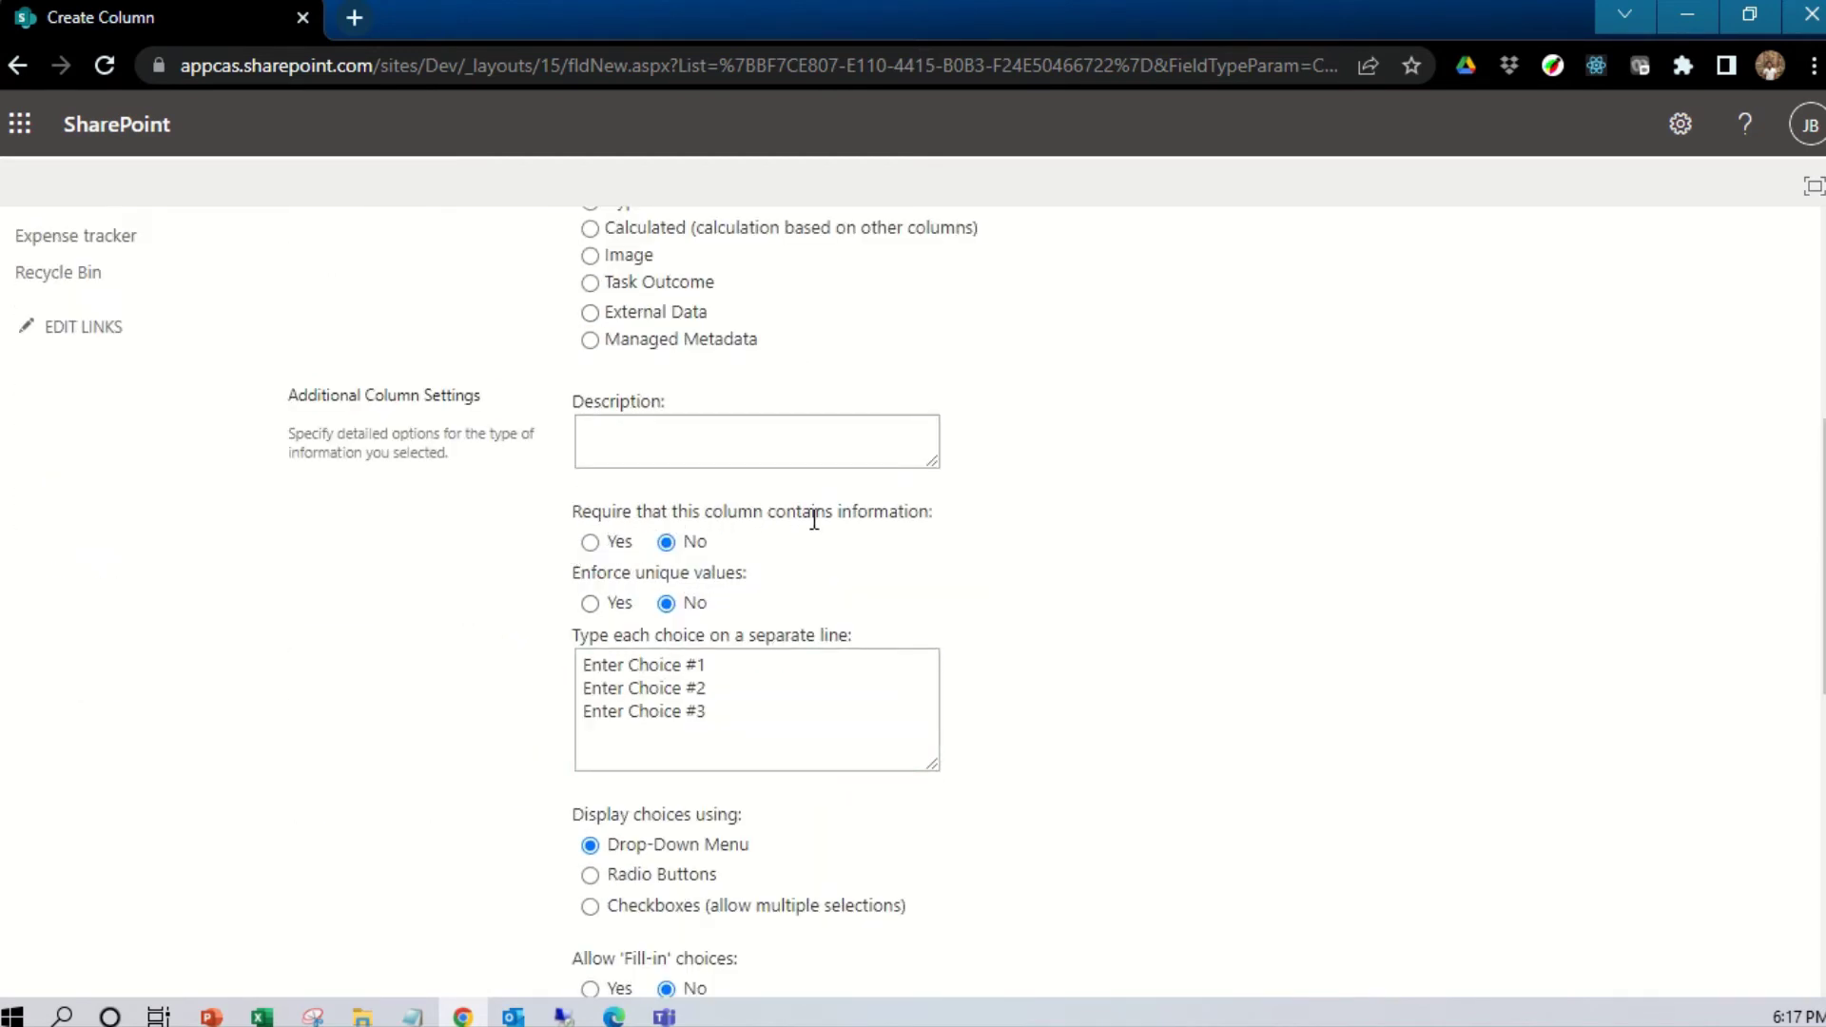
left_click(592, 546)
Replace the placeholder choices with Chennai, Bangalore, Mumbai and Pune
left_click(725, 665)
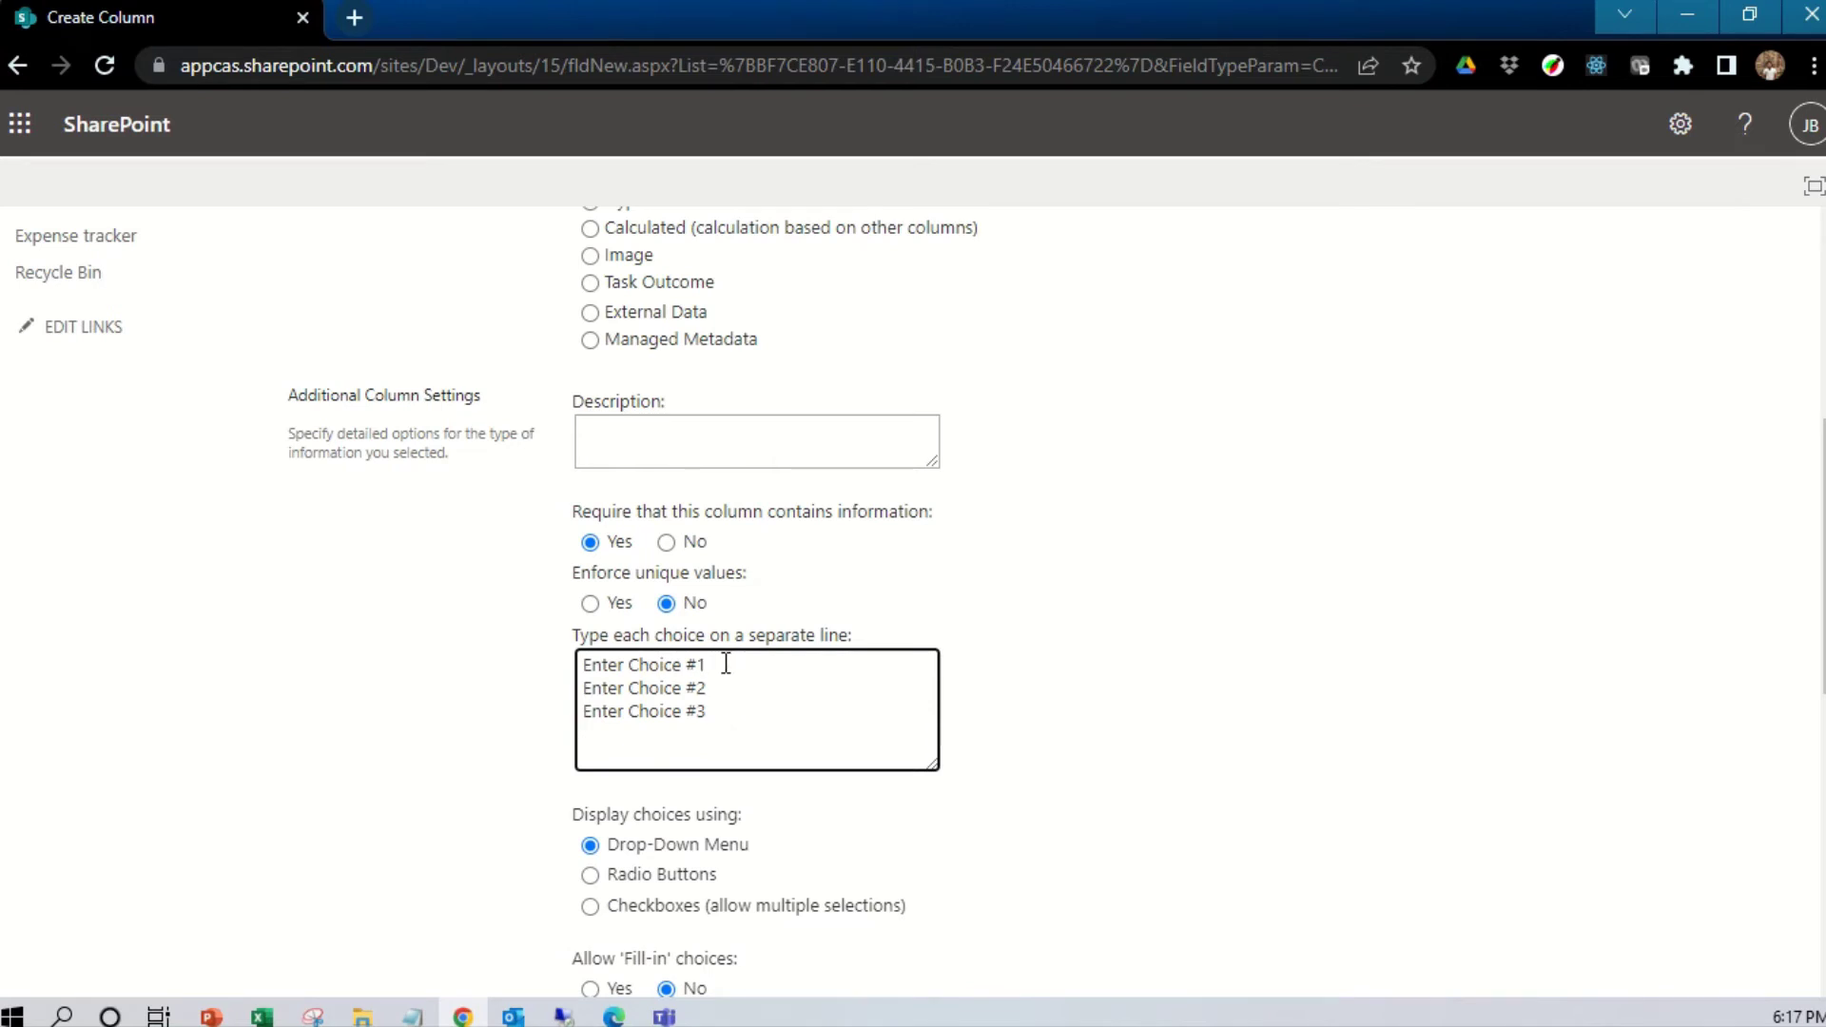
left_click_drag(717, 687, 502, 677)
left_click(710, 710)
left_click_drag(710, 711, 494, 640)
key("BackSpace")
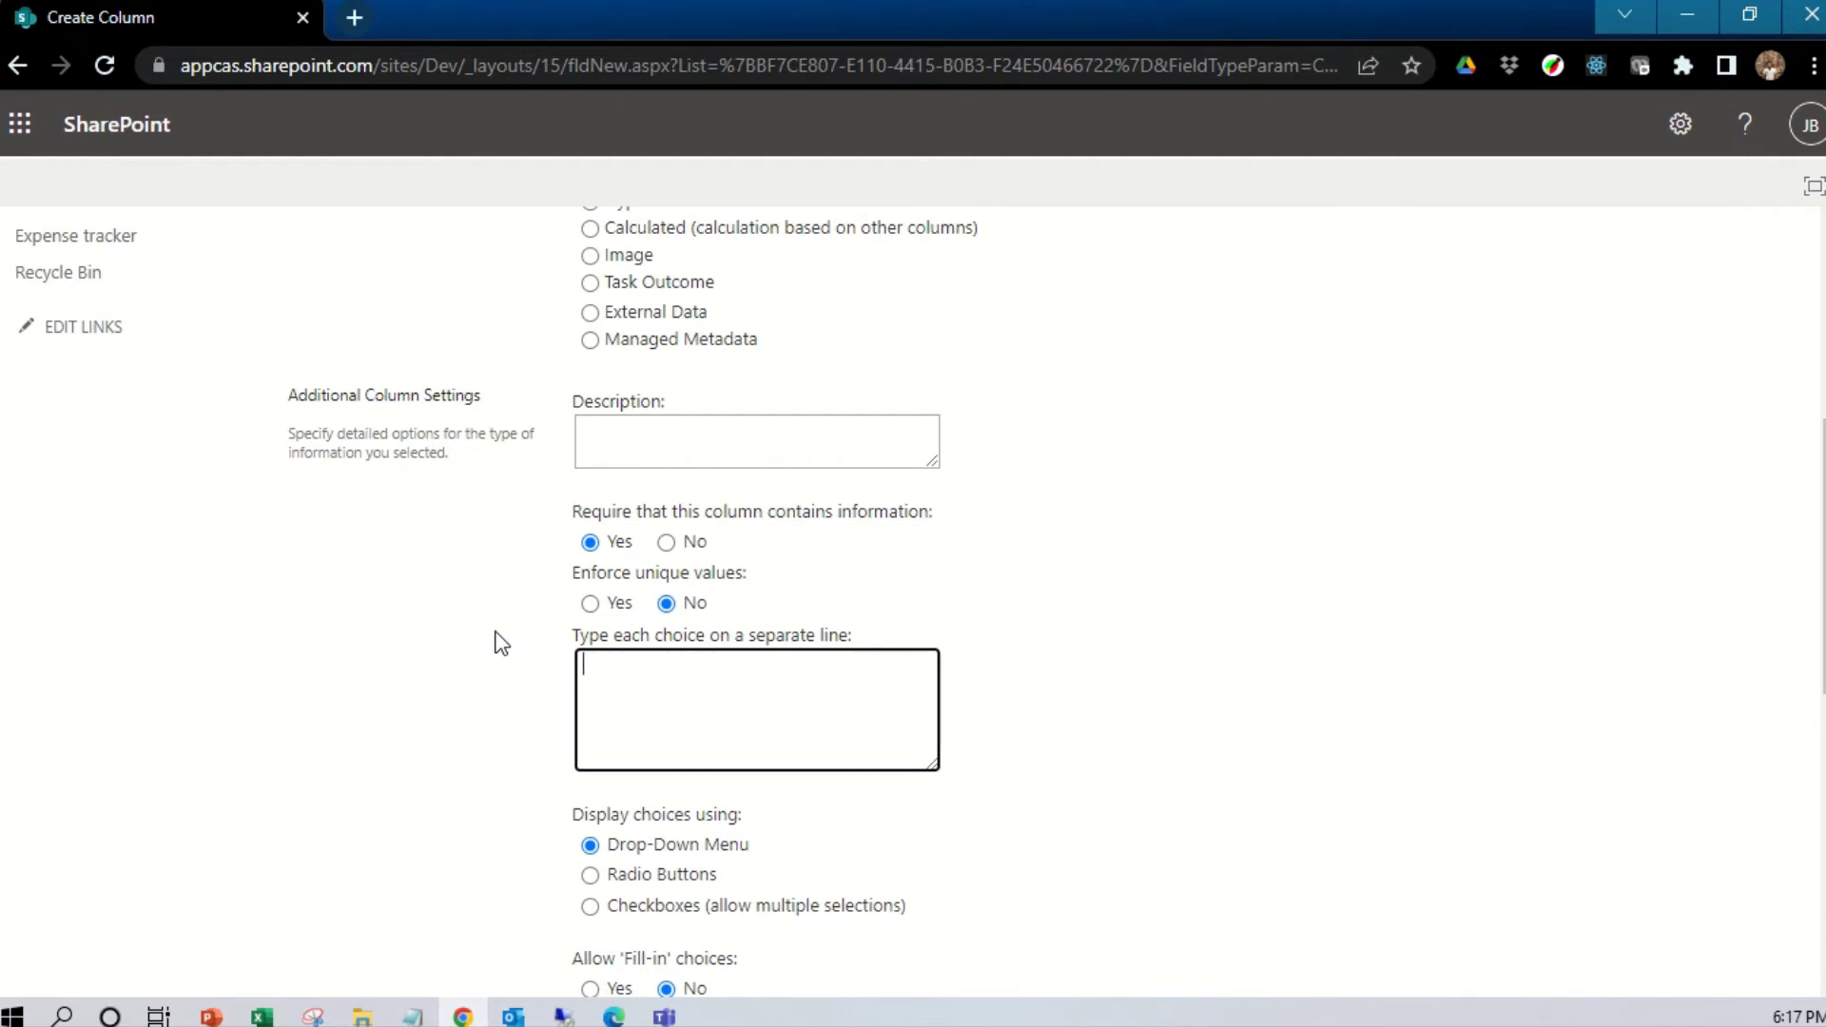
type("Chennai Bangalo")
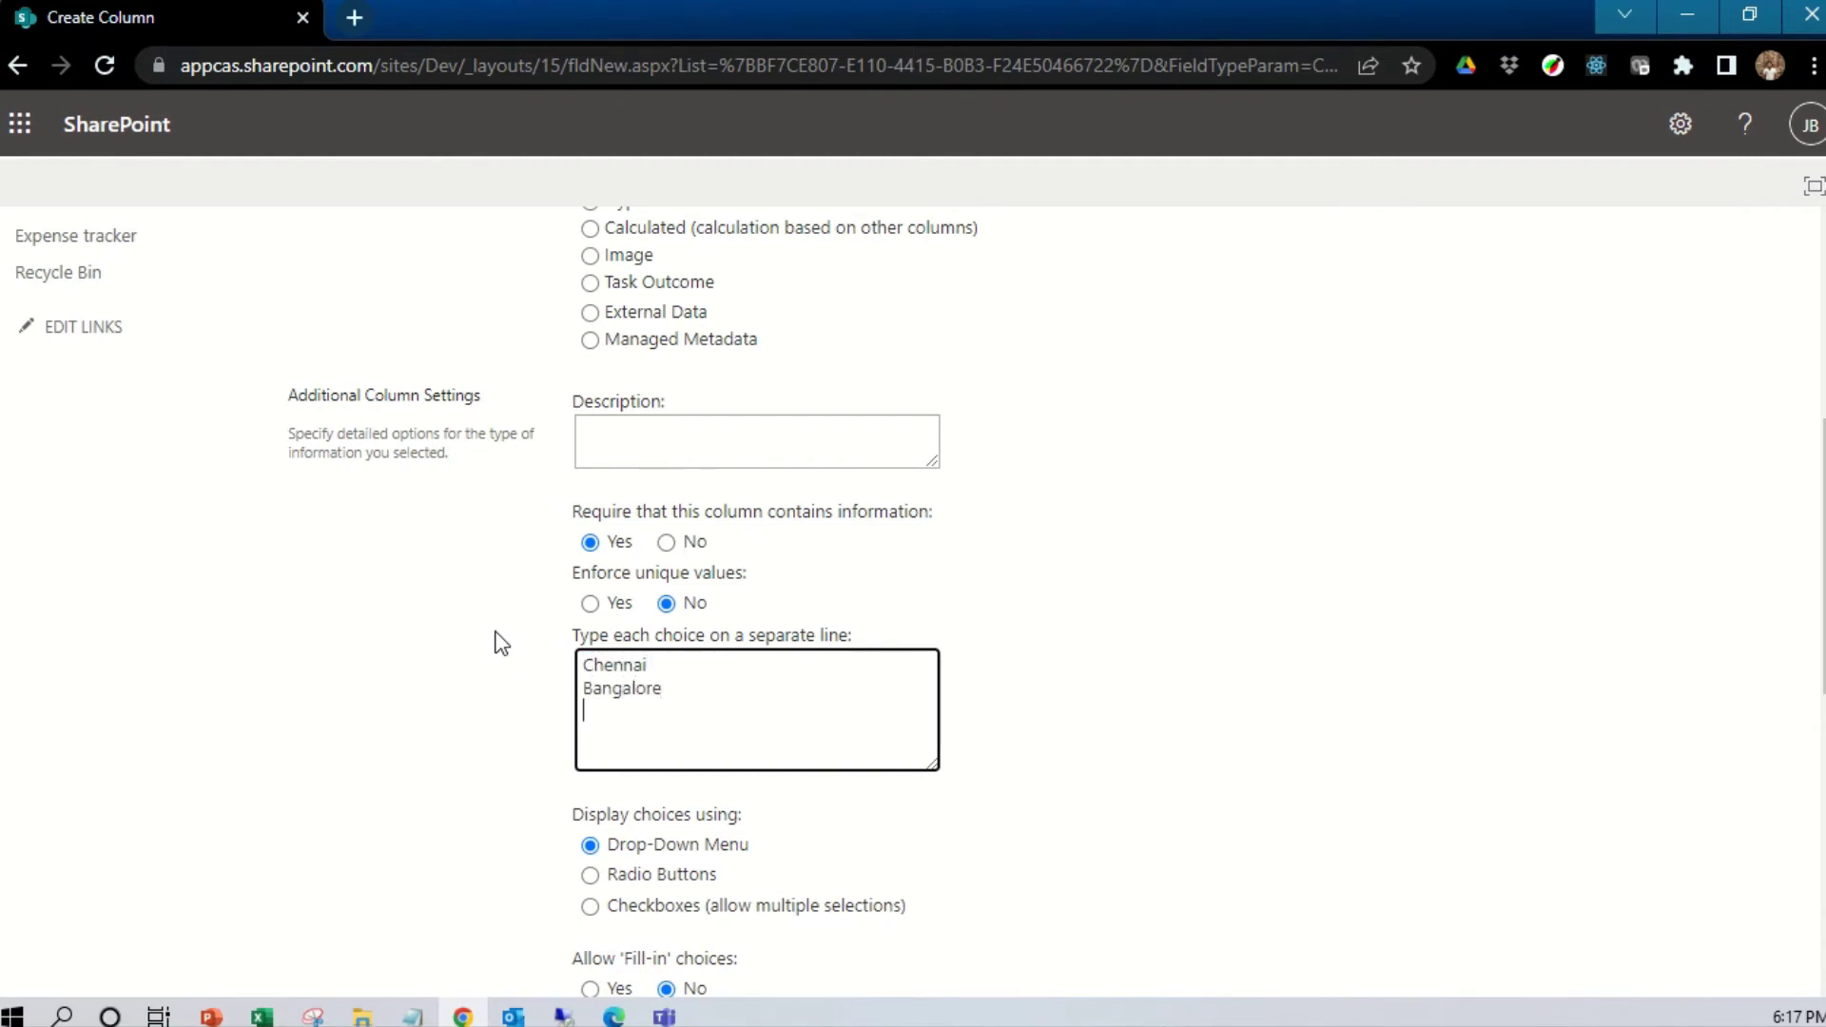
type("re Mumbai")
scroll(890, 766, "down", 2)
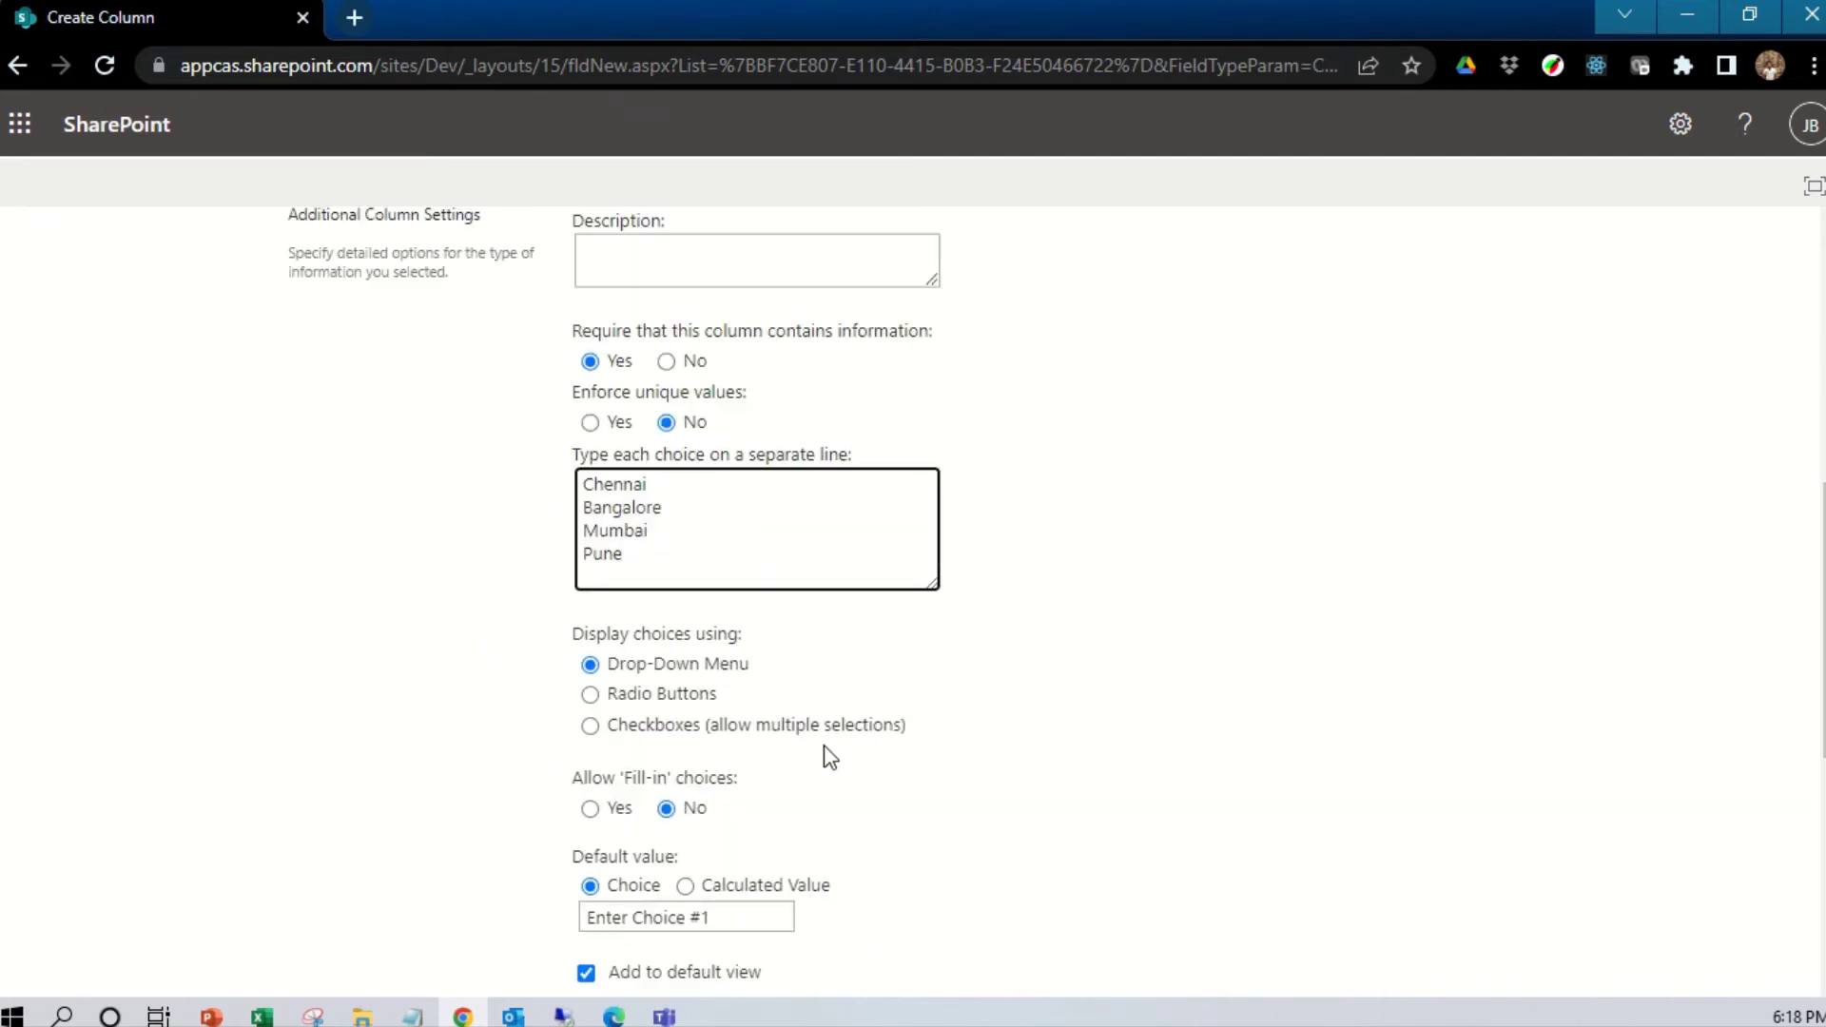
scroll(681, 546, "up", 4)
scroll(705, 571, "down", 6)
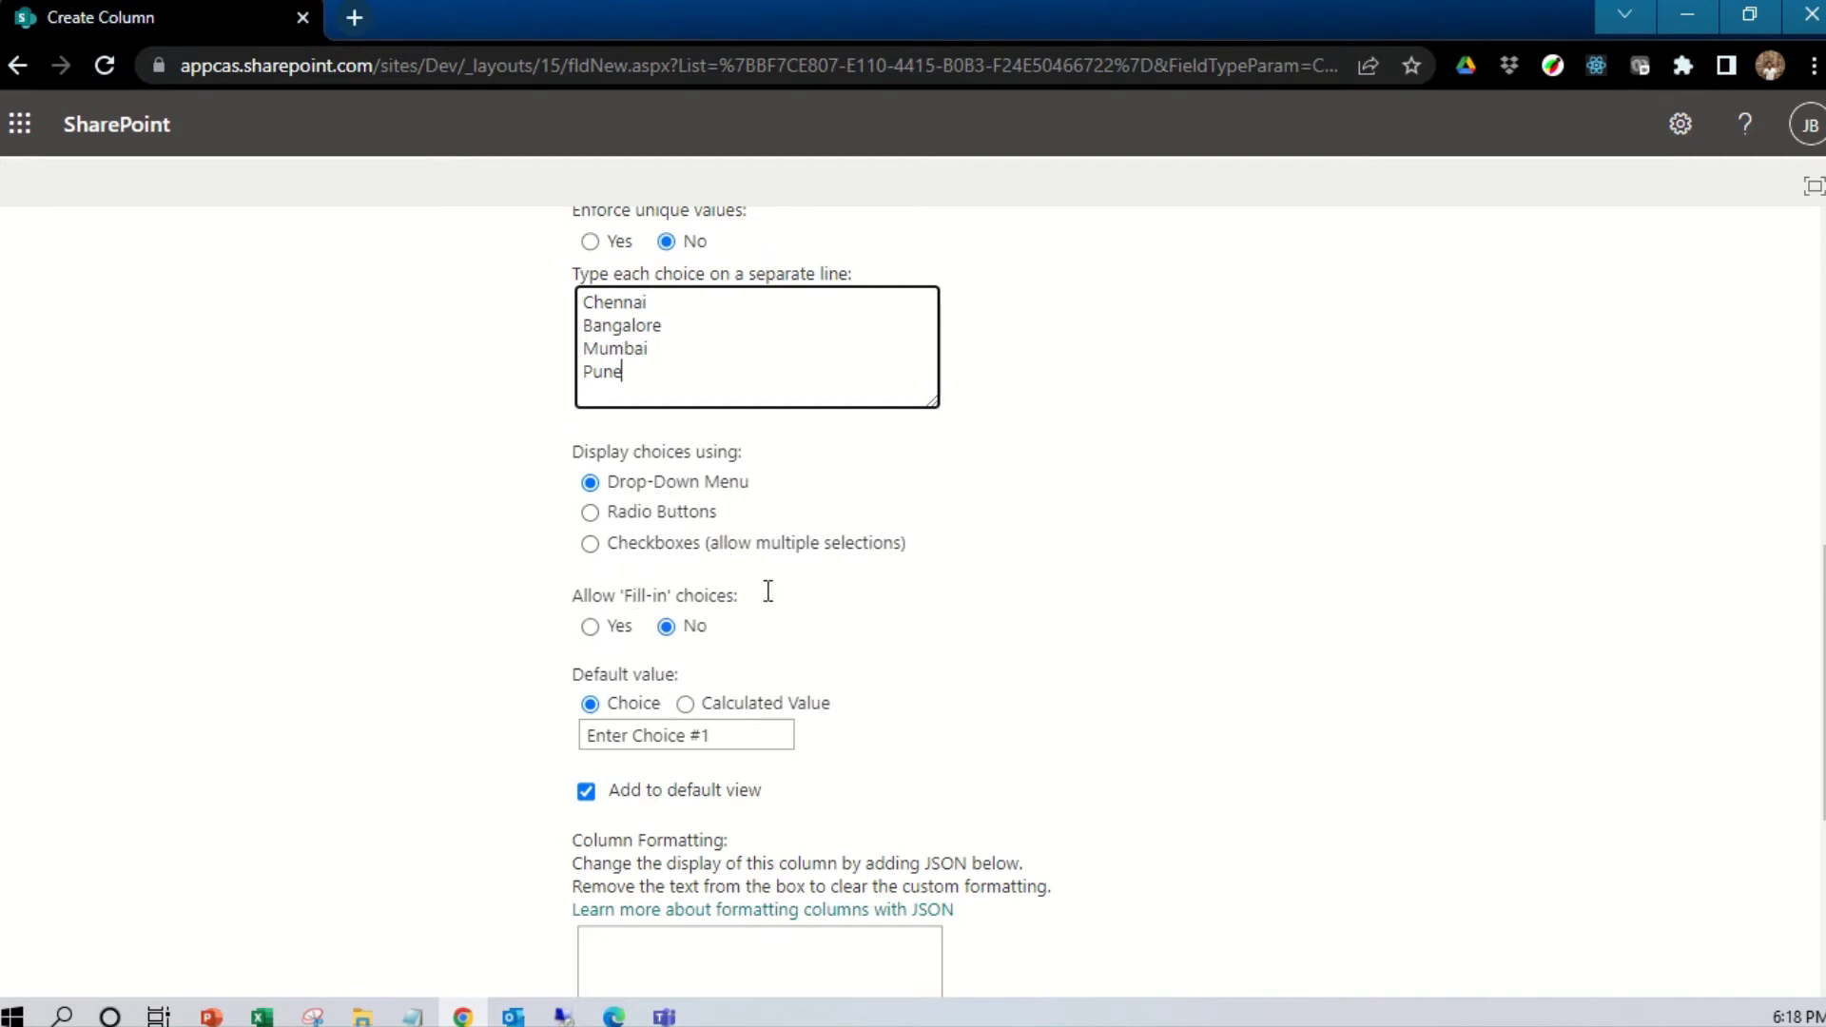
scroll(780, 609, "up", 2)
Finish the four Location choices and set Allow 'Fill-in' choices to Yes
left_click(957, 799)
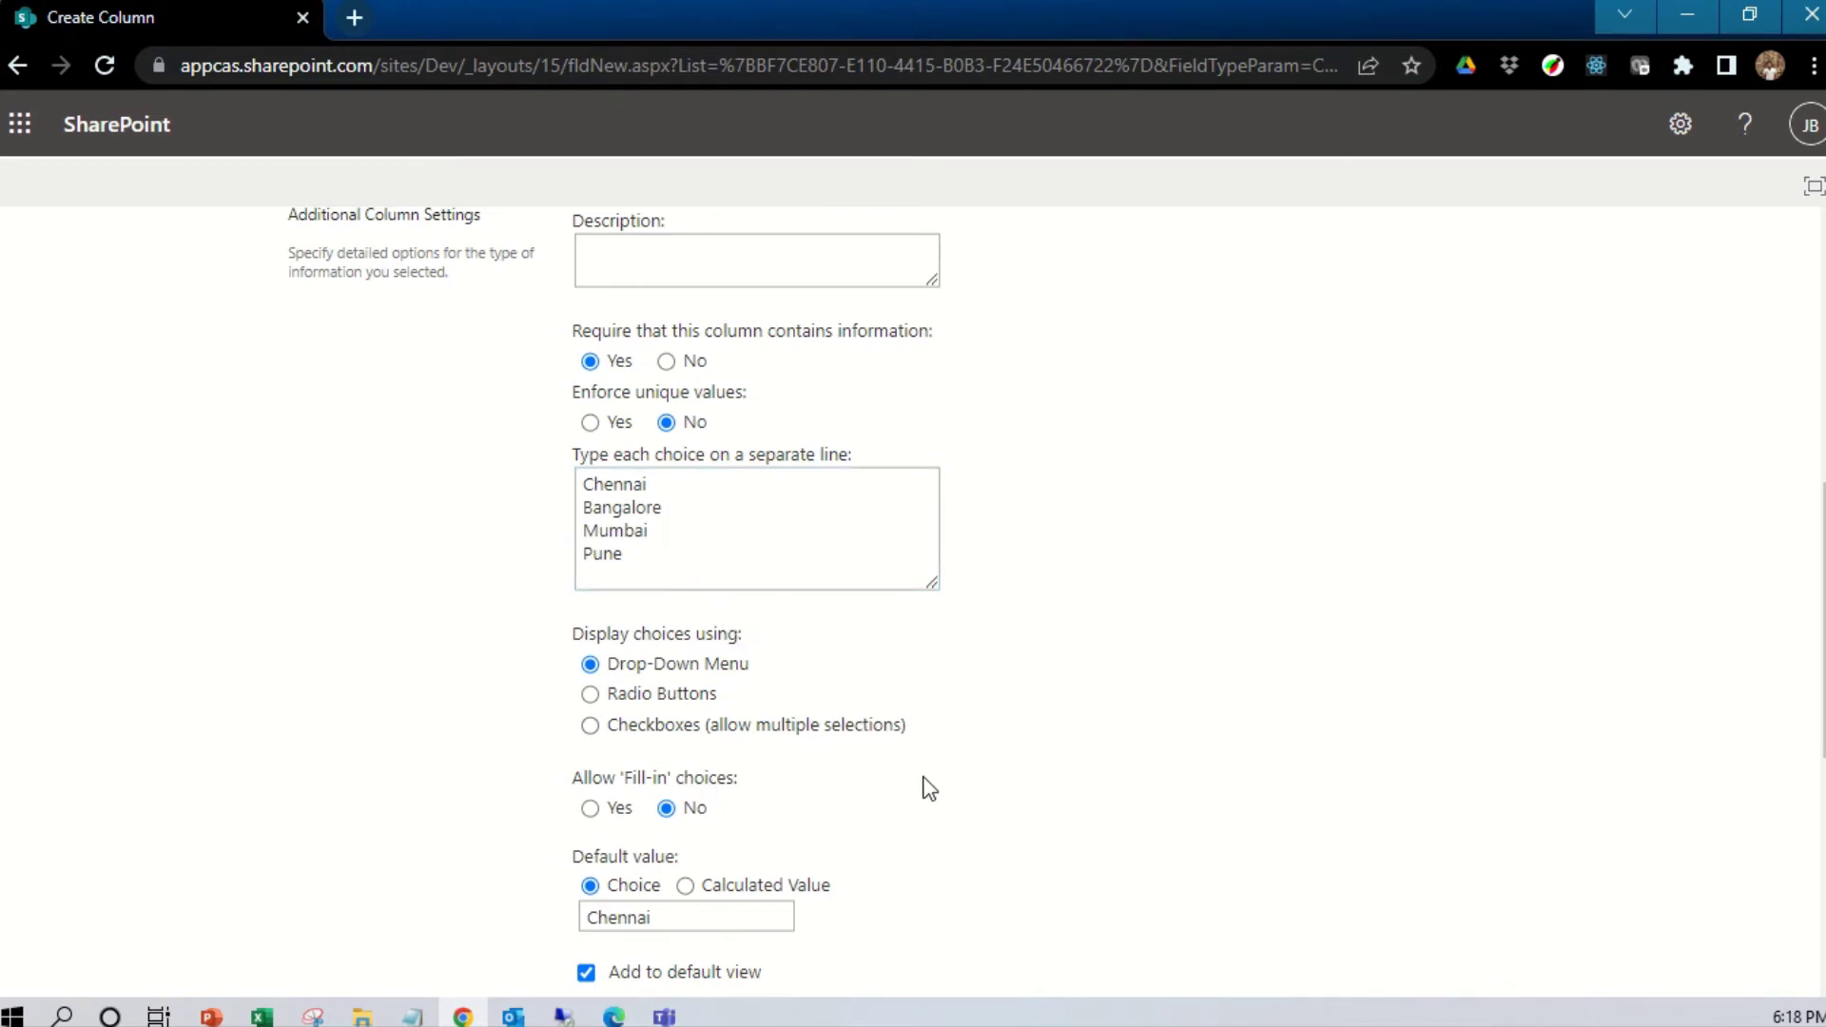
scroll(922, 794, "up", 5)
scroll(918, 734, "down", 5)
scroll(703, 591, "down", 3)
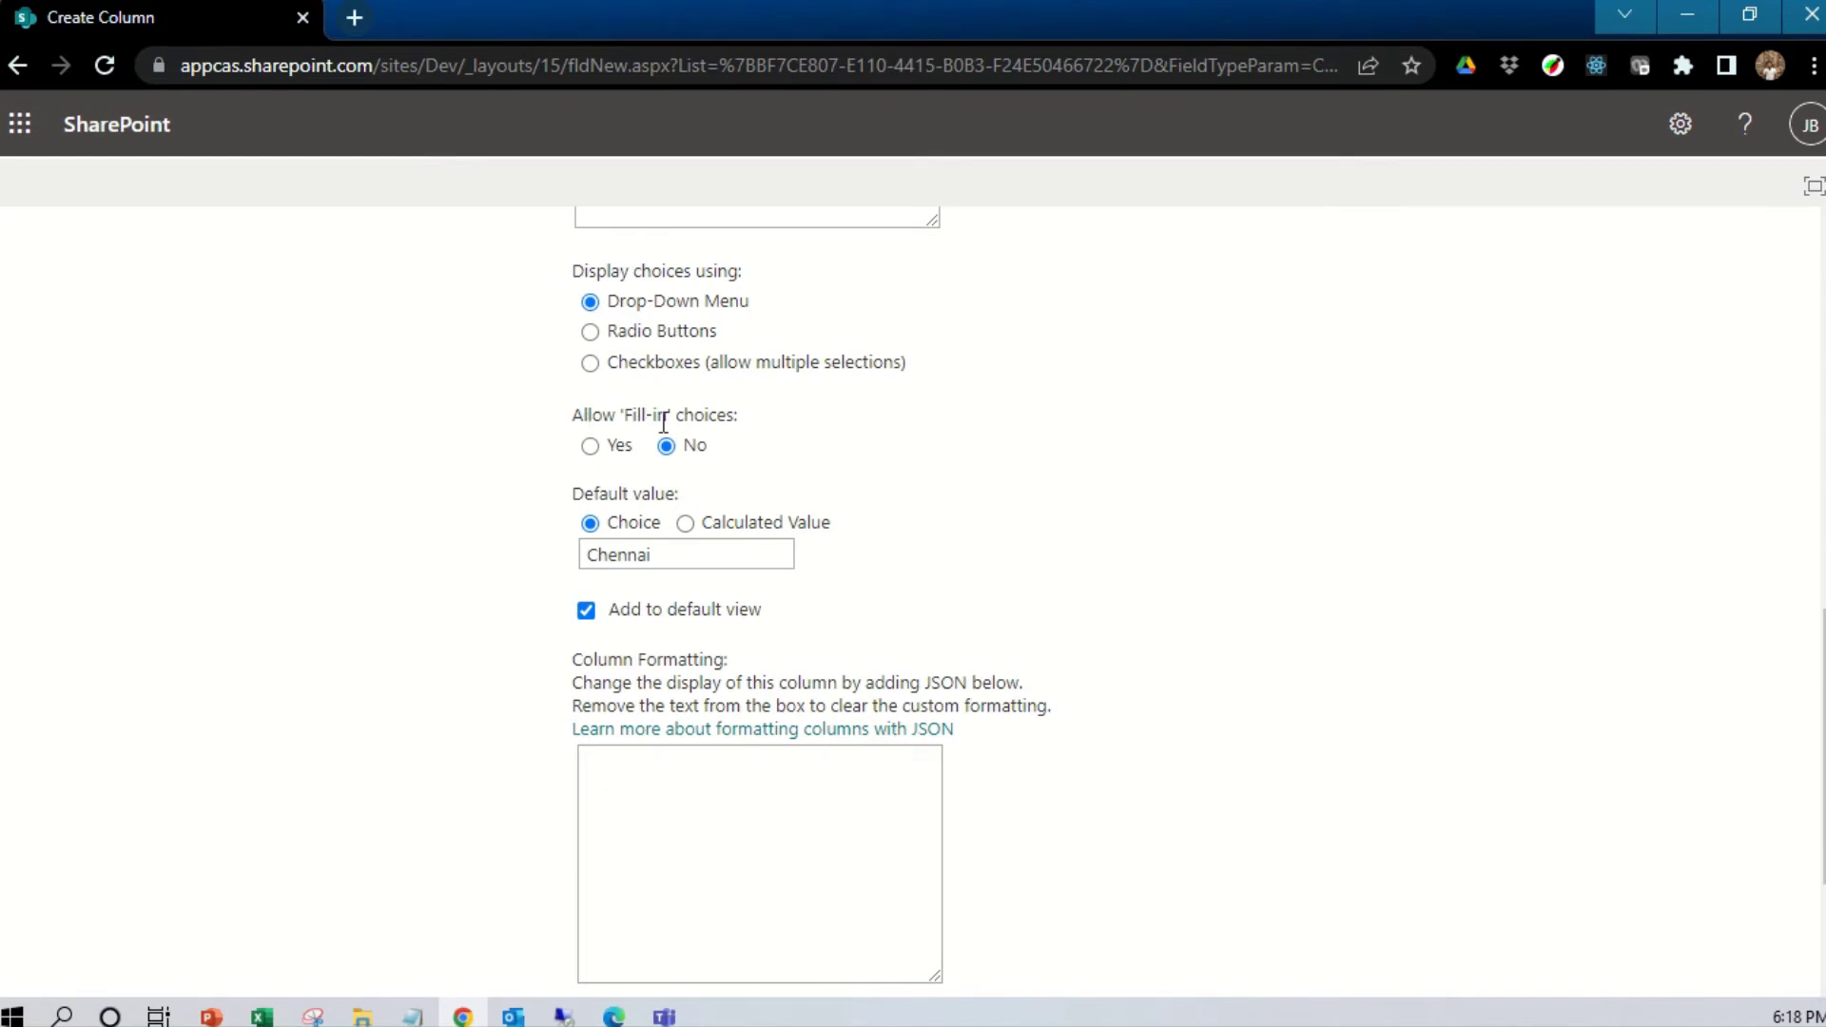
left_click(589, 446)
left_click(666, 446)
scroll(744, 586, "up", 5)
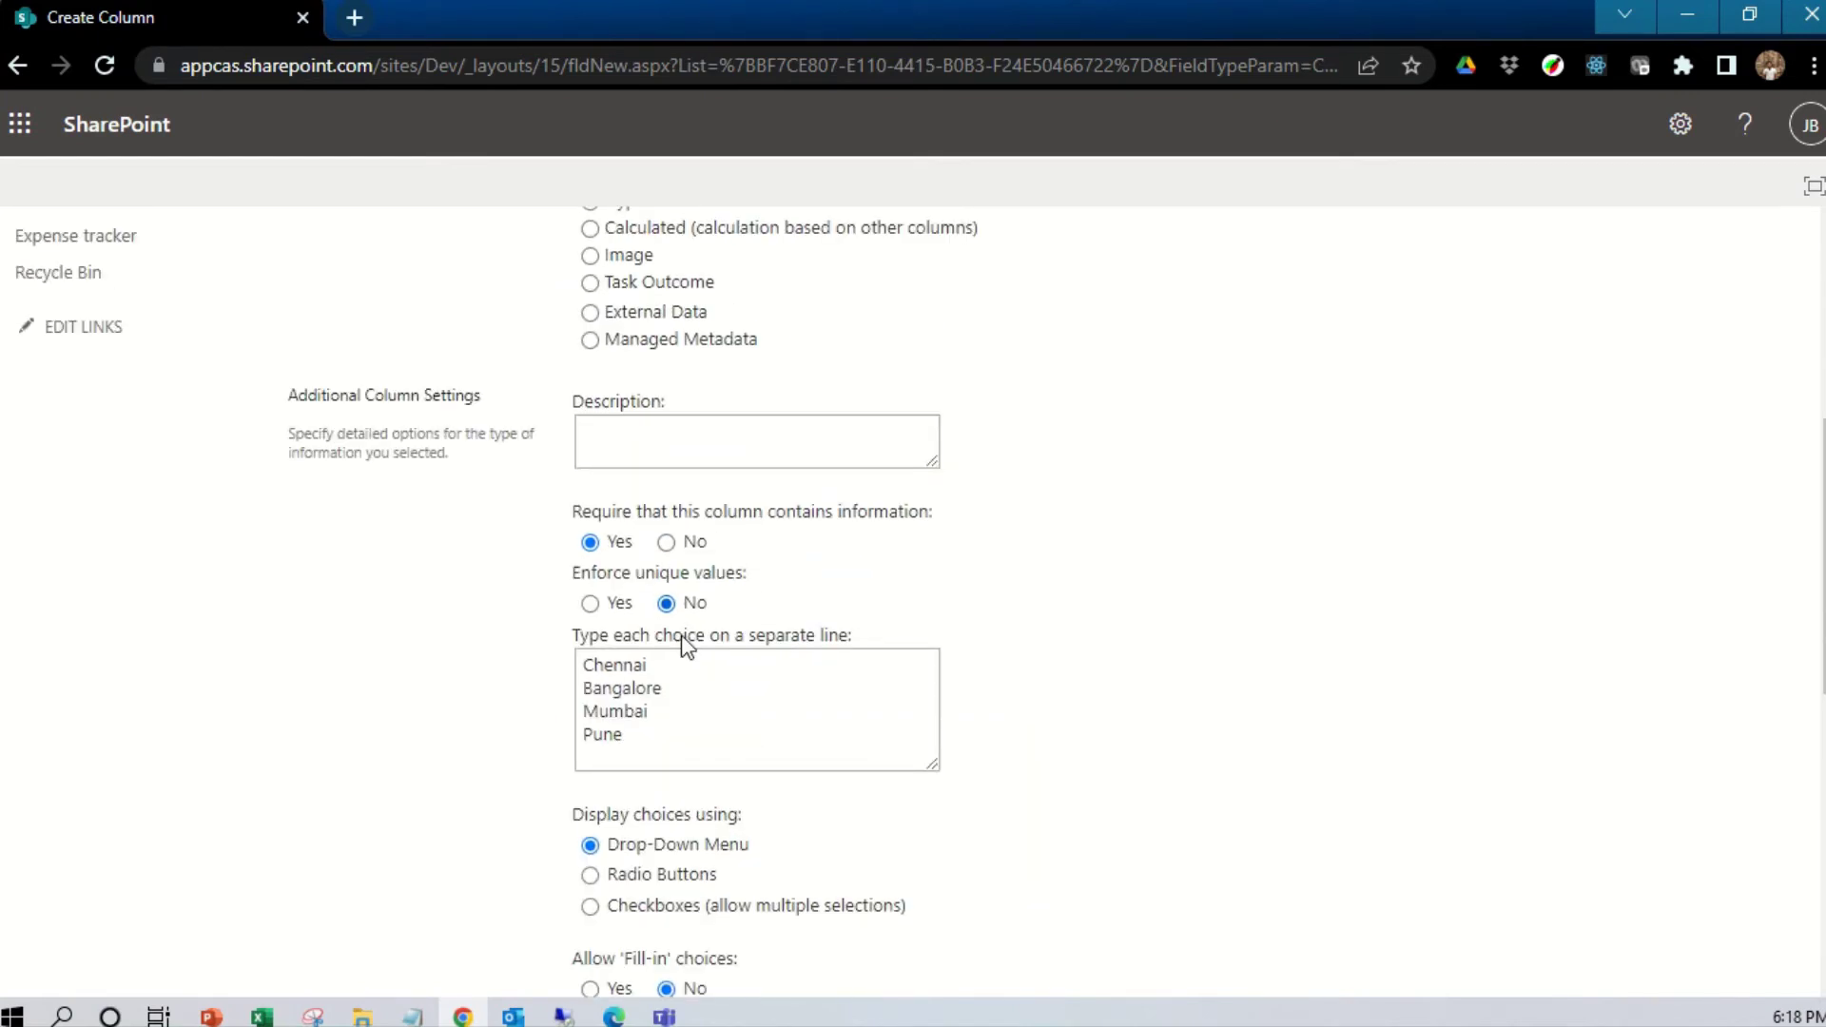
scroll(678, 712, "down", 3)
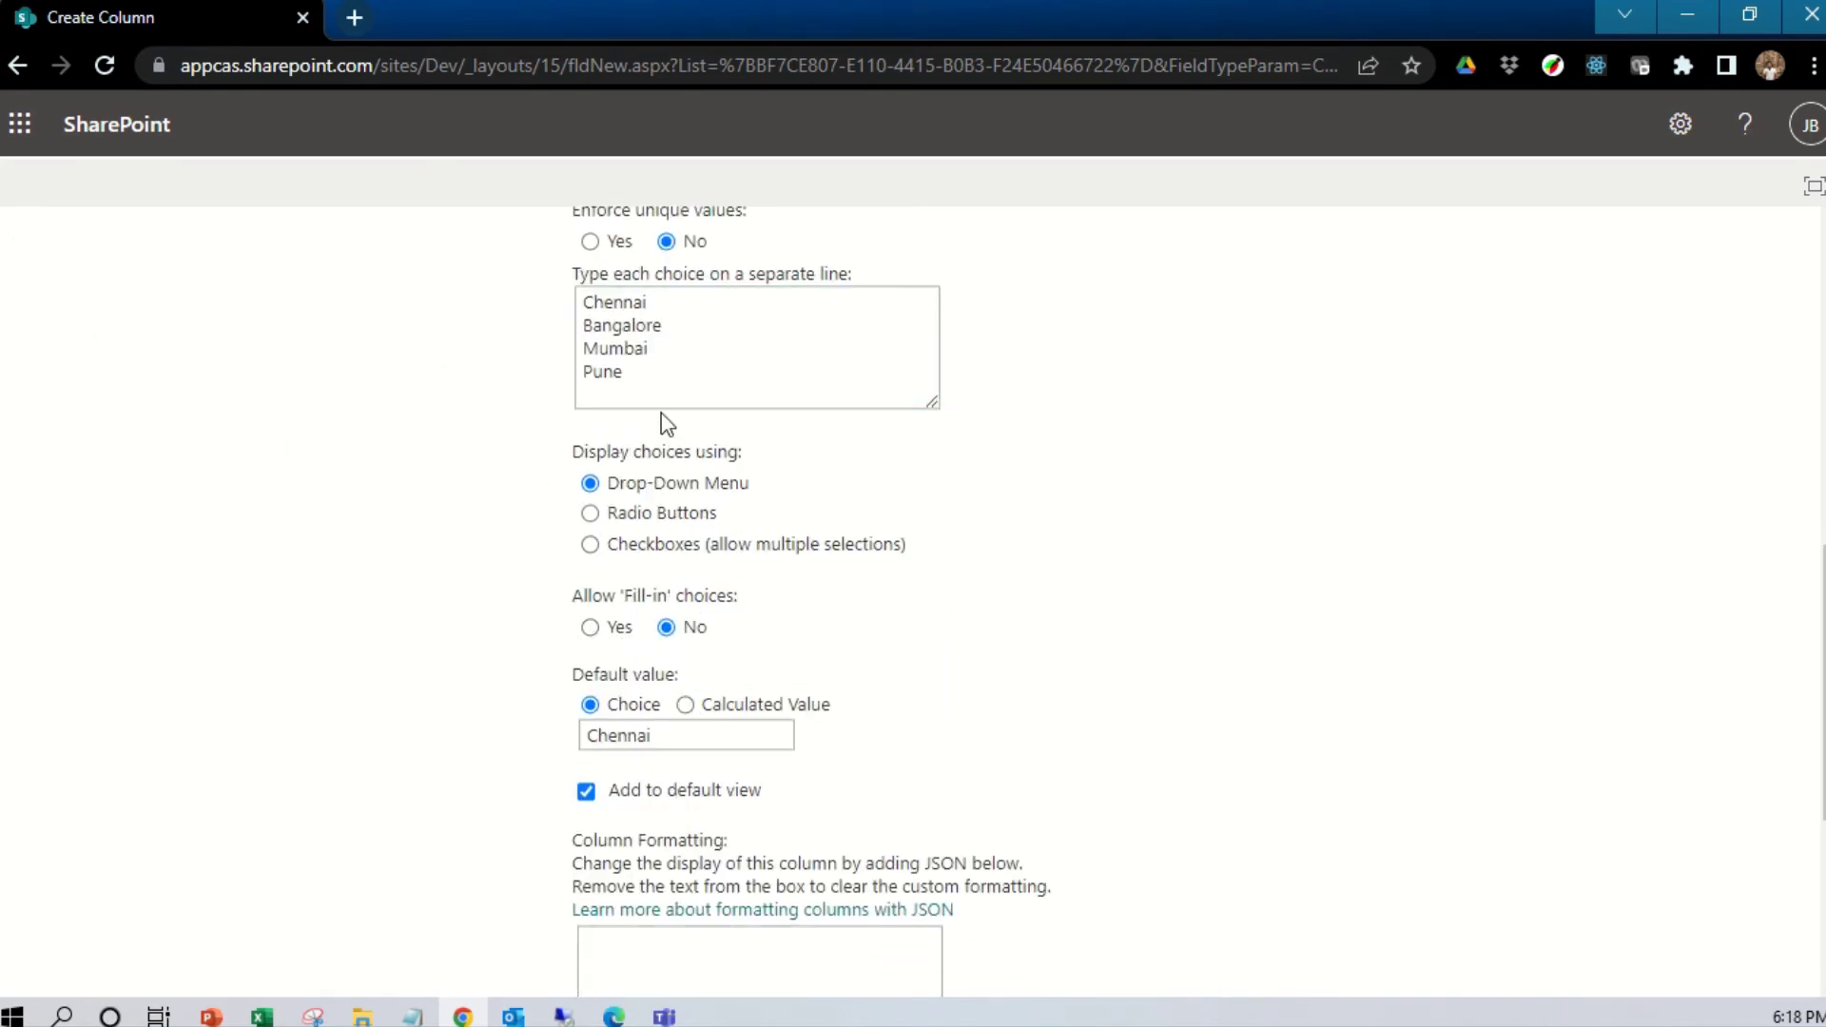
left_click(592, 627)
scroll(763, 709, "down", 2)
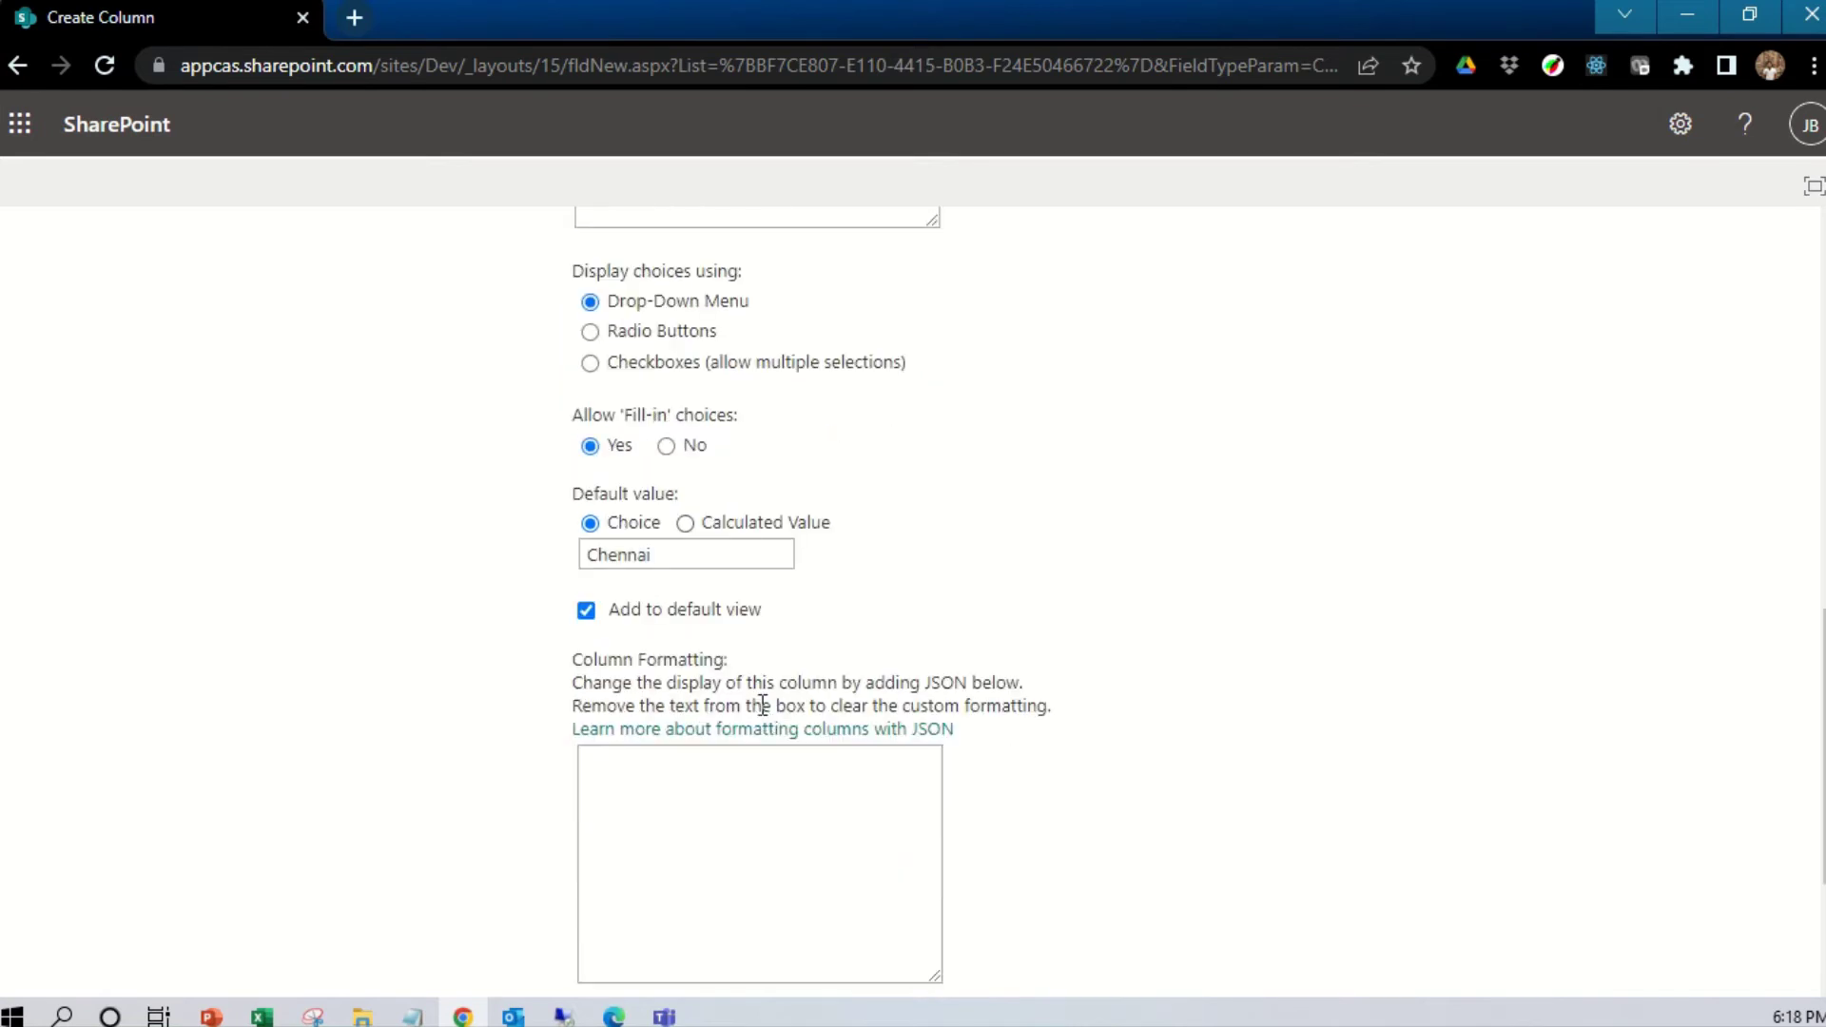
scroll(738, 583, "up", 6)
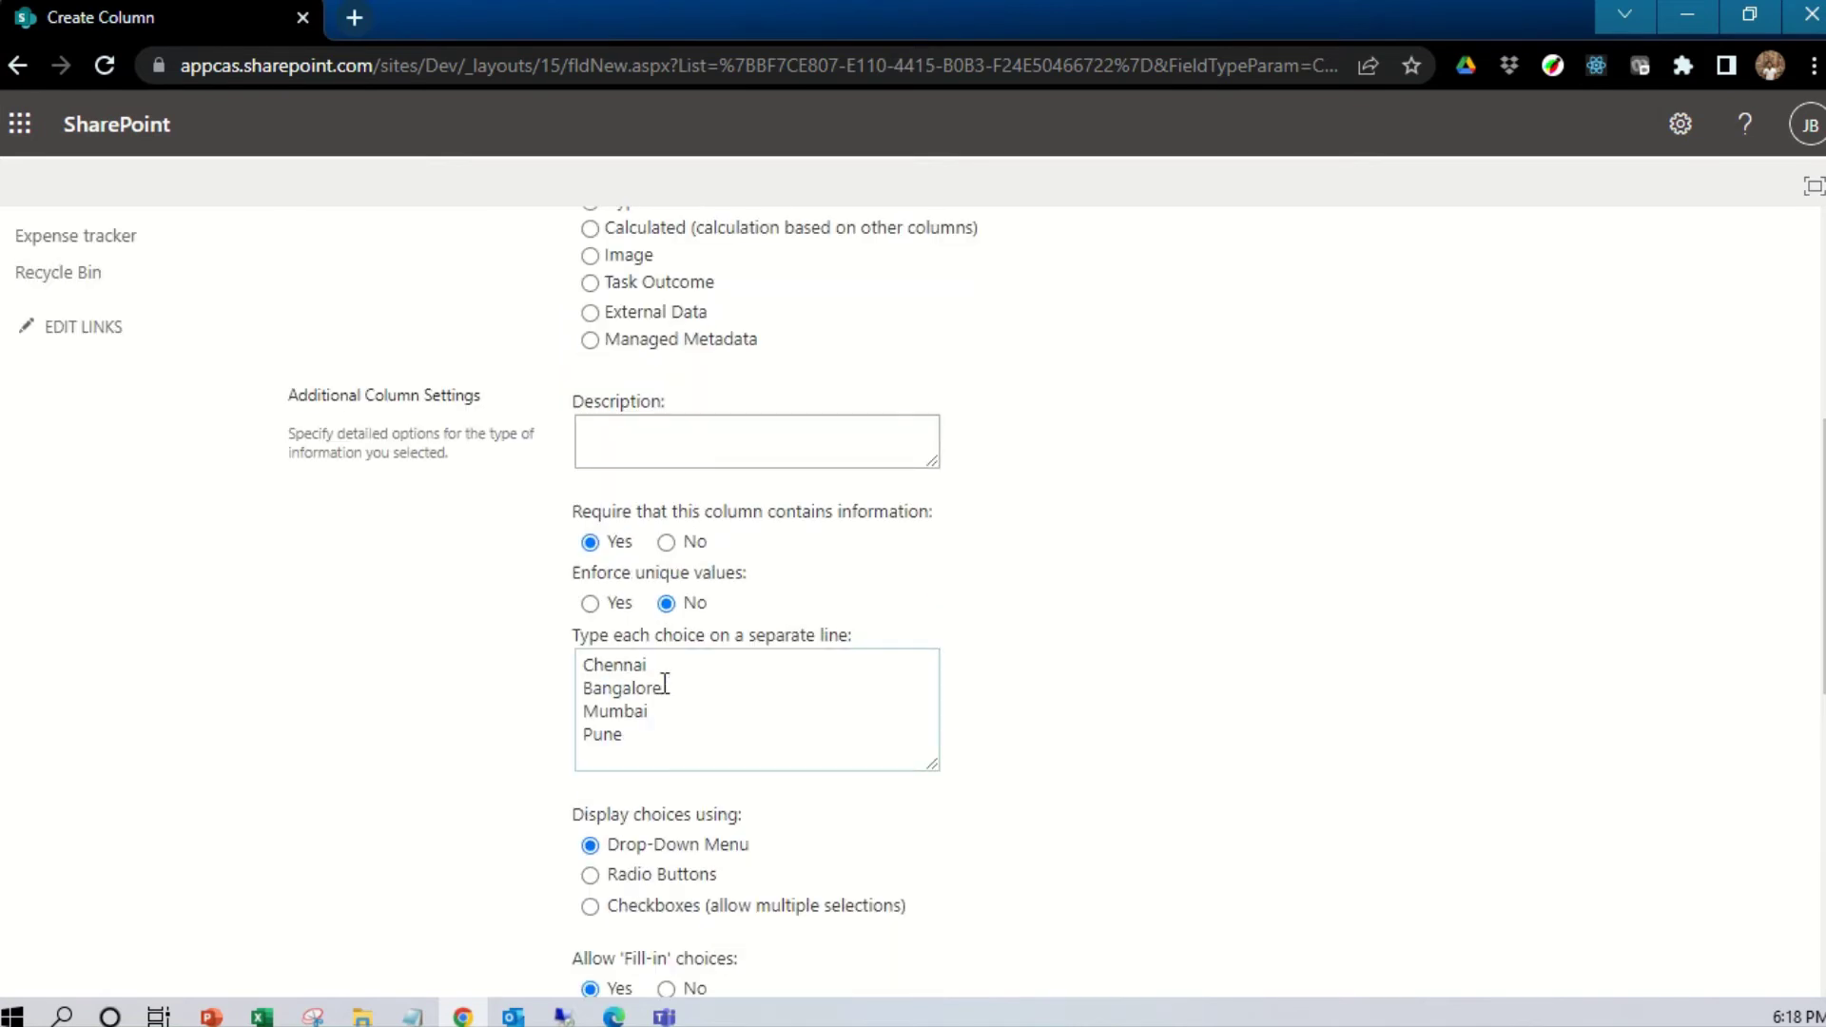
scroll(678, 682, "down", 4)
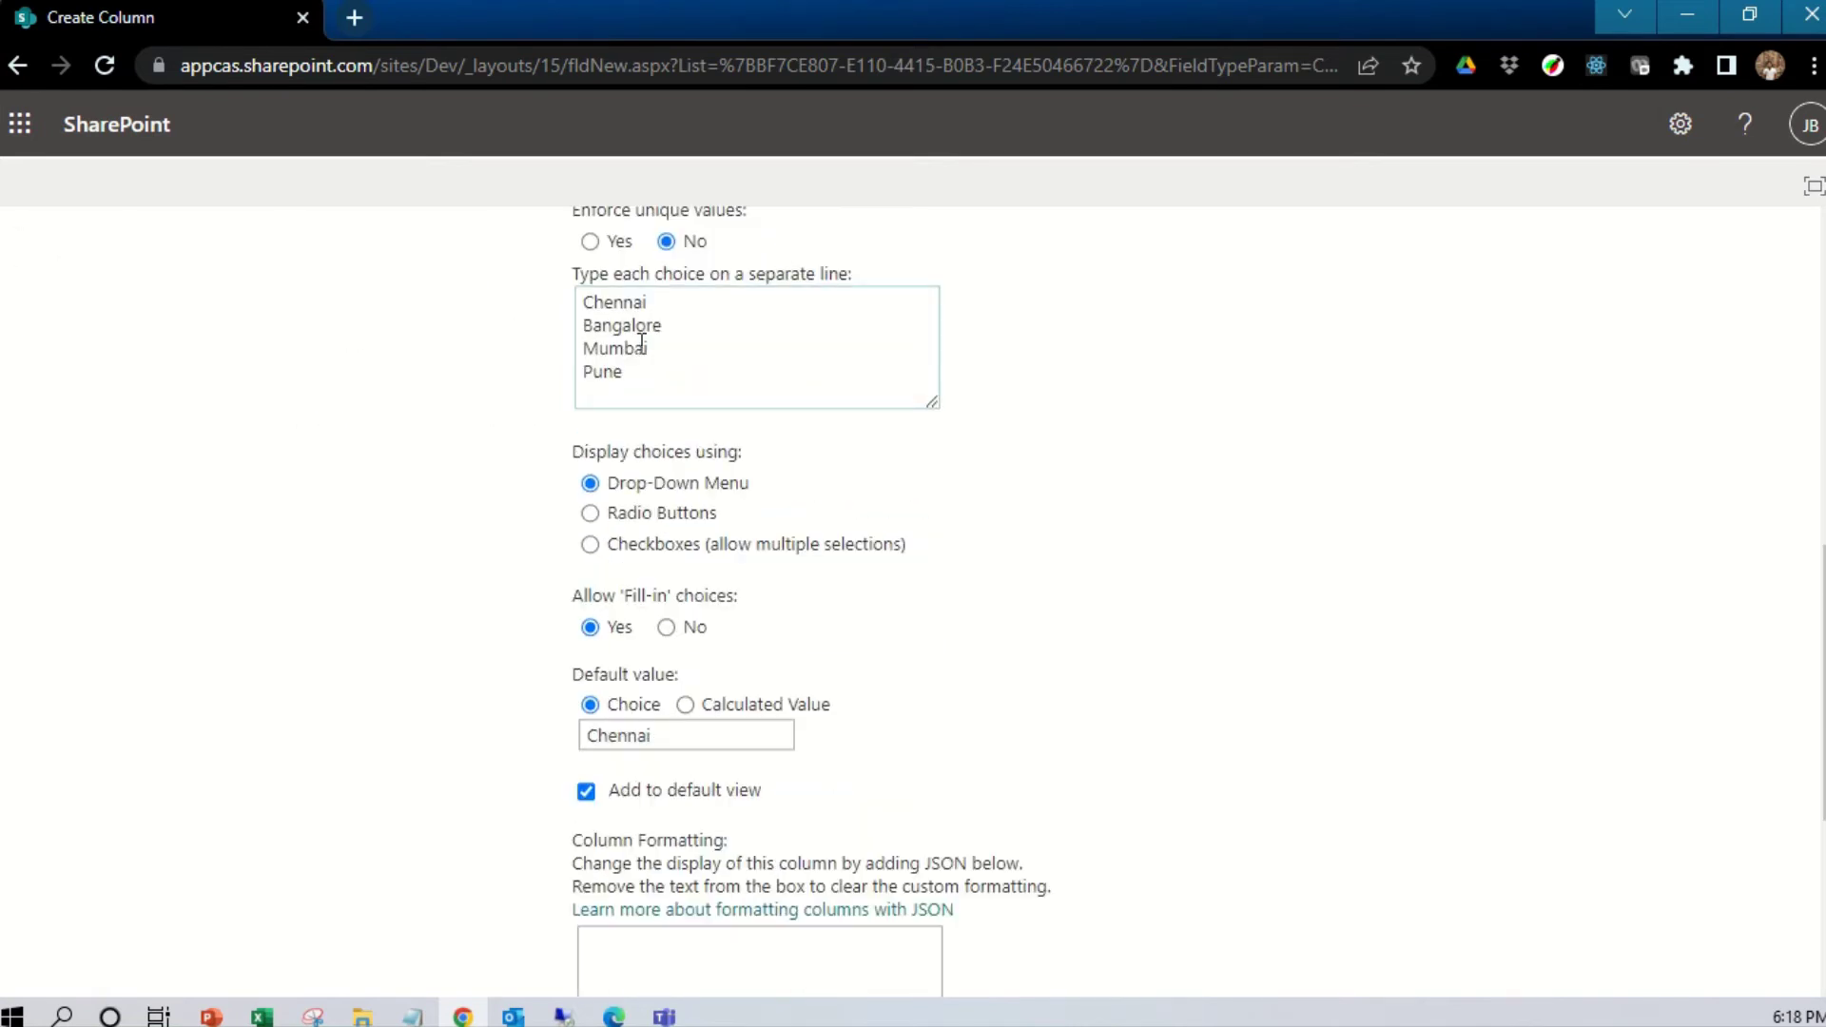
scroll(647, 666, "down", 2)
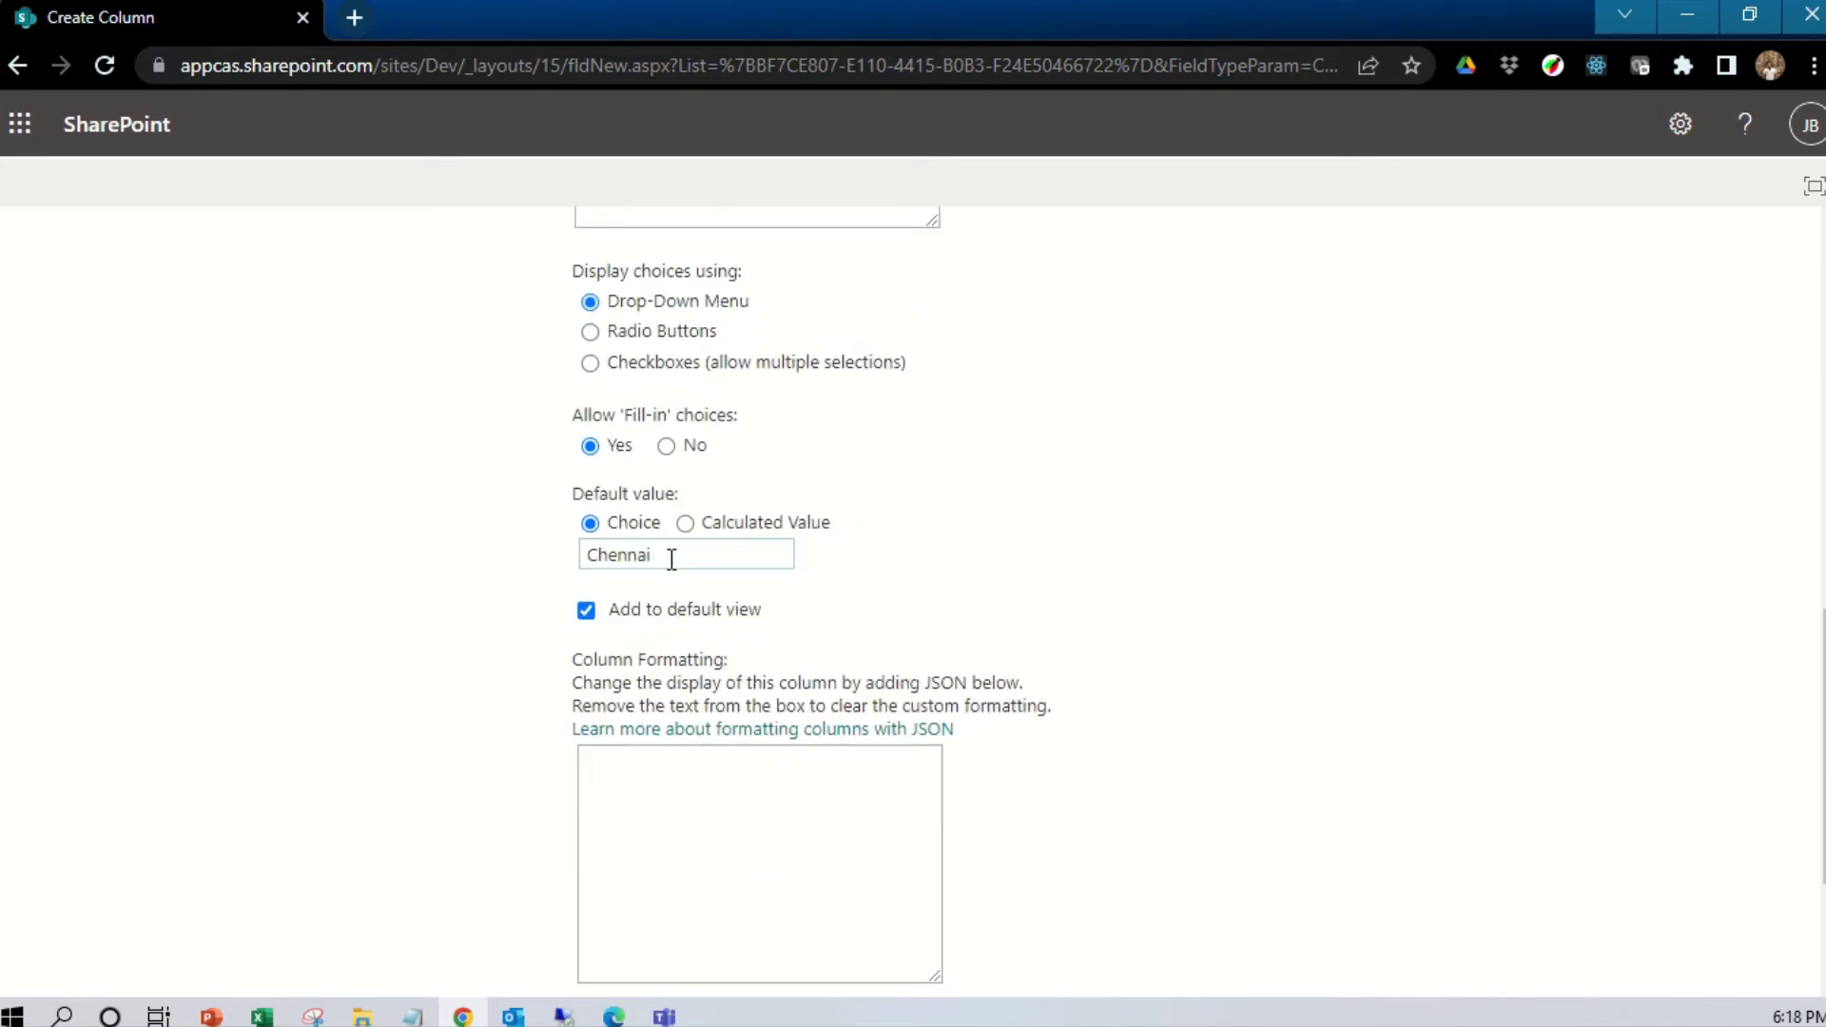
Clear the Chennai default value and create the Location column
double_click(672, 560)
key("BackSpace")
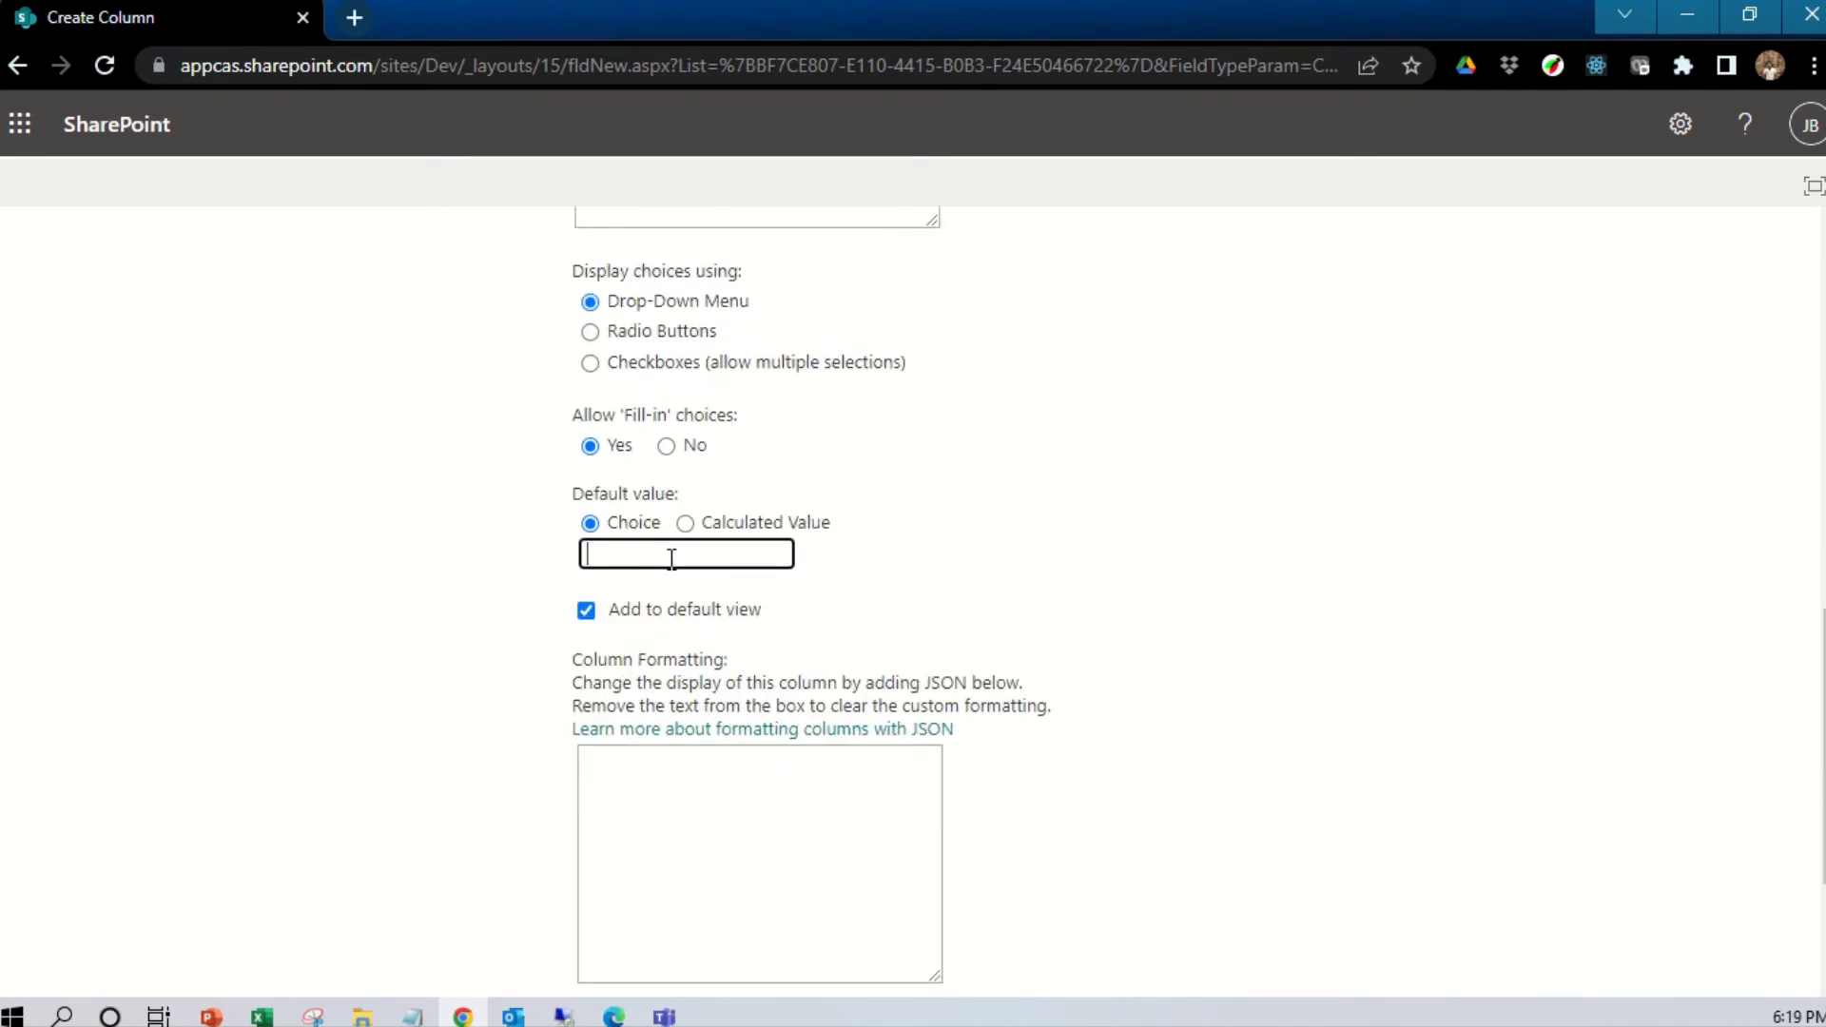
left_click(986, 556)
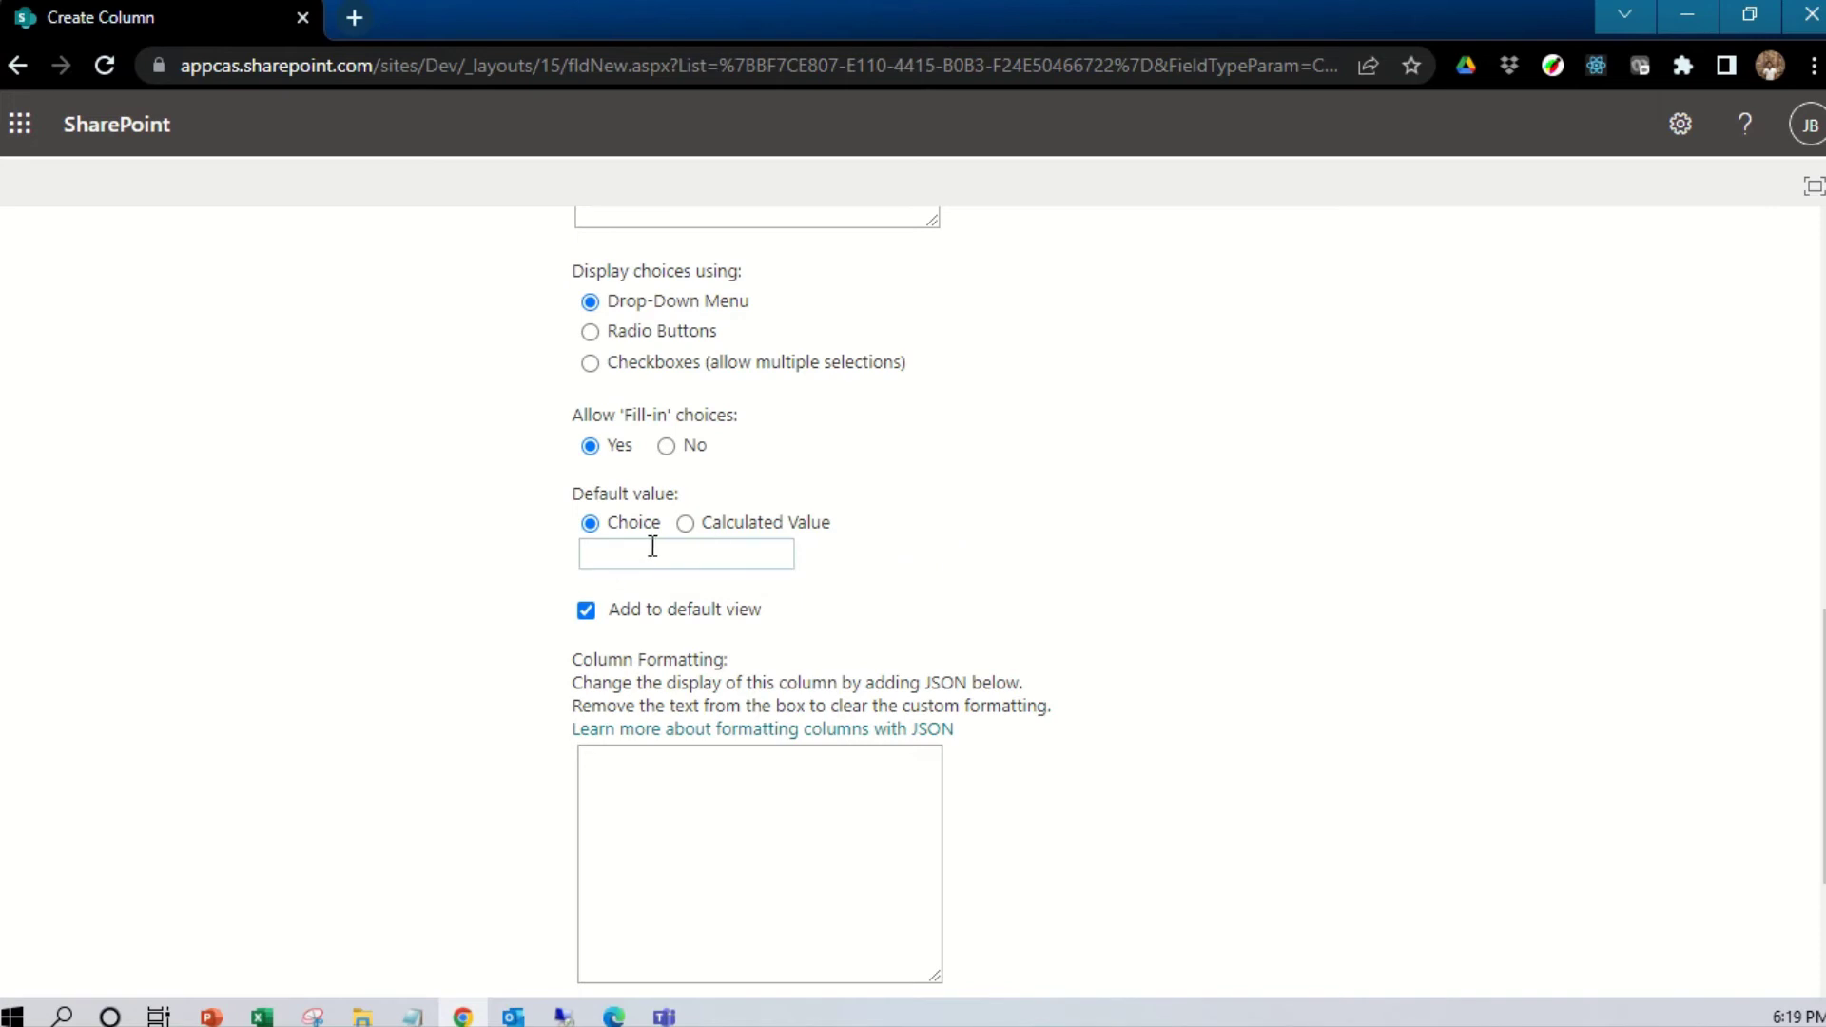
scroll(844, 504, "up", 2)
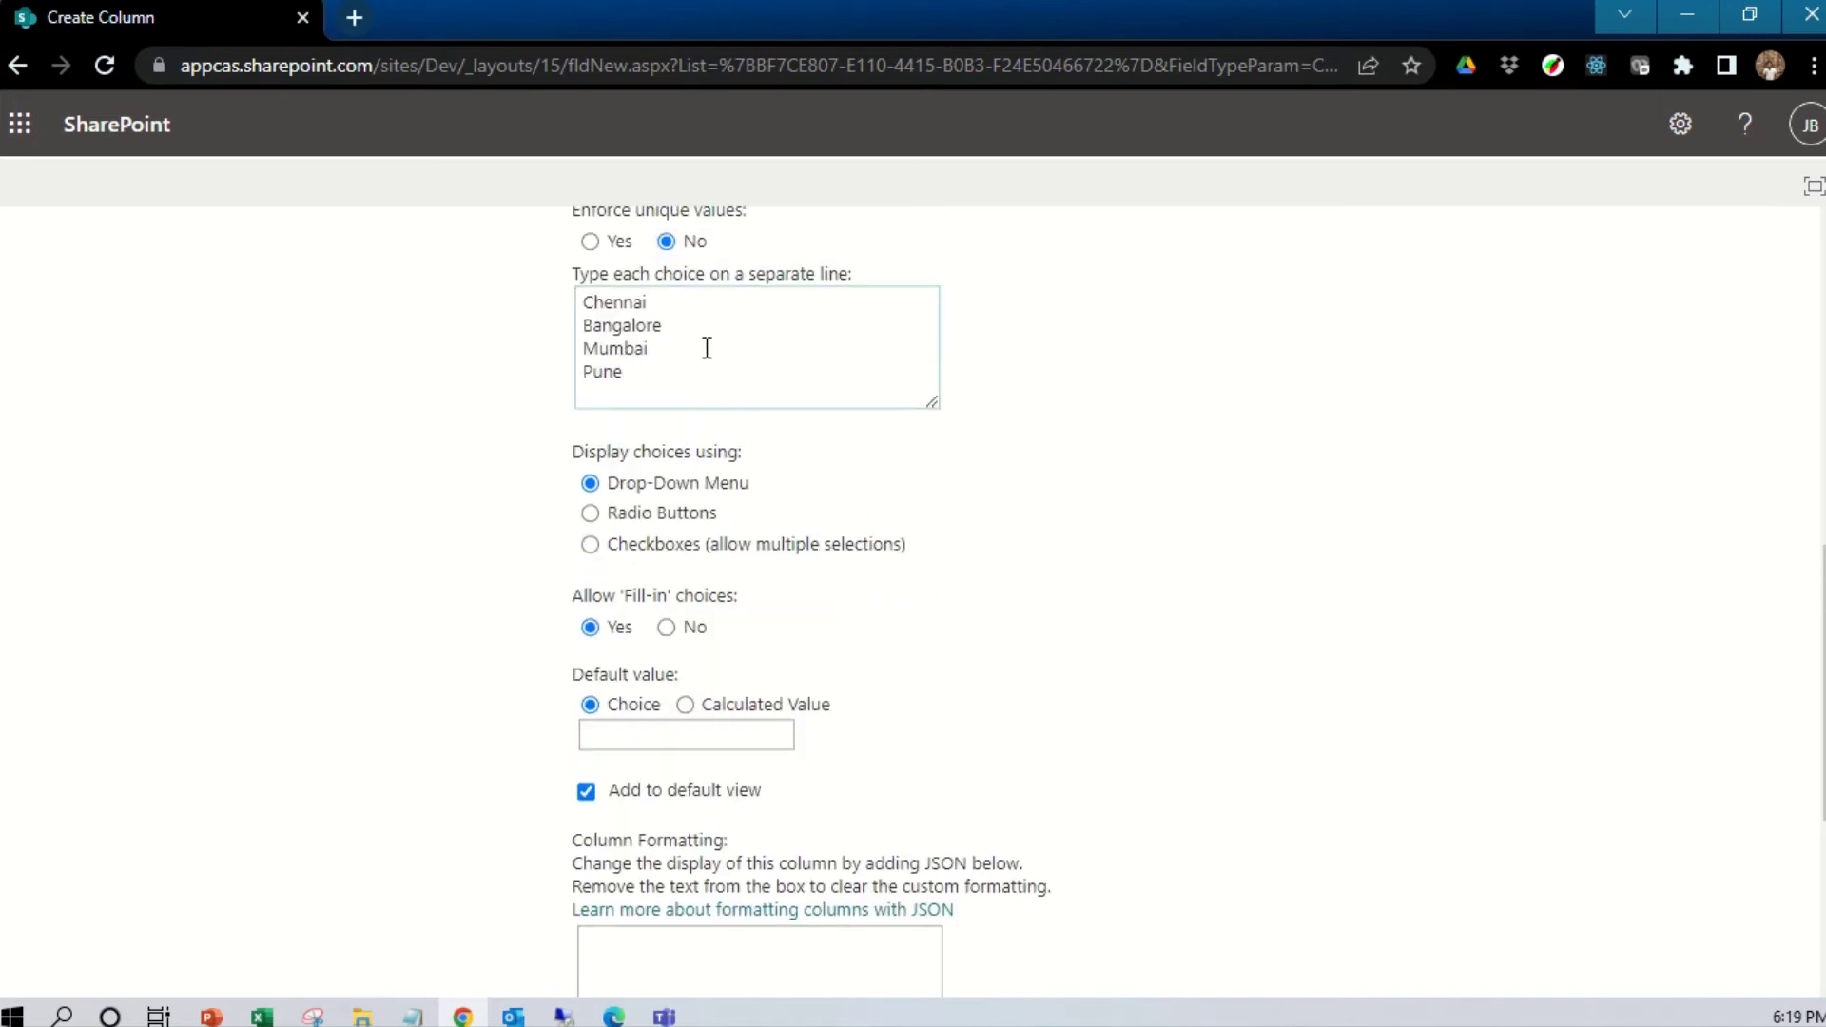
scroll(623, 728, "down", 4)
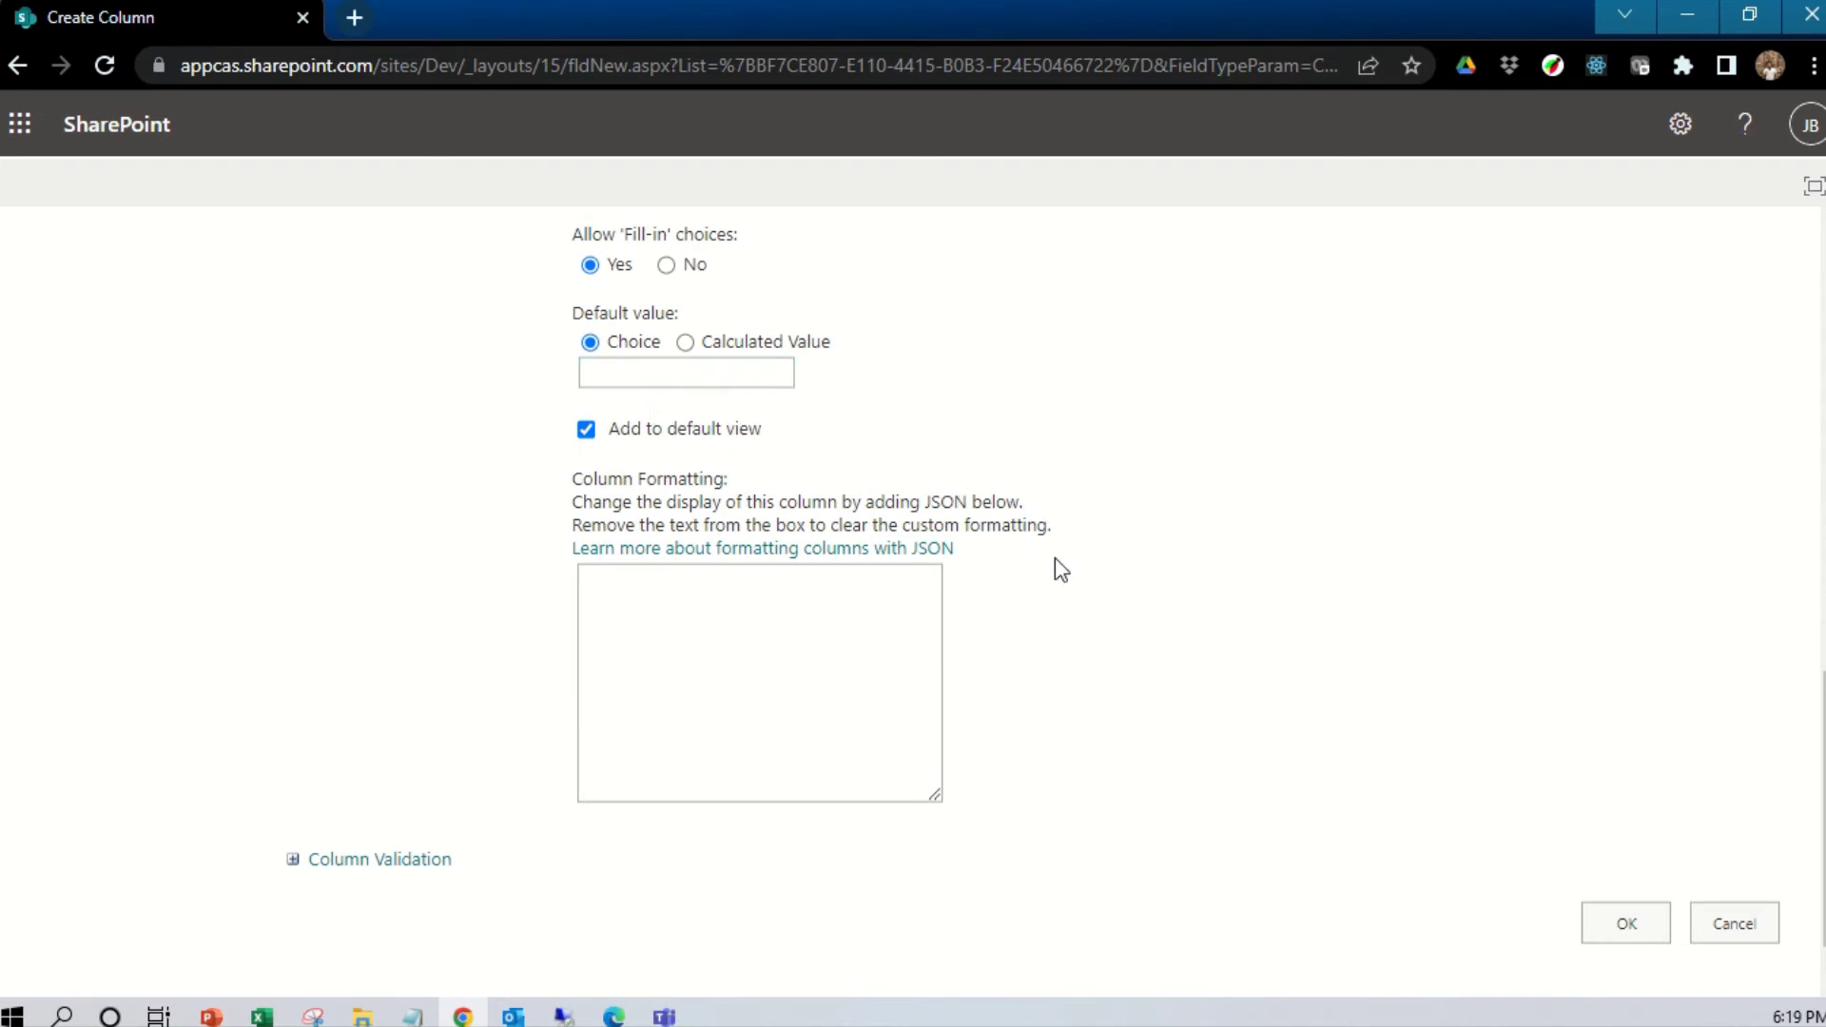
left_click(1610, 922)
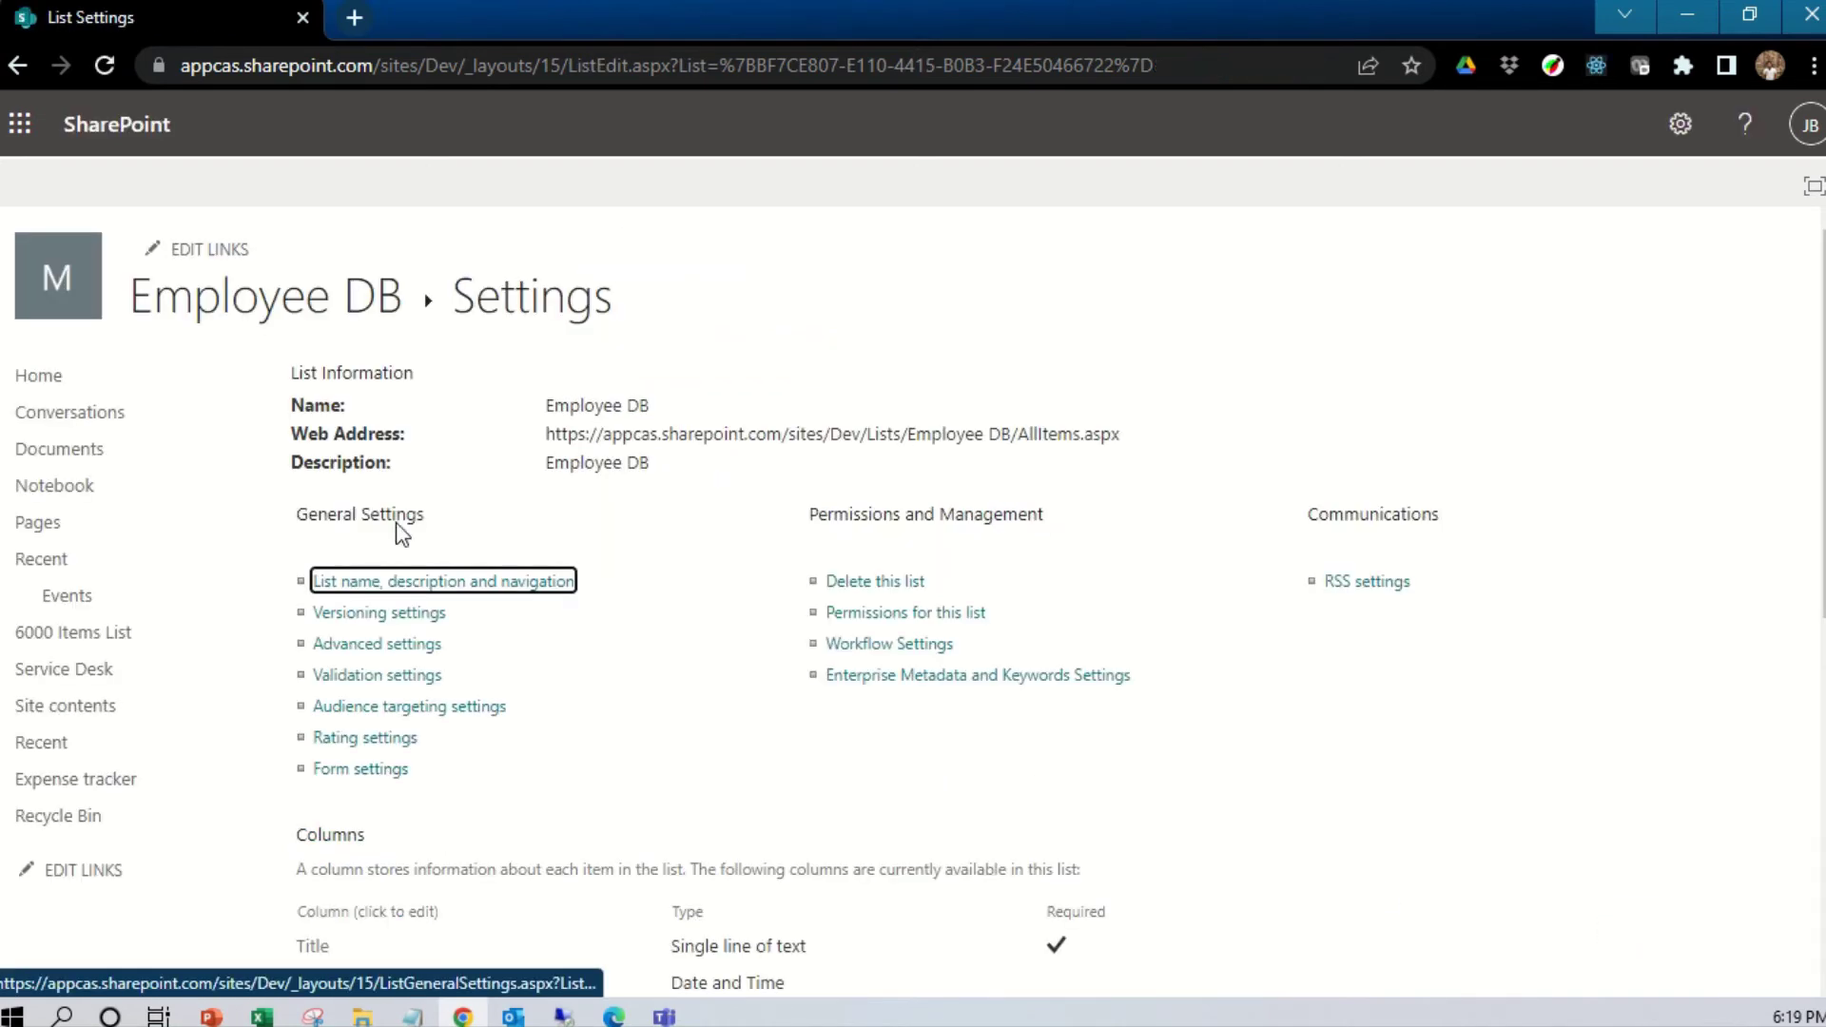
Return to the Employee DB list and start a new item
left_click(322, 309)
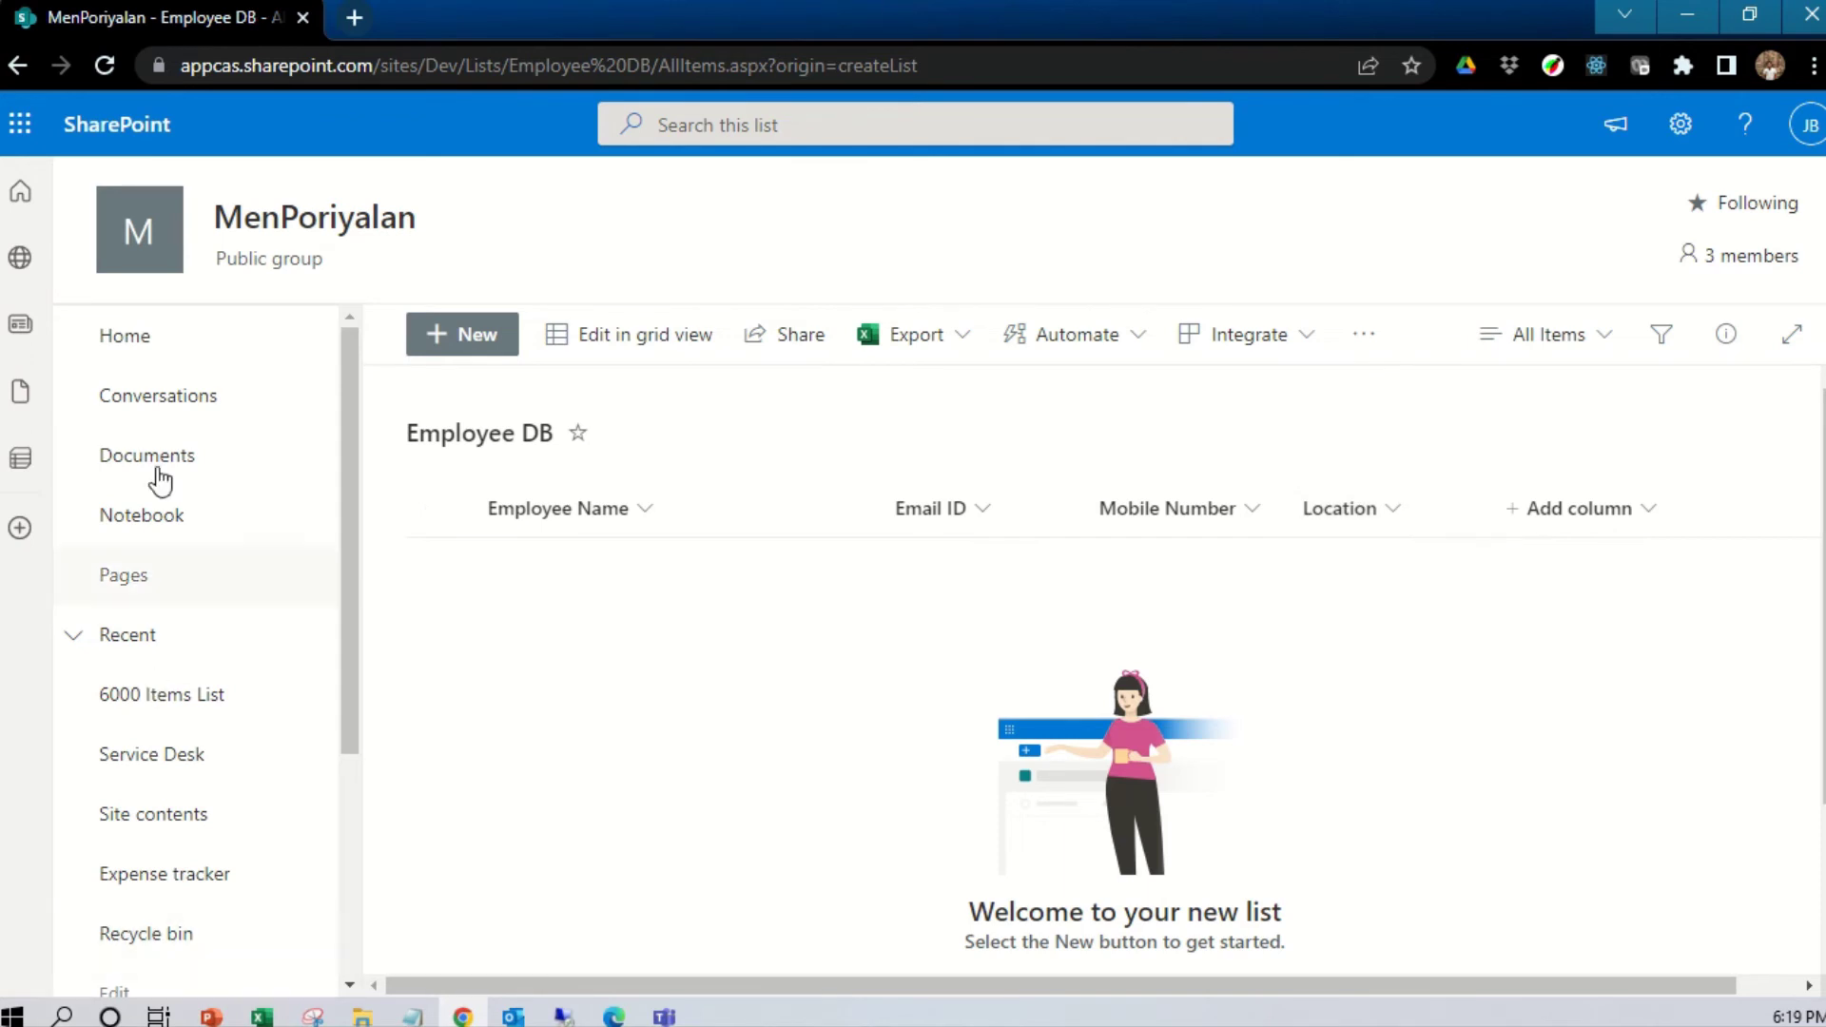
left_click(478, 350)
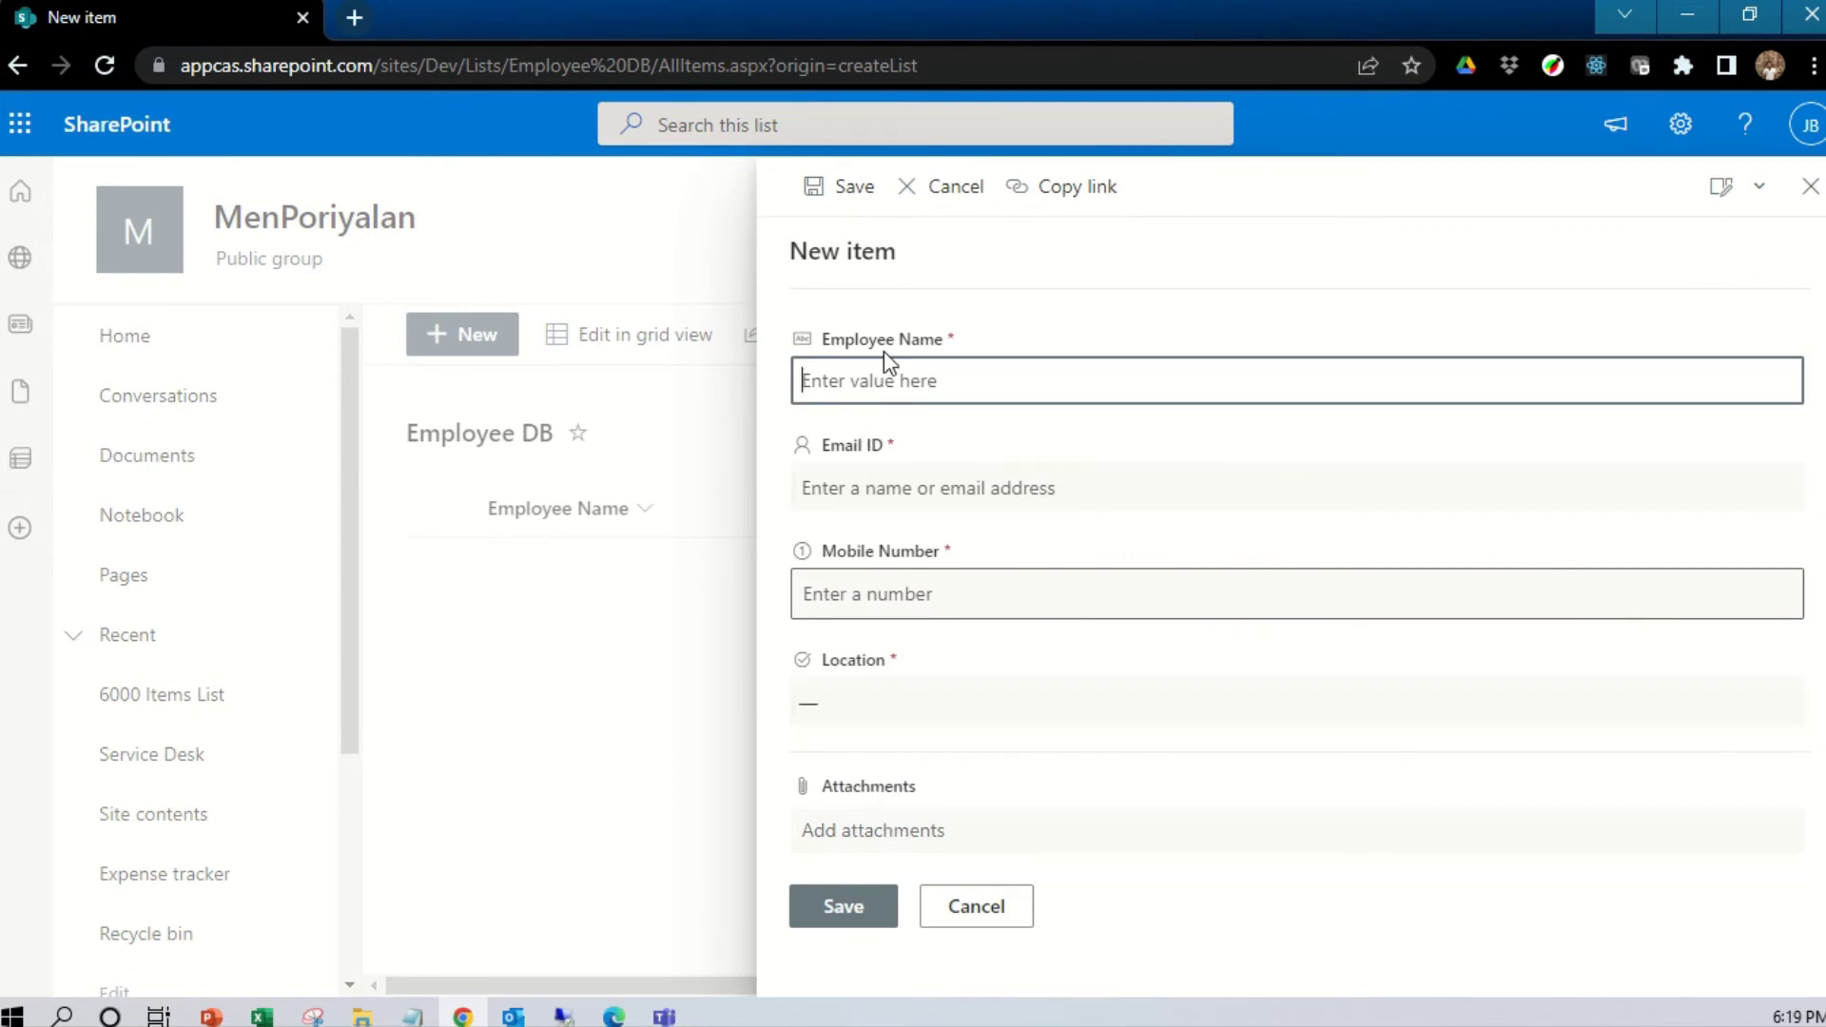
Enter the employee's name, Email ID person, mobile number and Chennai location, then save
type("Jegan")
key("Tab")
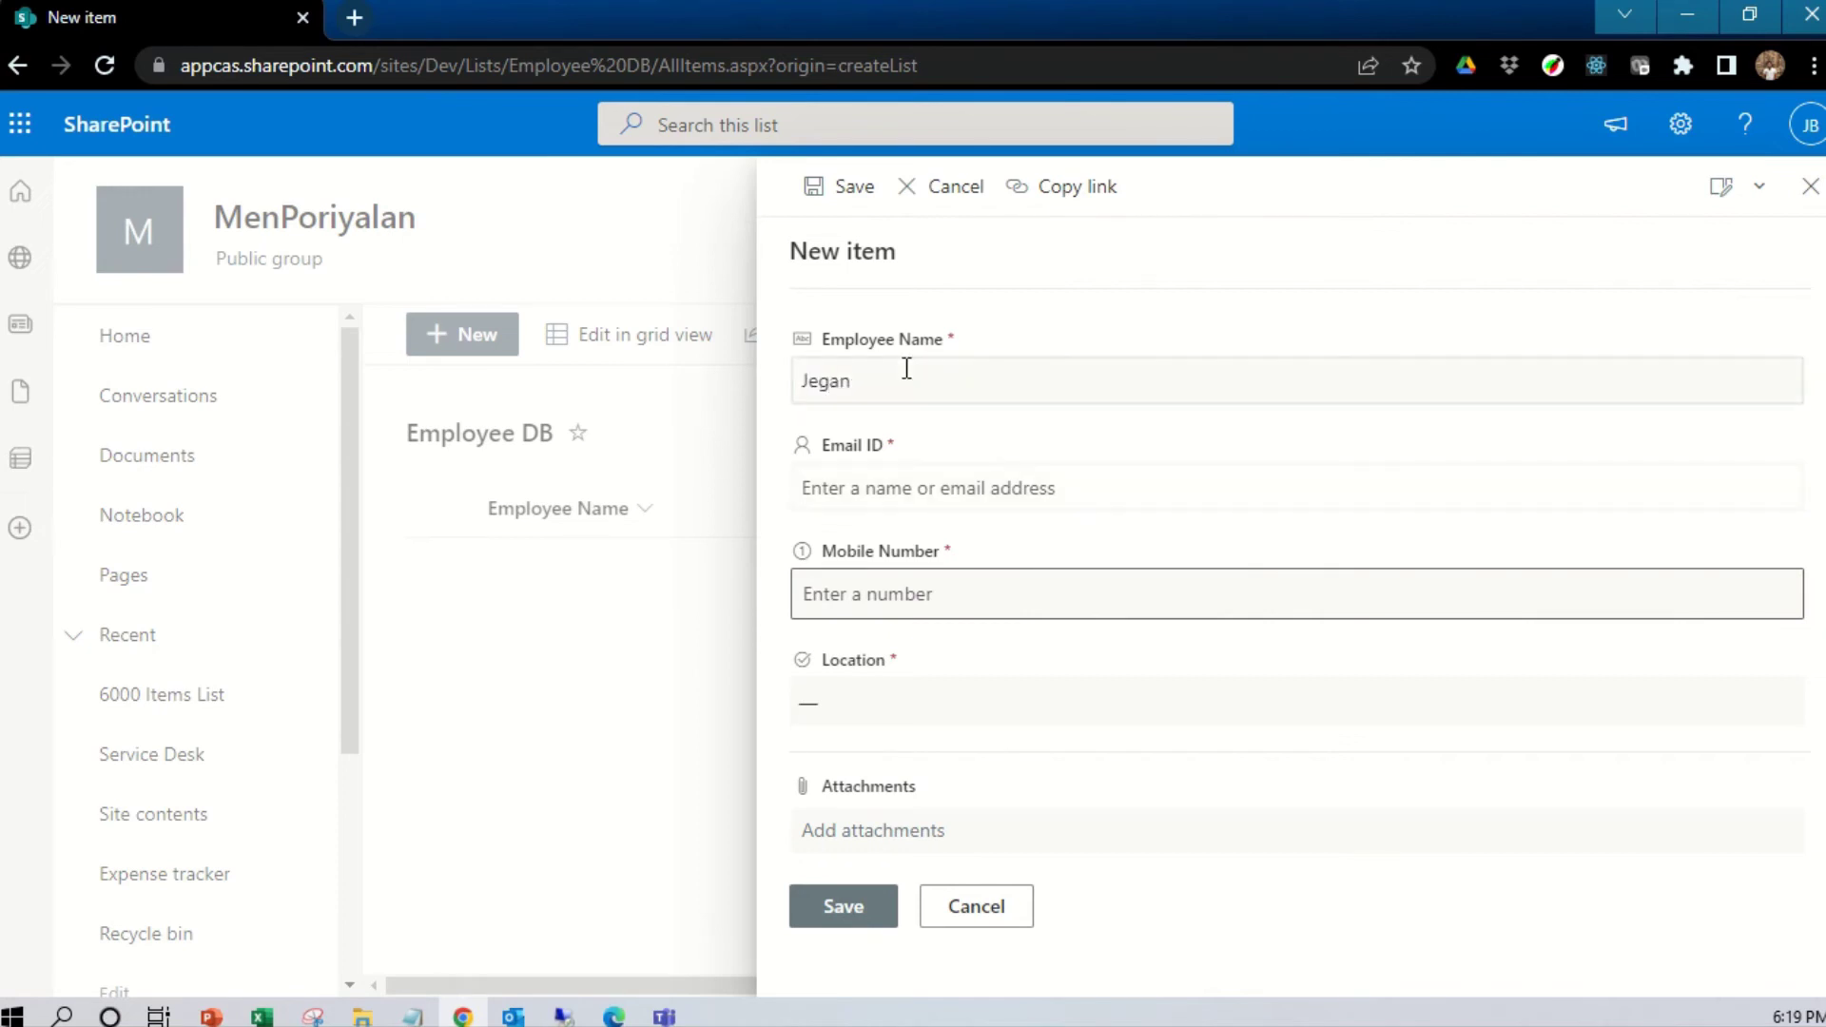
type("Jega")
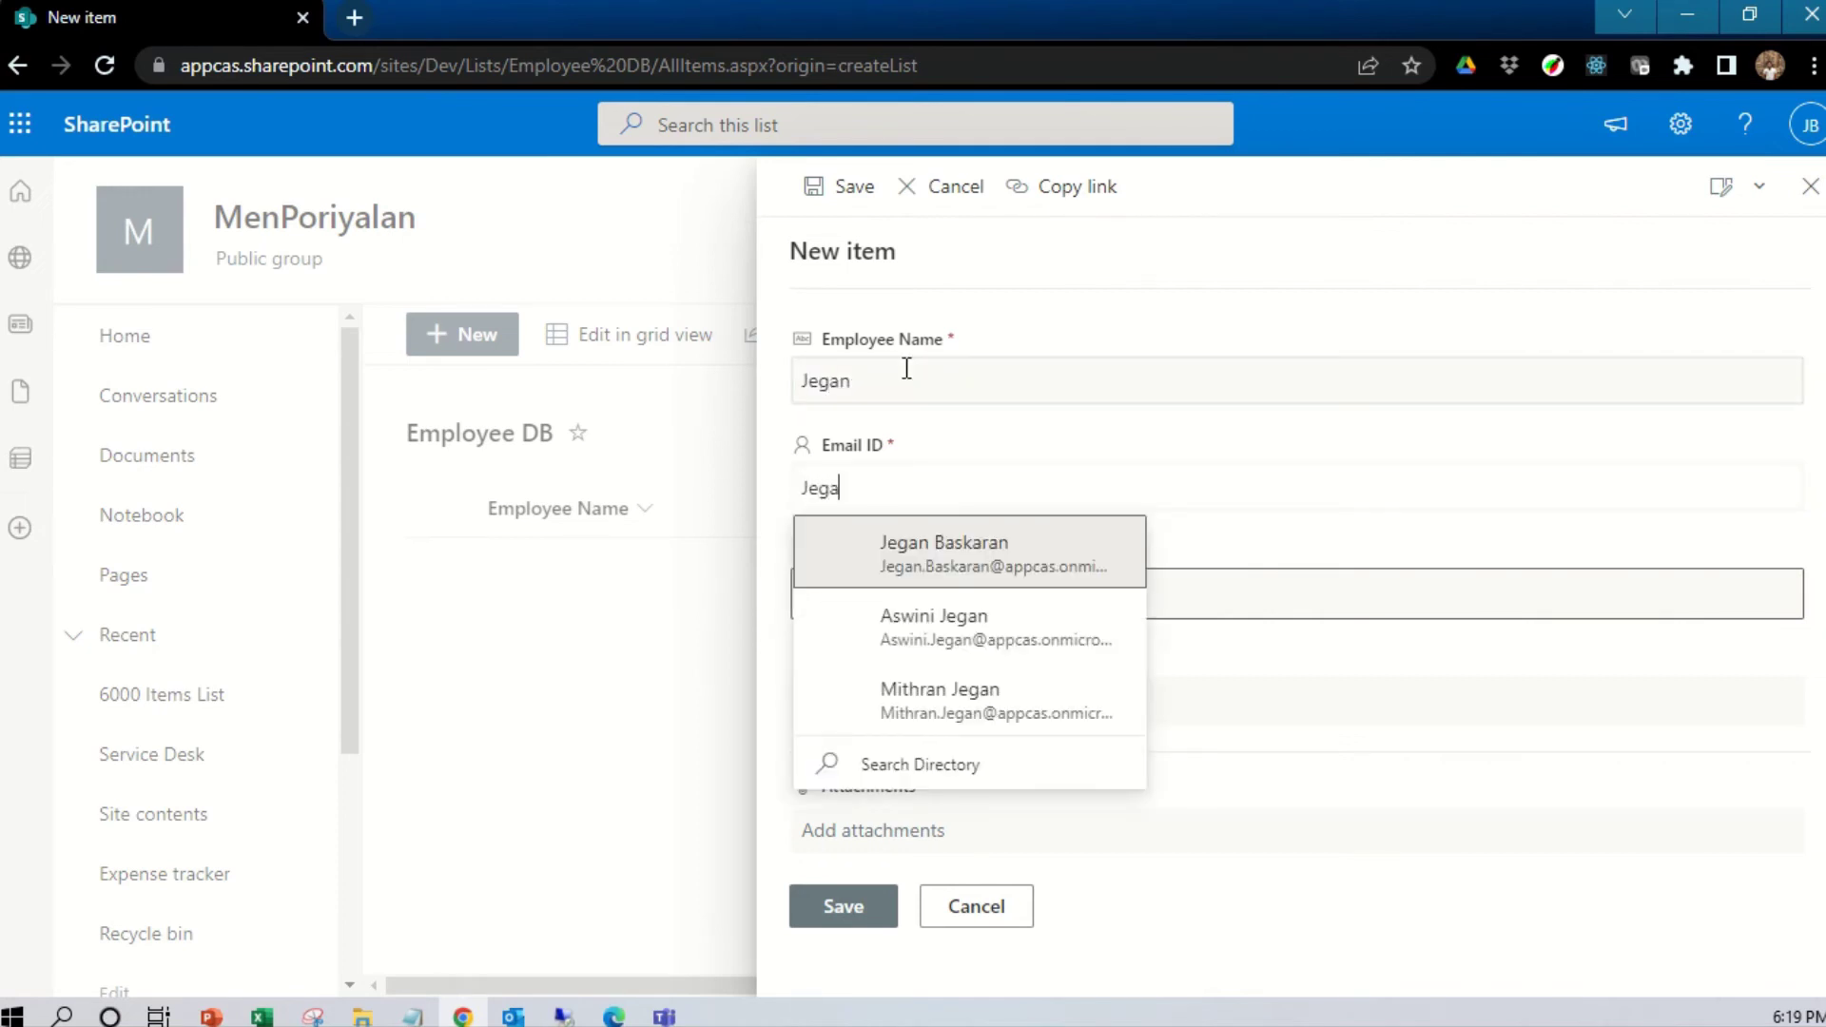
left_click(956, 572)
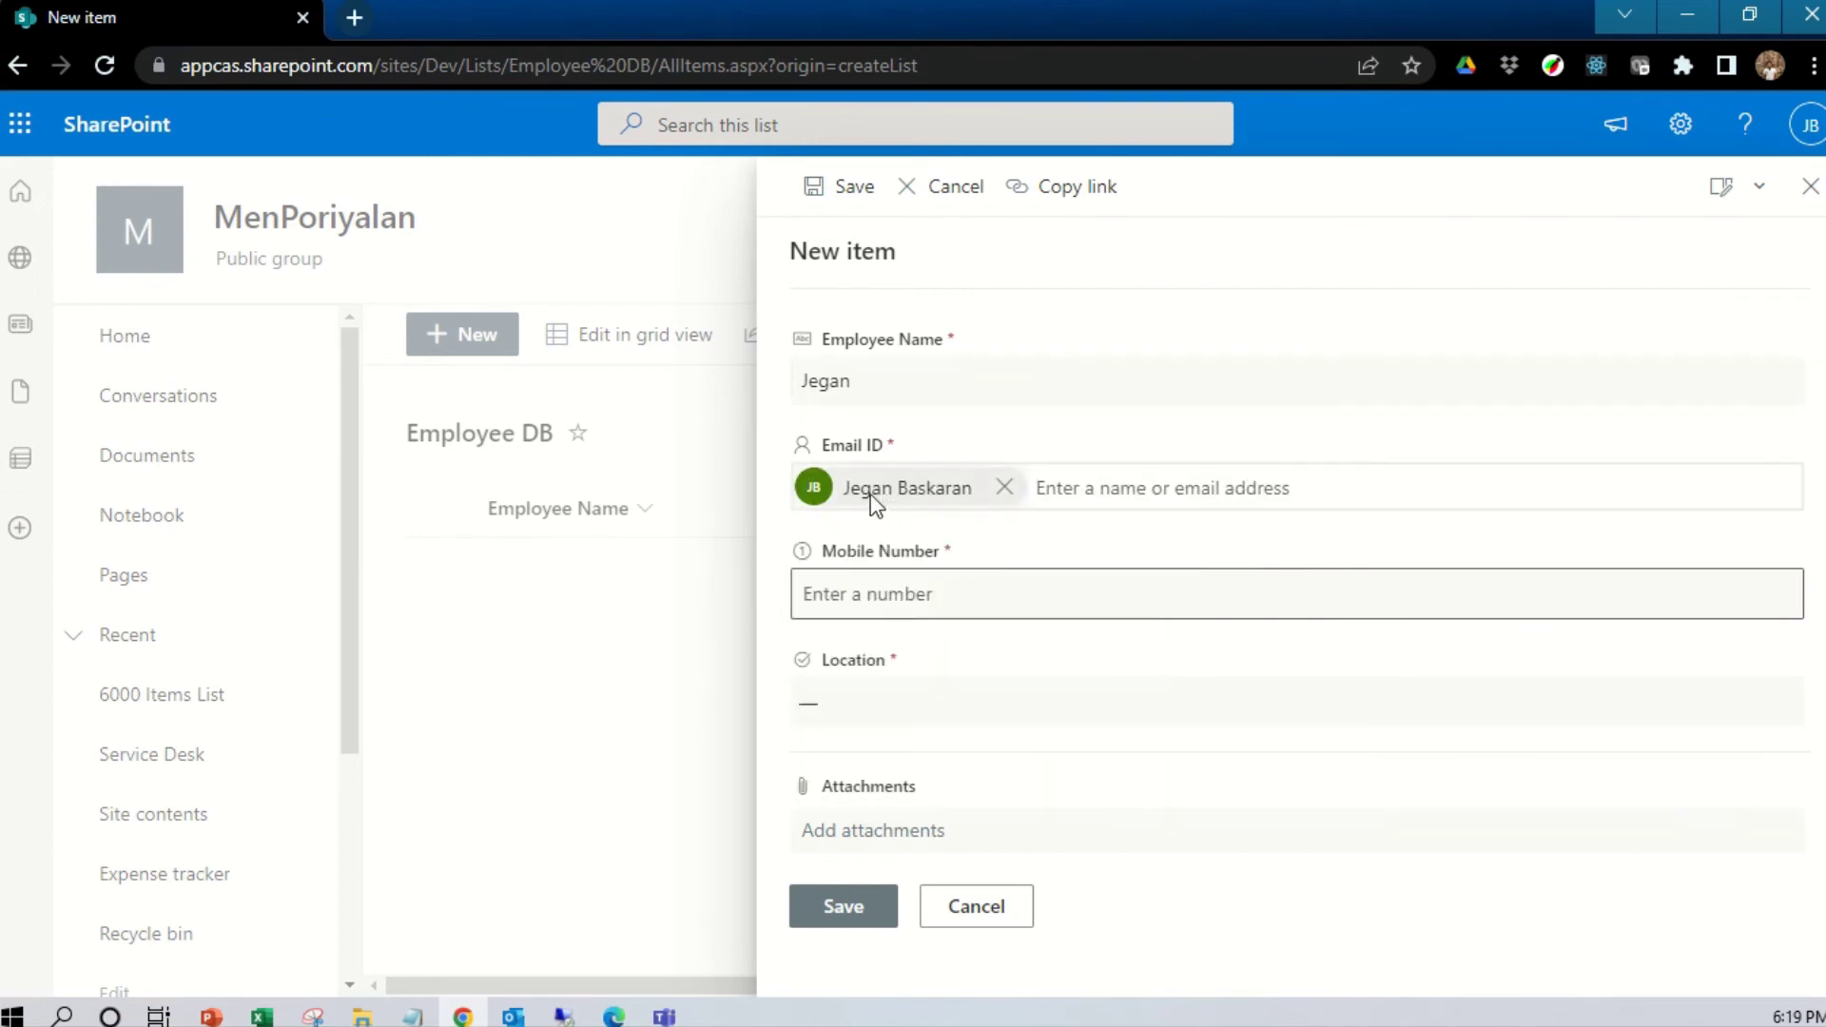
mouse_move(871, 496)
left_click(895, 595)
type("123456789")
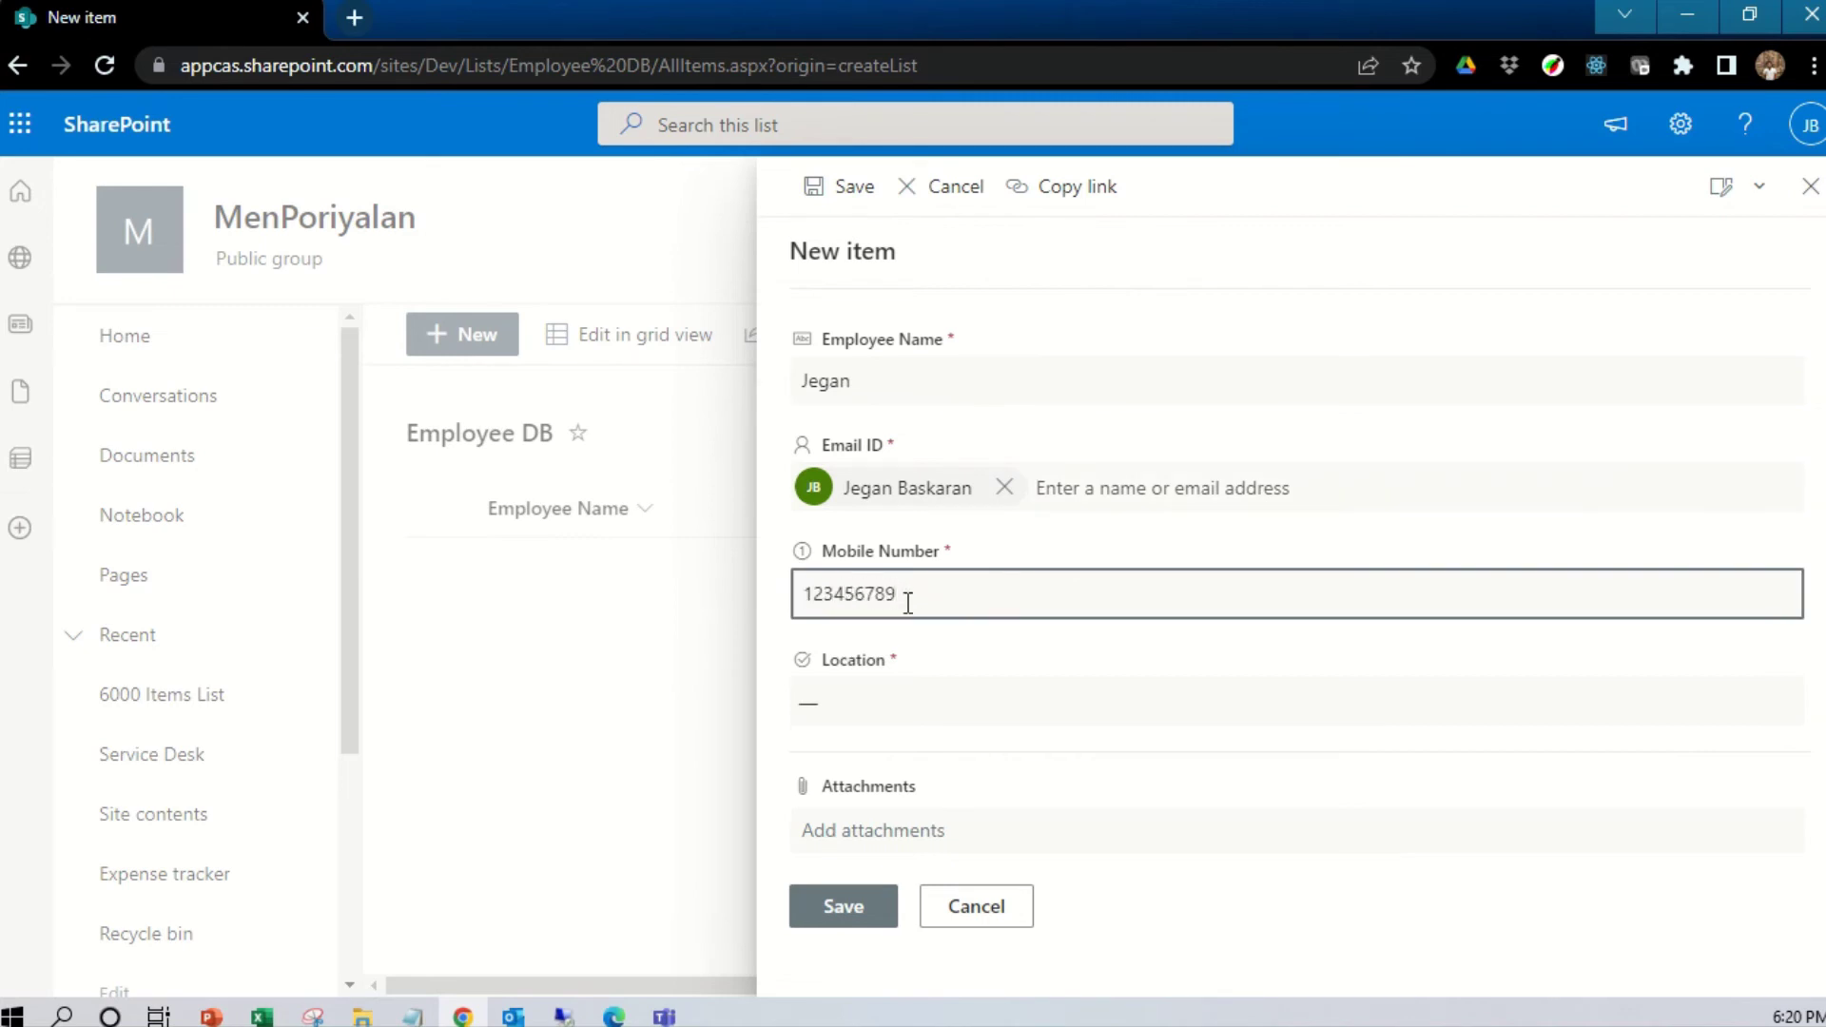
left_click(896, 711)
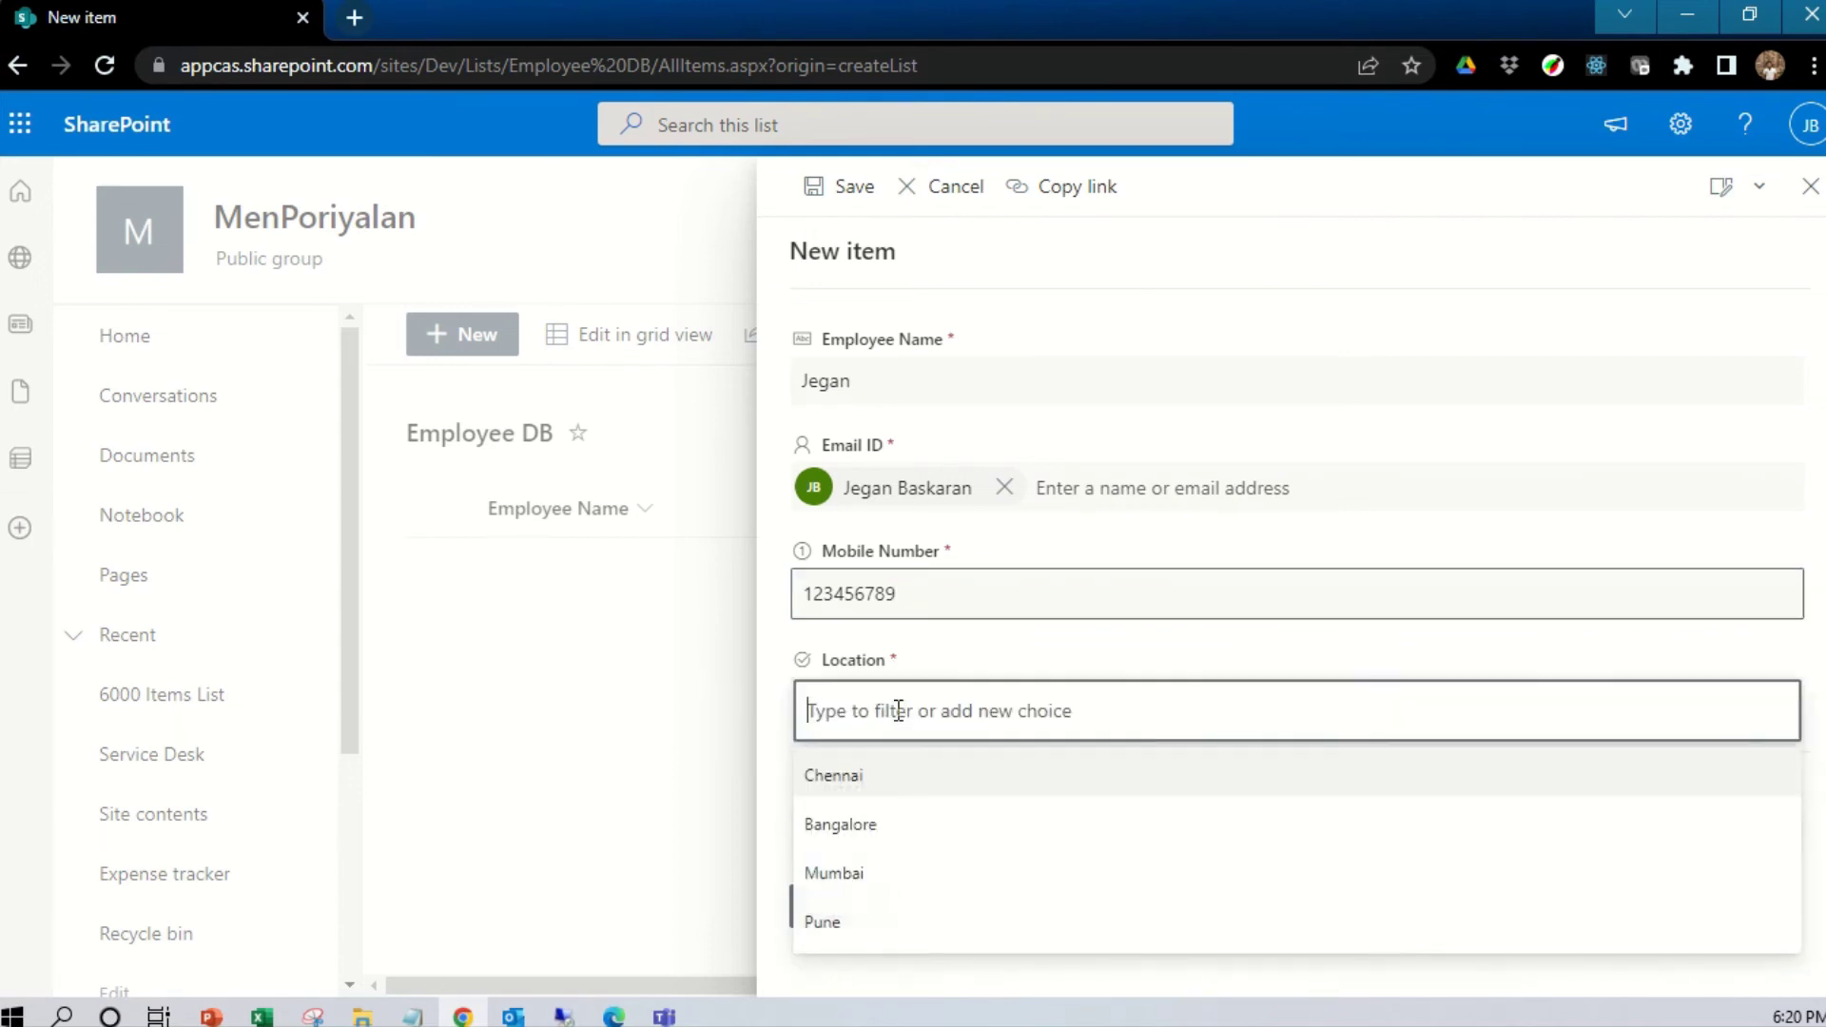
left_click(871, 780)
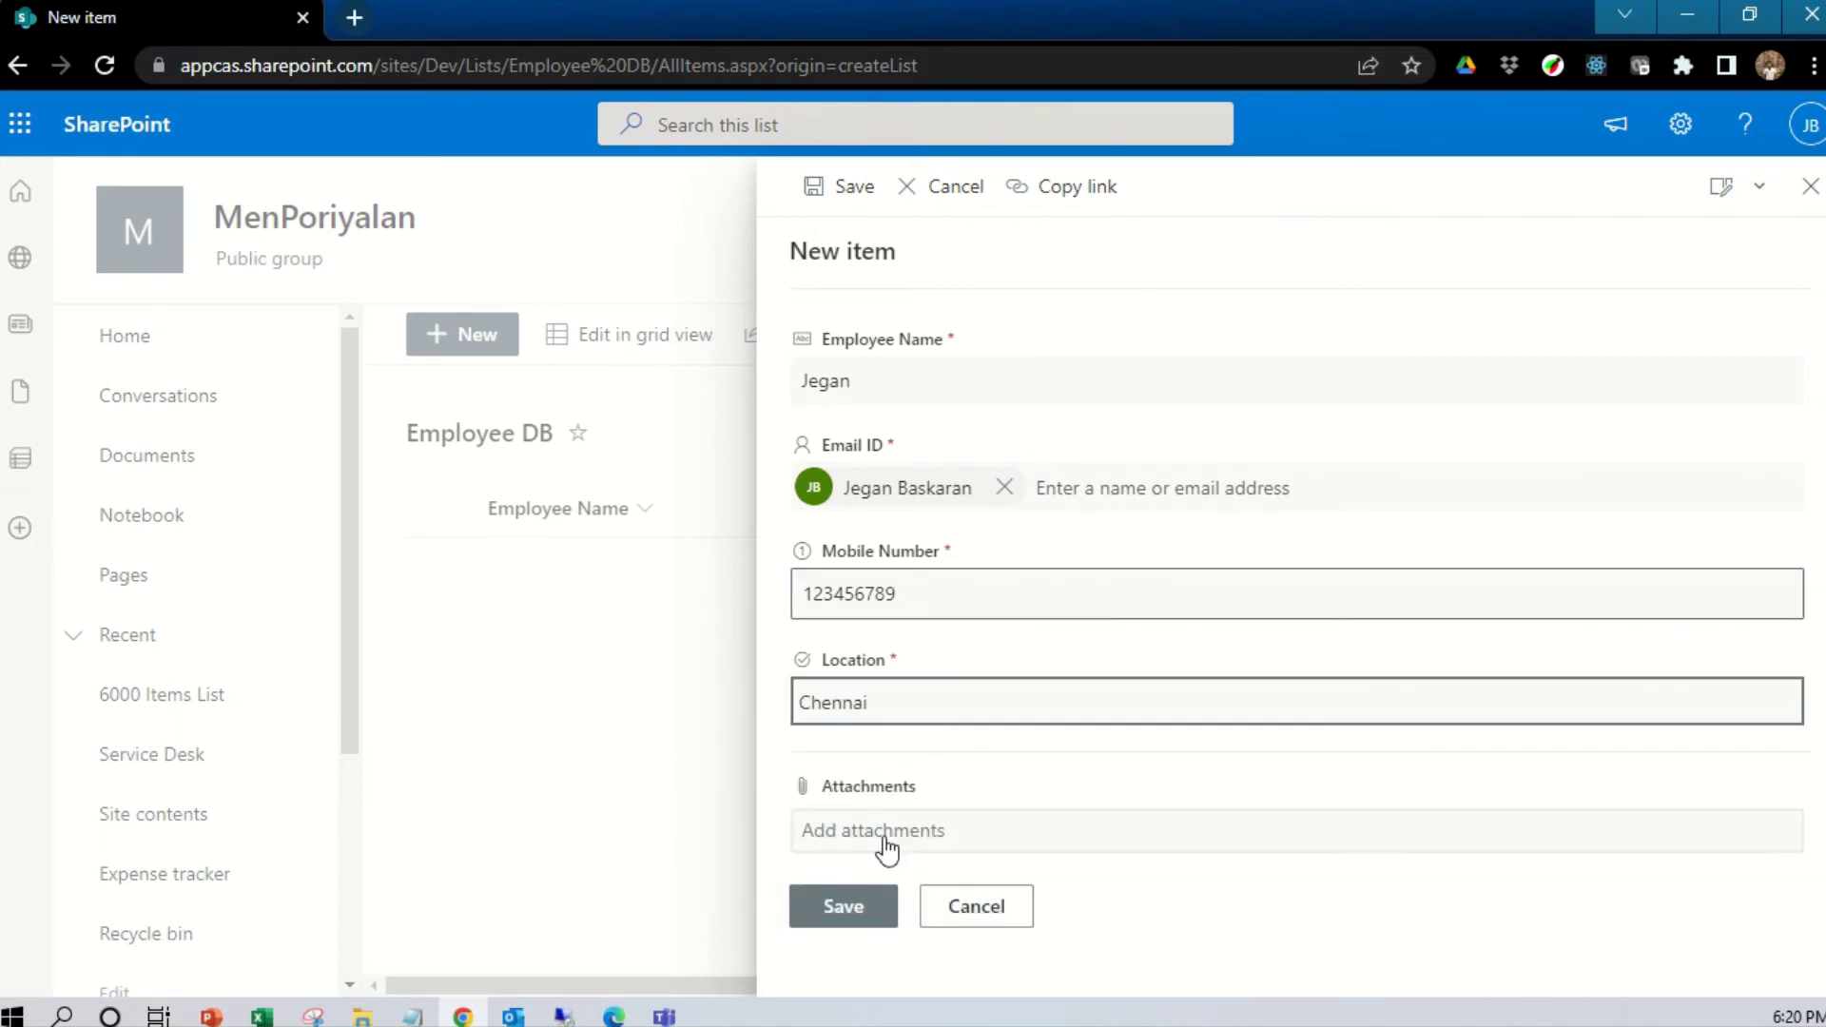
left_click(856, 906)
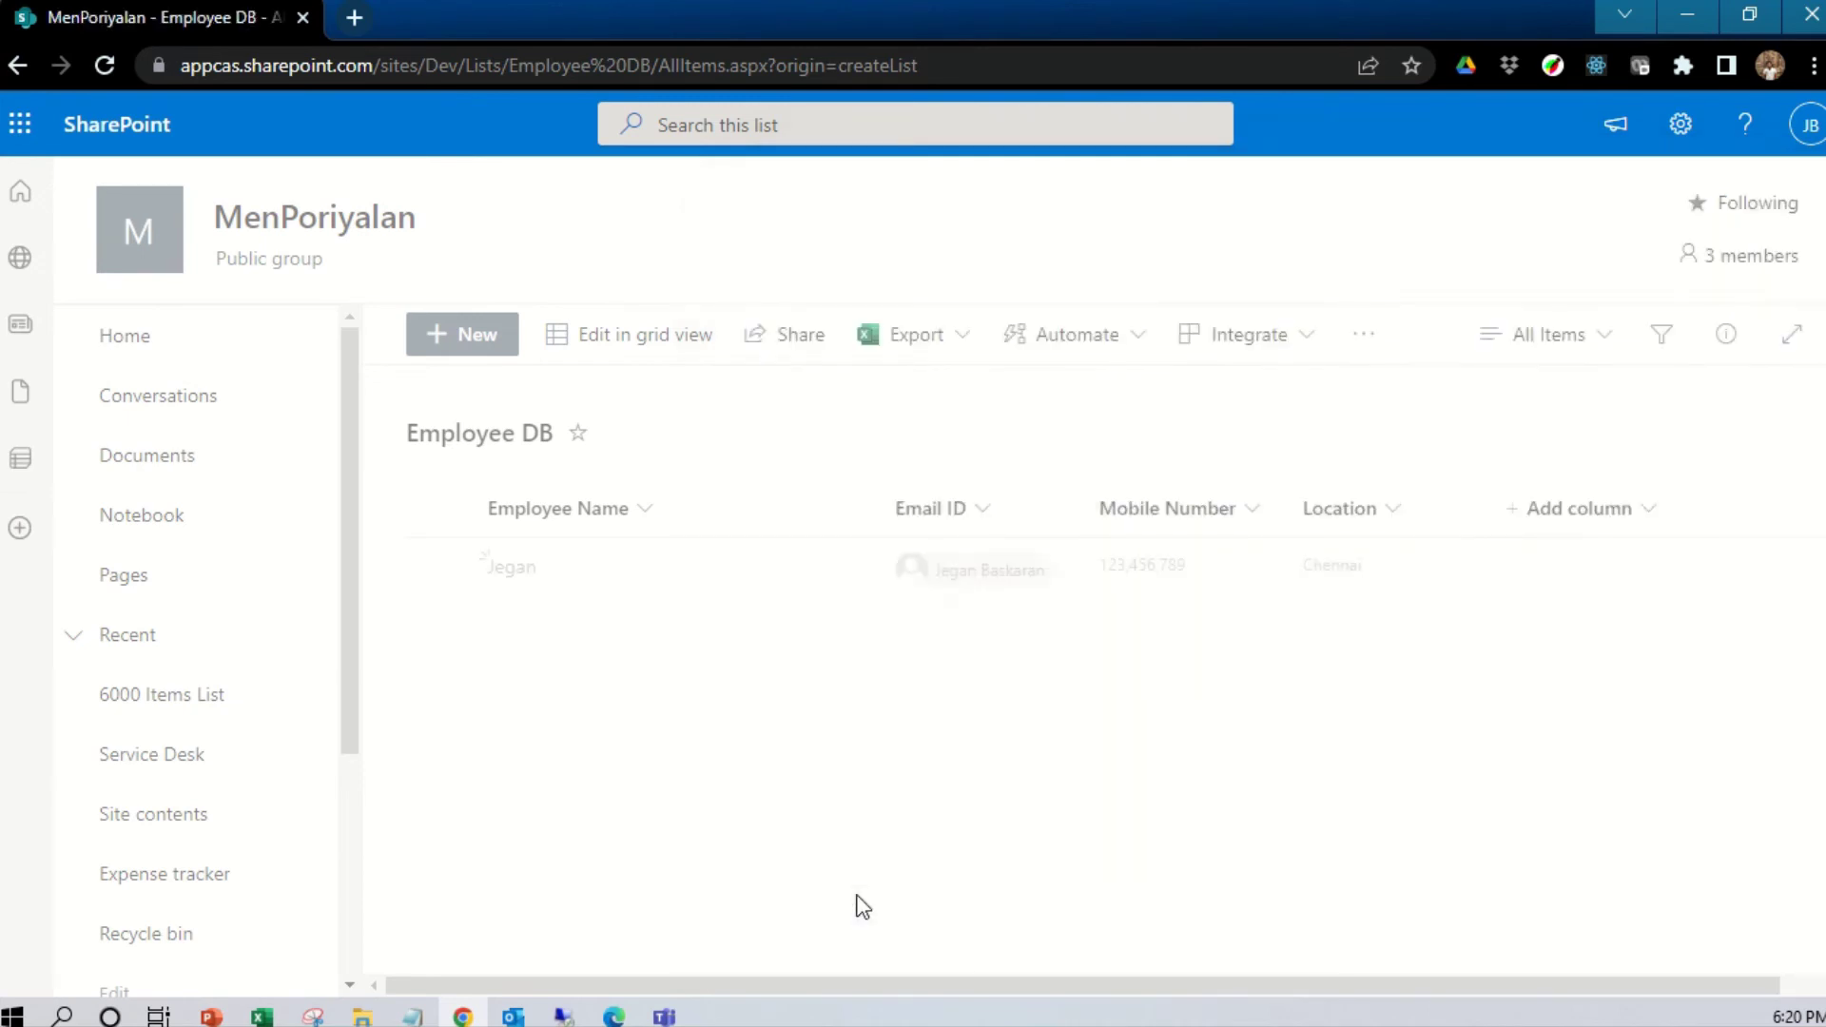
Start a second item with the employee's name and an Email ID person, and attempt saving
left_click(468, 345)
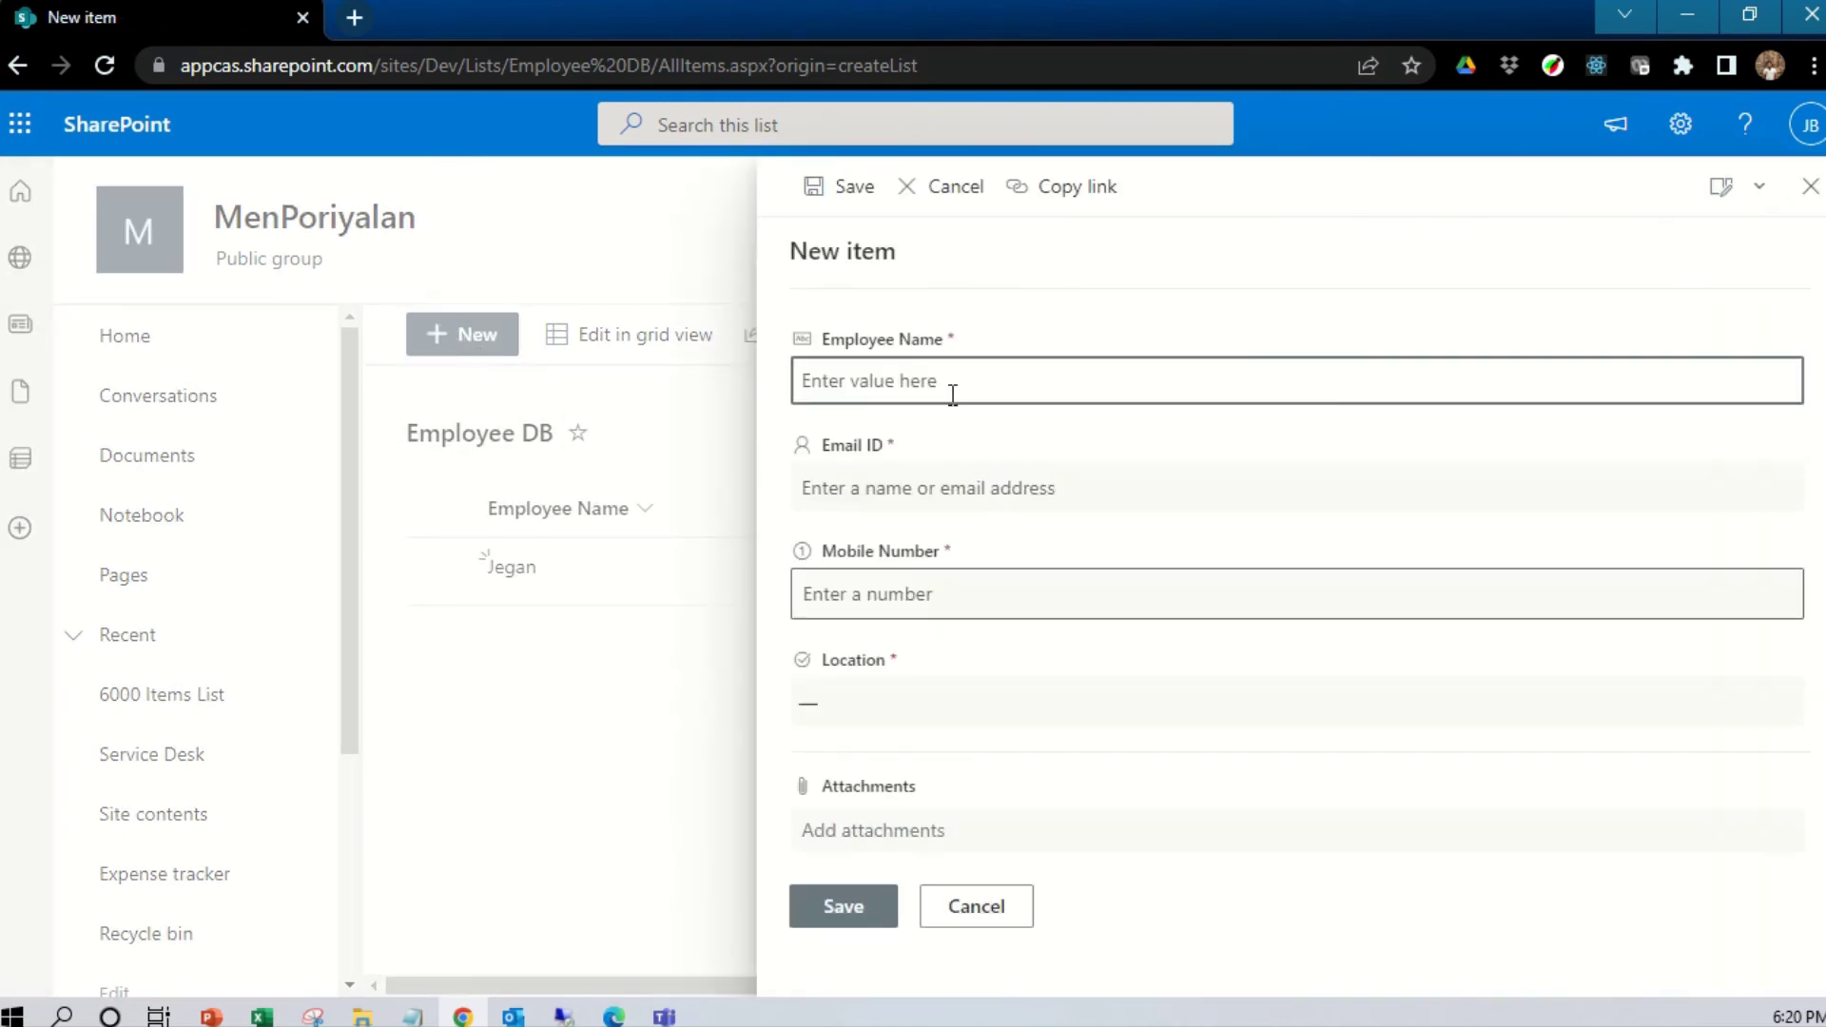
type("Mithran")
left_click(848, 486)
type("jegan")
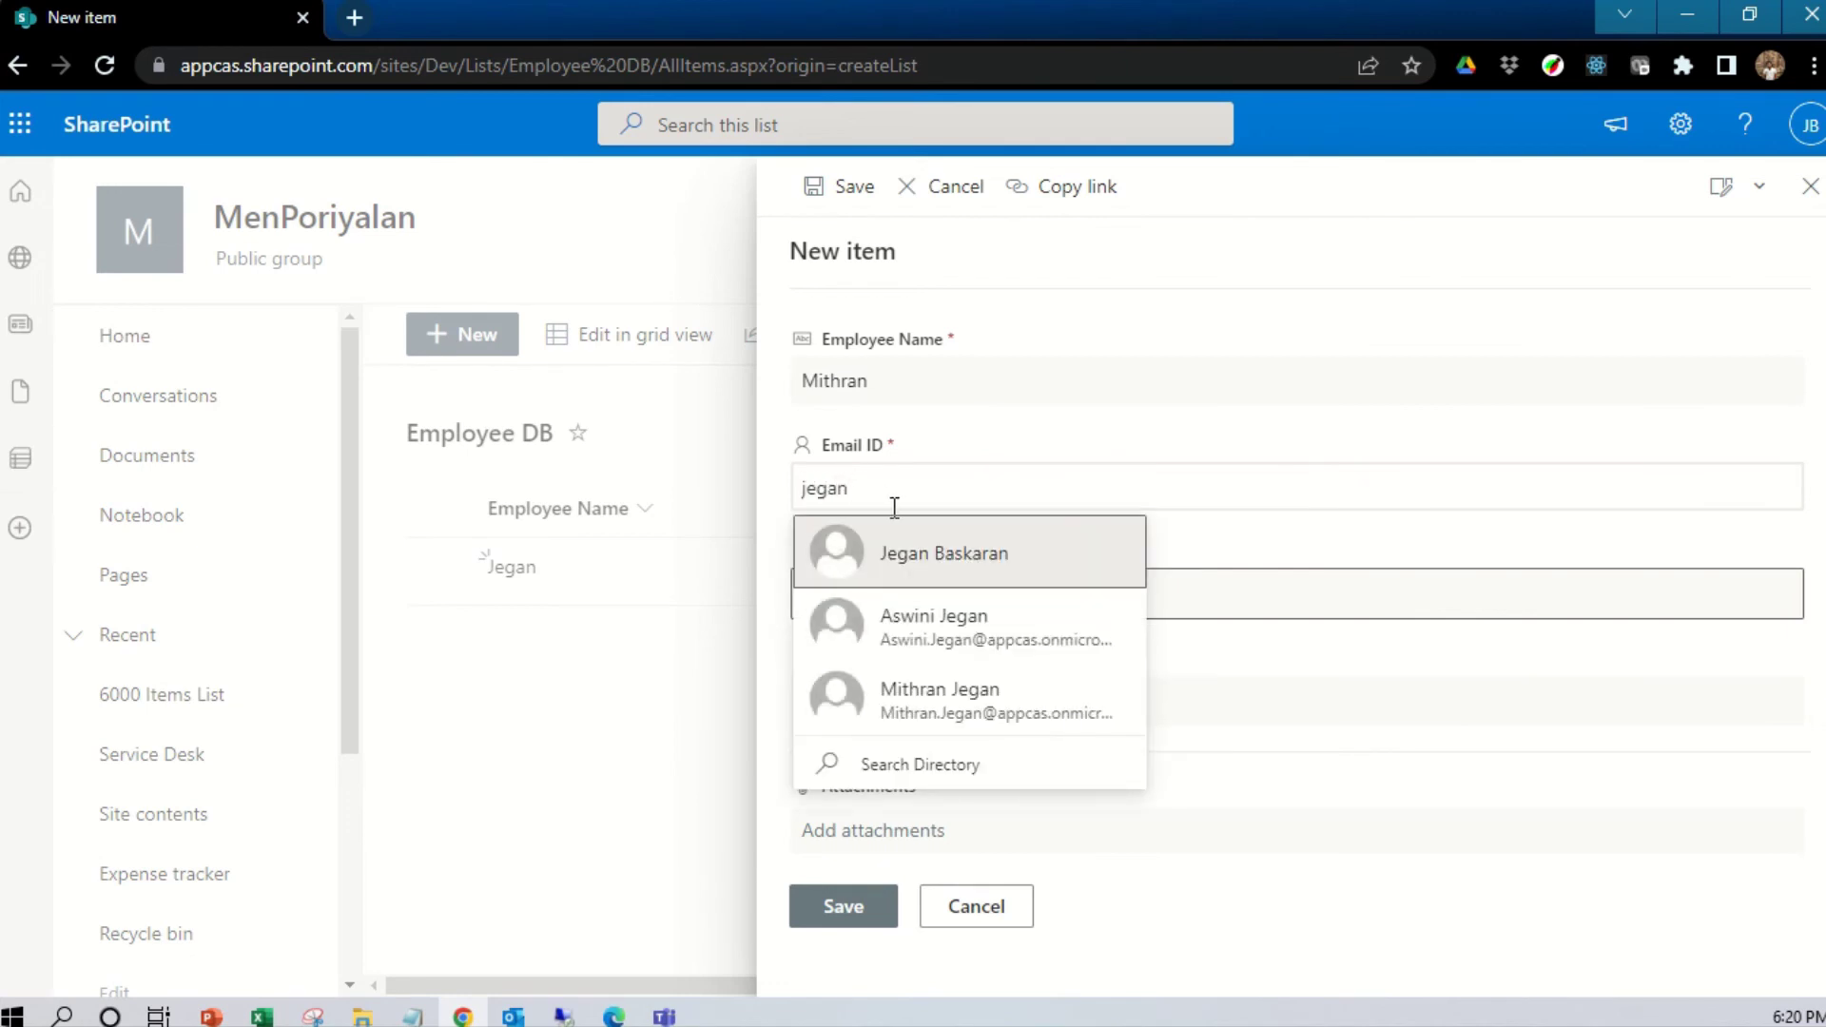
left_click(970, 569)
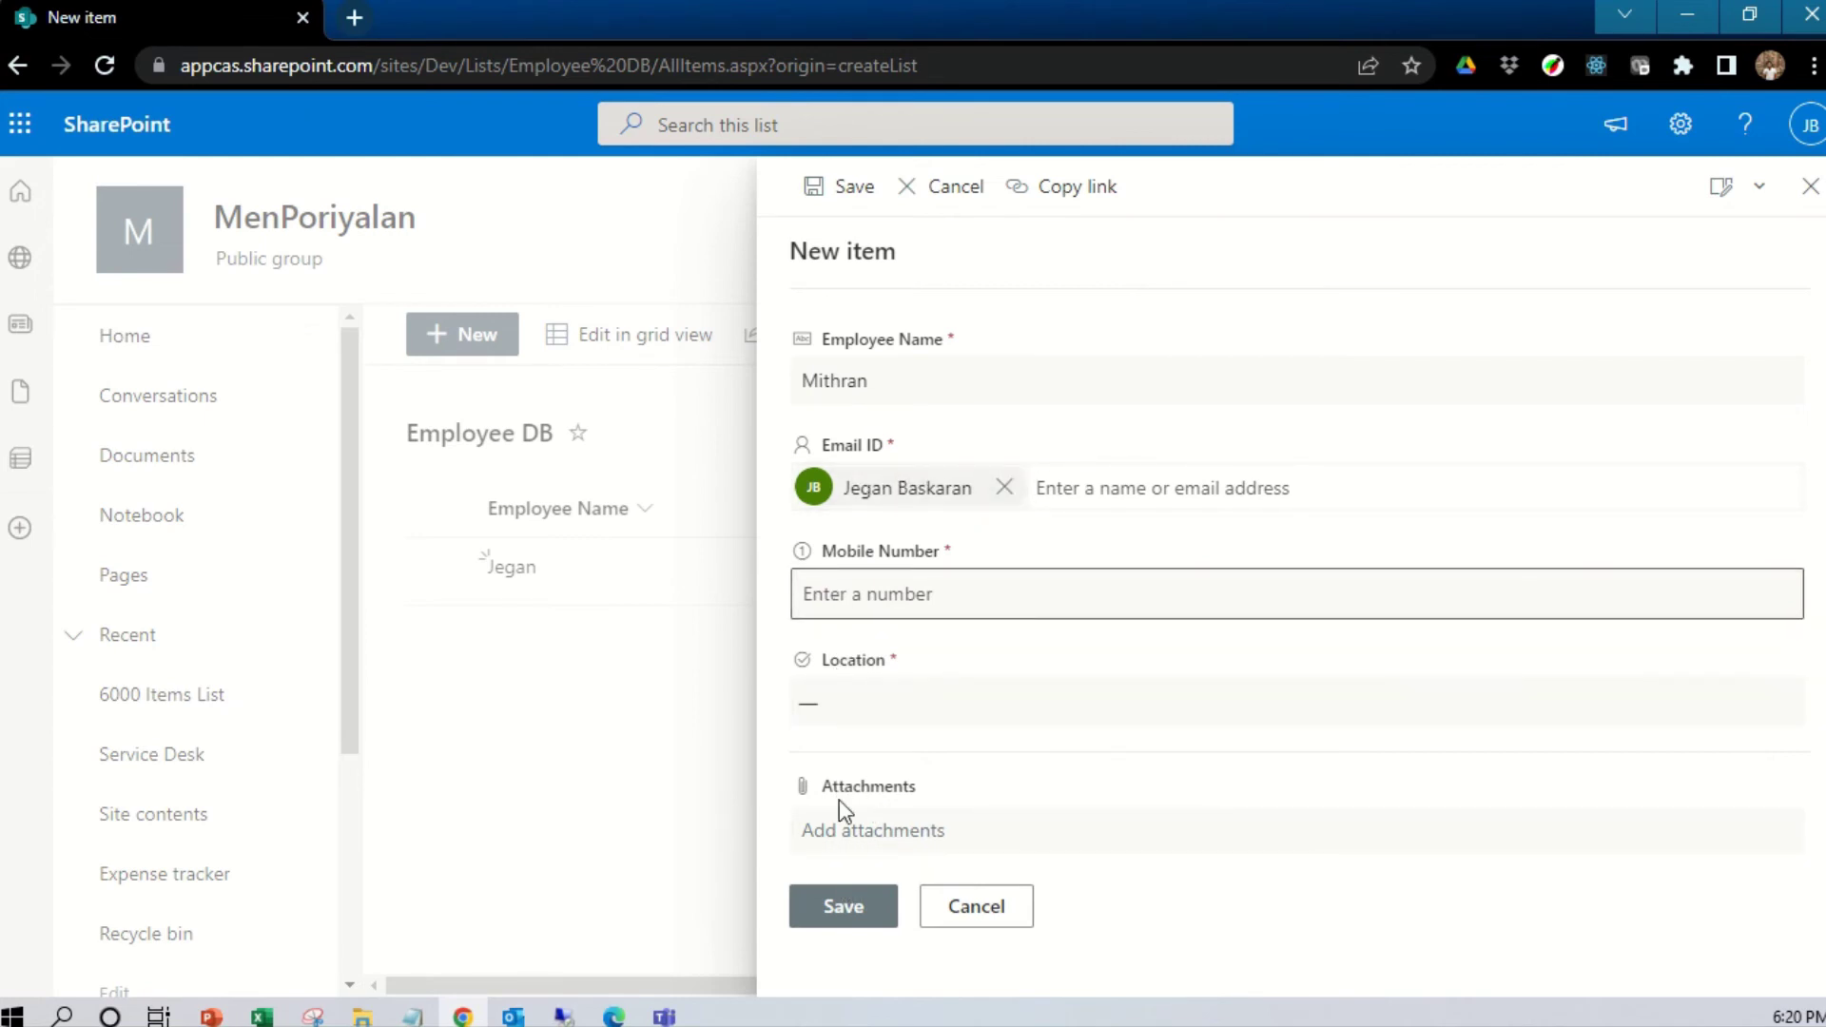
left_click(850, 911)
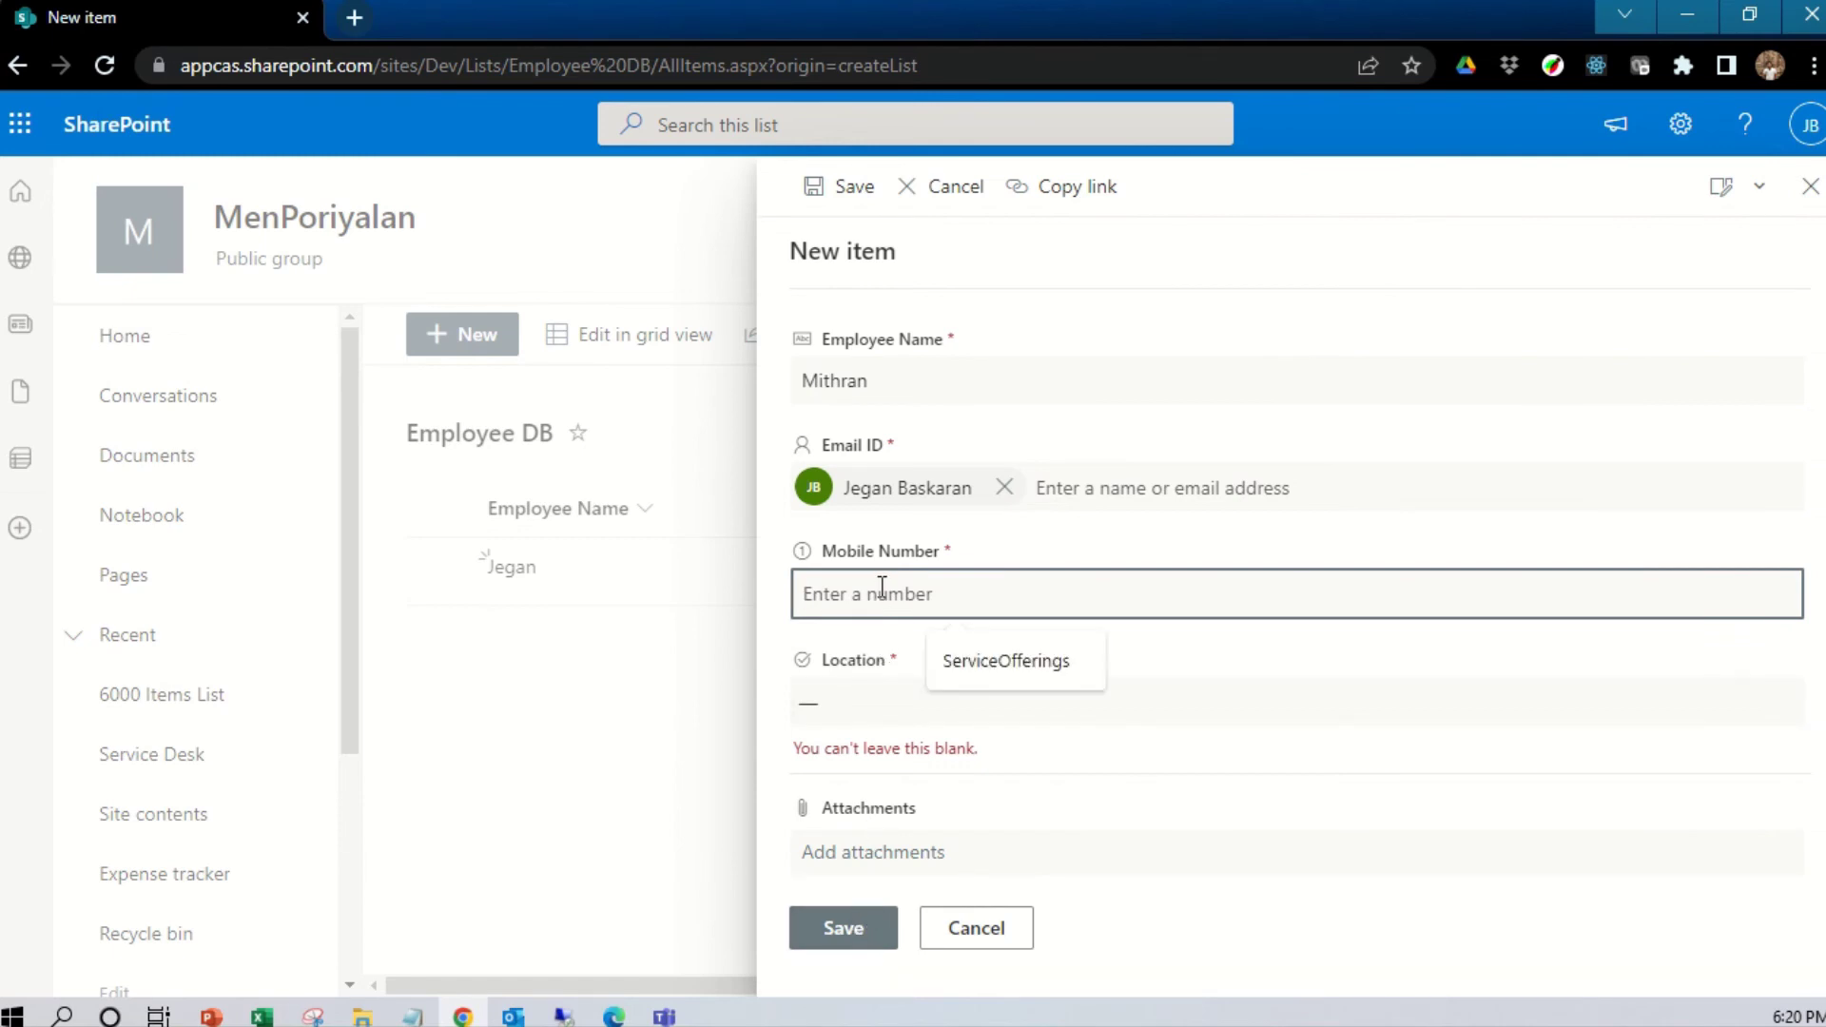
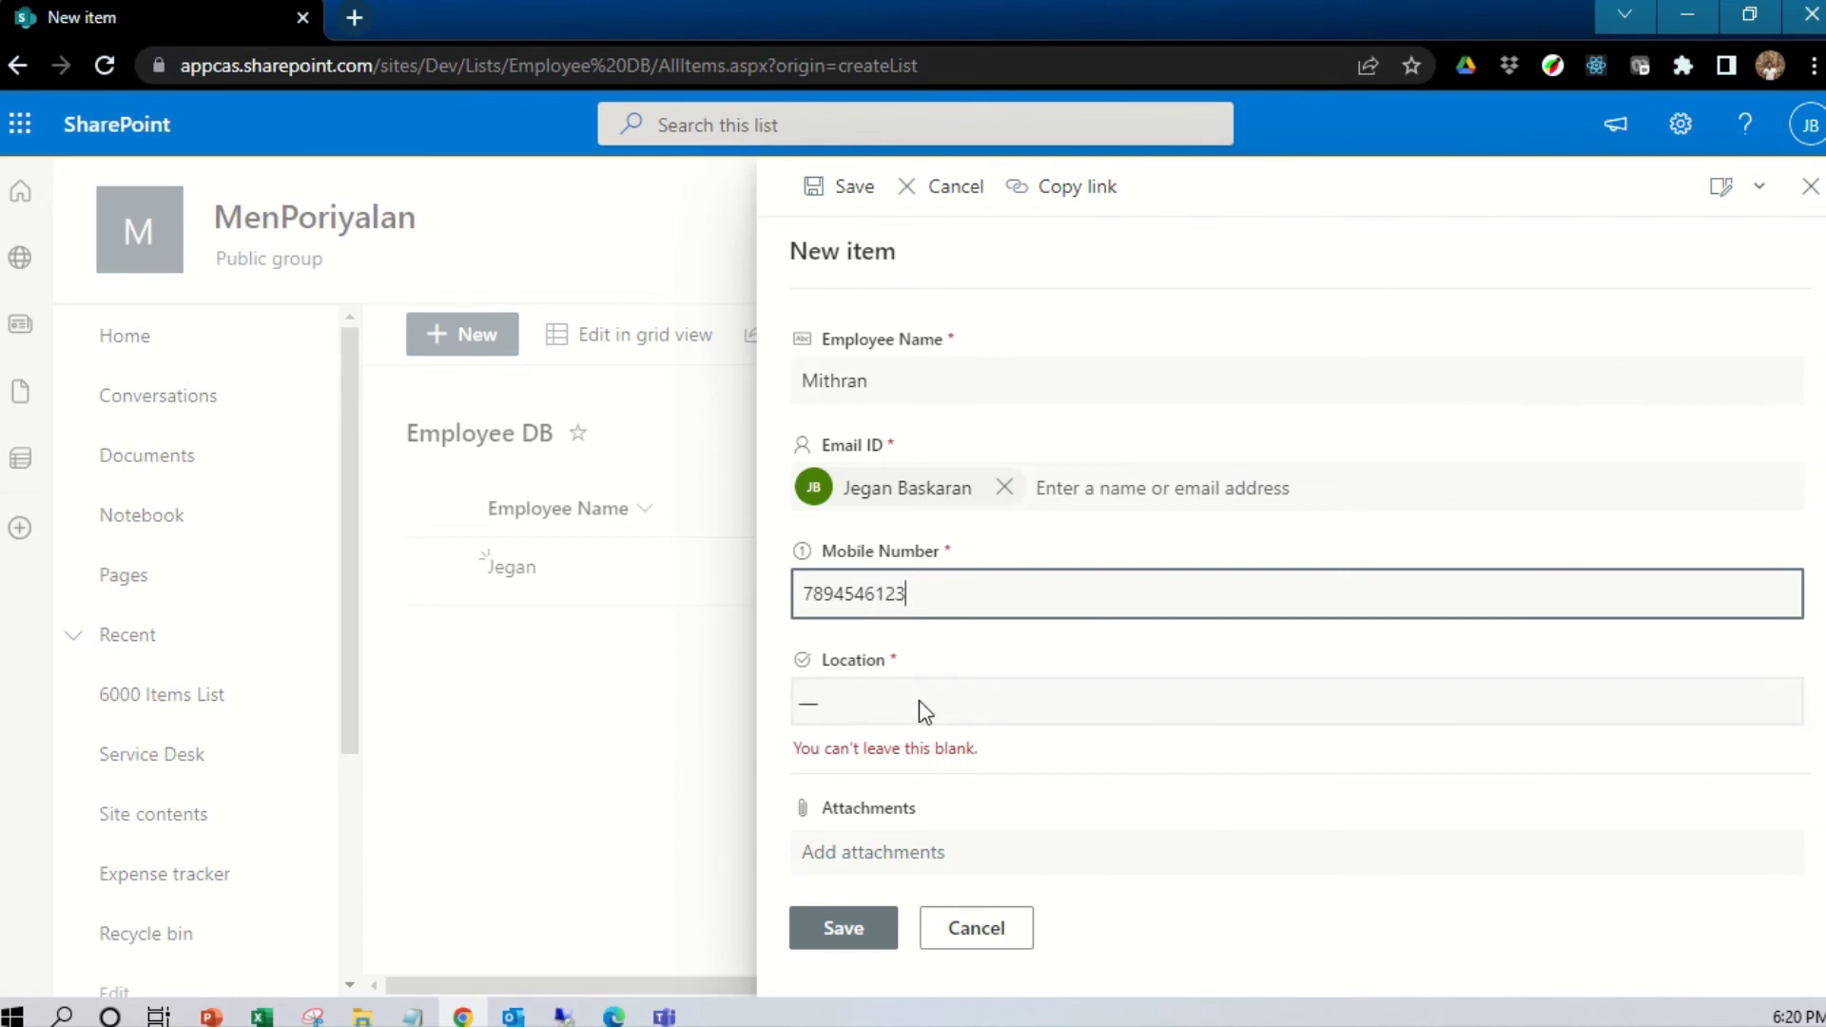
Add the mobile number and Bangalore as location, then save again
left_click(919, 702)
left_click(875, 824)
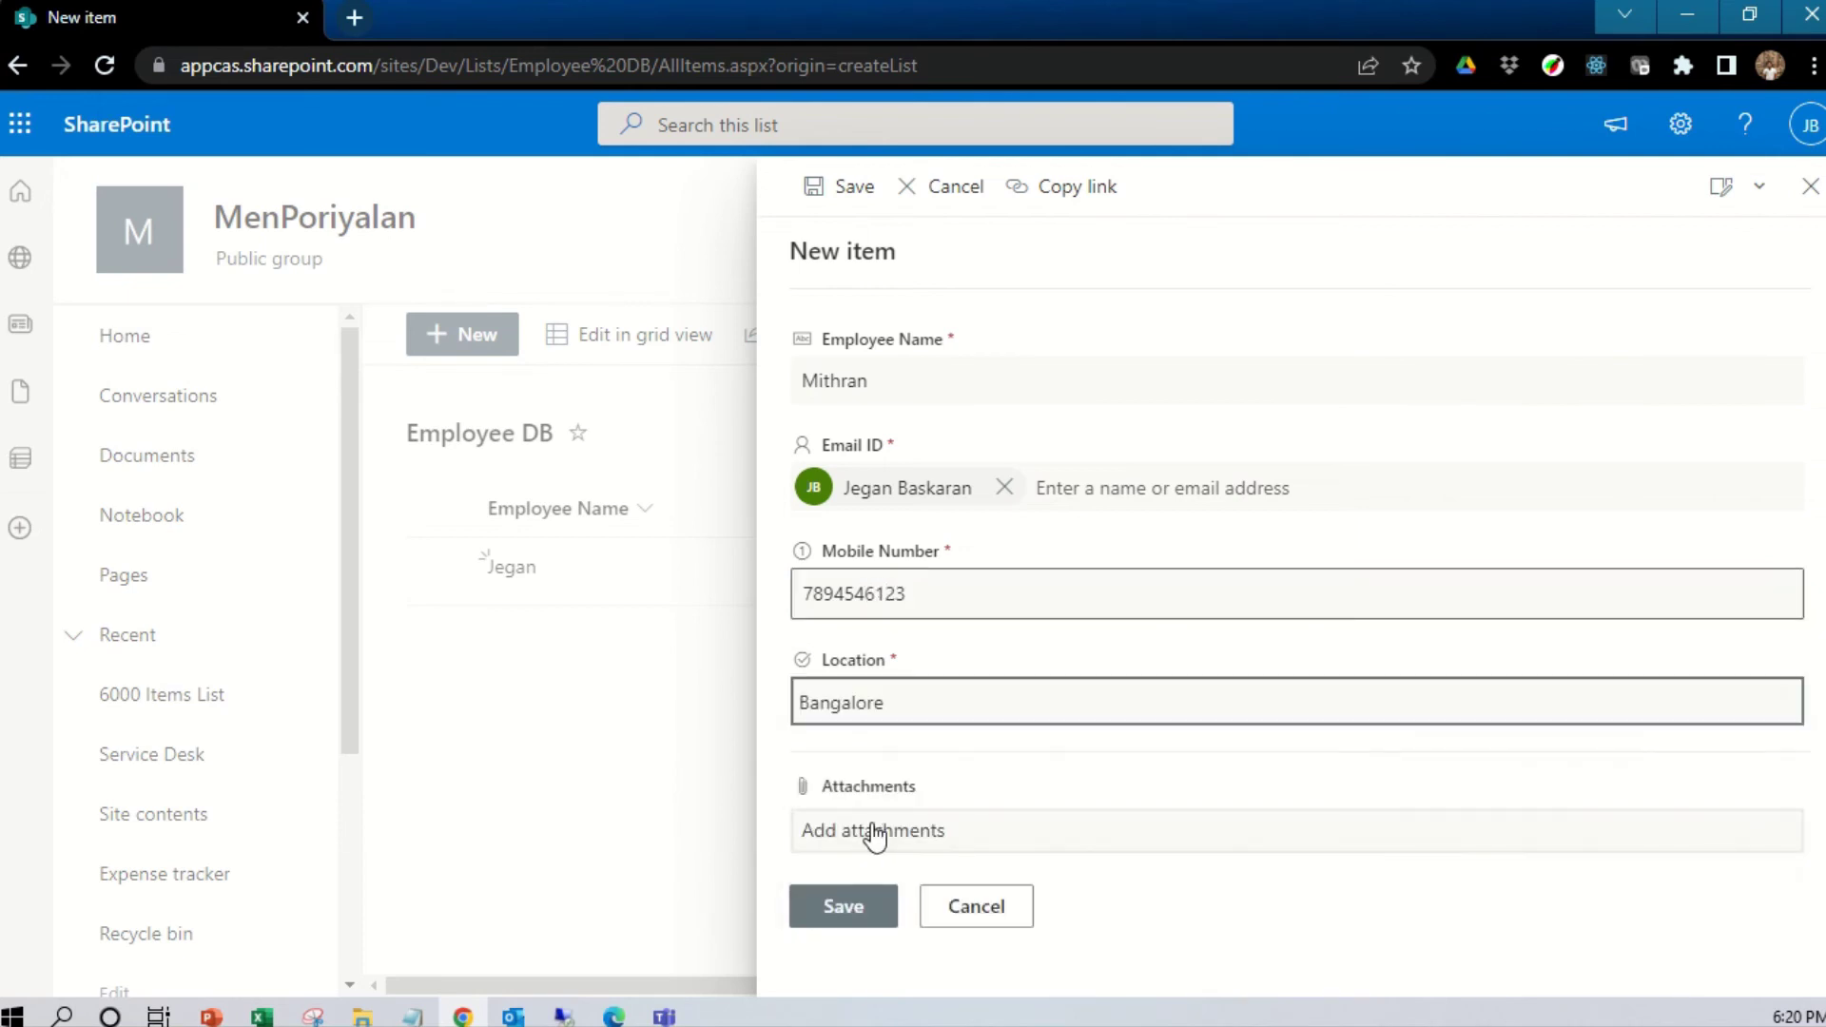
left_click(843, 928)
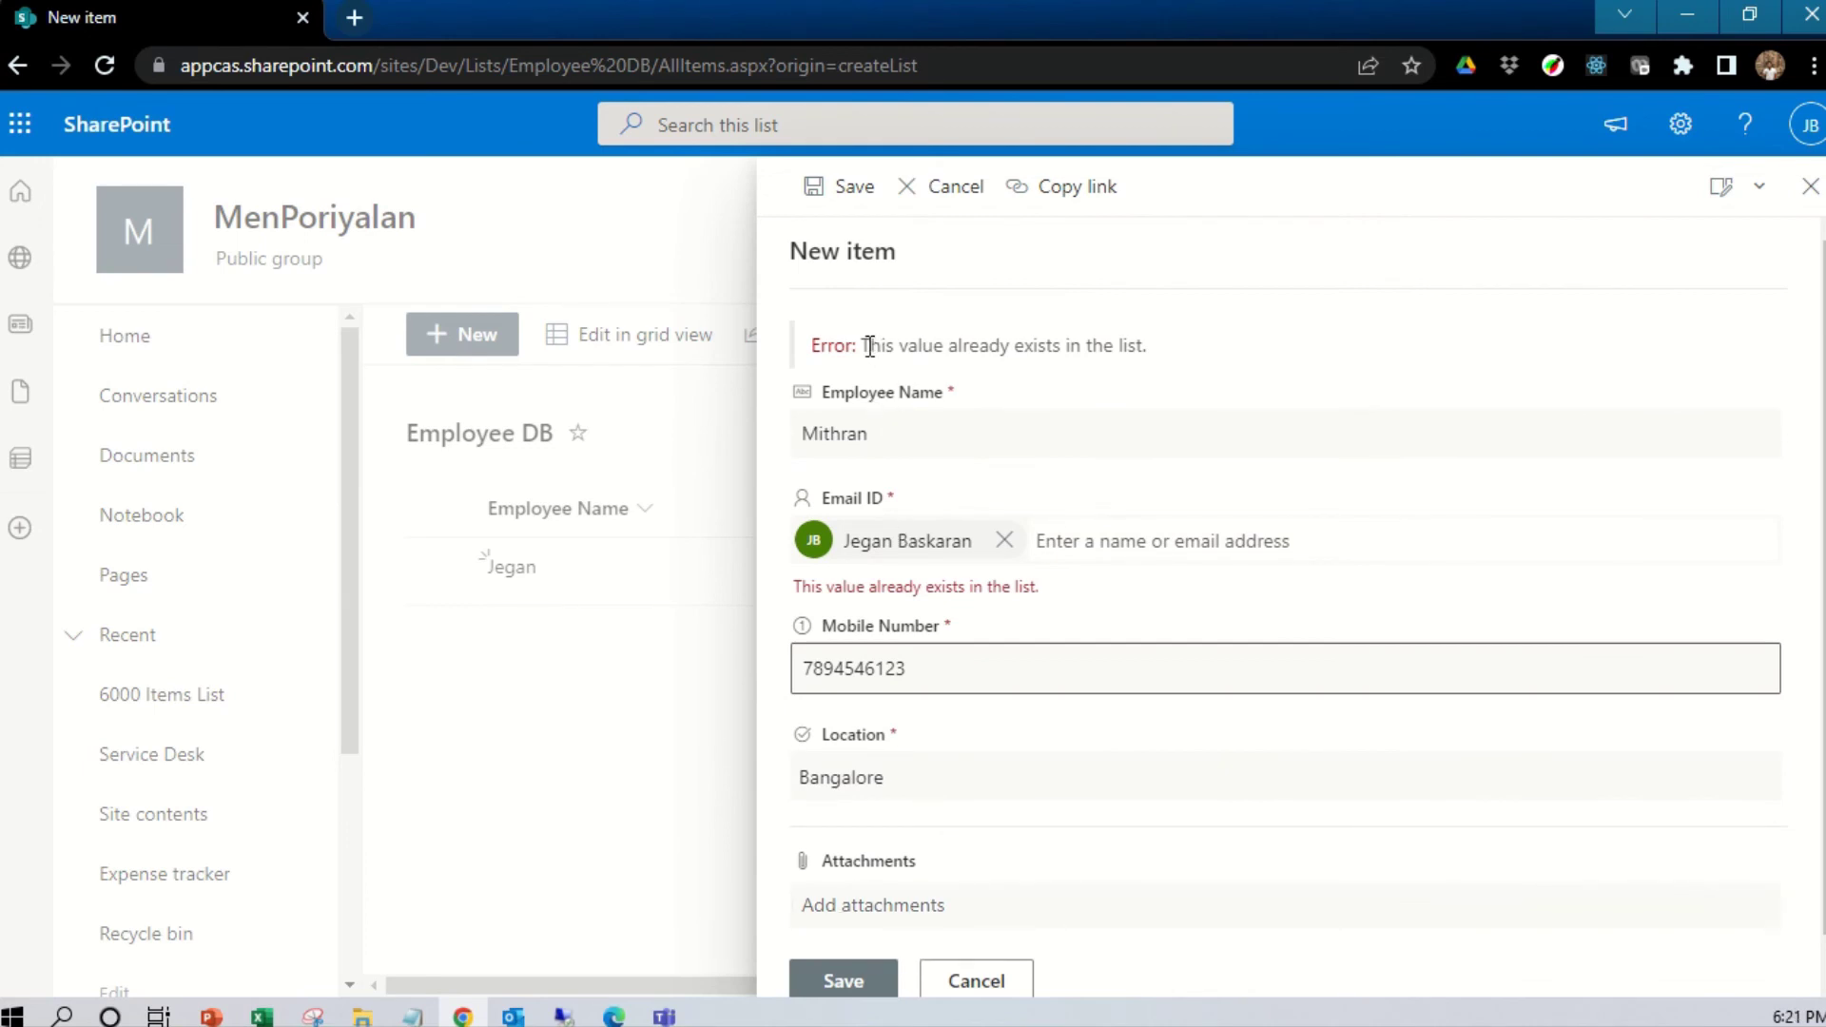
Swap the duplicate Email ID person for the second employee's own account and save
left_click_drag(867, 344, 1156, 364)
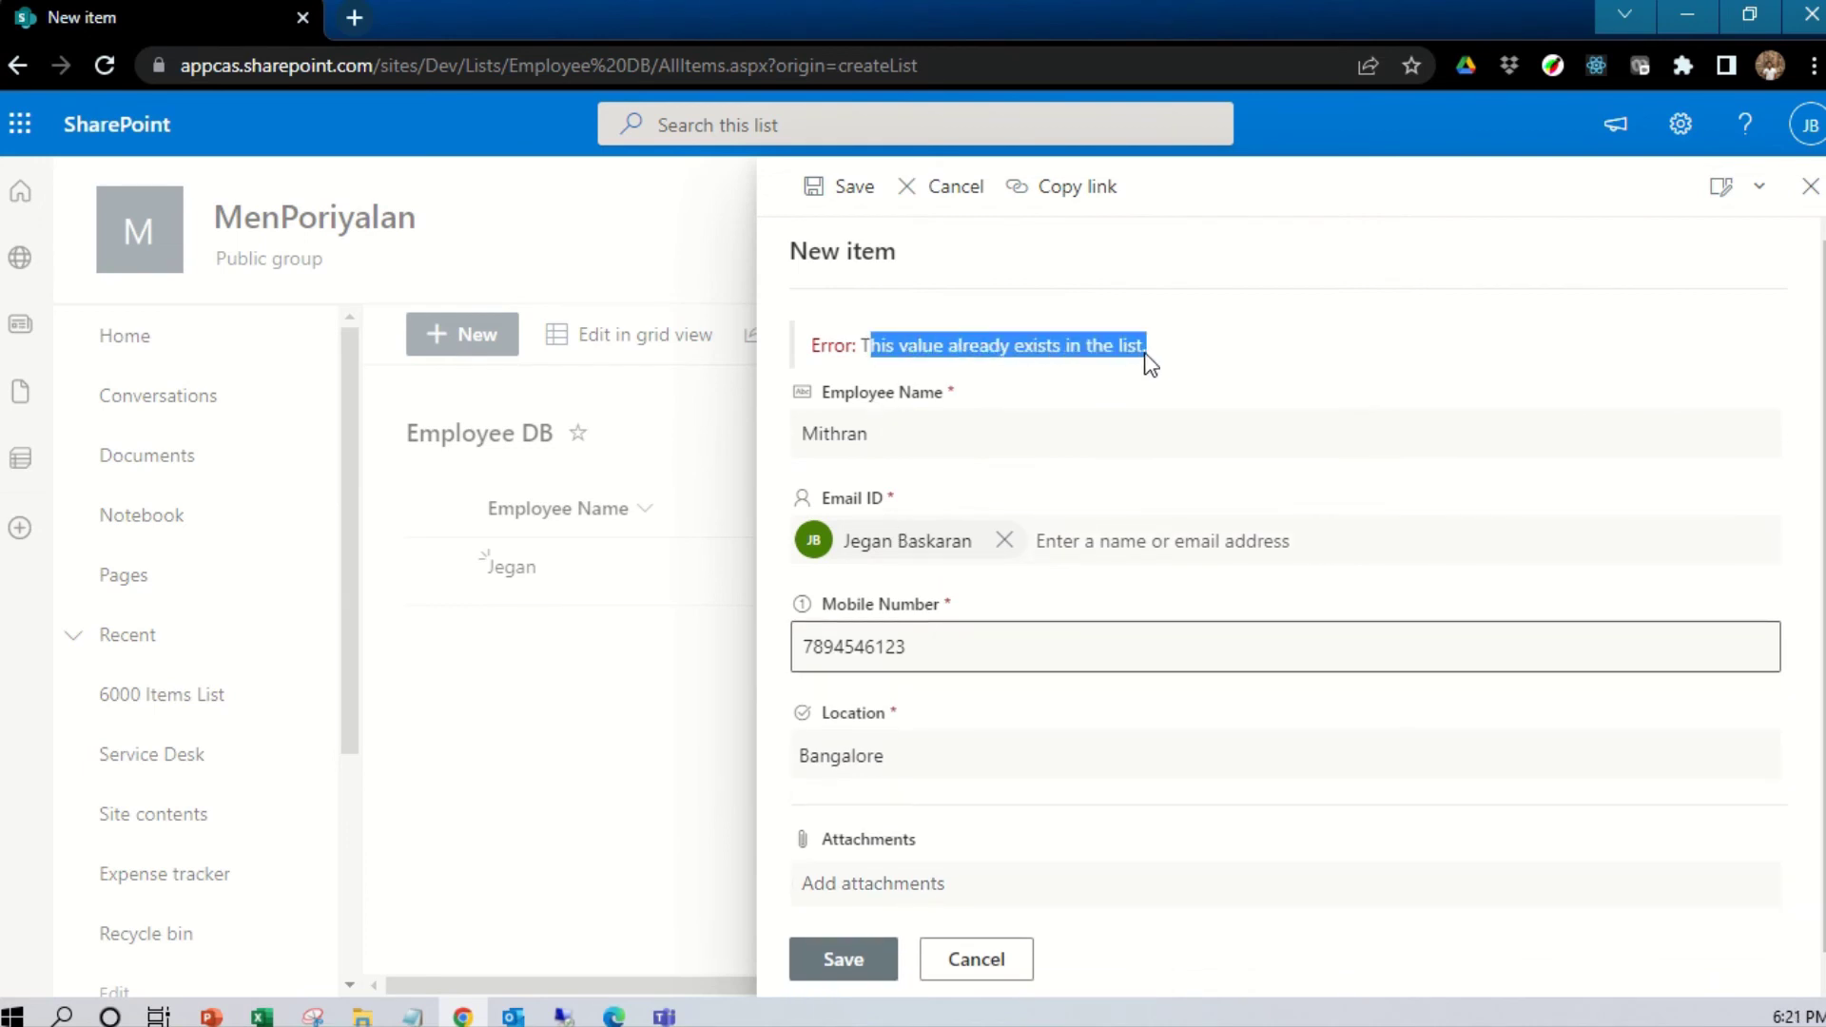
mouse_move(902, 547)
left_click(1005, 540)
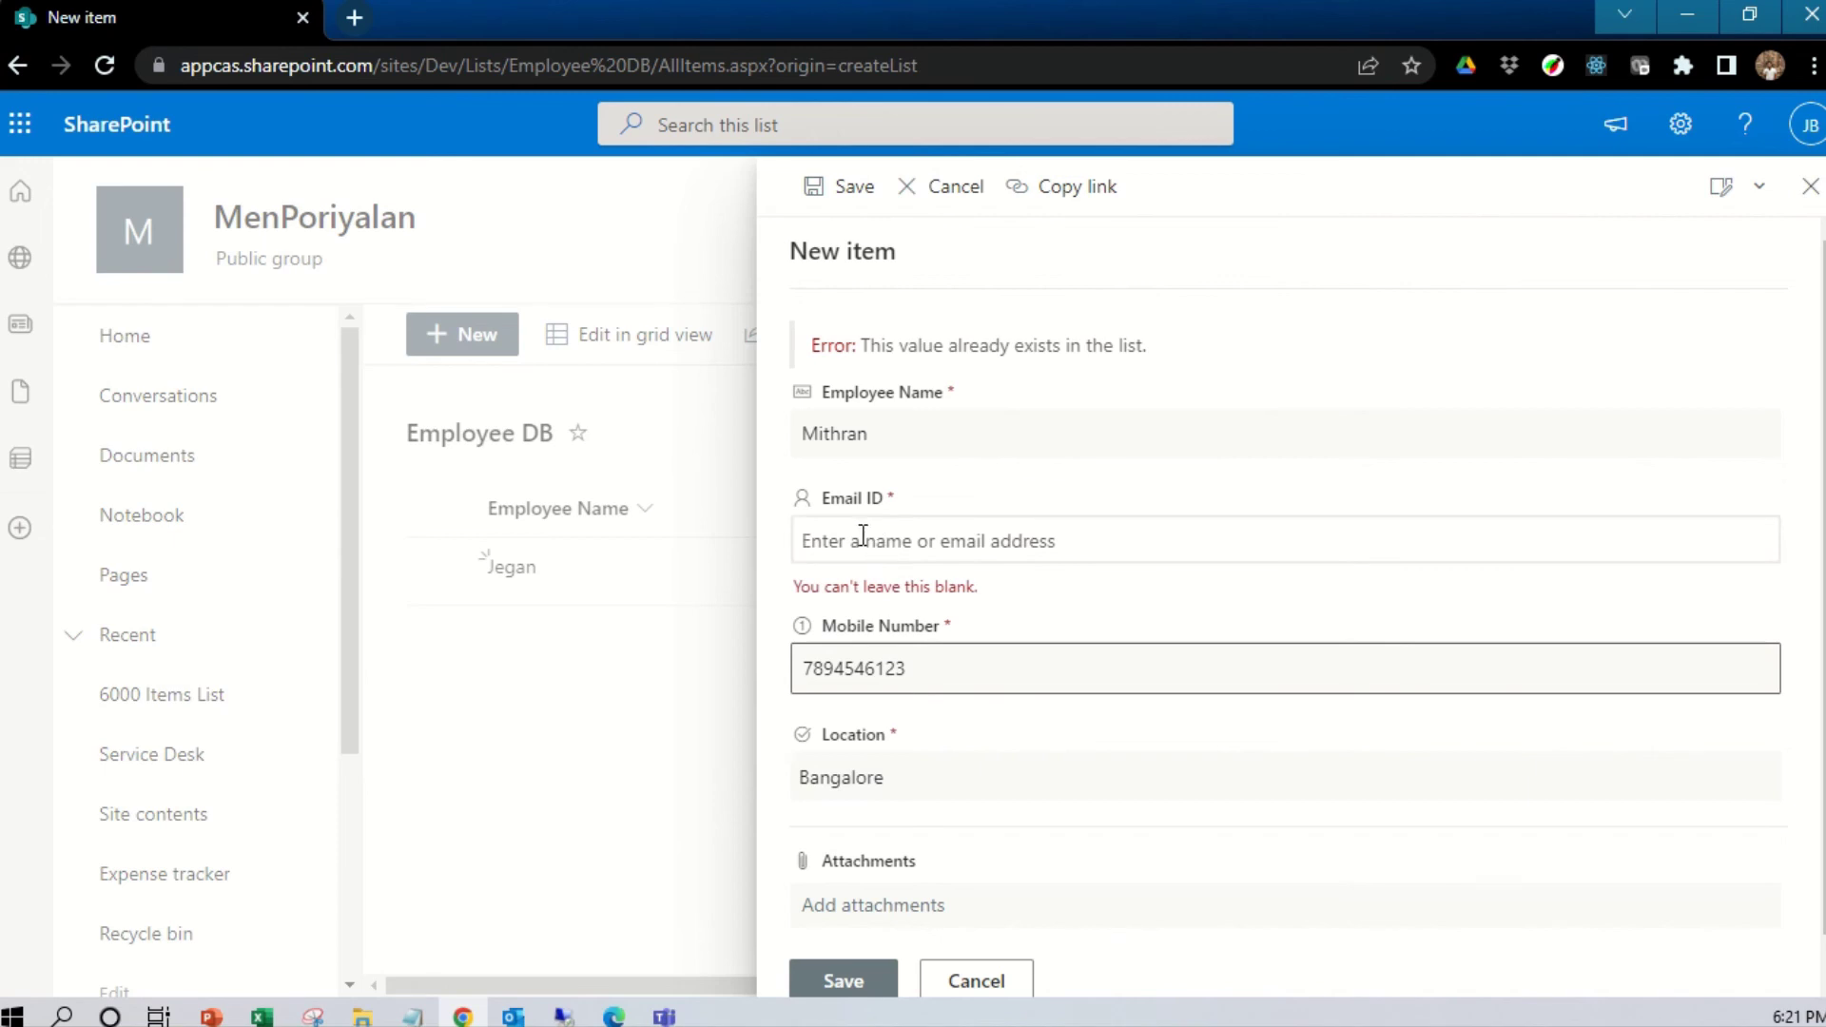
type("mith")
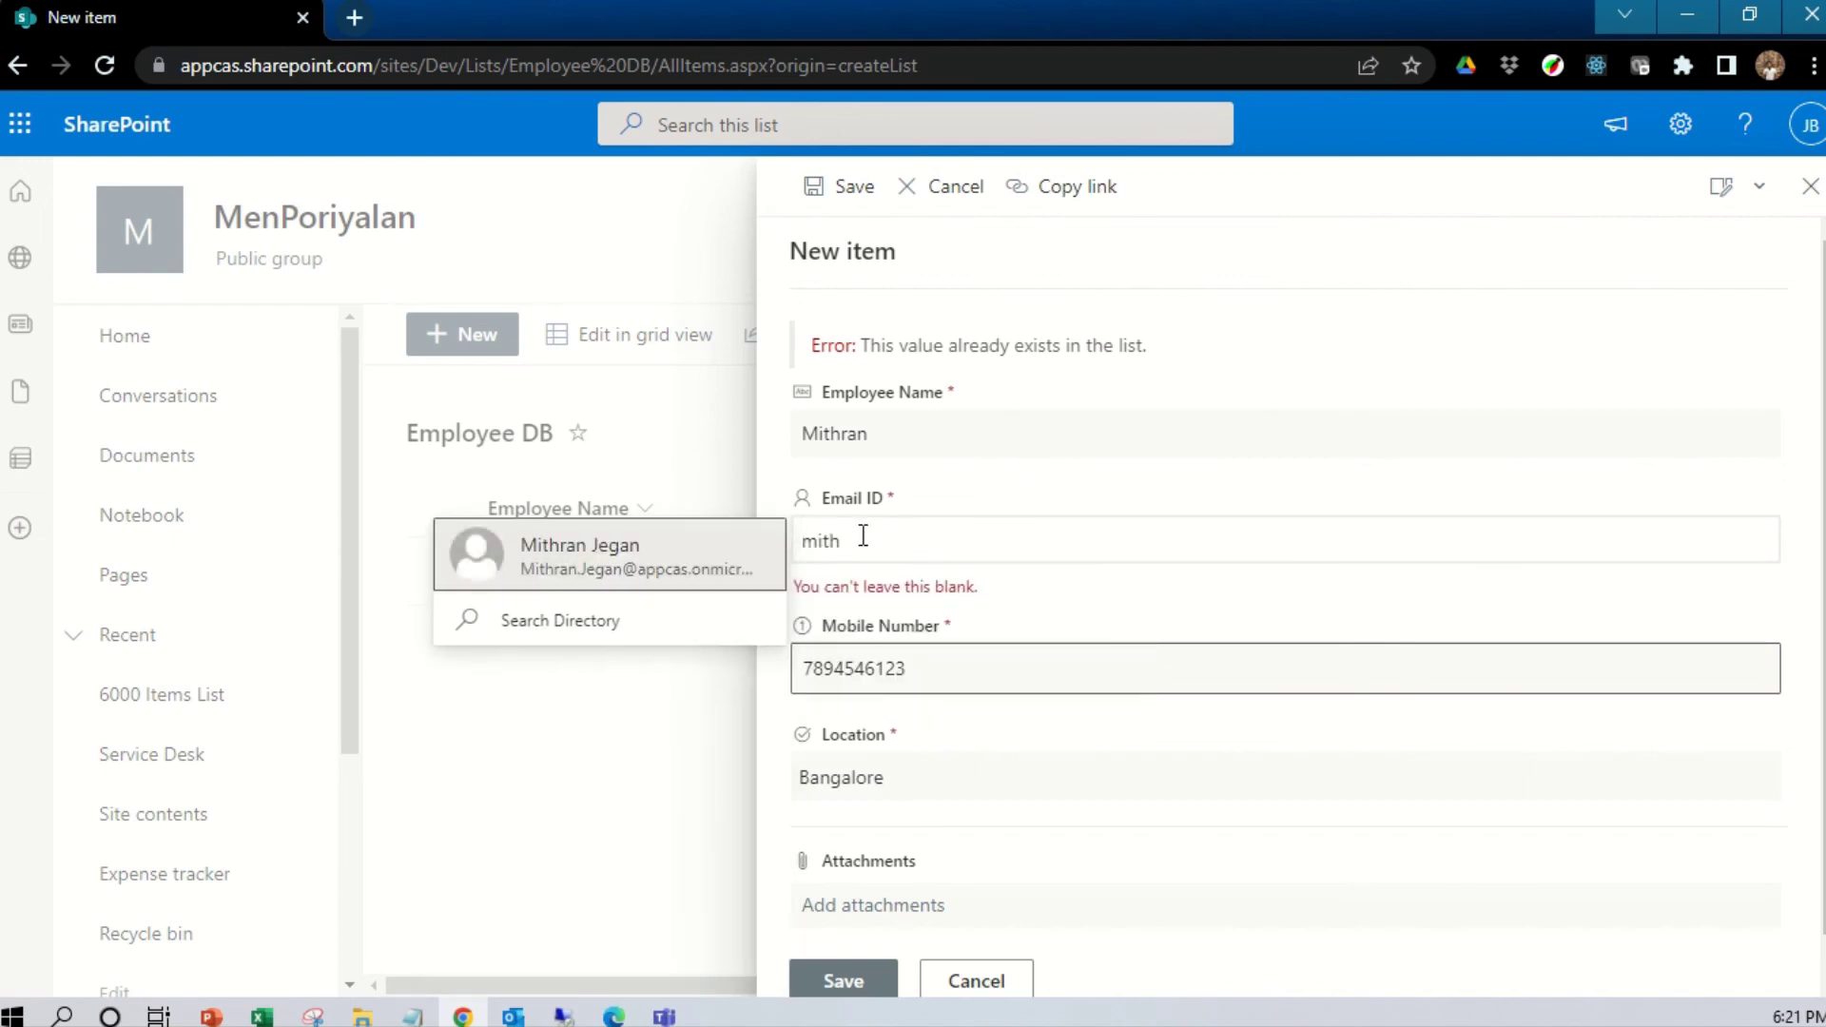
left_click(701, 558)
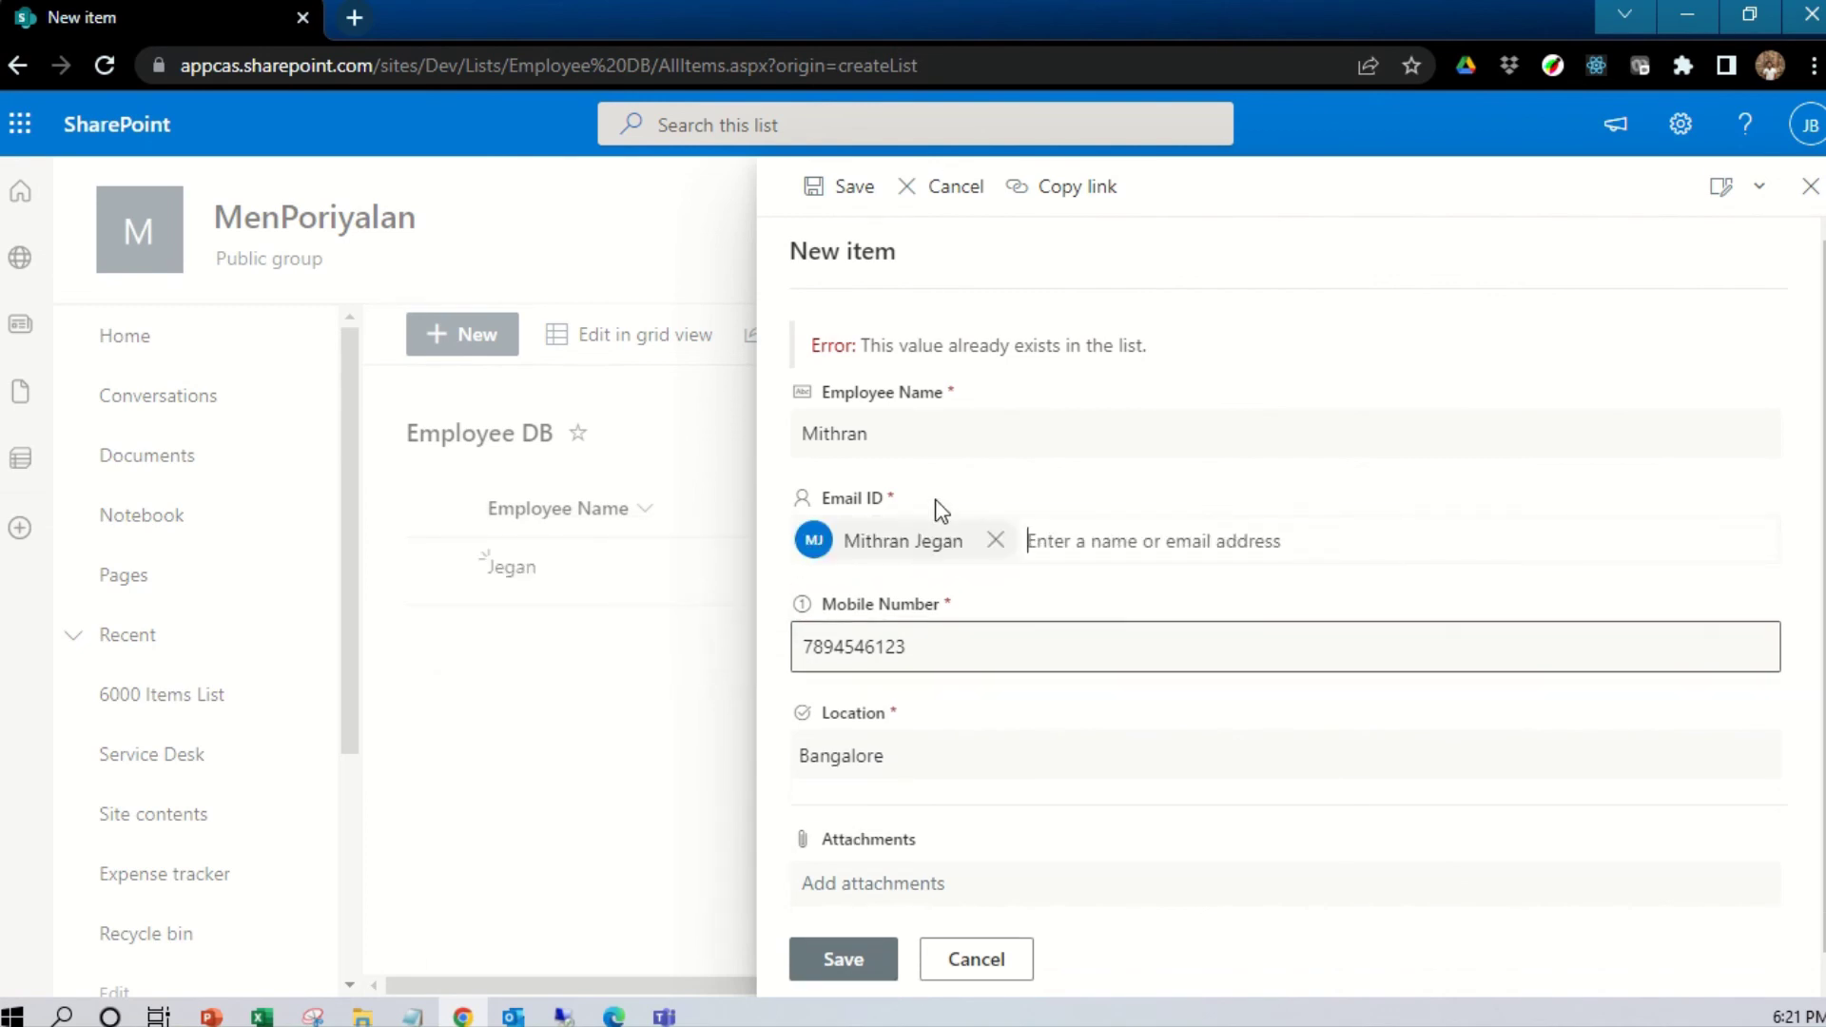
scroll(921, 742, "down", 1)
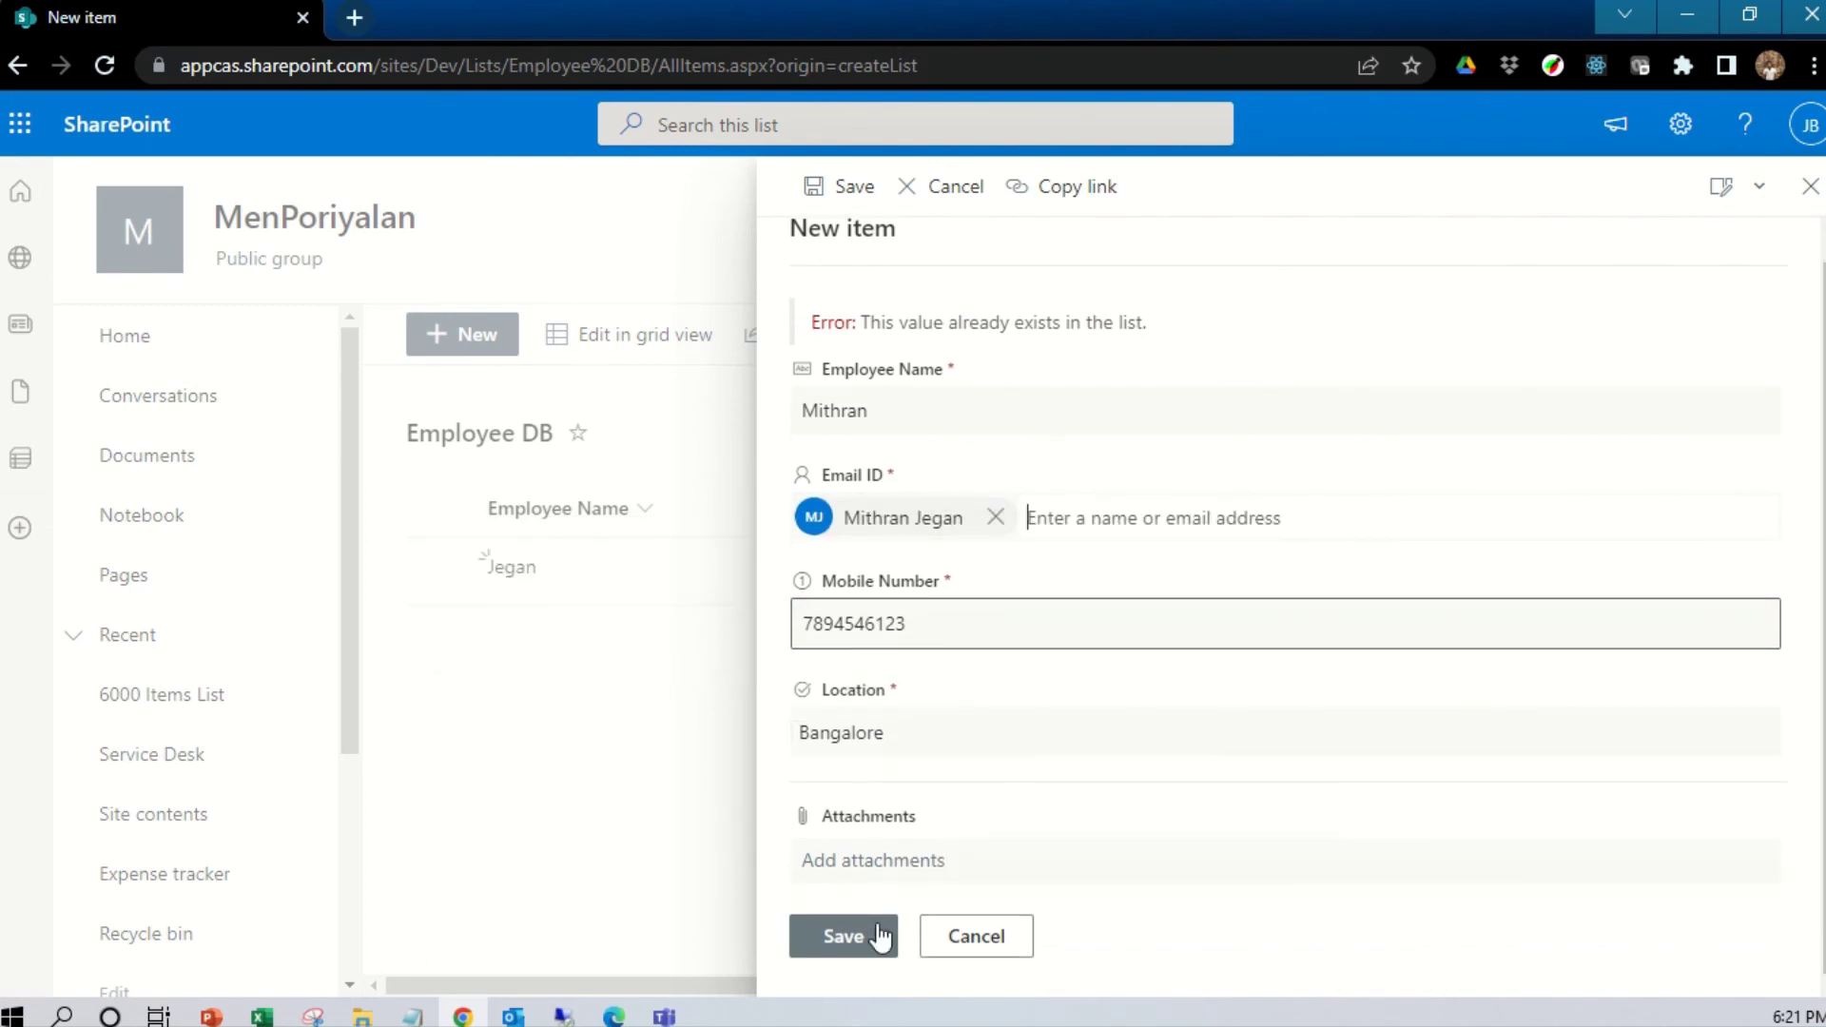
left_click(880, 943)
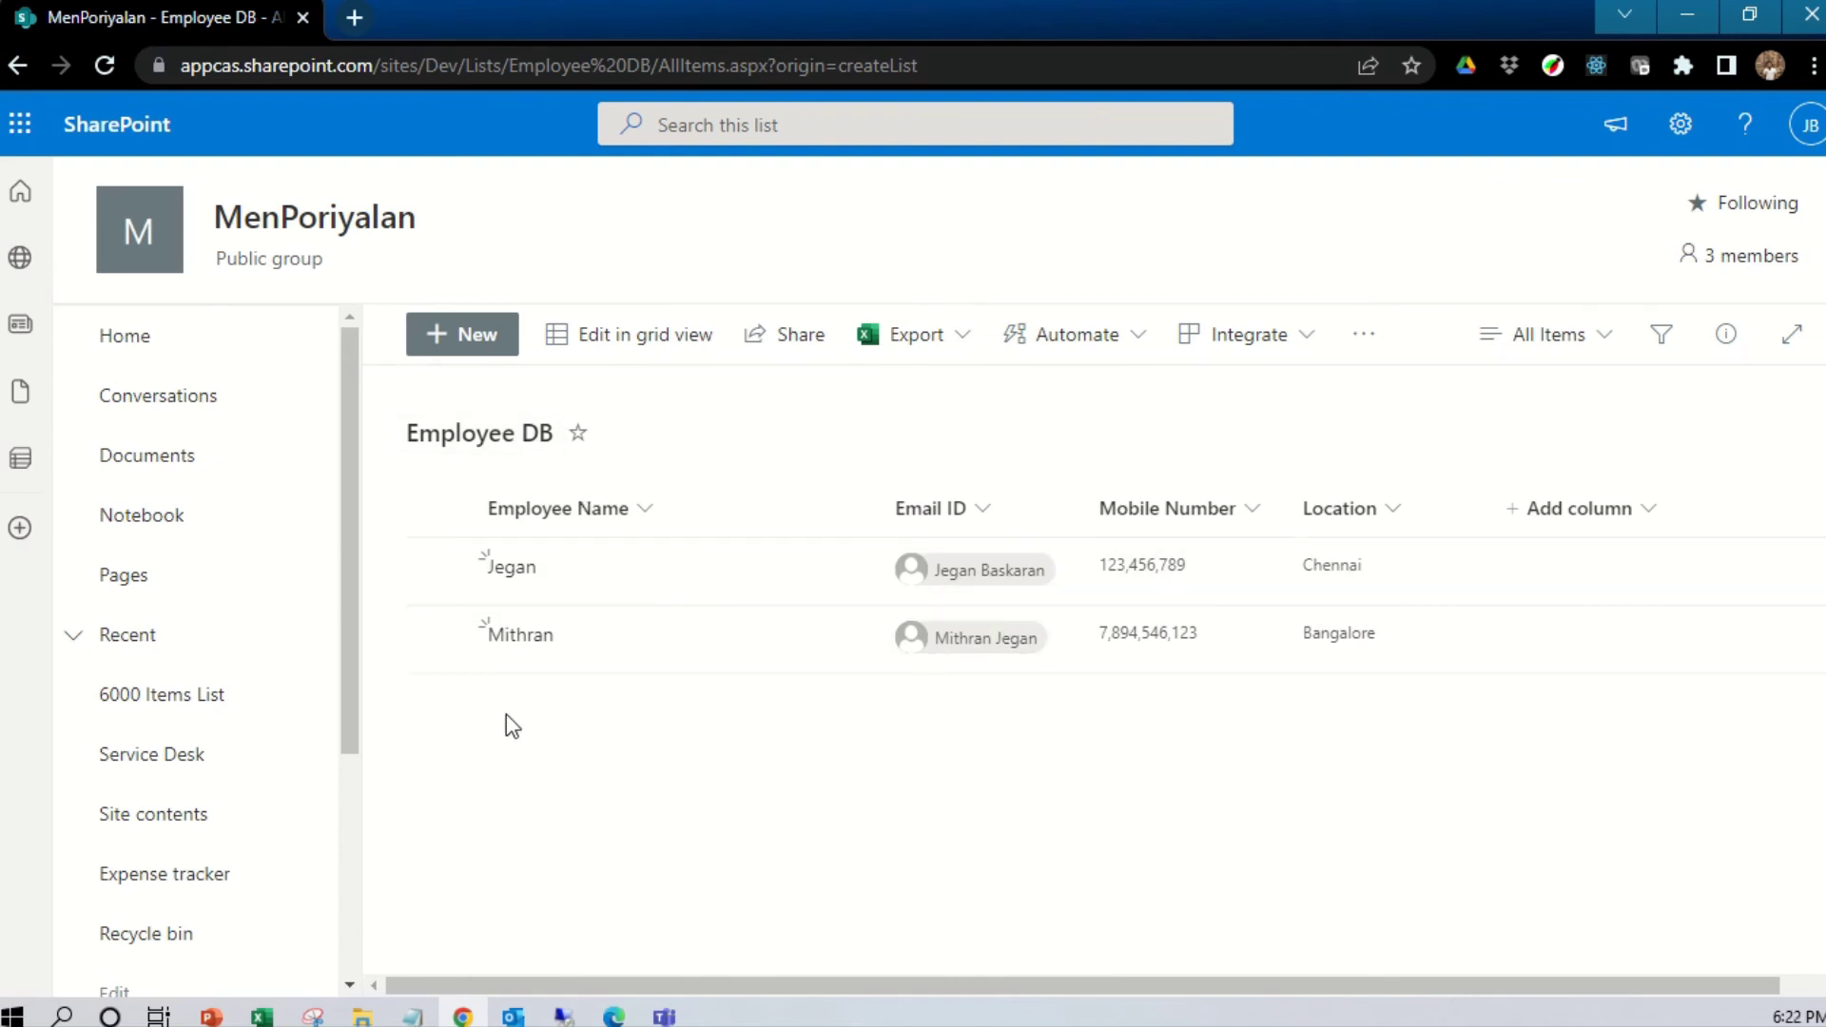
left_click(614, 346)
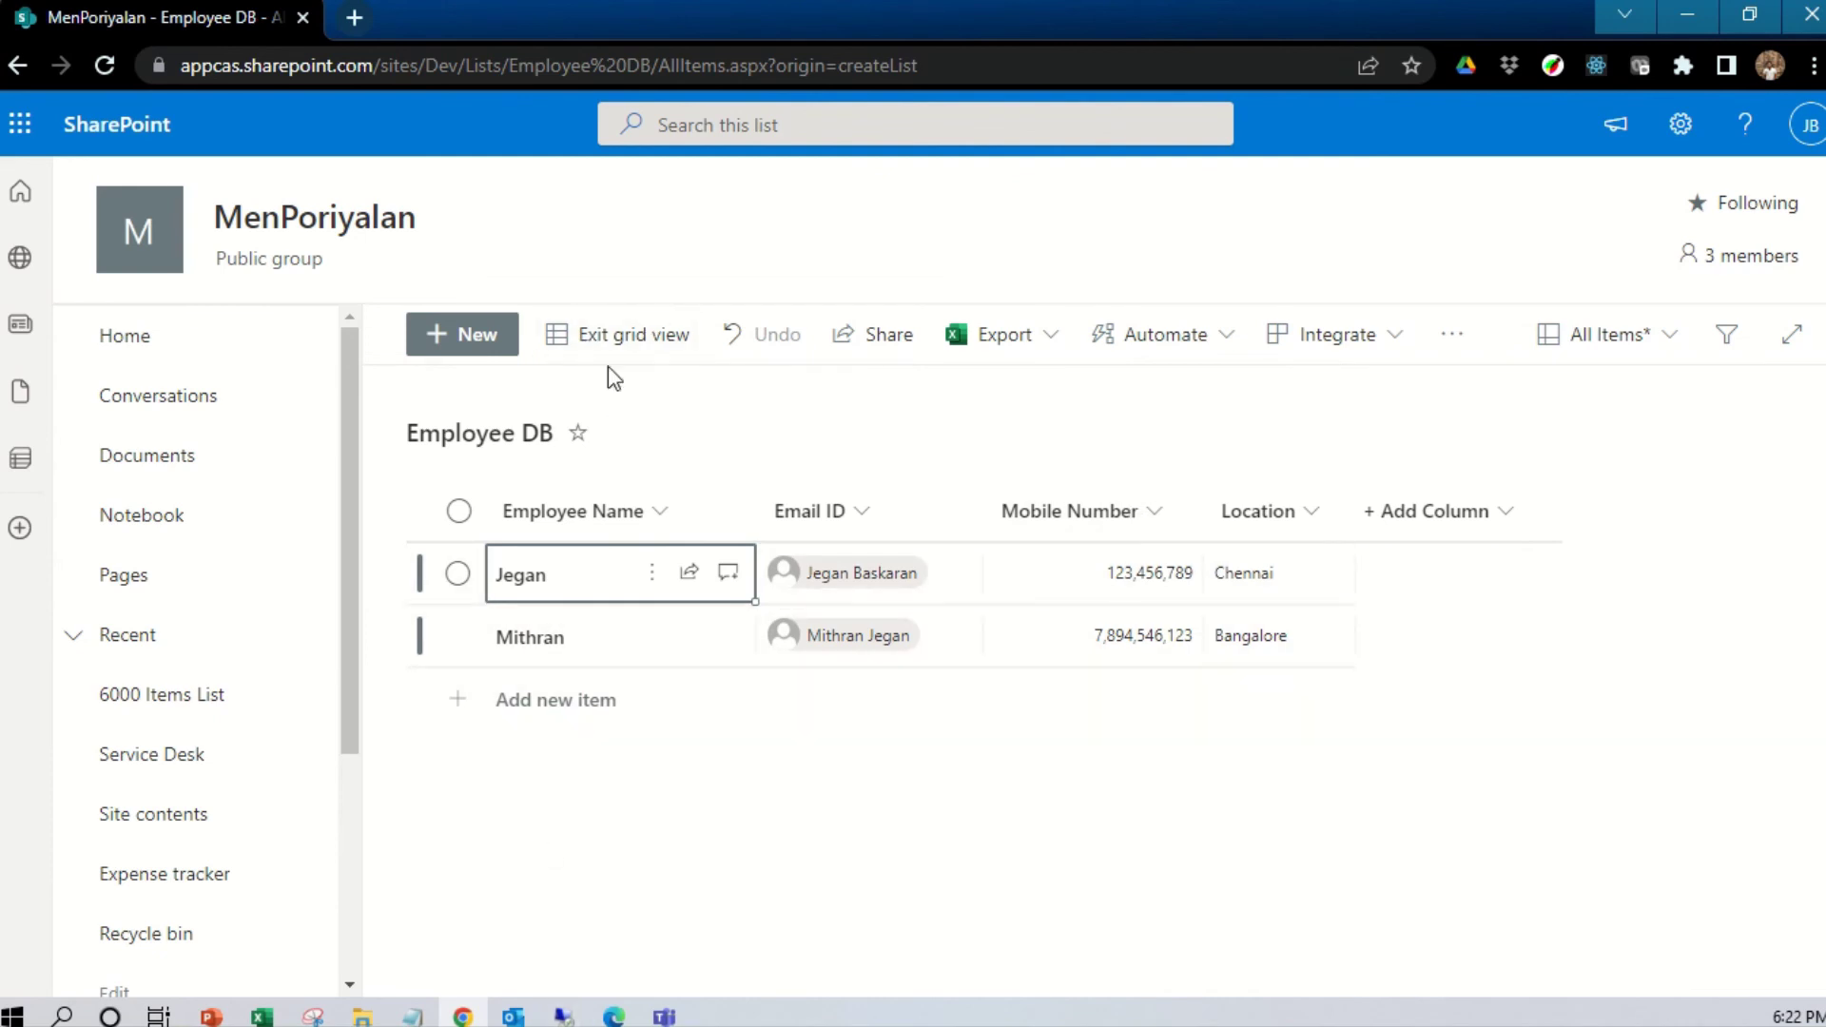
left_click(633, 352)
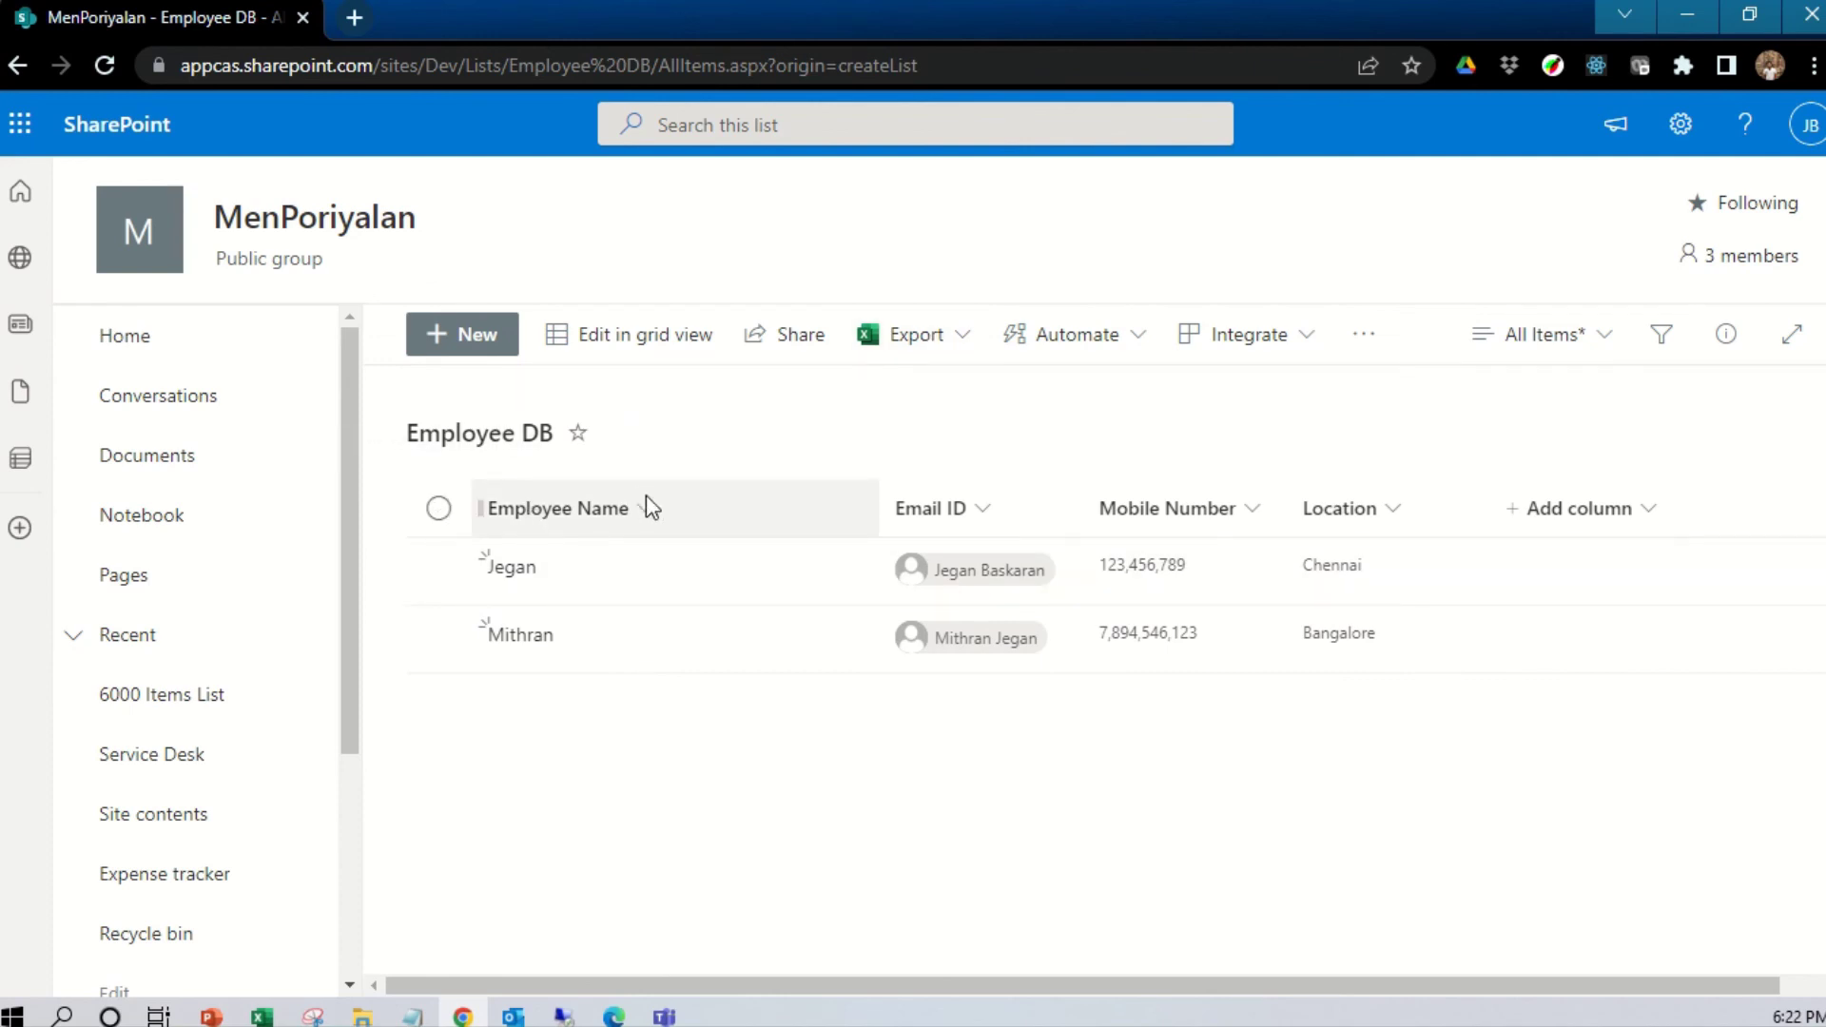
left_click(961, 344)
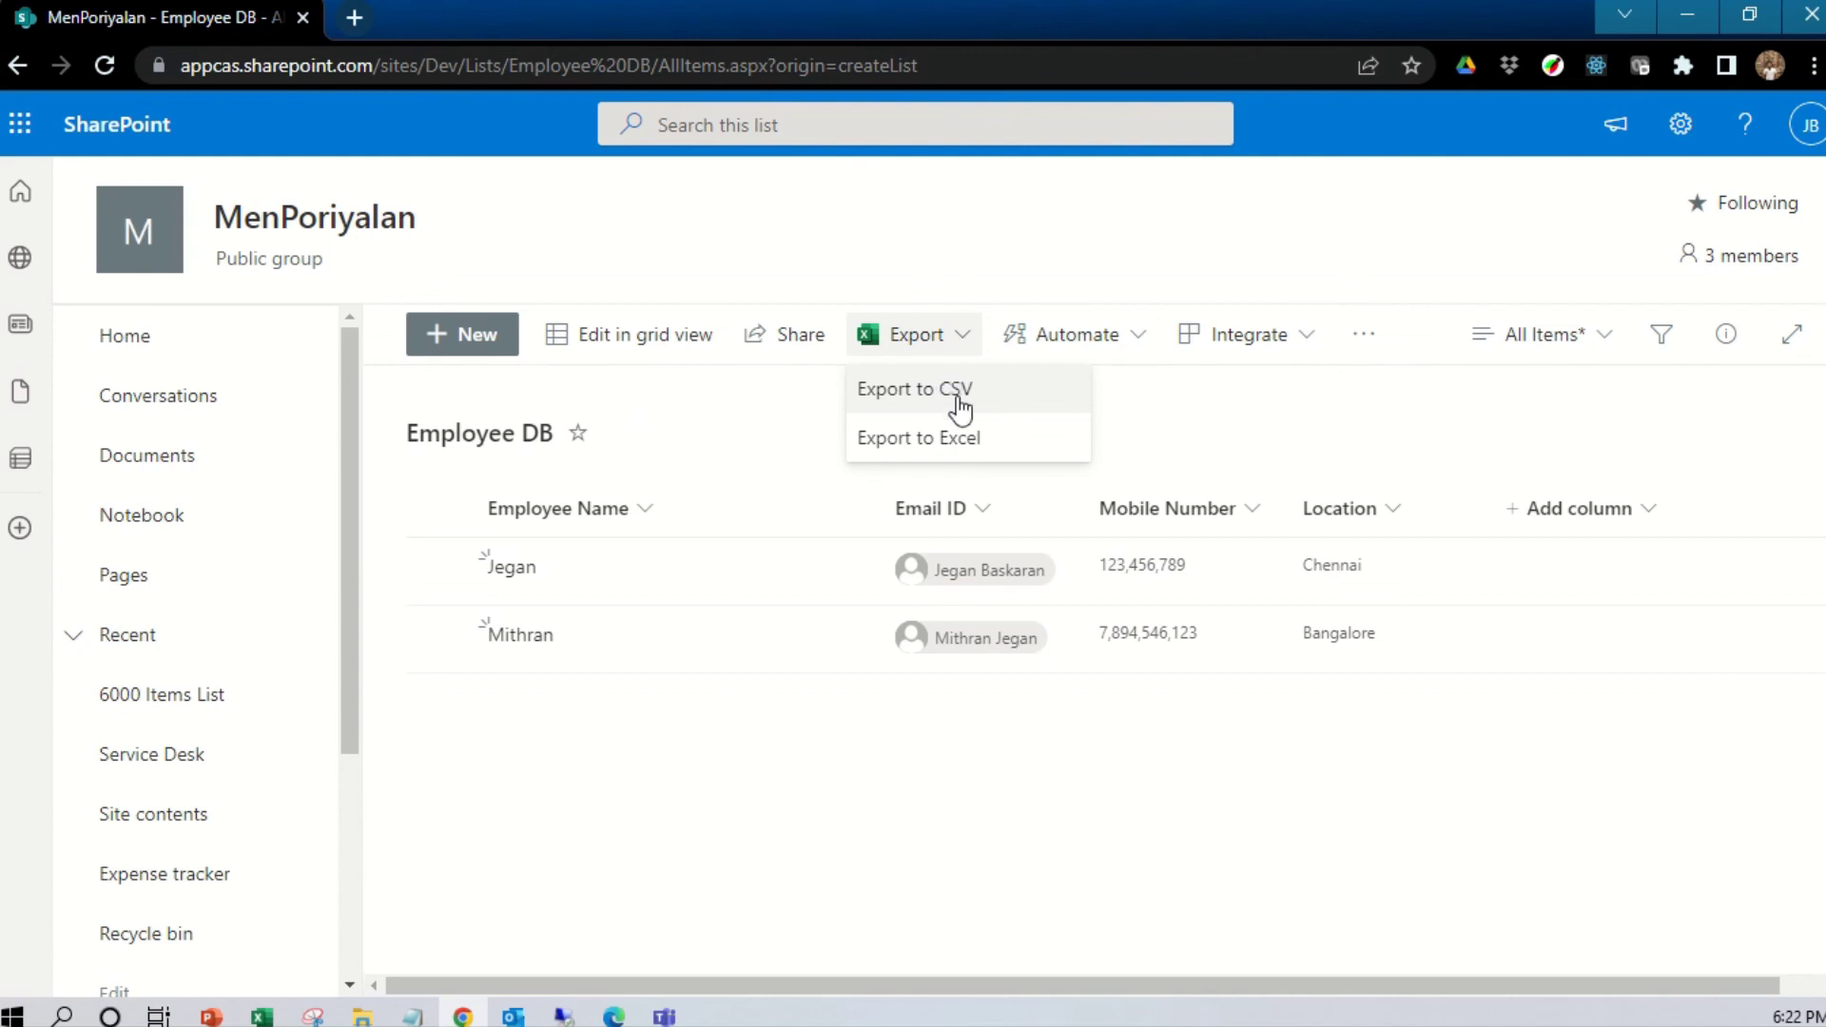
Export the list to Employee DB.csv, then open Automate to view Rules
left_click(950, 392)
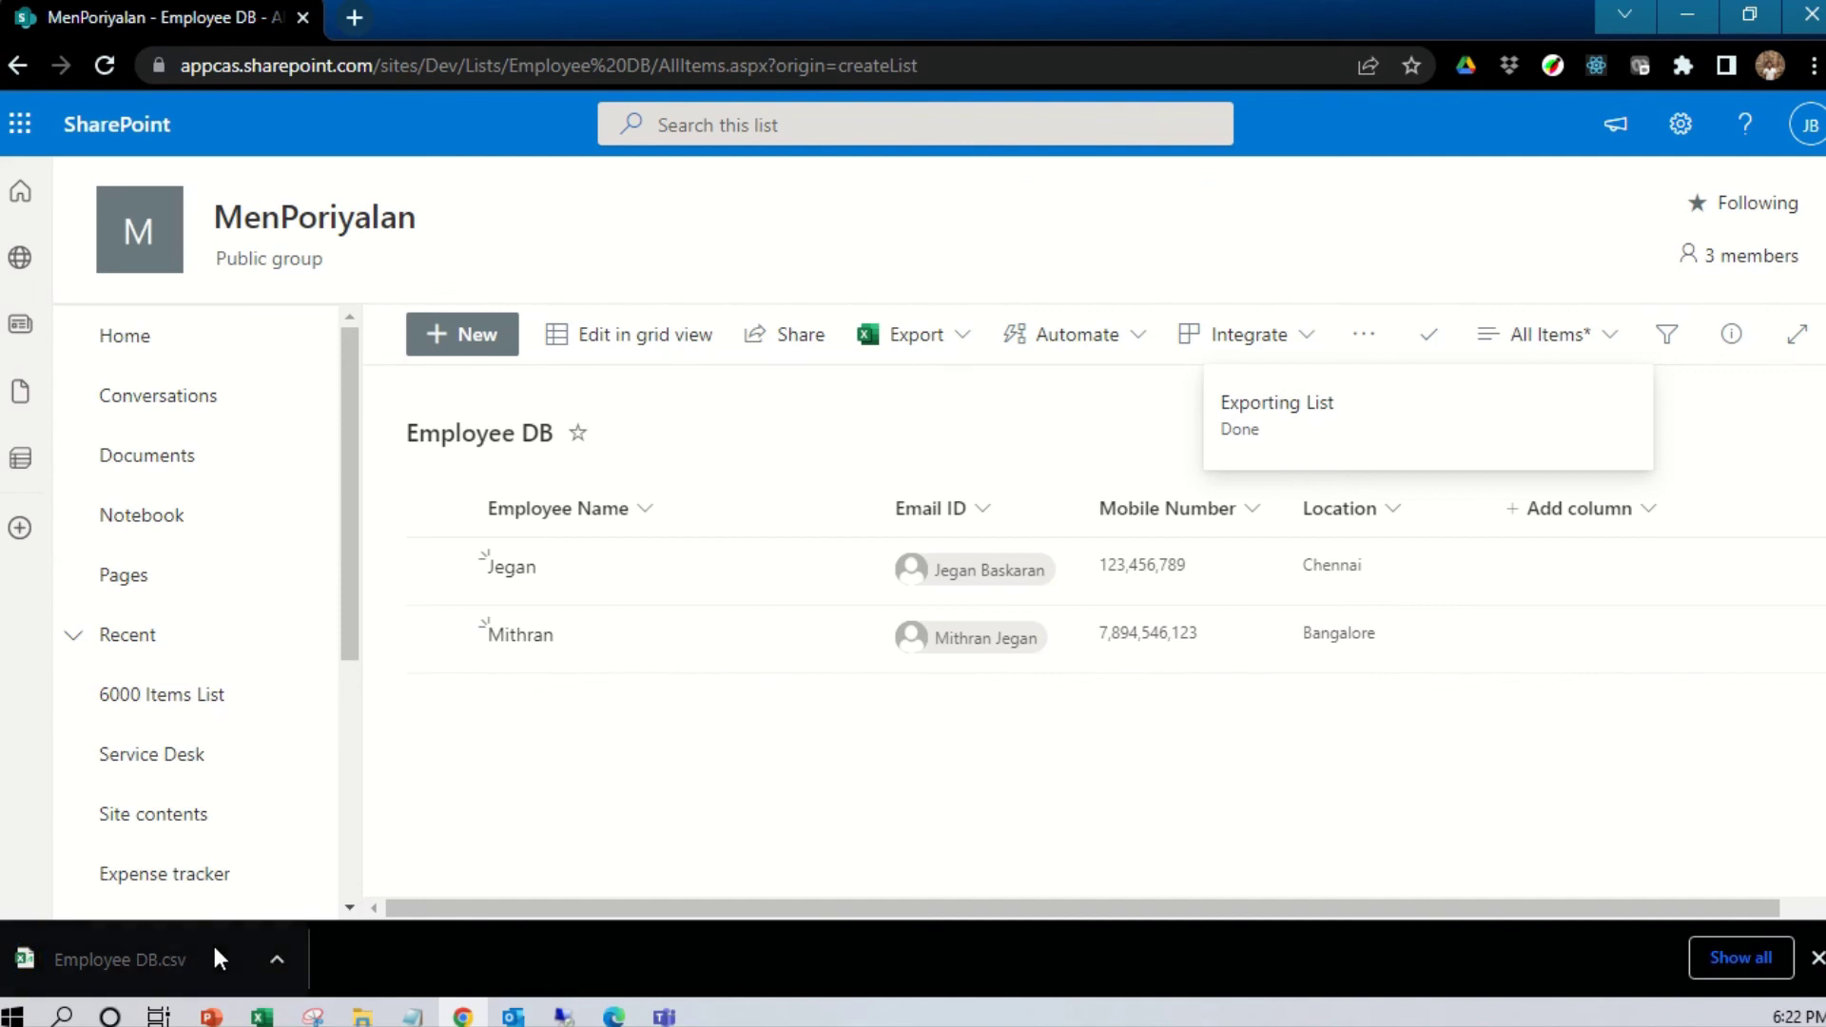
left_click(1134, 342)
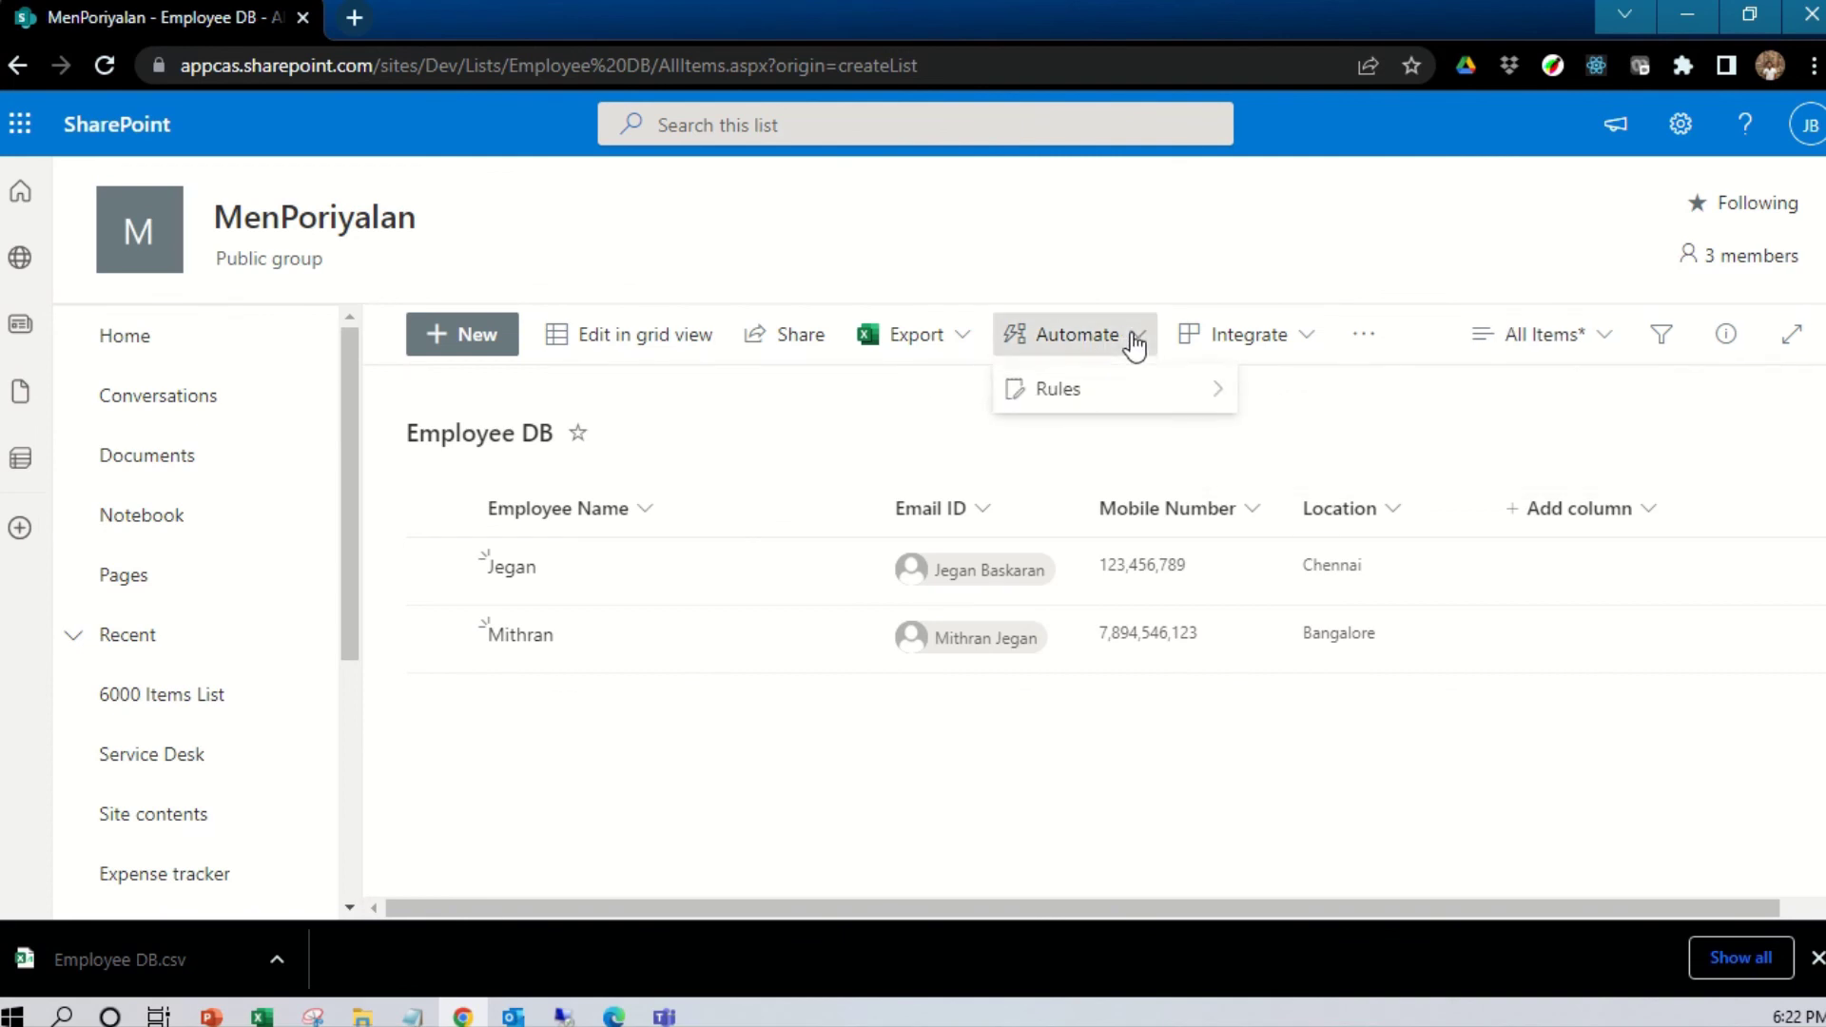
mouse_move(1152, 393)
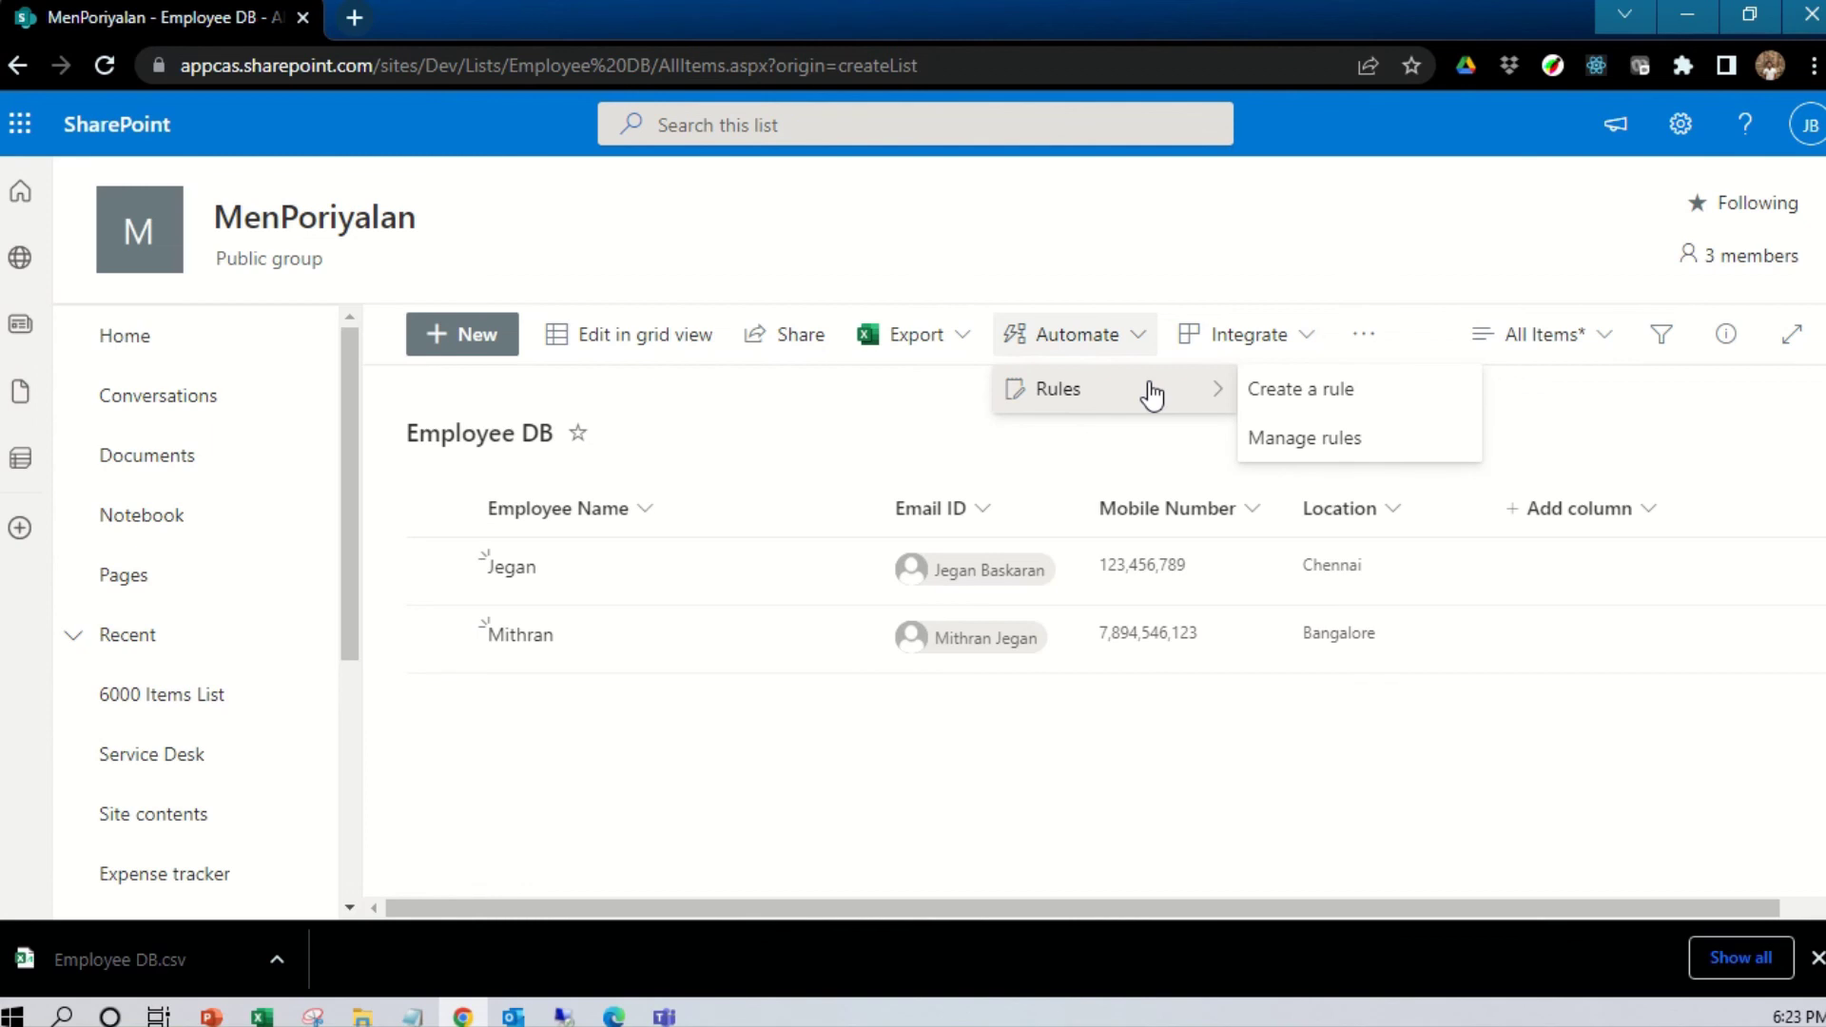
left_click(1303, 346)
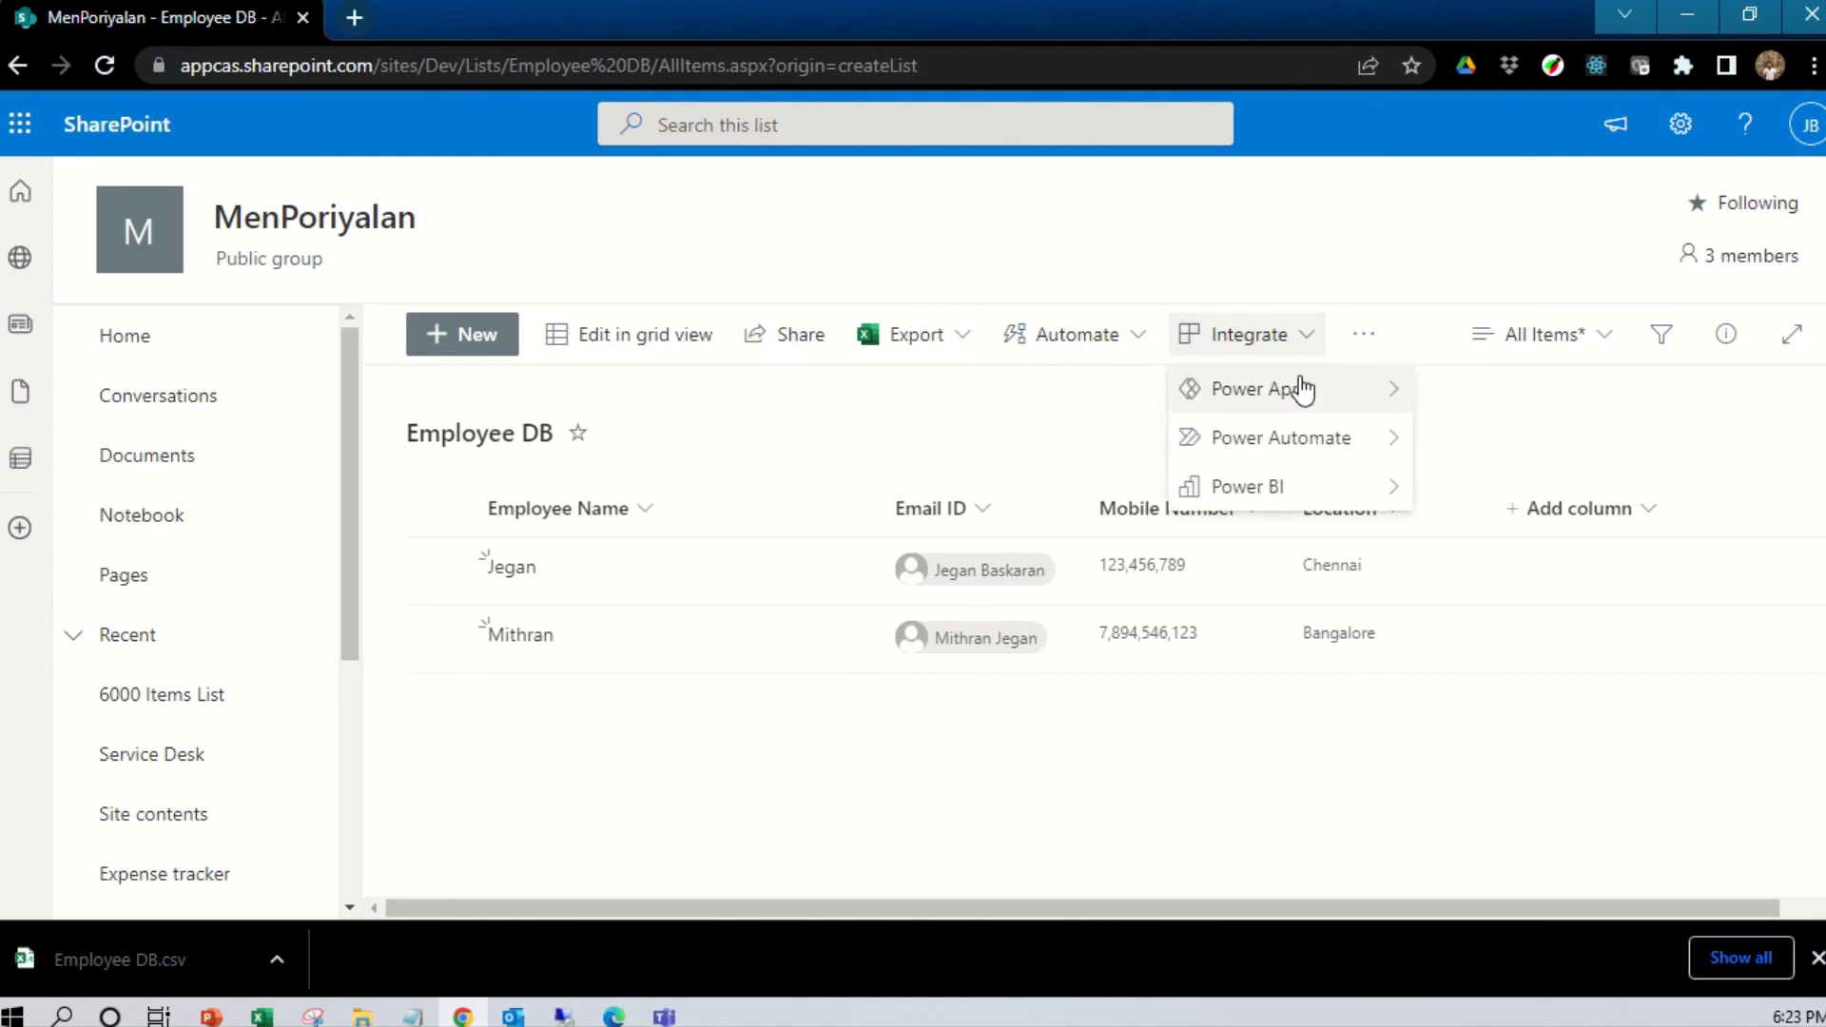
mouse_move(1291, 439)
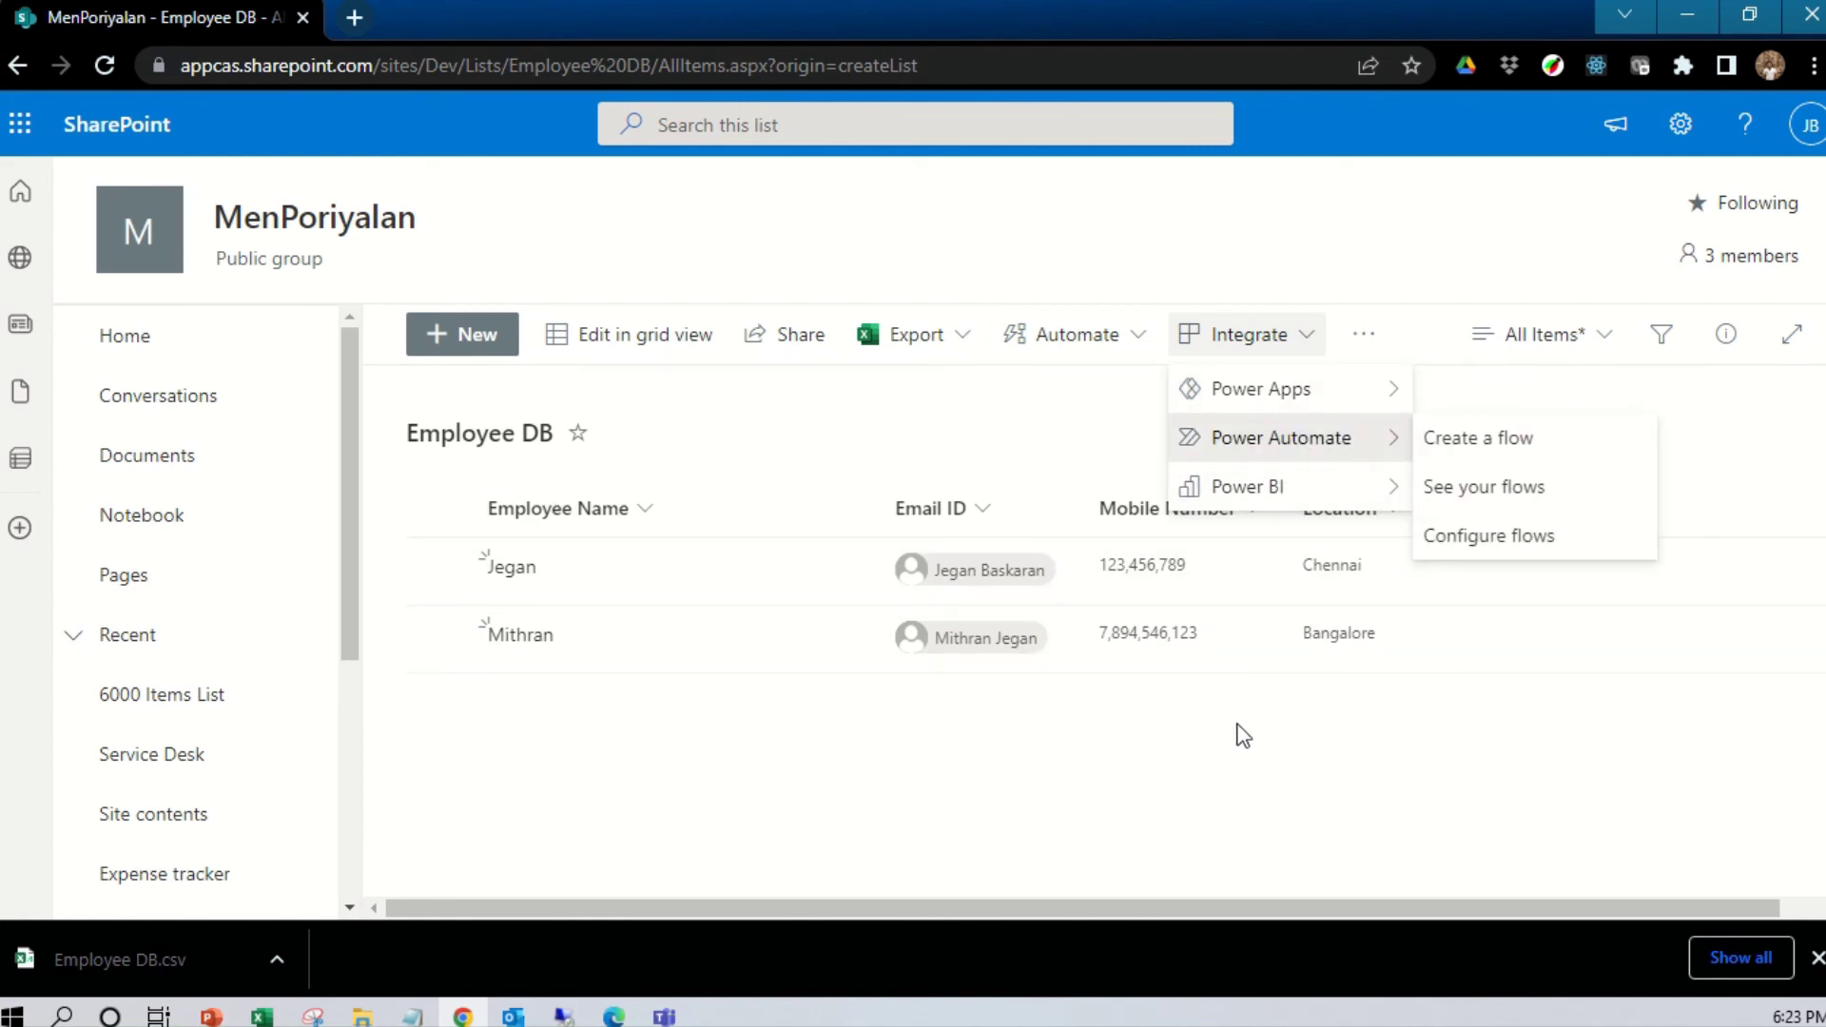
mouse_move(1270, 404)
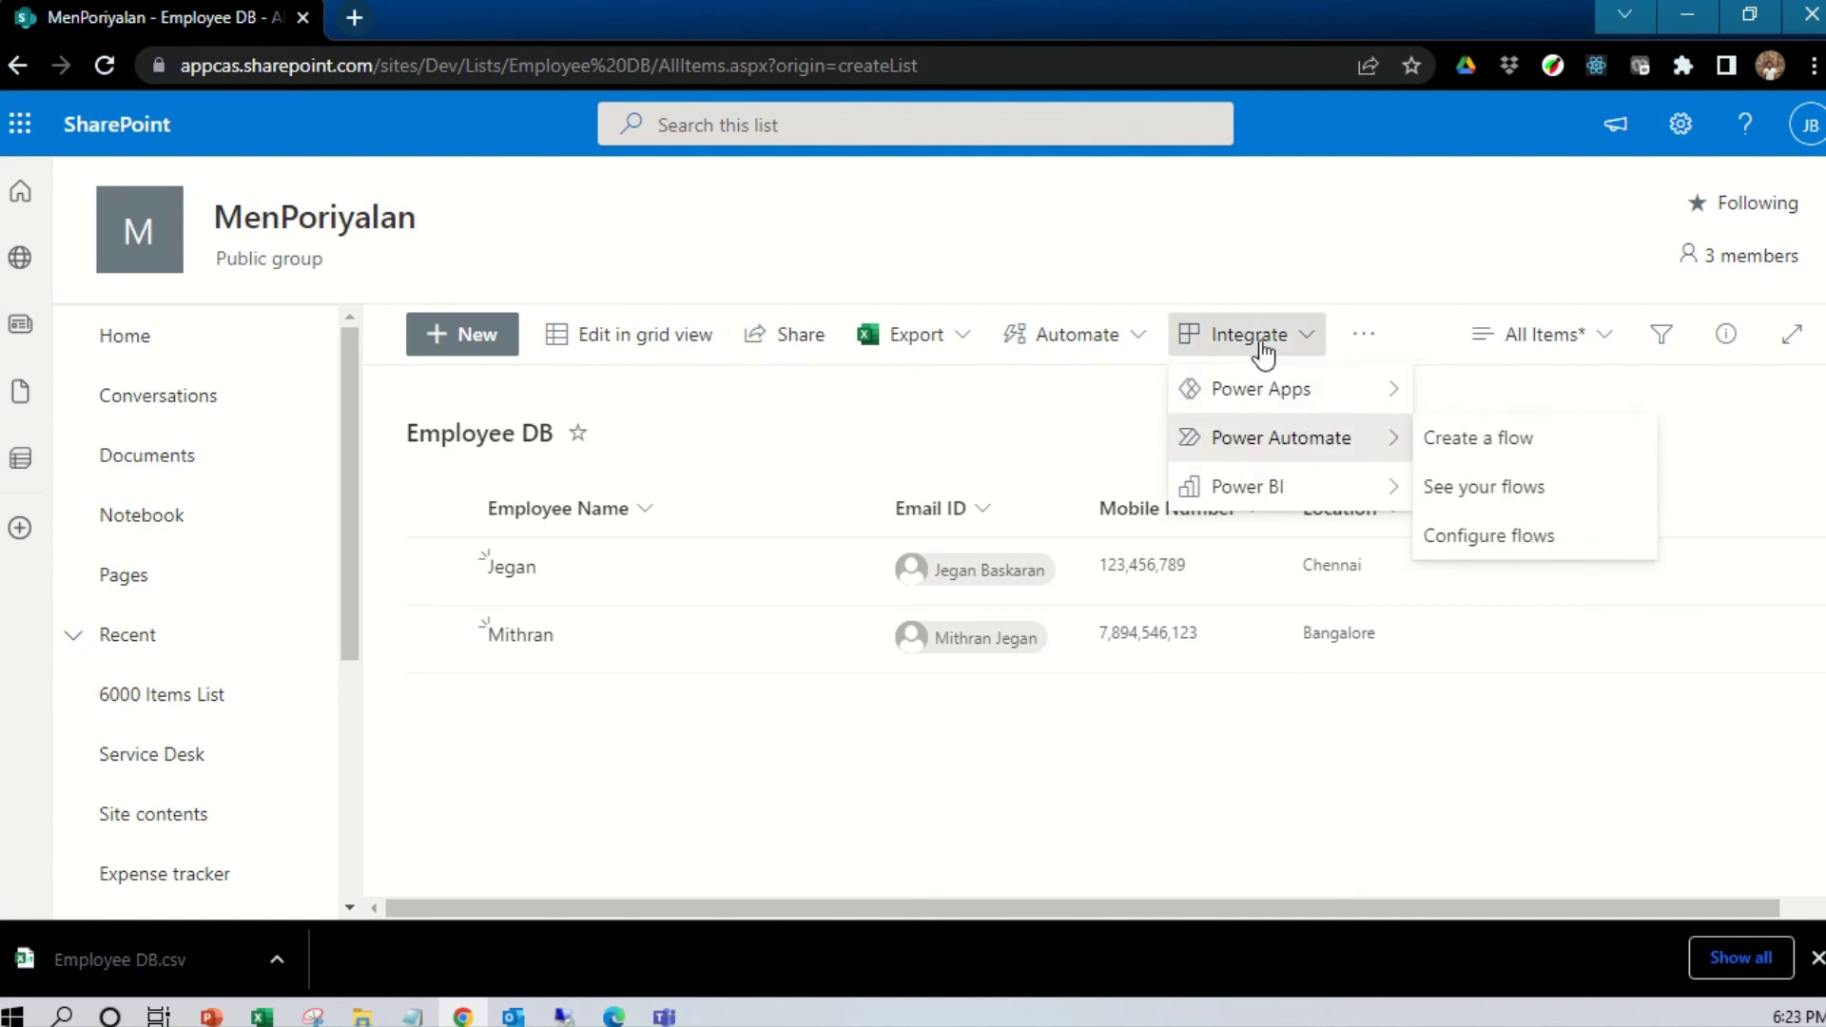
mouse_move(1313, 495)
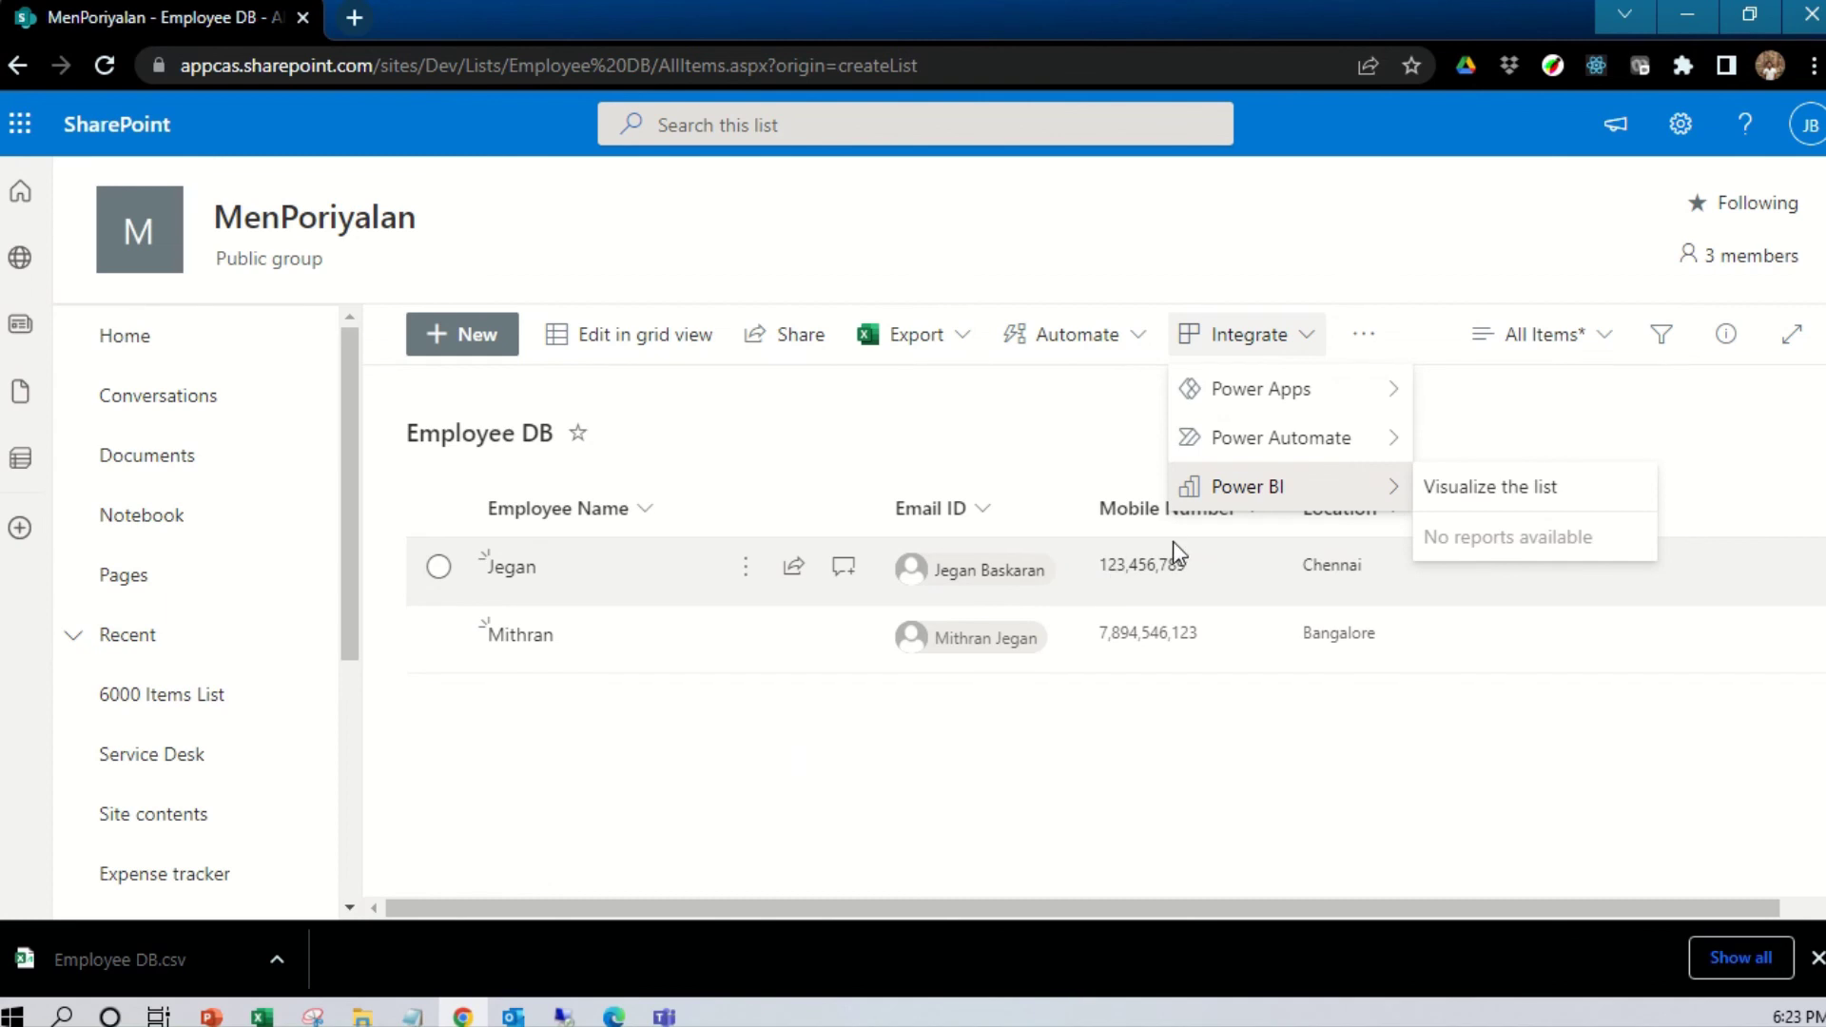
mouse_move(1218, 390)
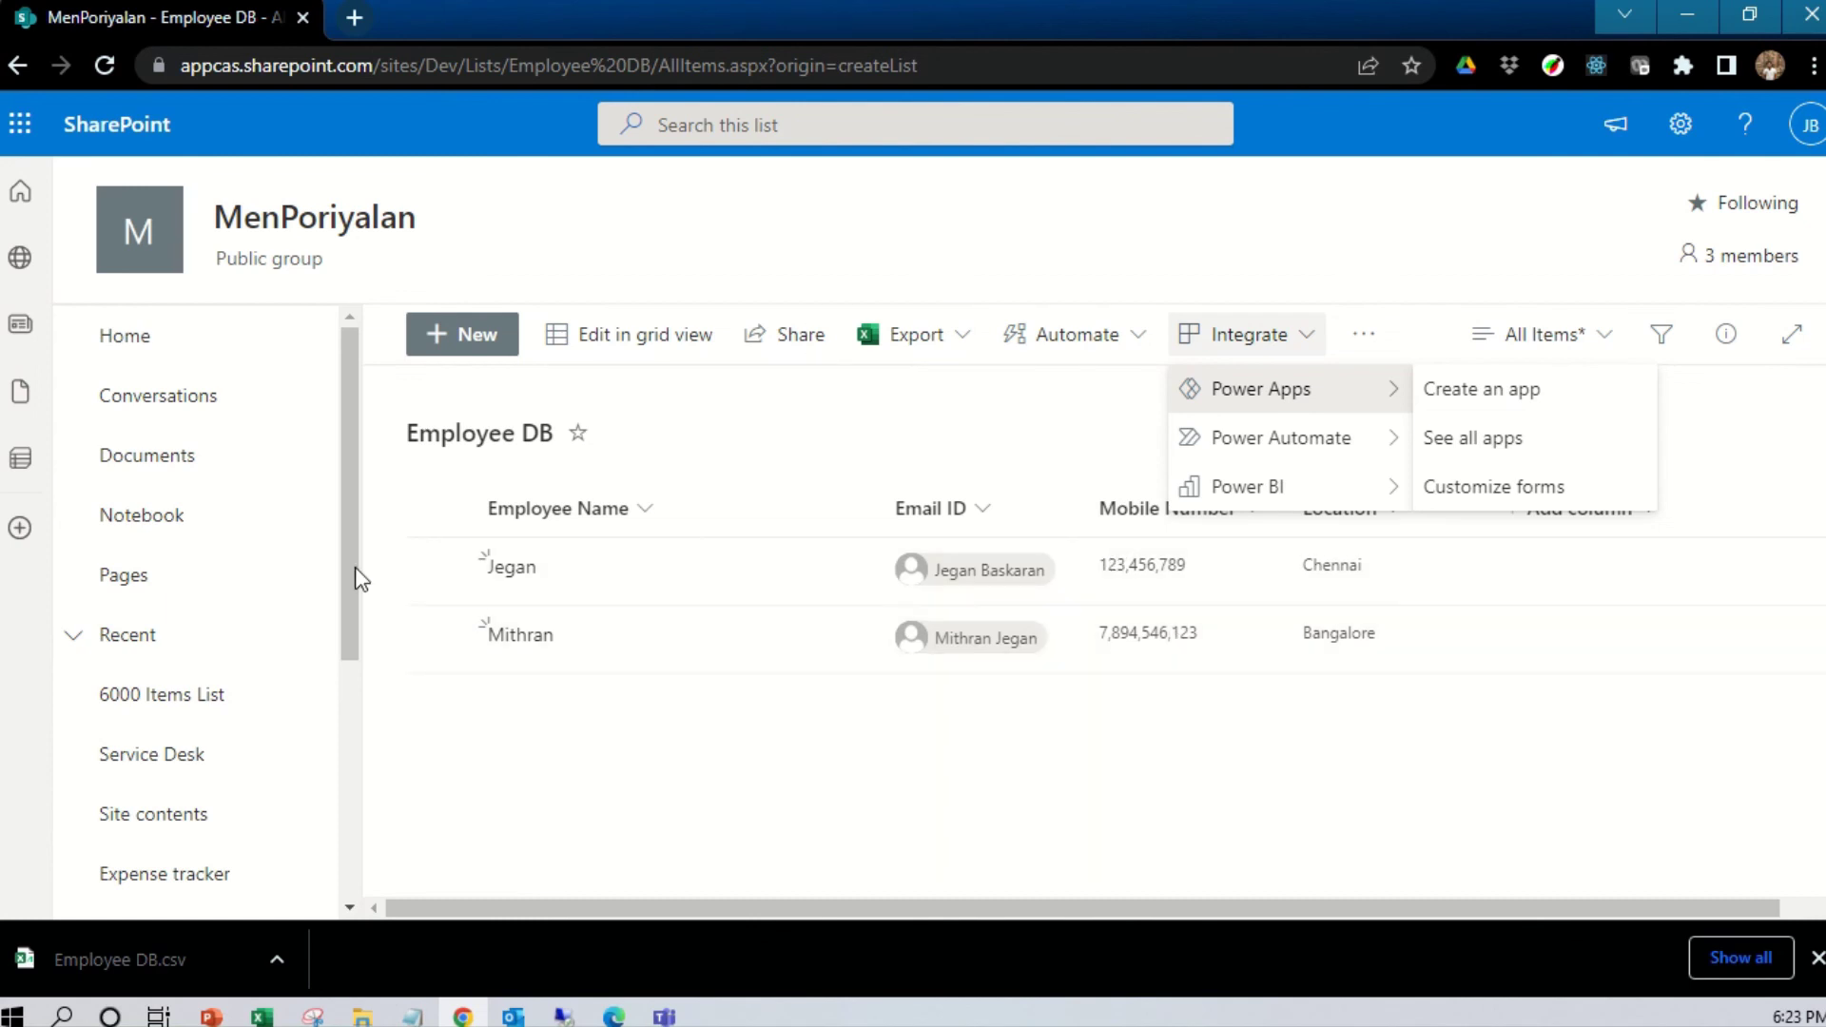
left_click(601, 675)
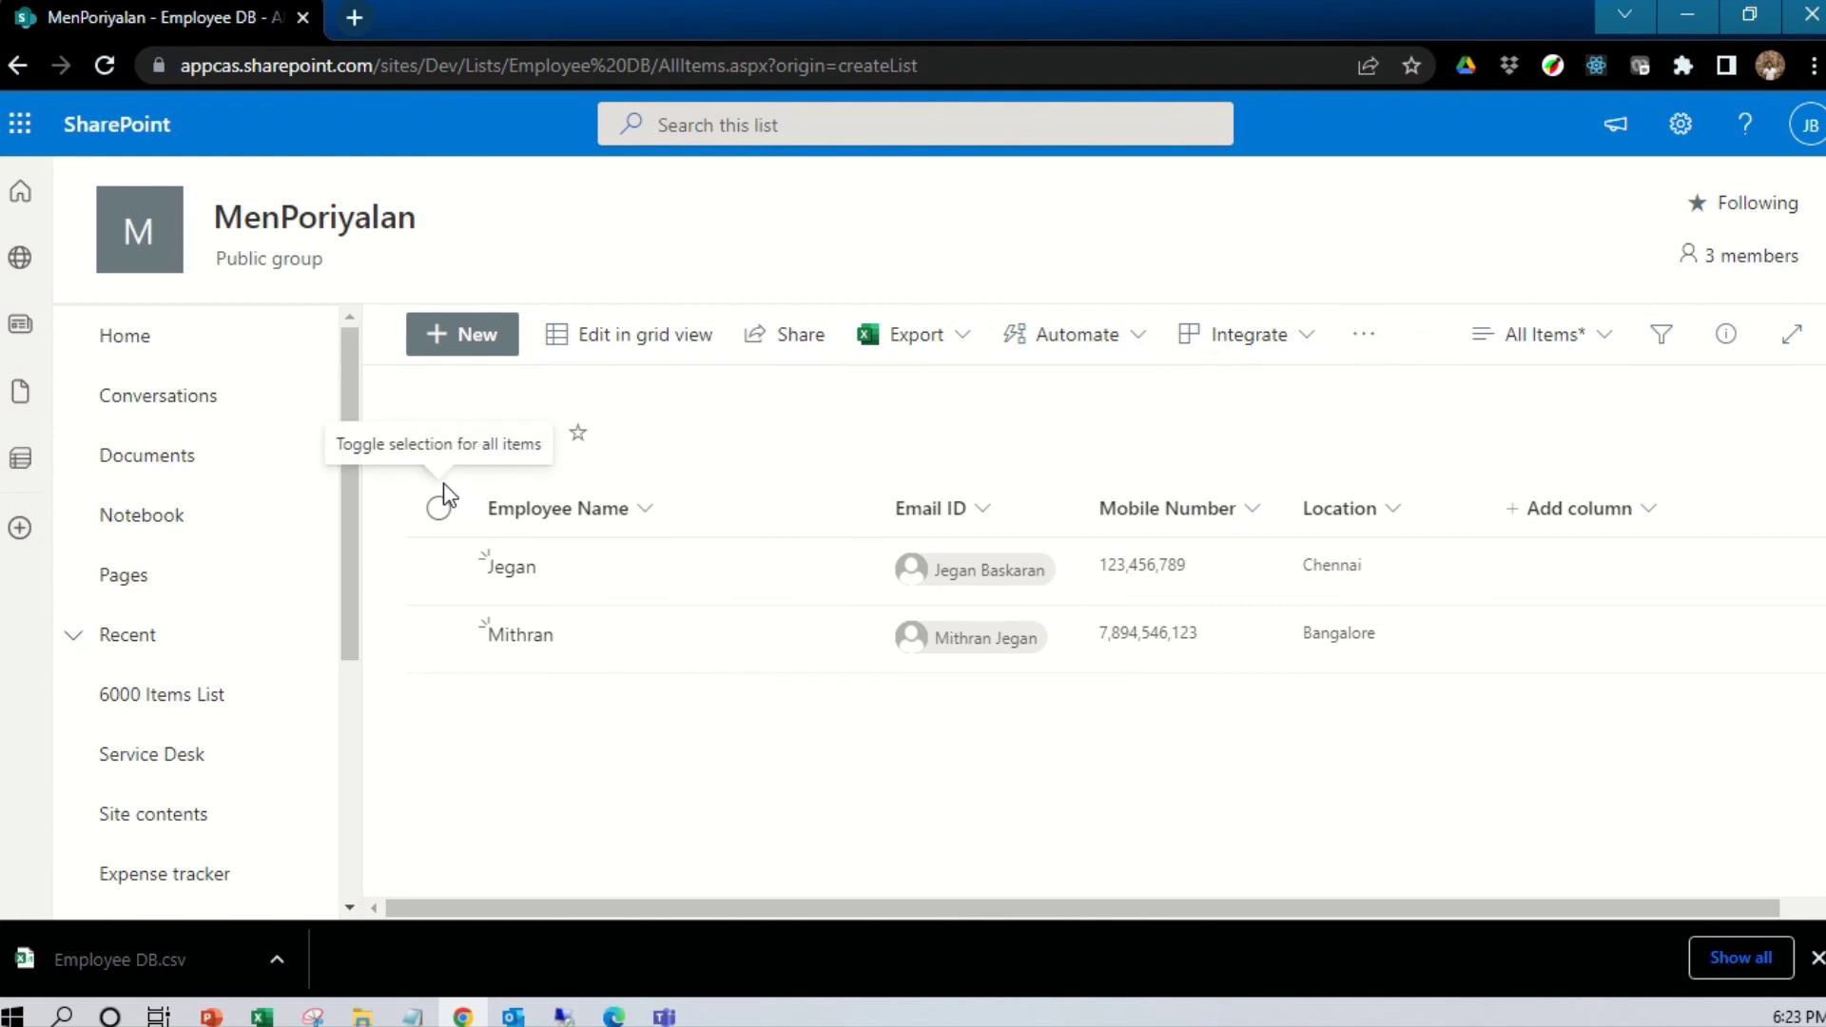